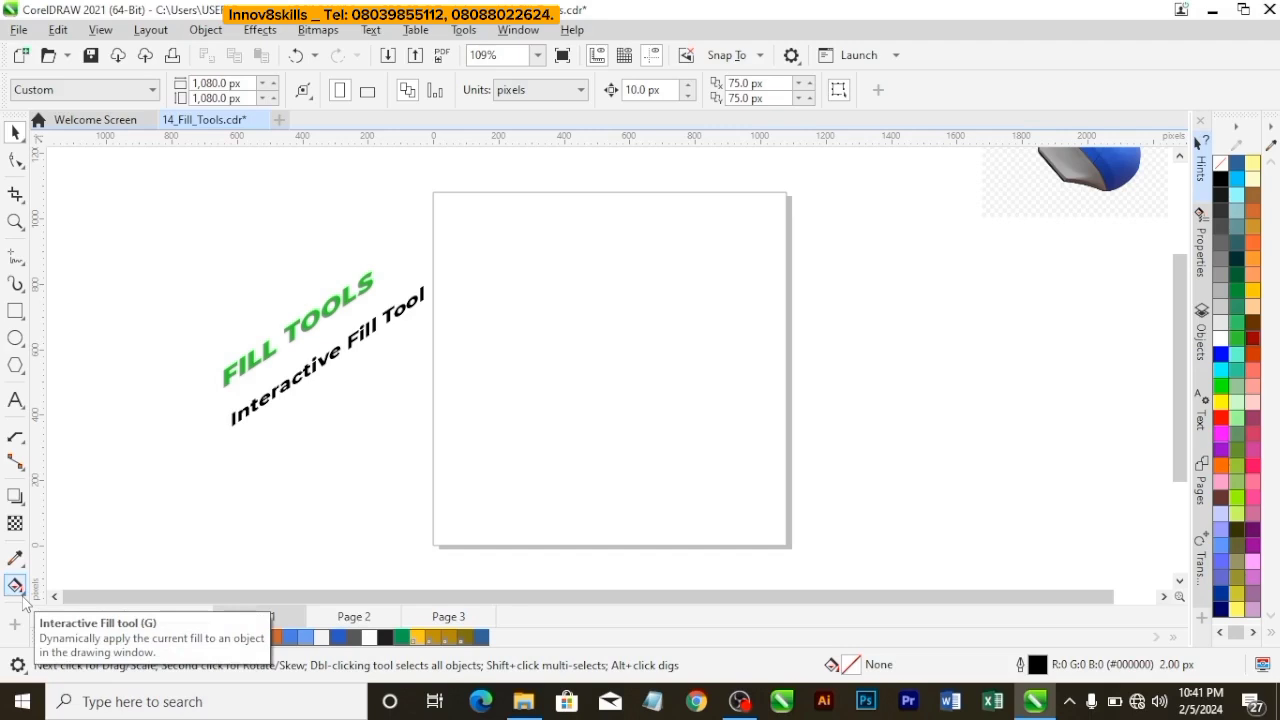
Detach the group of fill tools so it floats over the blank canvas beside the page, and activate Interactive Fill.
left_click(15, 589)
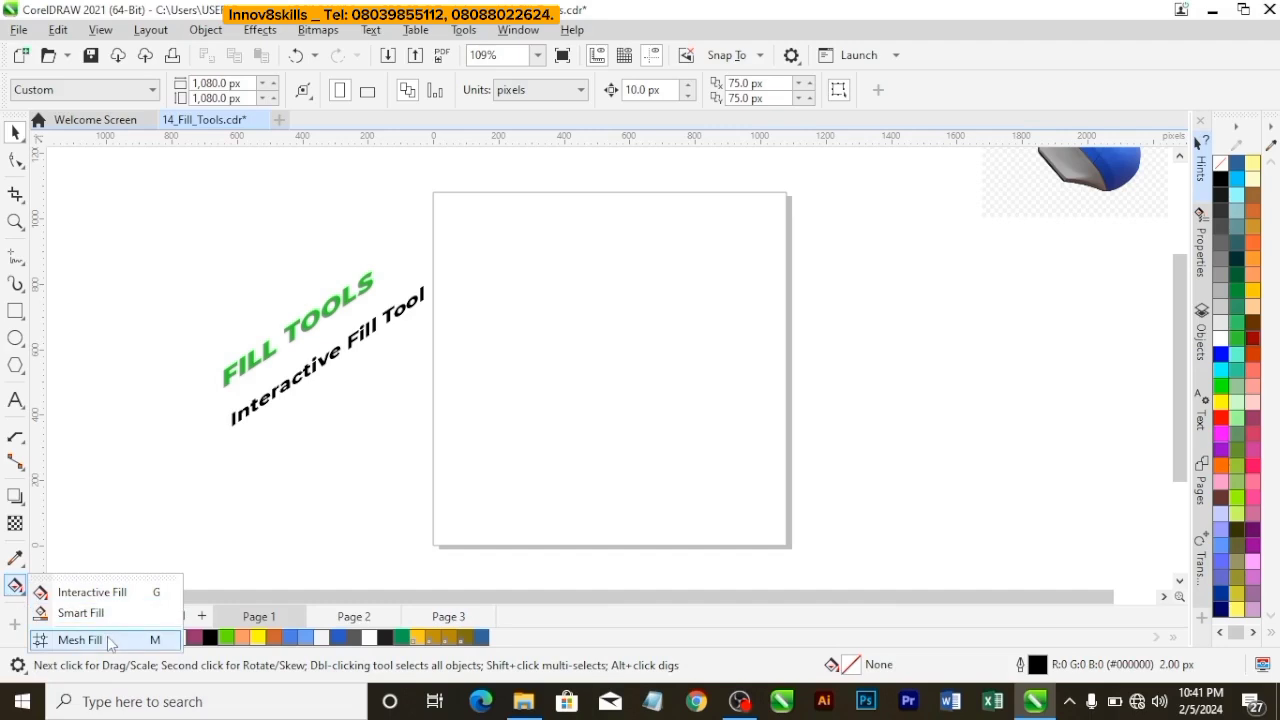
left_click_drag(100, 578, 155, 452)
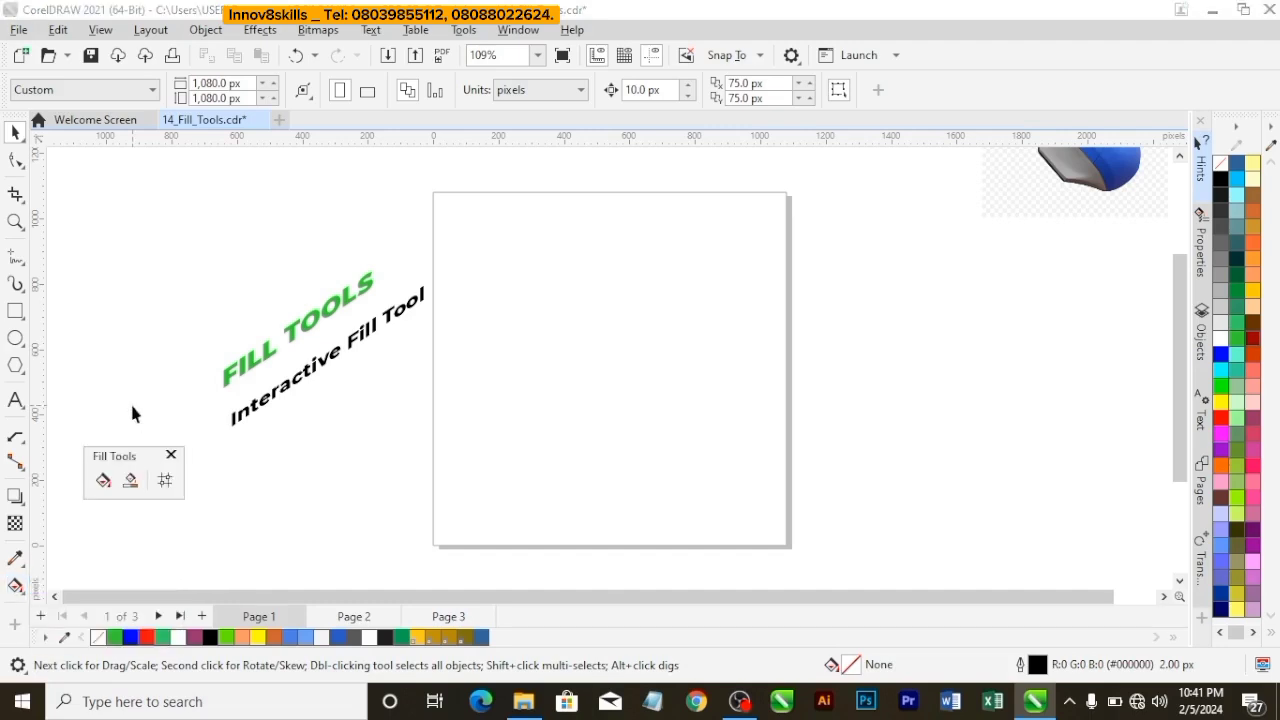
left_click(103, 479)
Draw a rectangle about 797 by 287 px and place it around the middle of the page.
left_click(15, 311)
left_click_drag(466, 310, 727, 402)
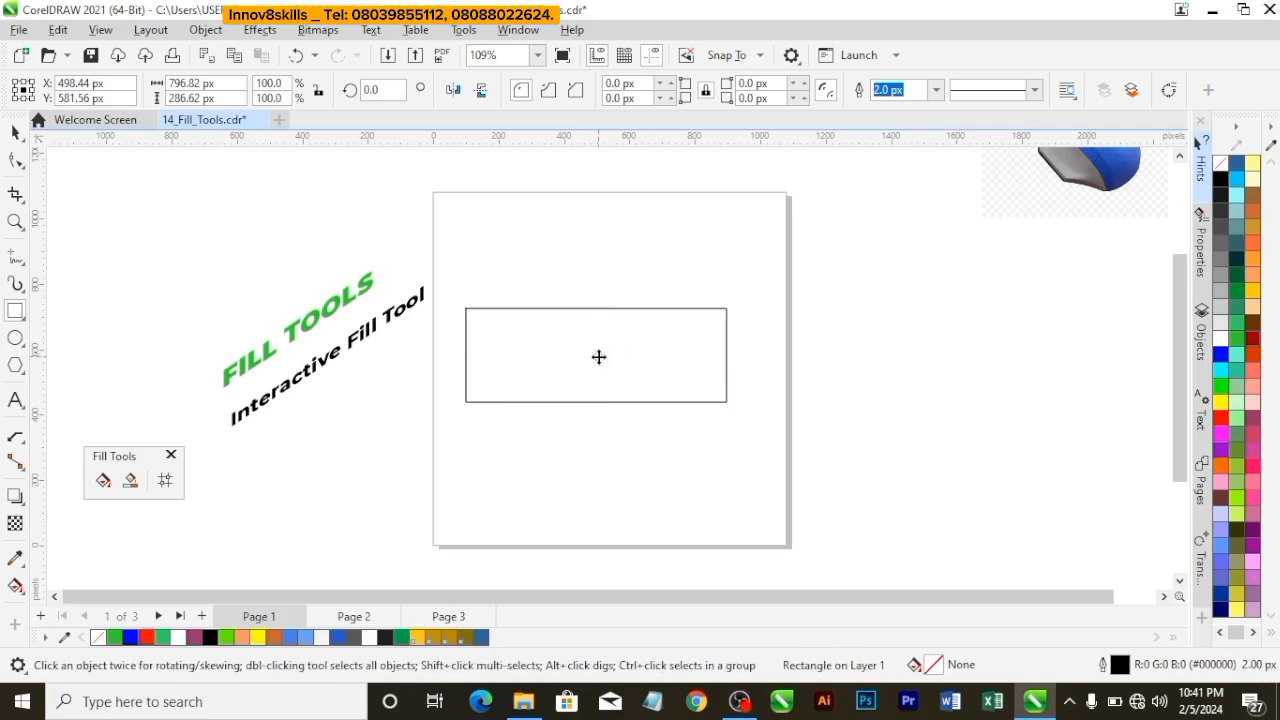
left_click_drag(597, 355, 610, 354)
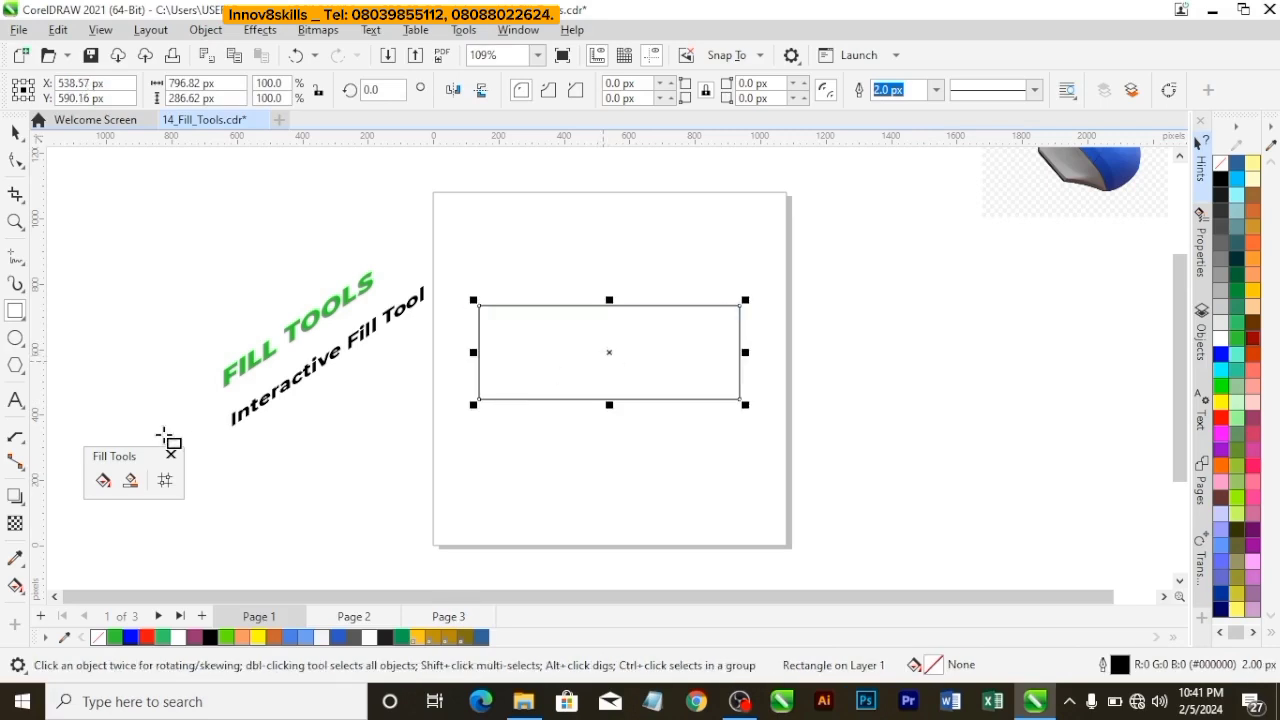
Apply a horizontal black-to-white fountain fill across the rectangle and shift its midpoint close to the black end.
left_click(103, 480)
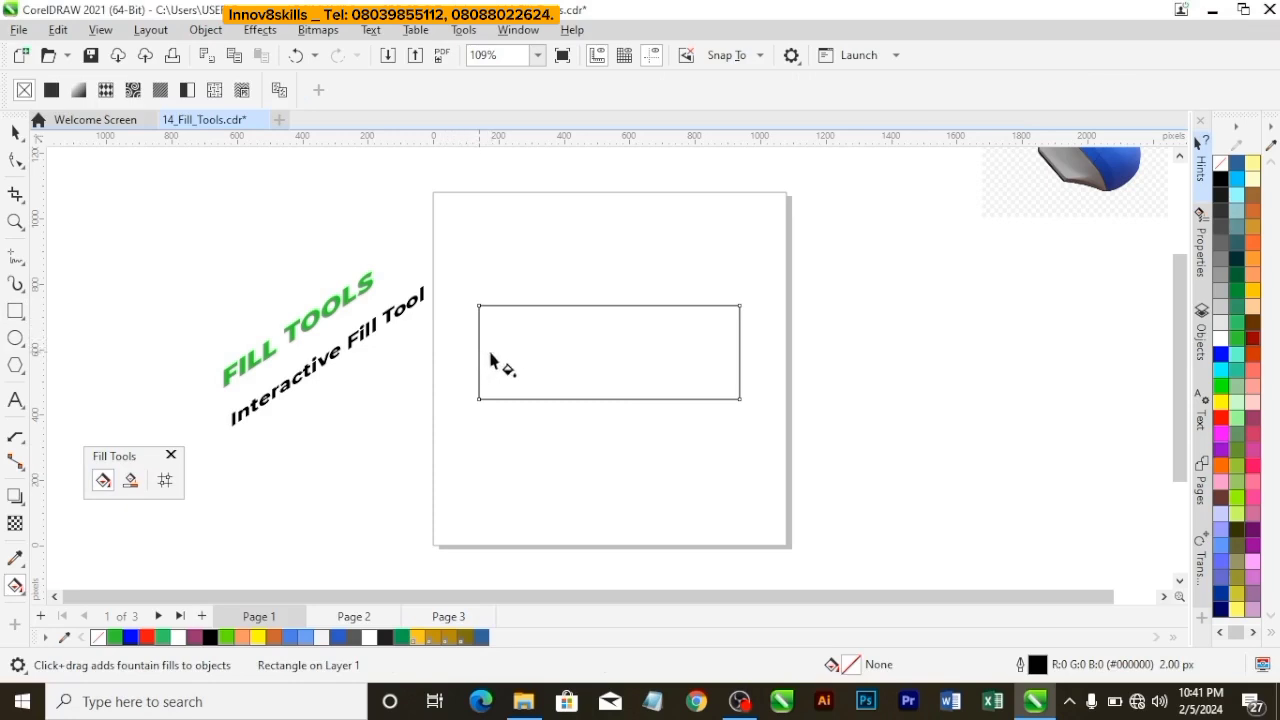
left_click_drag(479, 352, 740, 355)
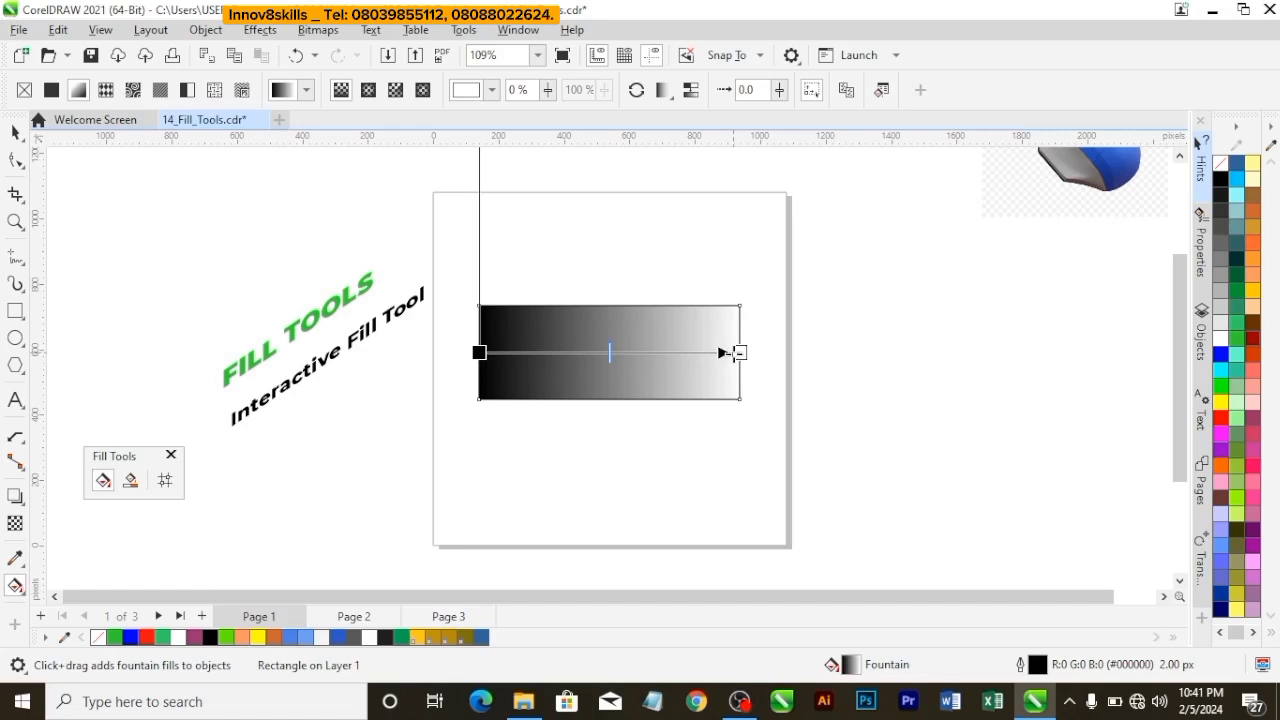
left_click(673, 352)
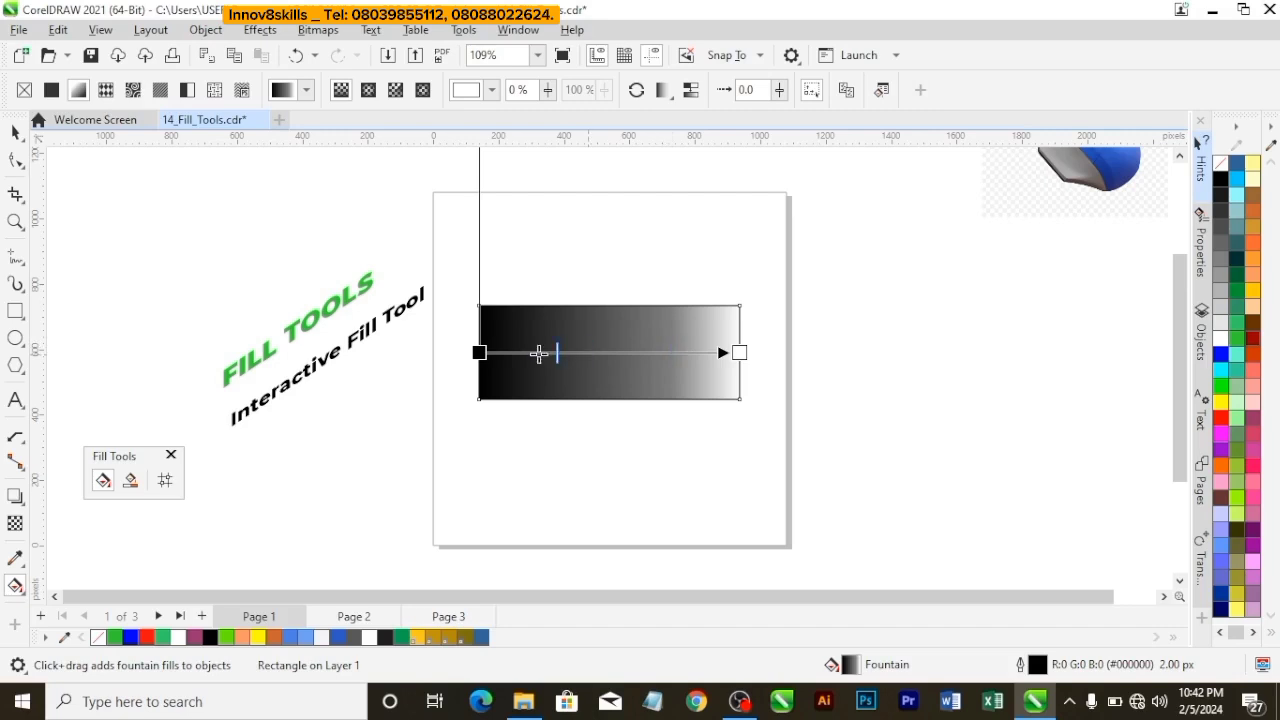
left_click_drag(524, 353, 524, 353)
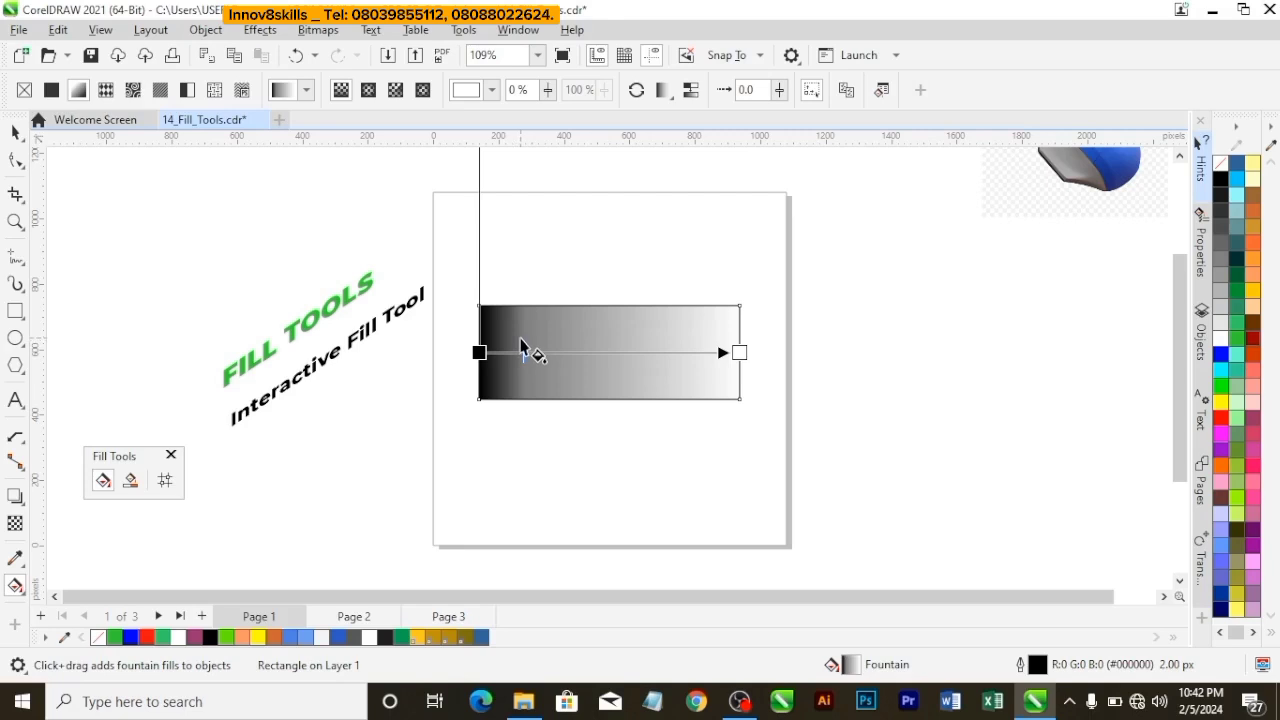
Shorten the gradient's perpendicular handle so it ends near the page's upper edge.
scroll(520, 345, "down", 1)
scroll(520, 345, "down", 1)
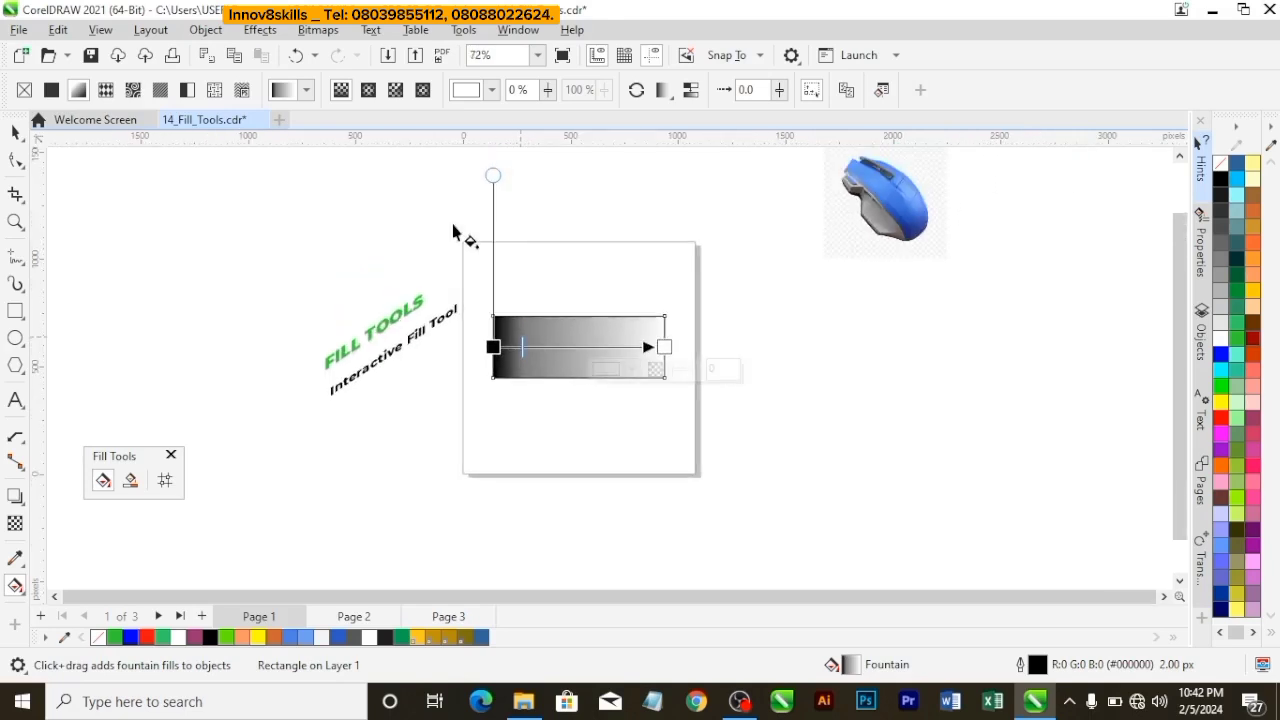
left_click_drag(490, 177, 491, 251)
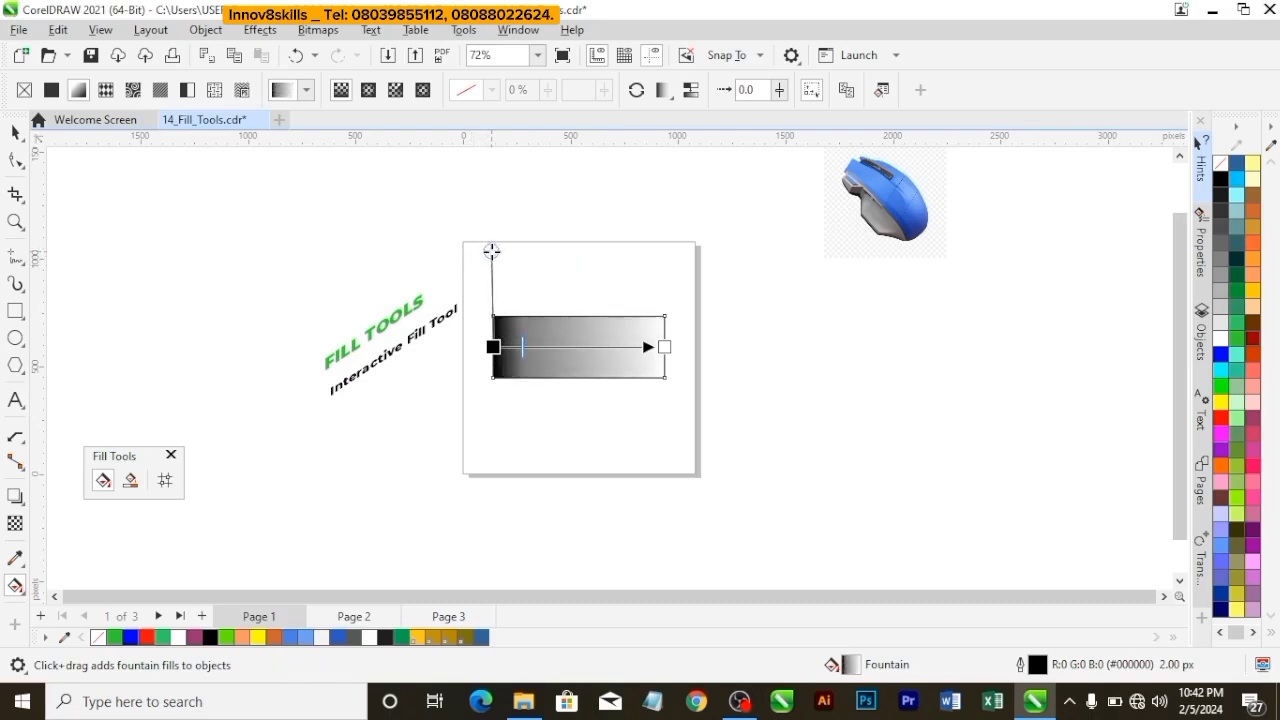
Change the gradient's black start node to yellow from the RGB palette, with transparency at 0.
left_click(493, 347)
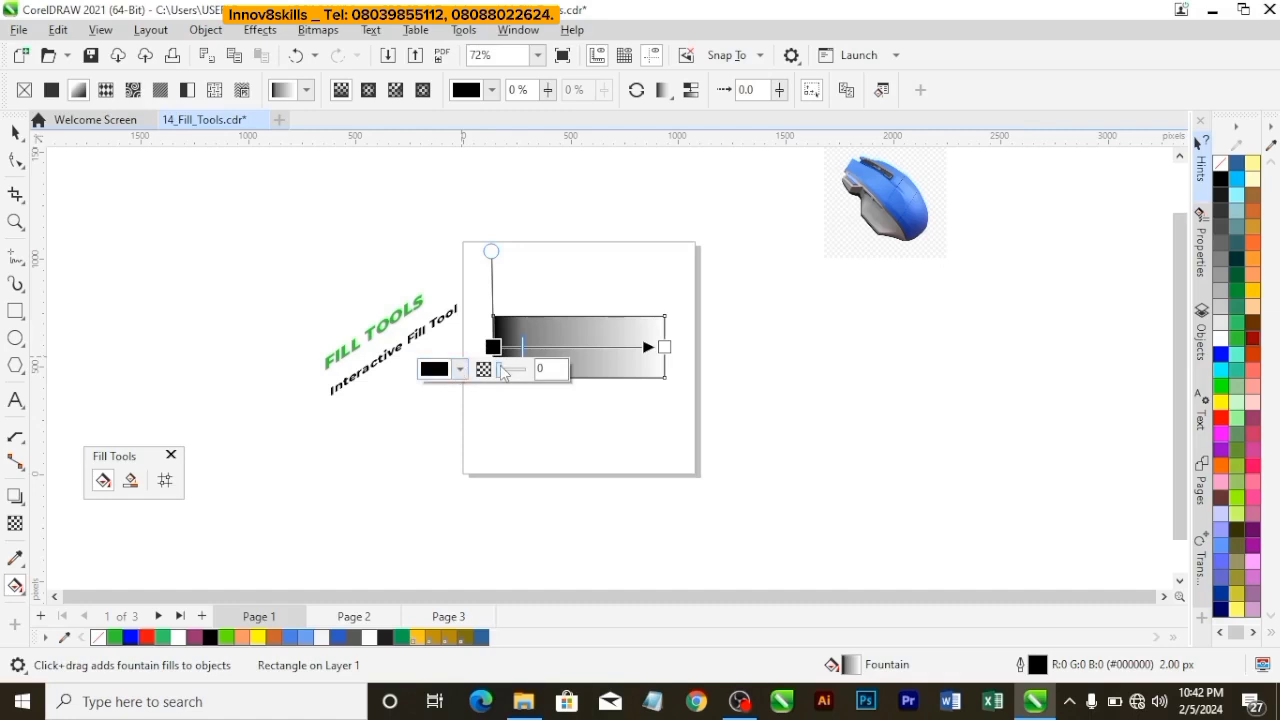
mouse_move(499, 369)
left_mouse_down()
mouse_move(510, 372)
mouse_move(492, 370)
left_mouse_up()
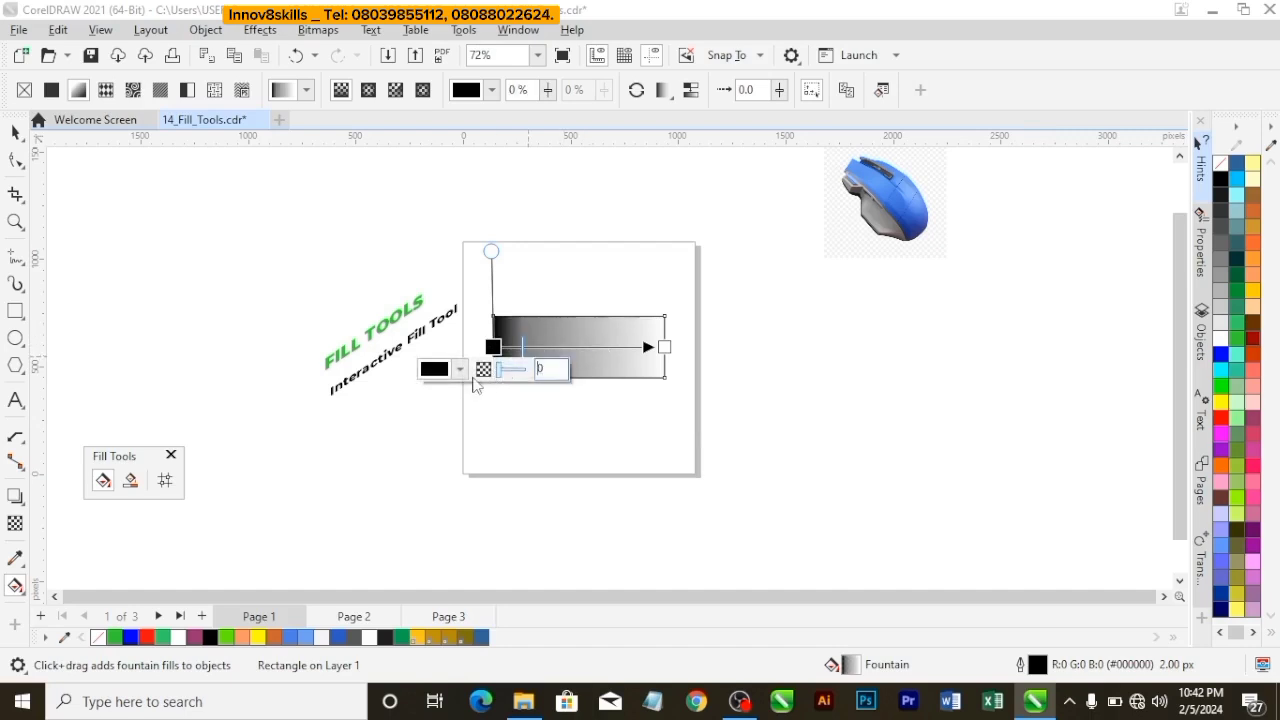
left_click(460, 369)
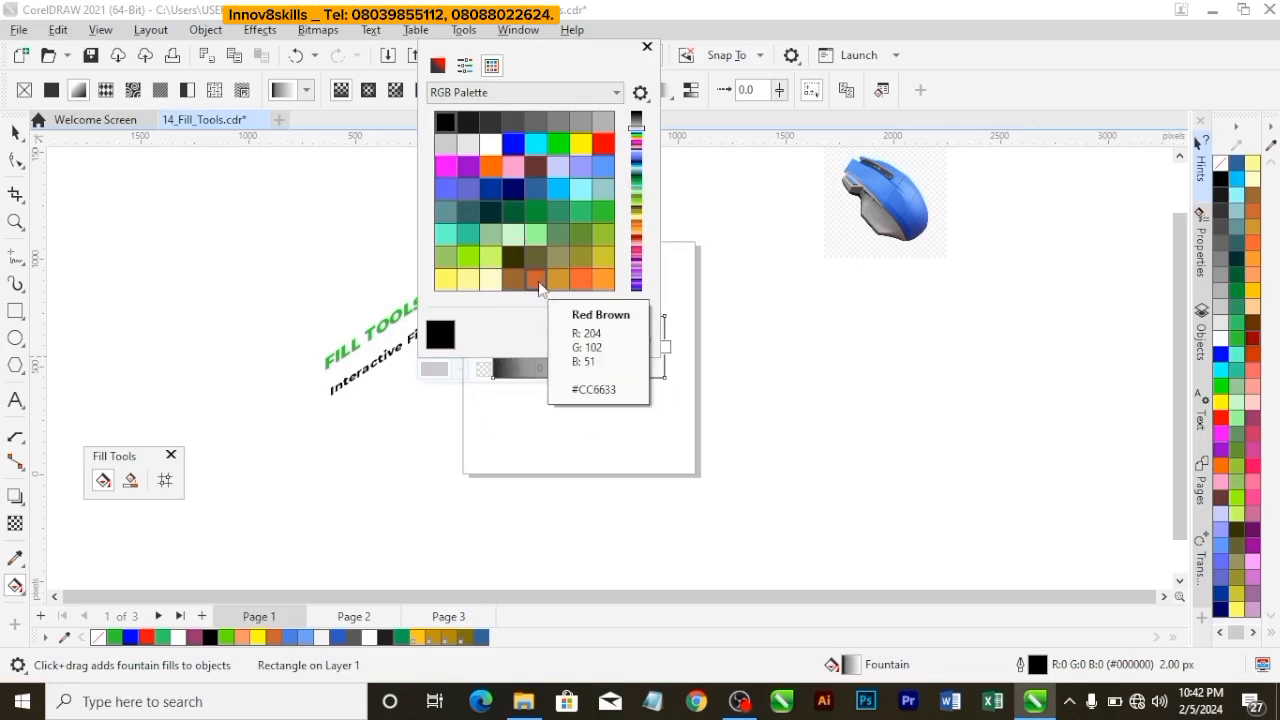
left_click(582, 146)
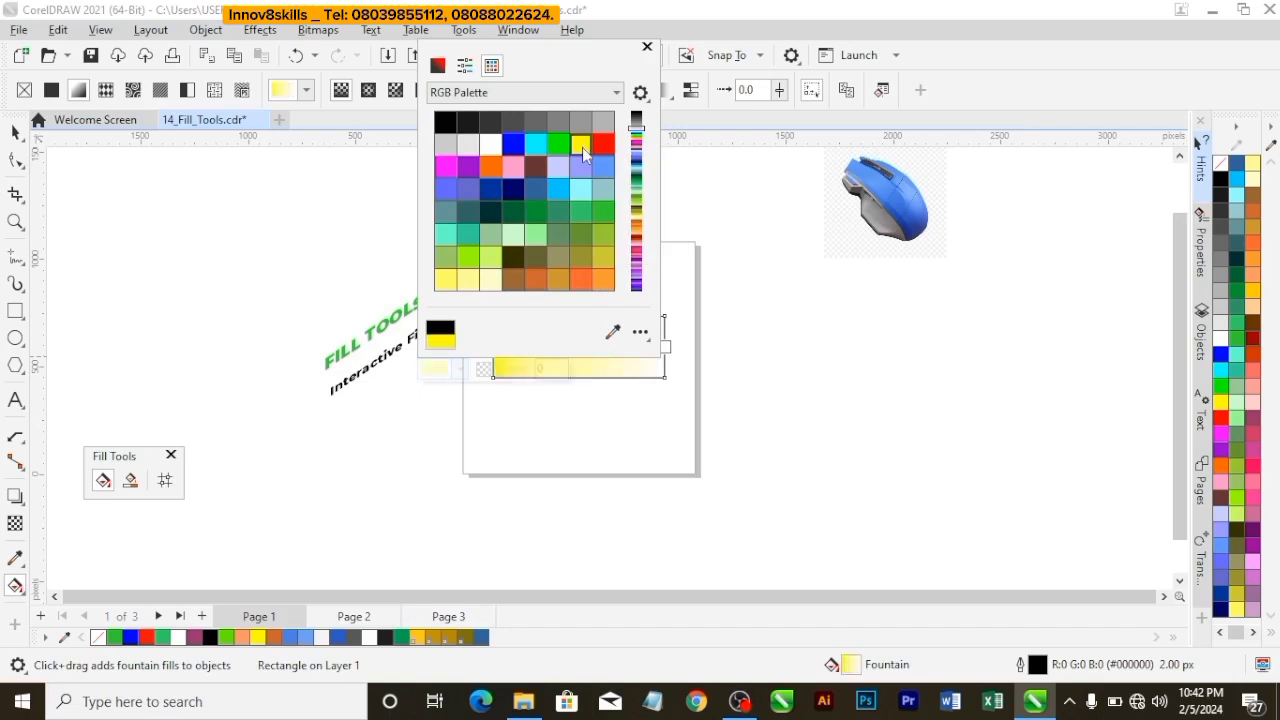
Change the gradient's white end node to red and leave the Interactive Fill tool.
left_click(661, 347)
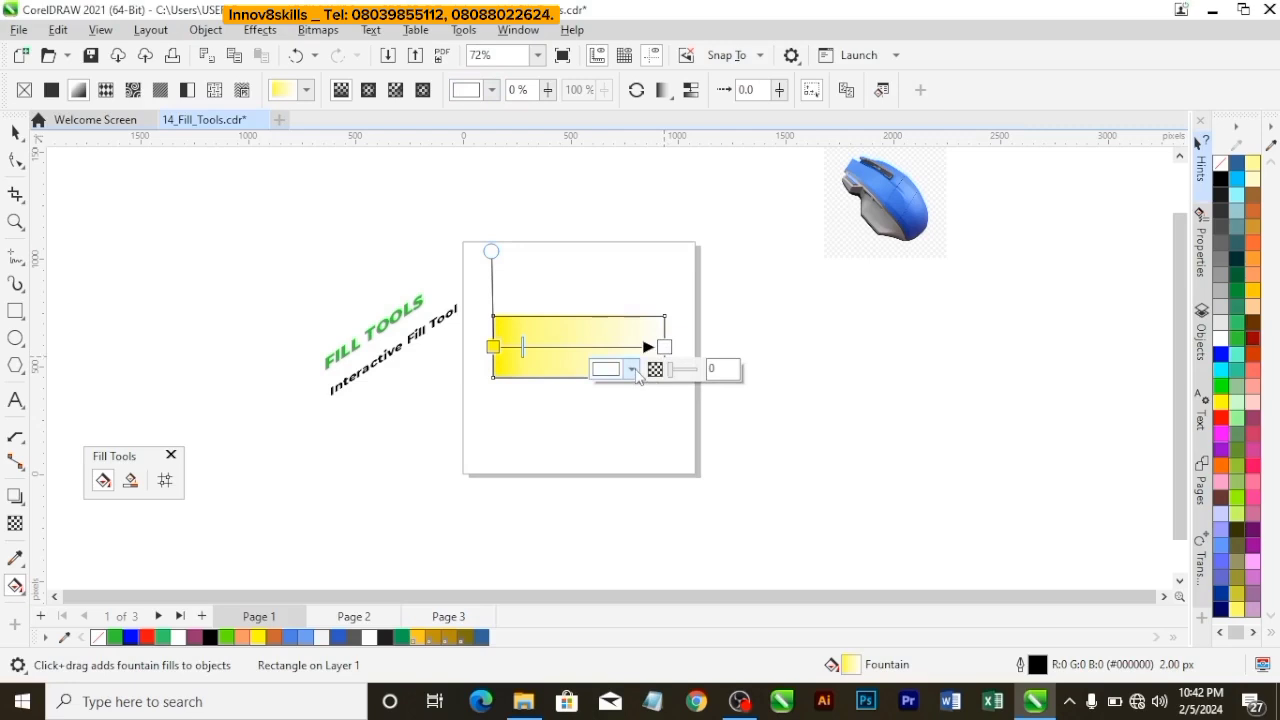
left_click(633, 369)
left_click(774, 146)
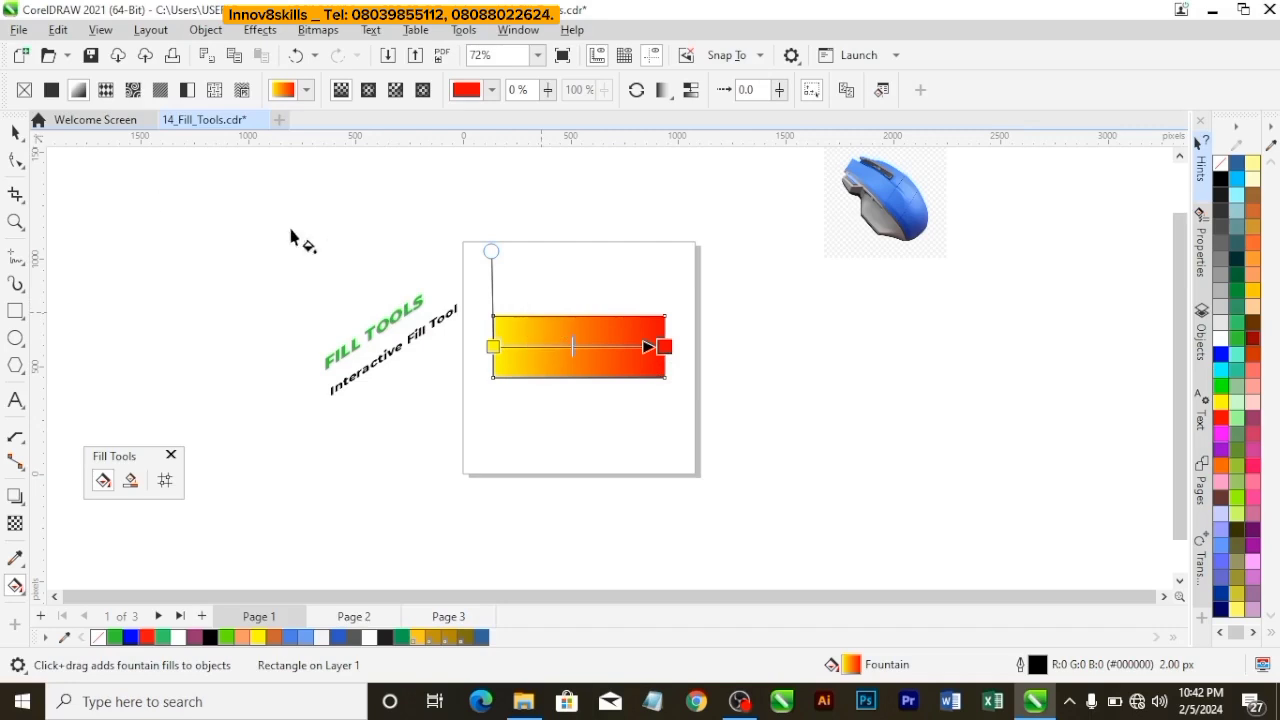
left_click(15, 132)
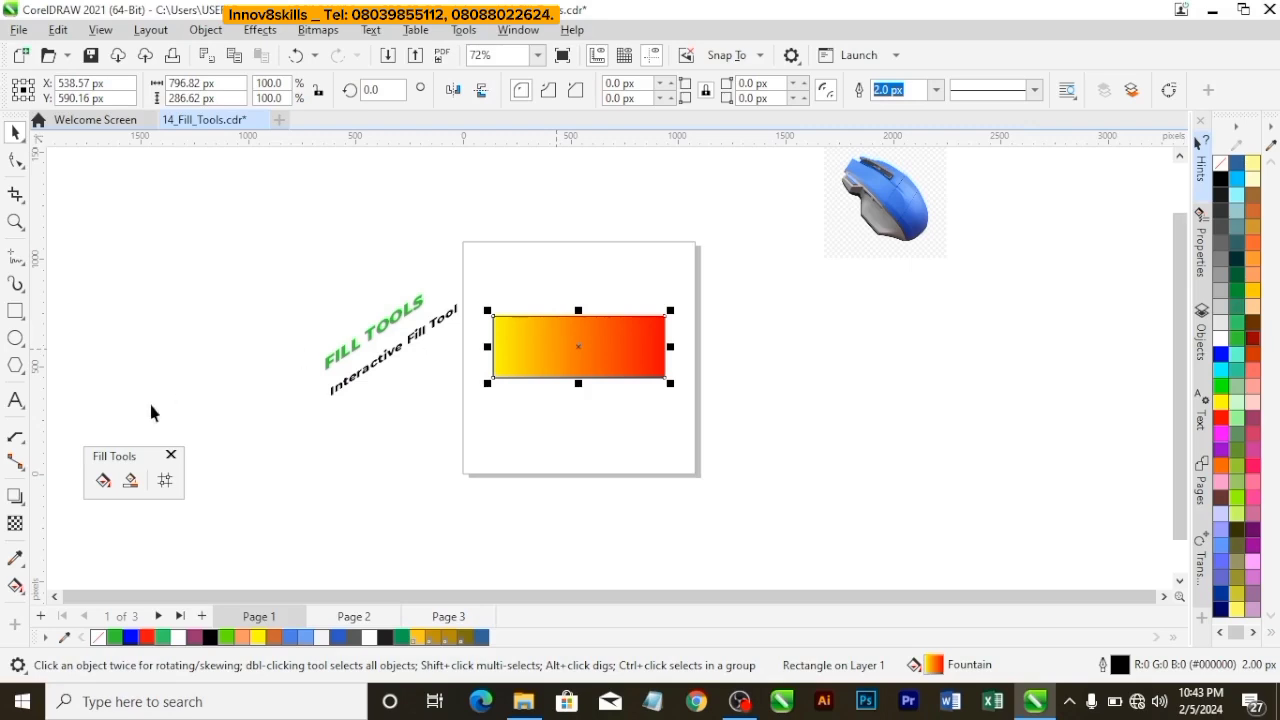
Add three intermediate colour nodes to the rectangle's yellow-to-red gradient at about 14%, 42% and 69%.
left_click(103, 481)
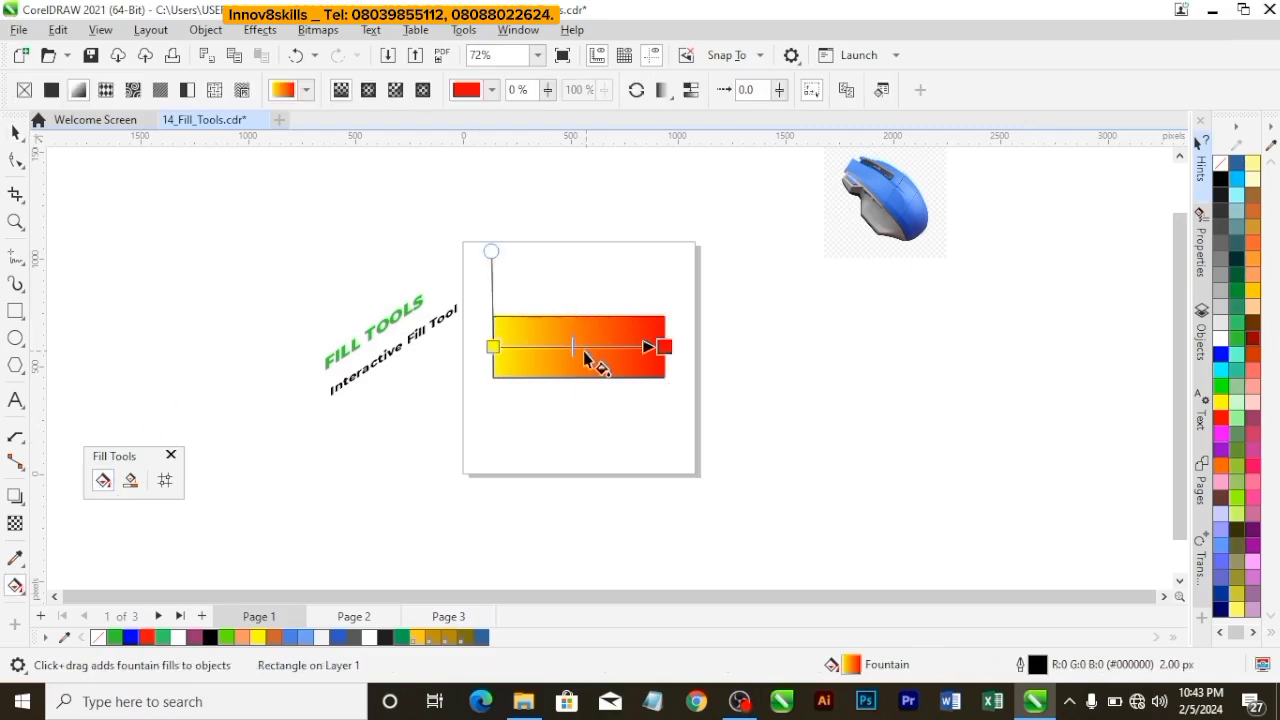
scroll(496, 352, "up", 3)
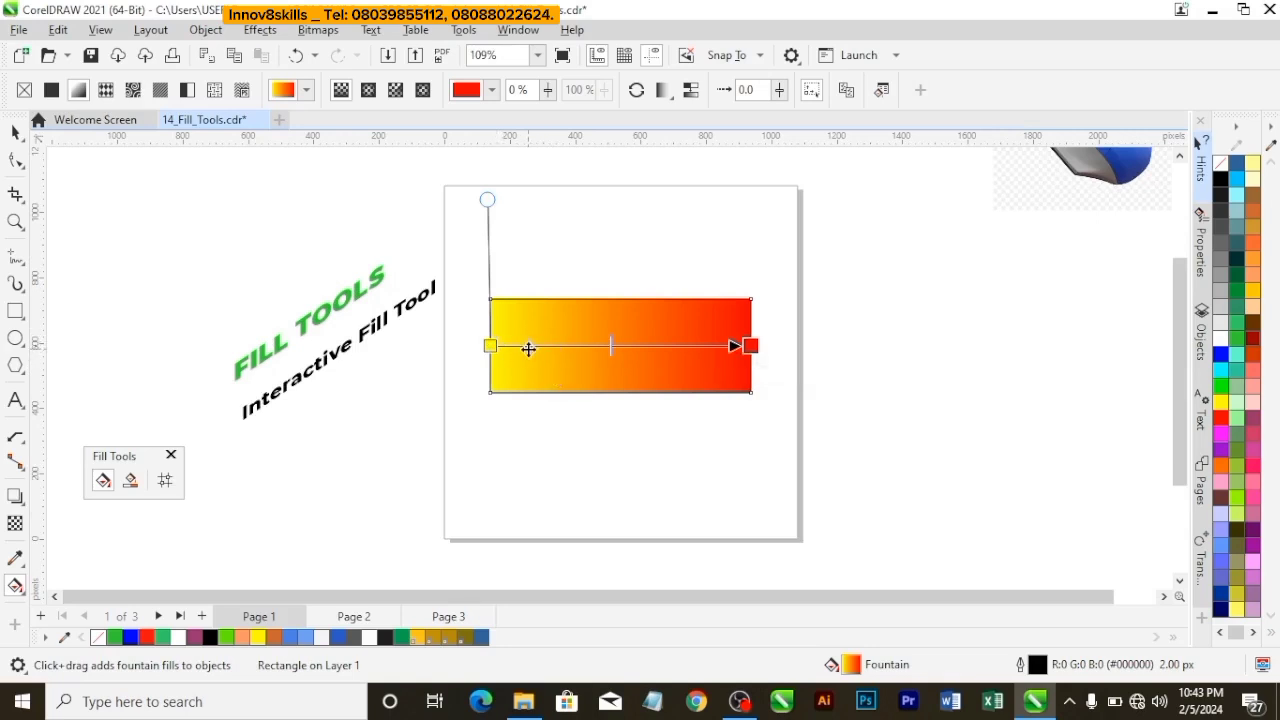
double_click(528, 346)
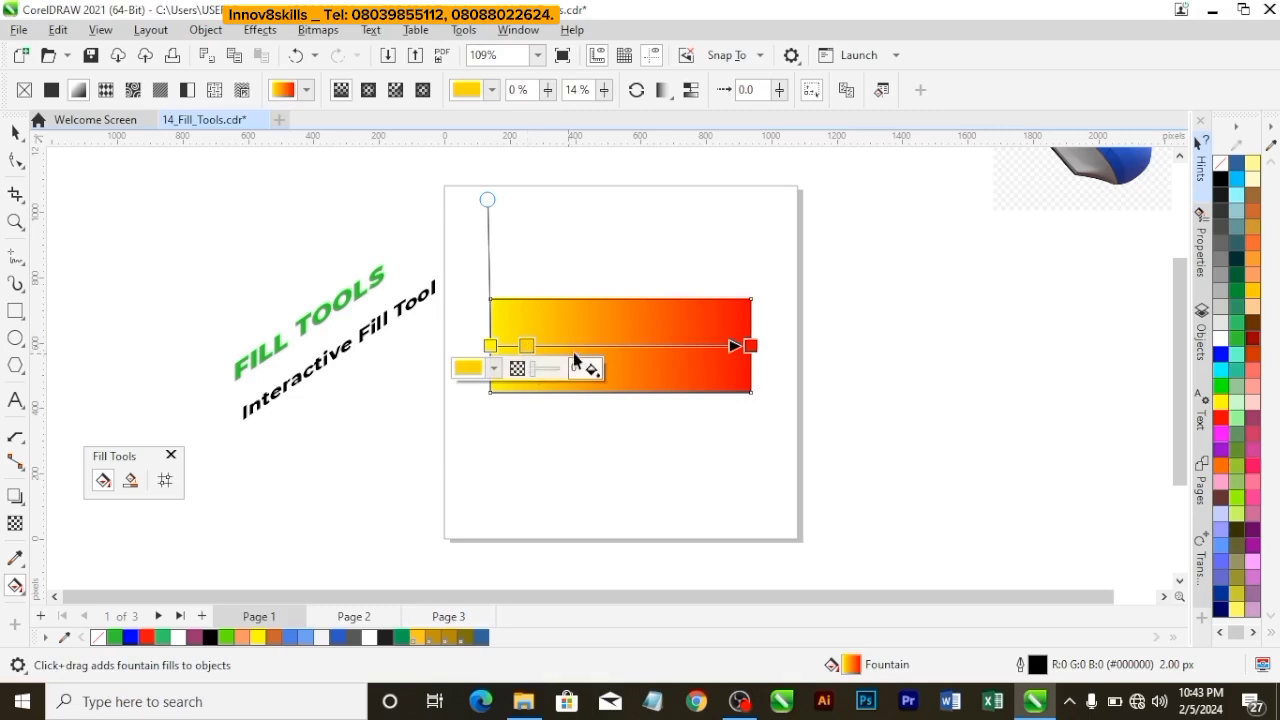
double_click(600, 346)
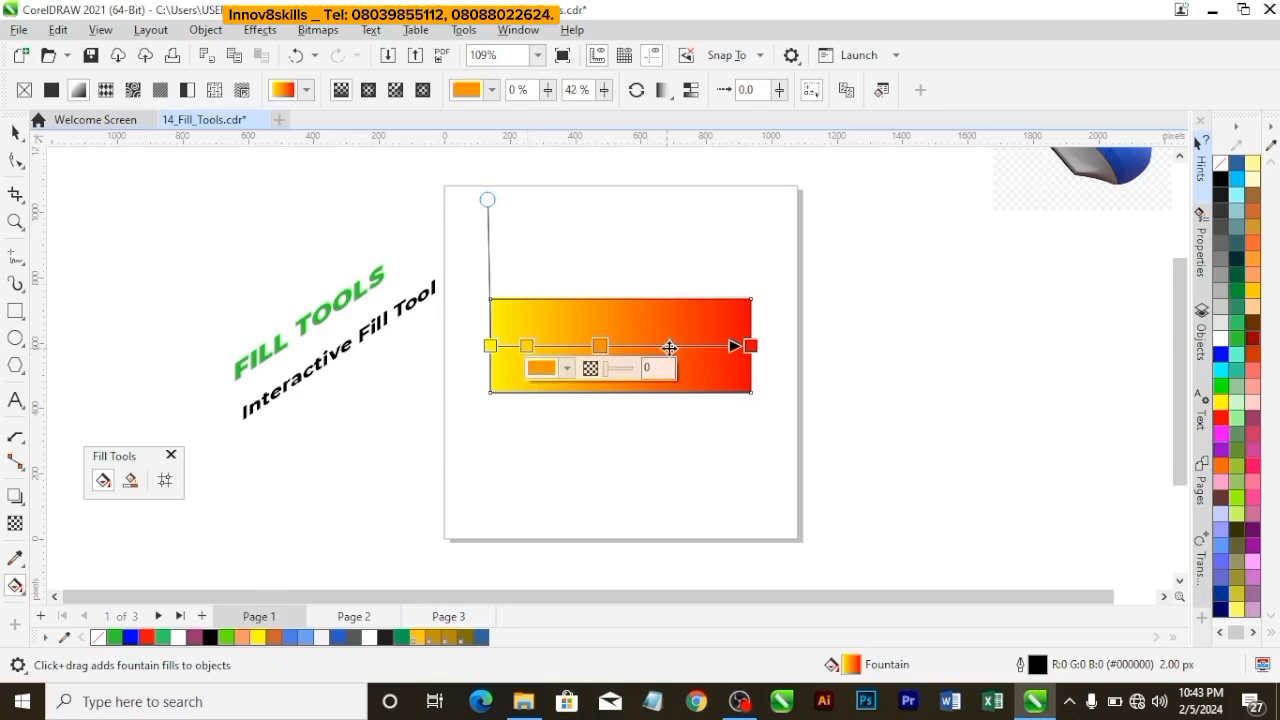
double_click(670, 346)
Set the gradient node at 14% to bright green.
left_click(527, 346)
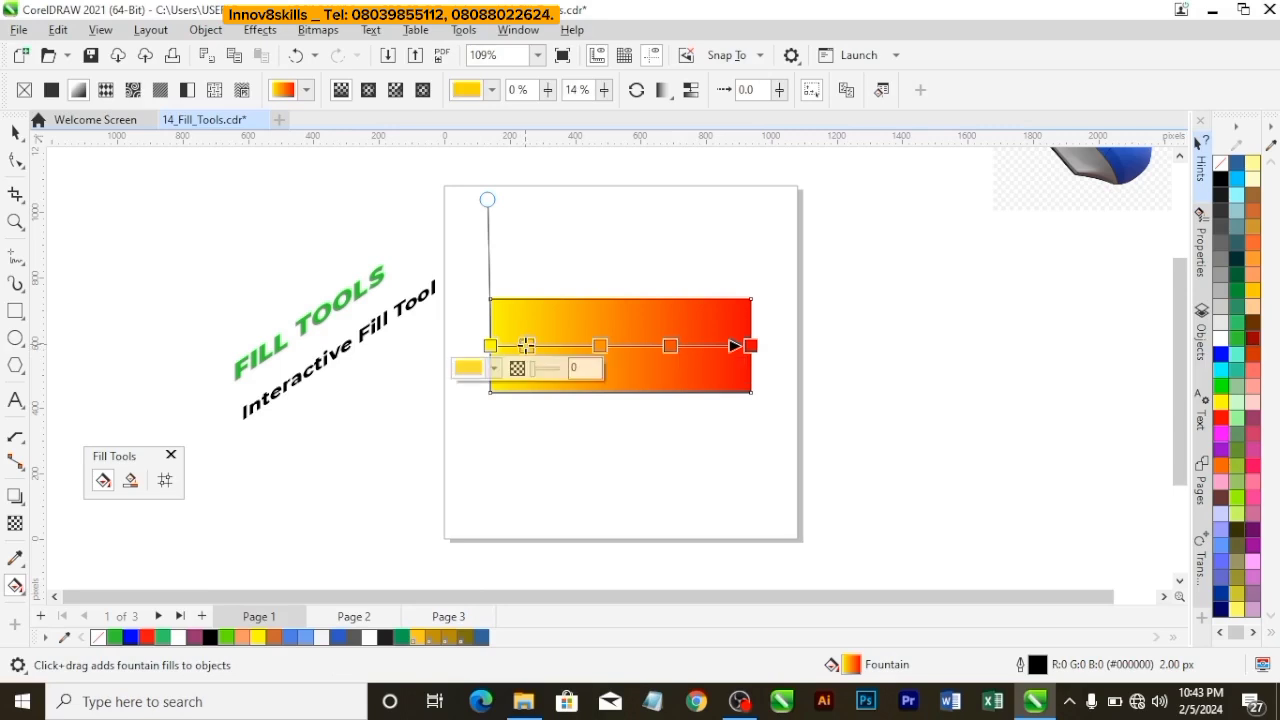
left_click(494, 369)
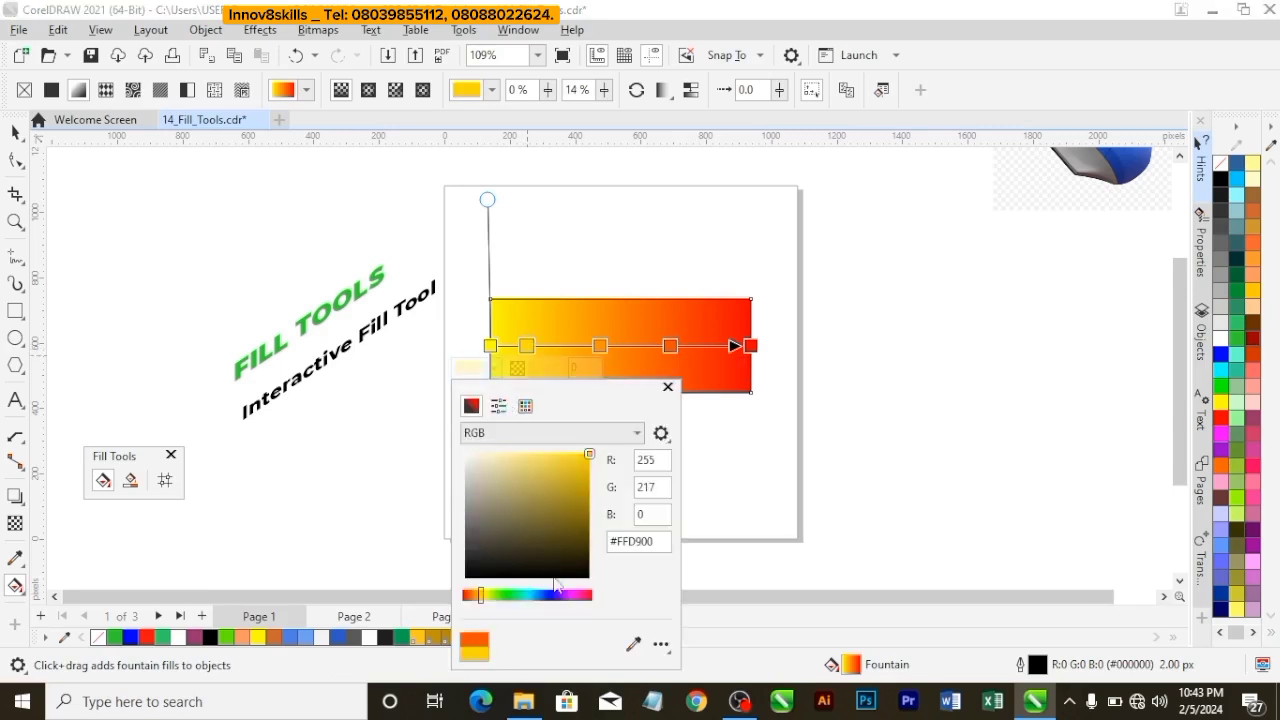
left_click(495, 595)
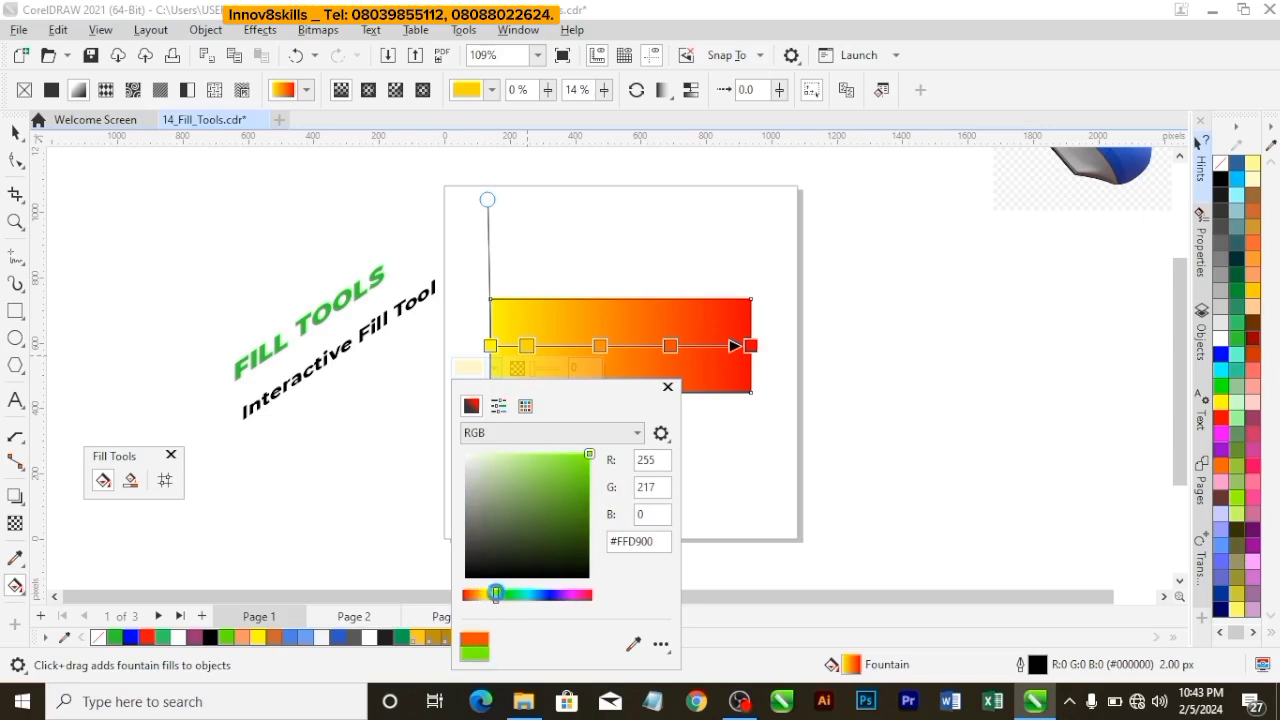
left_click(610, 358)
Set the gradient node at 42% to blue #236CD1.
left_click(600, 346)
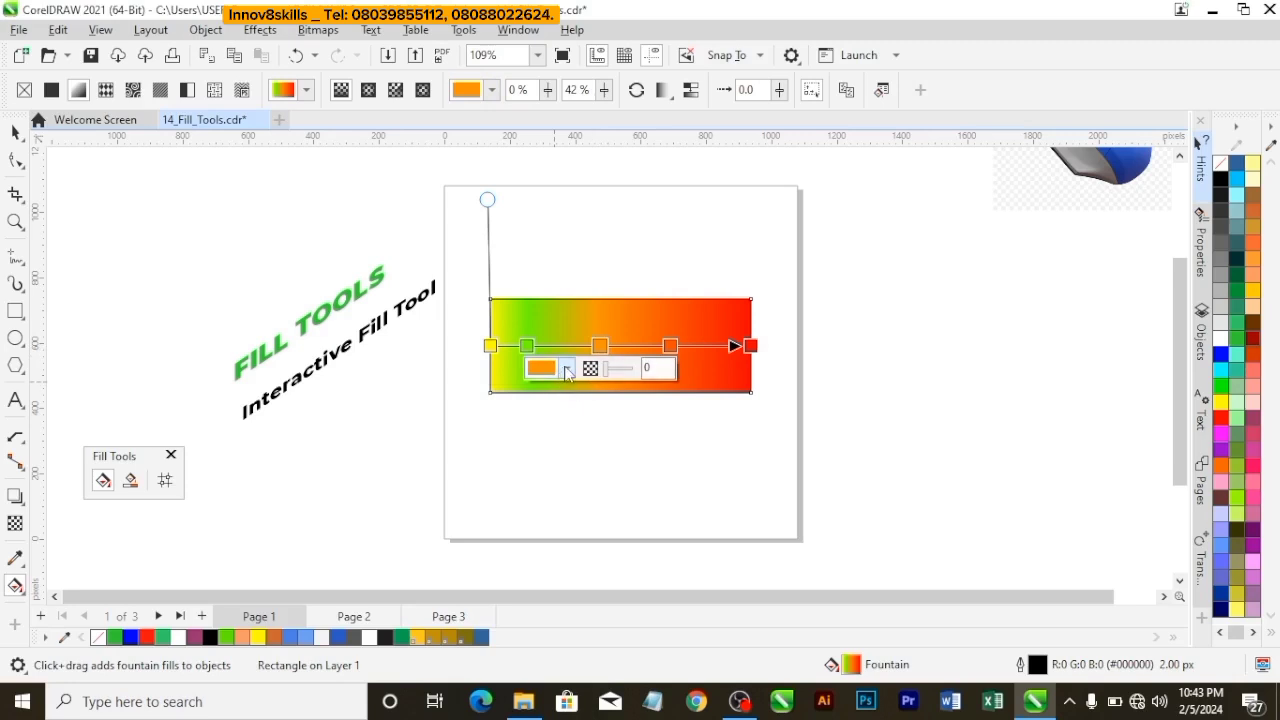
left_click(566, 373)
left_click(614, 596)
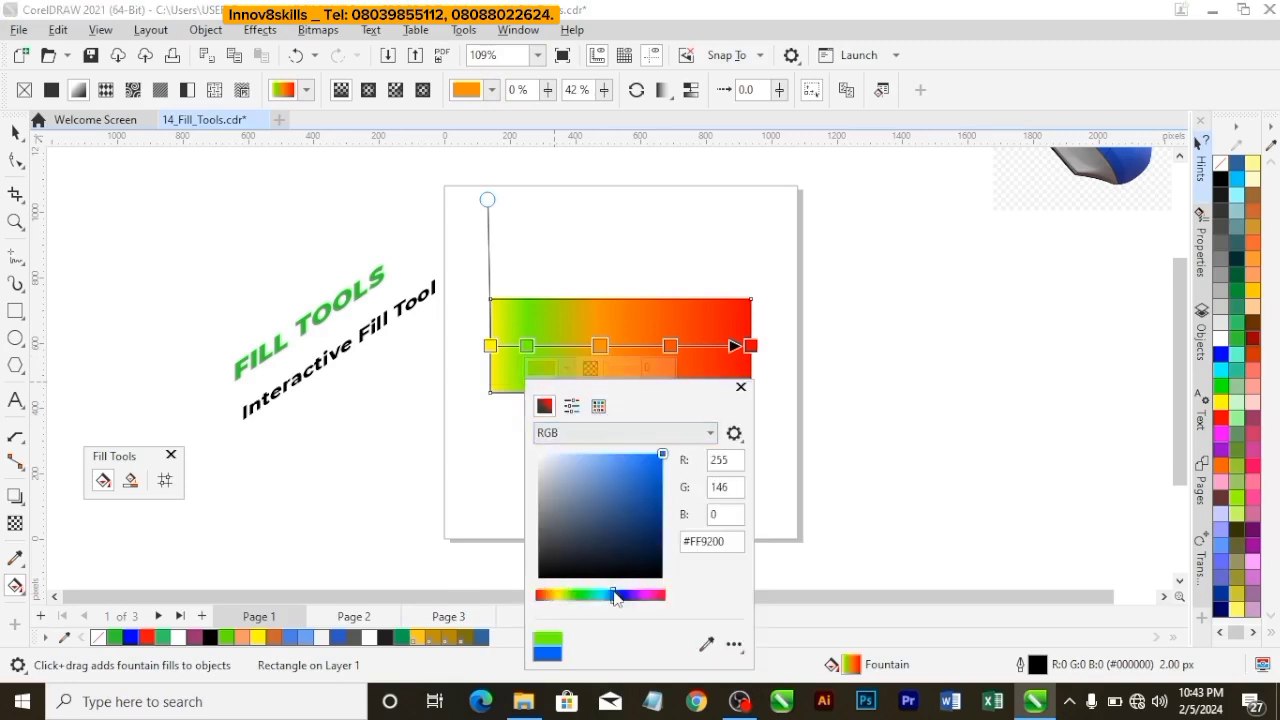
left_click(641, 475)
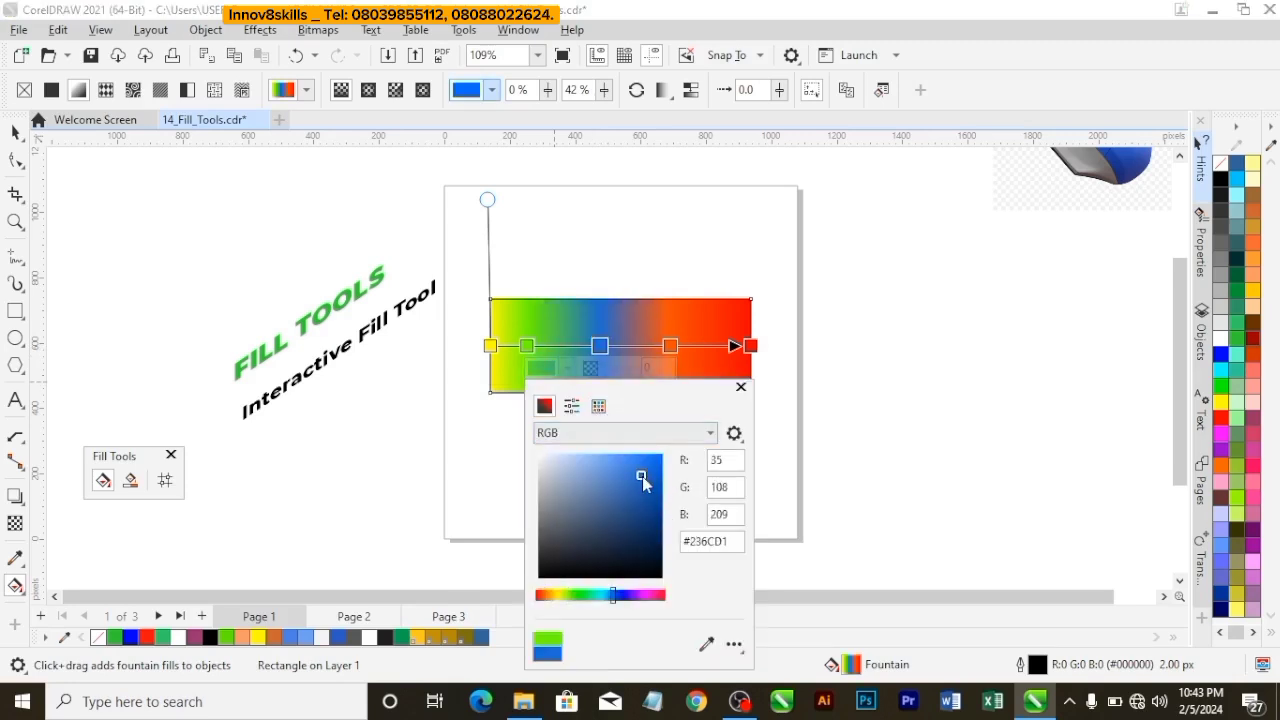
left_click(787, 410)
Set the gradient node at 69% to magenta, then leave the fill tool and deselect the rectangle.
left_click(668, 346)
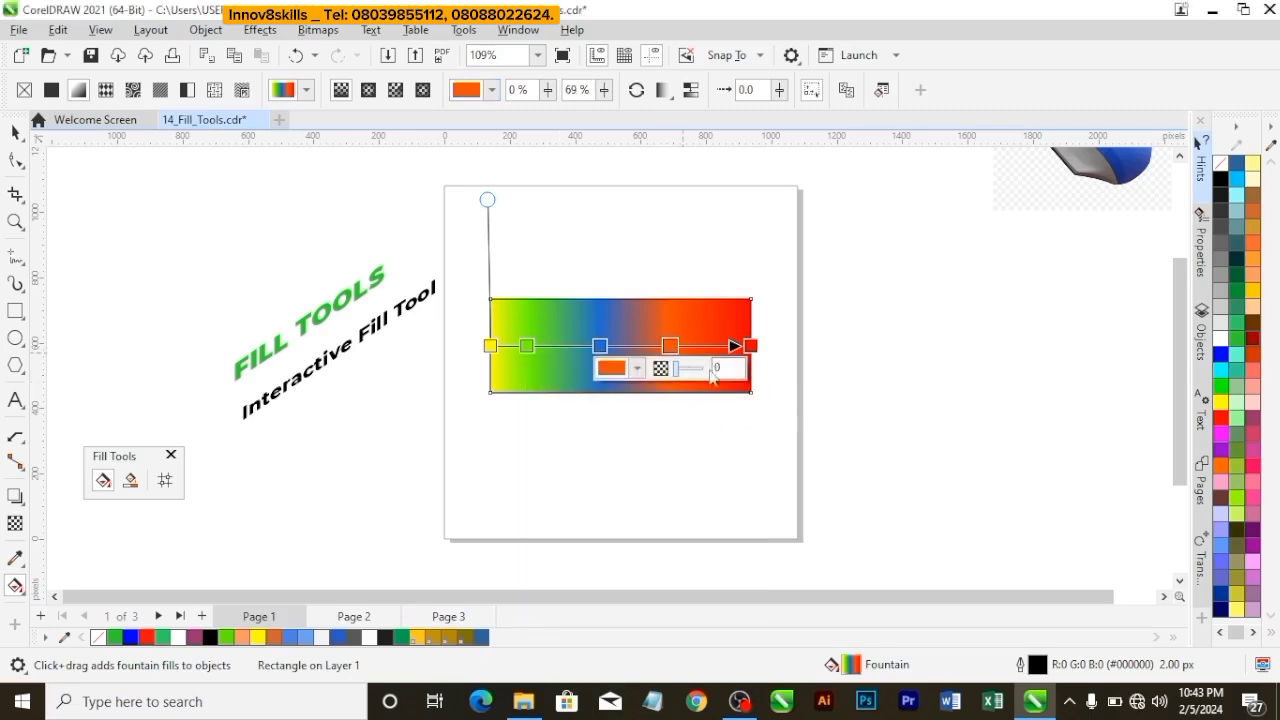
left_click(638, 369)
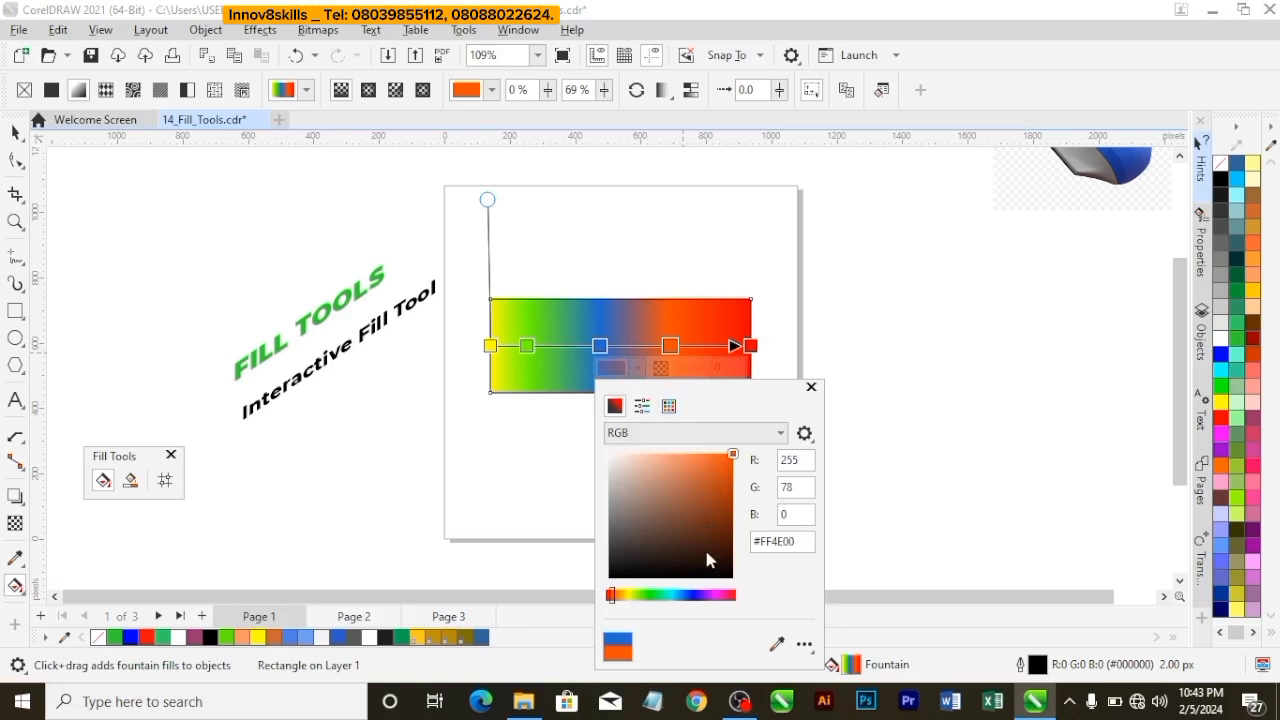
left_click(714, 595)
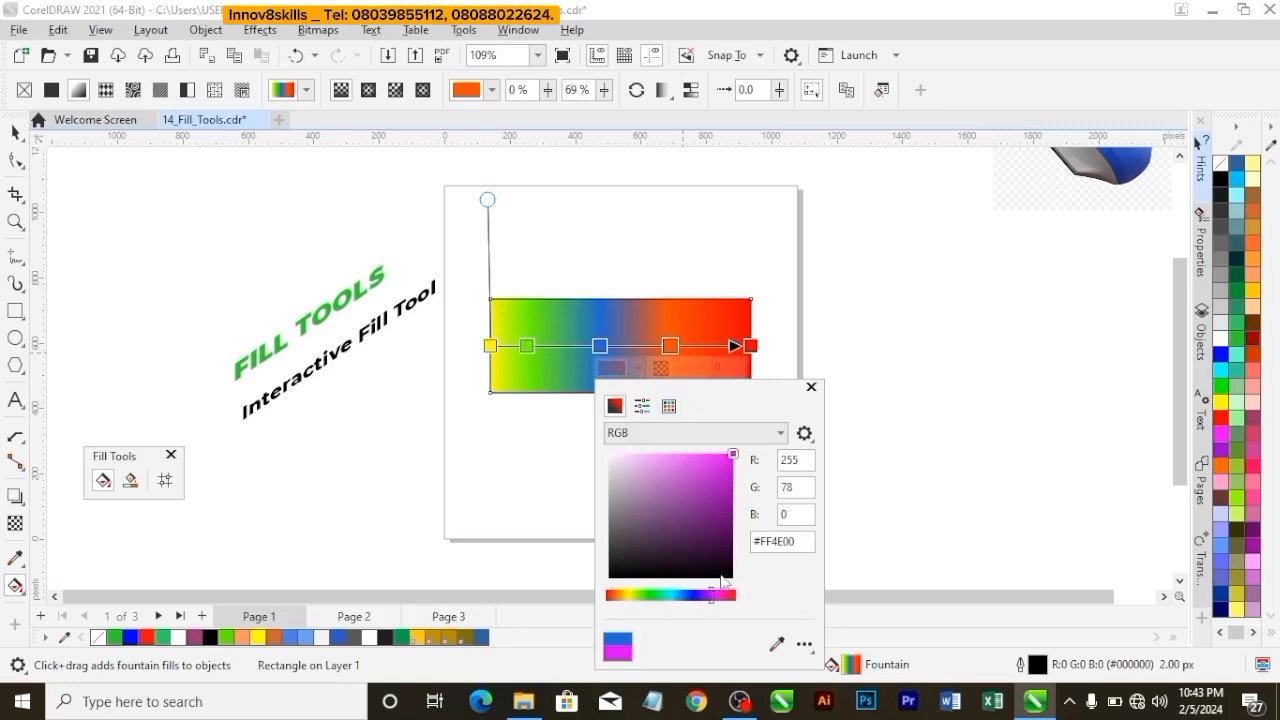
left_click(811, 386)
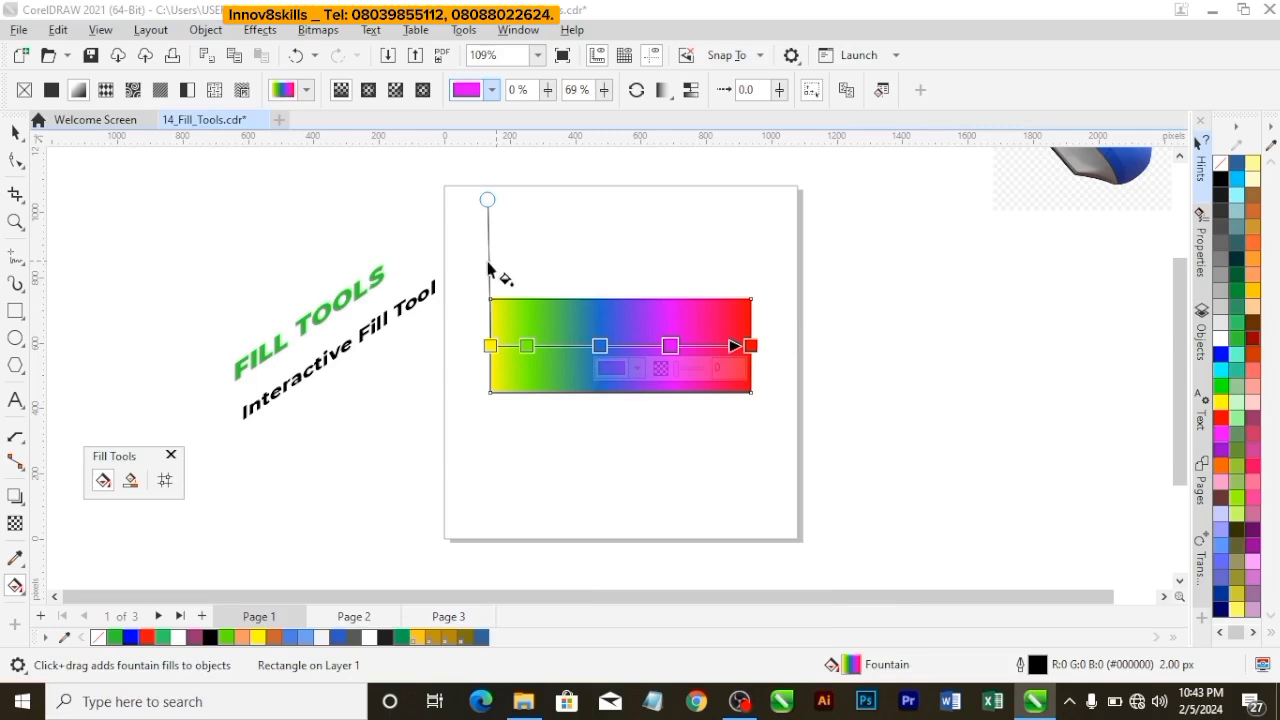
left_click(15, 132)
left_click(203, 226)
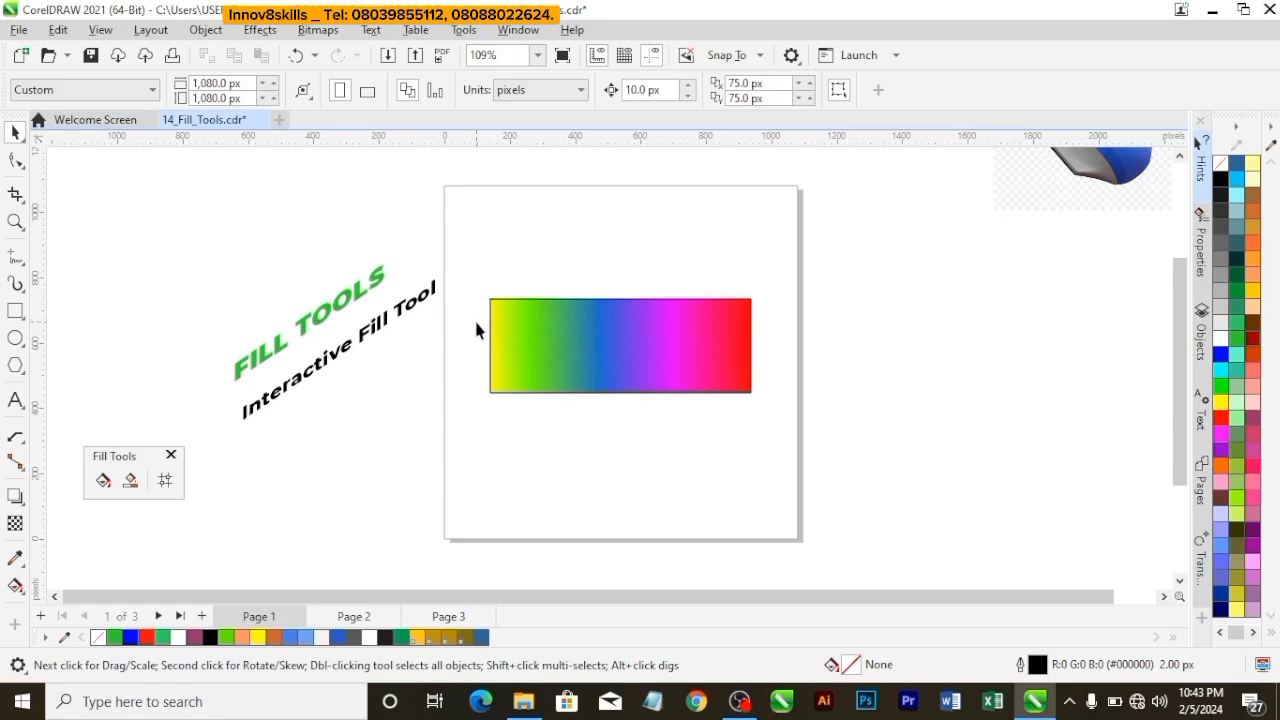
Move the multicolour rectangle off the page to the blank area on its right, at about X 1651, Y 685 px.
left_click(597, 343)
left_click_drag(723, 337, 609, 347)
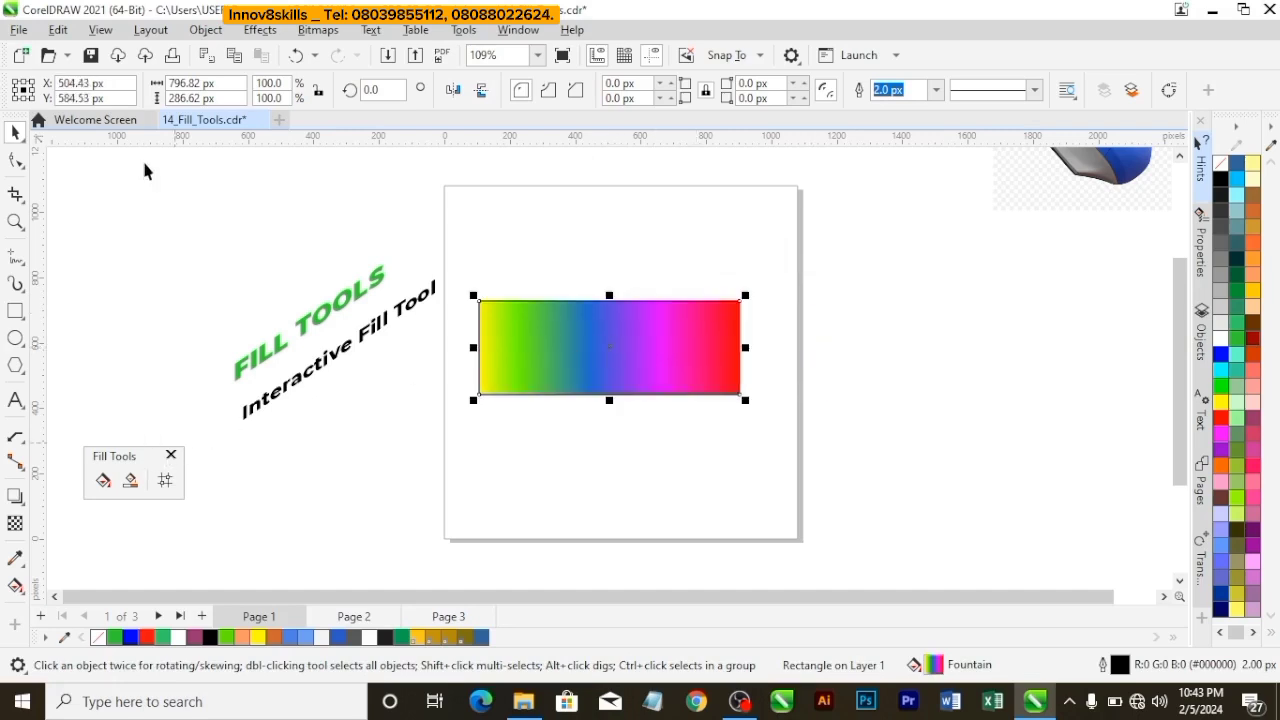
left_click(103, 480)
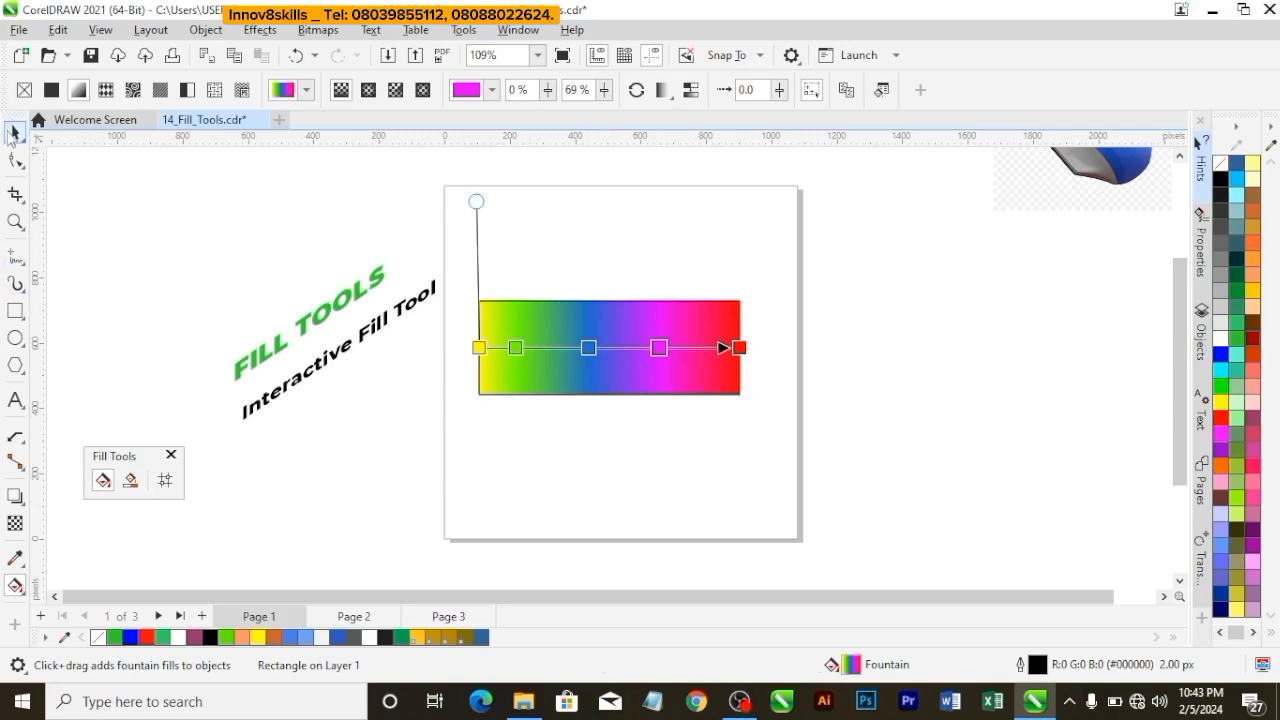
left_click(15, 131)
left_click_drag(620, 360, 995, 329)
Draw a rectangle about 745 × 226 px across the middle of the page and activate the Interactive Fill tool on it.
left_click(15, 311)
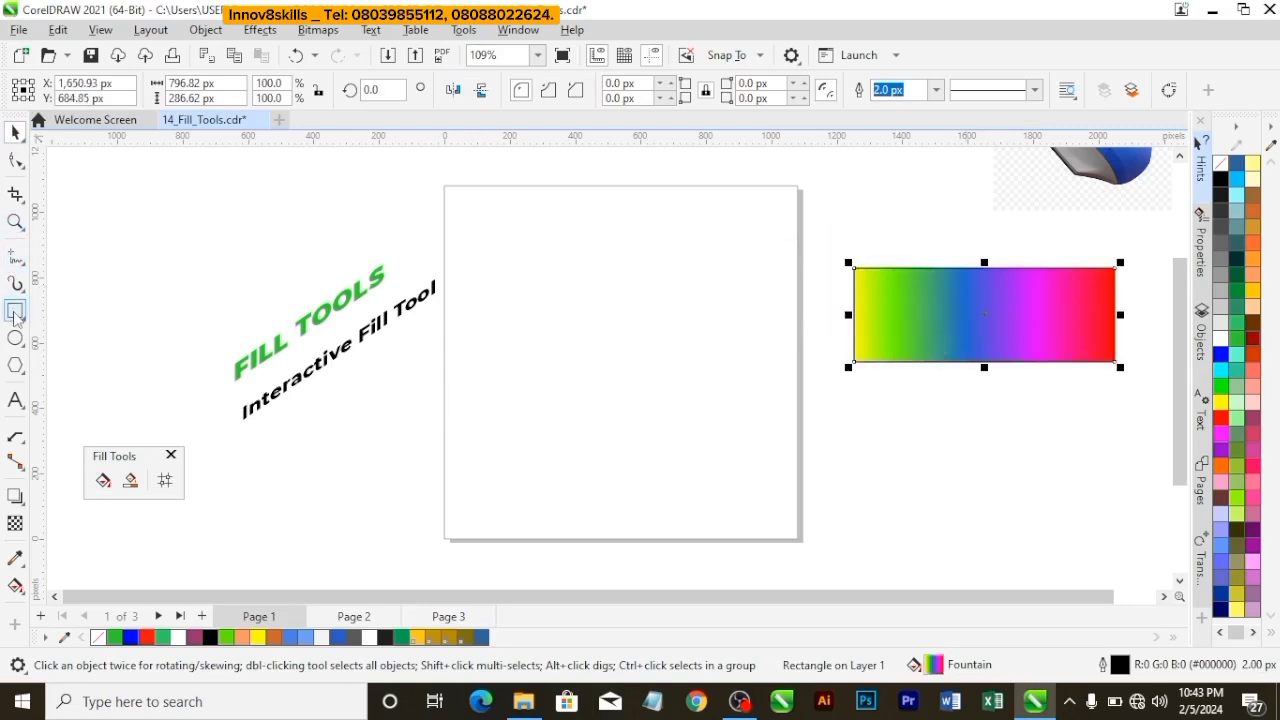
left_click_drag(548, 383, 714, 415)
left_click(102, 480)
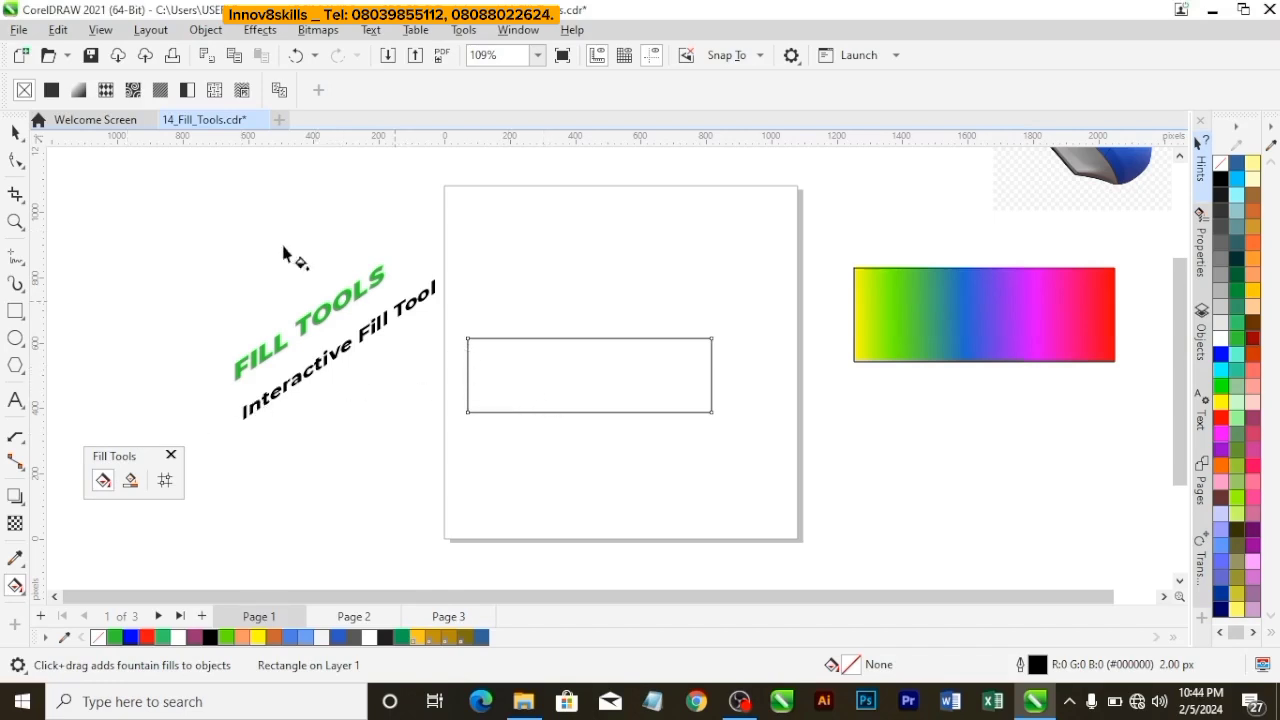
Give the new rectangle a uniform black fill, and replace it with the default black-to-white linear fountain fill.
left_click(51, 92)
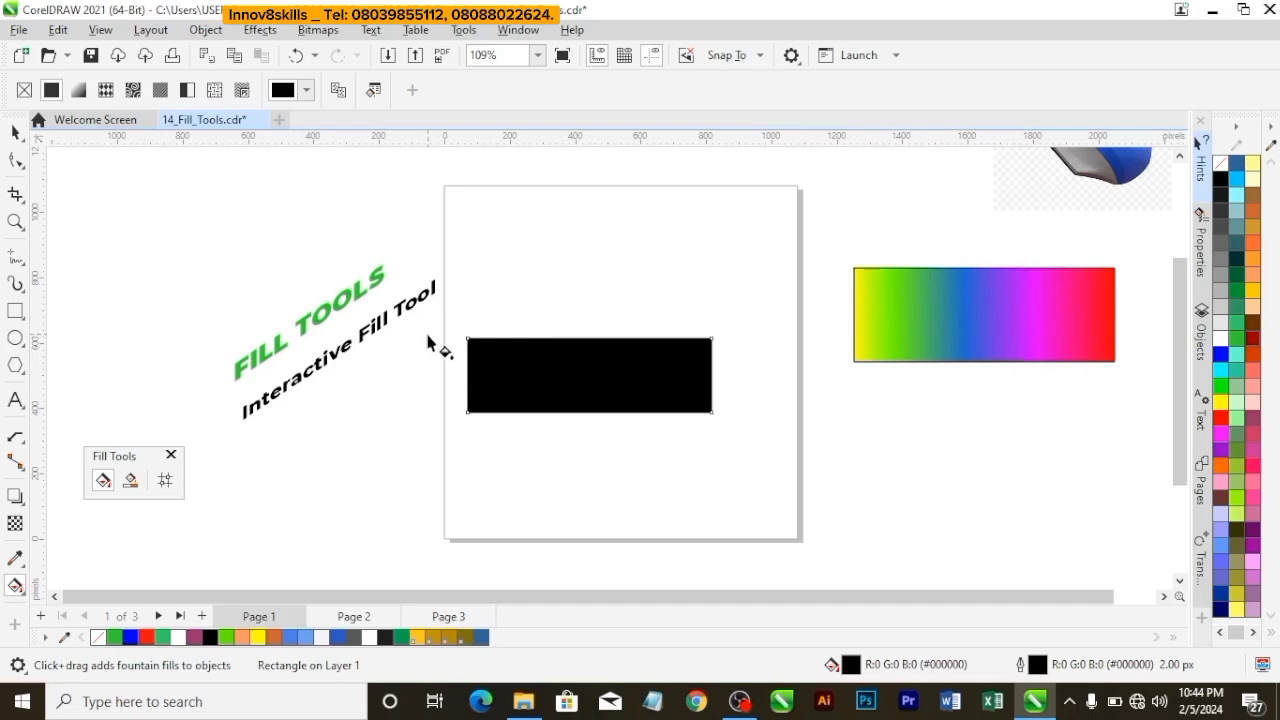
left_click(79, 91)
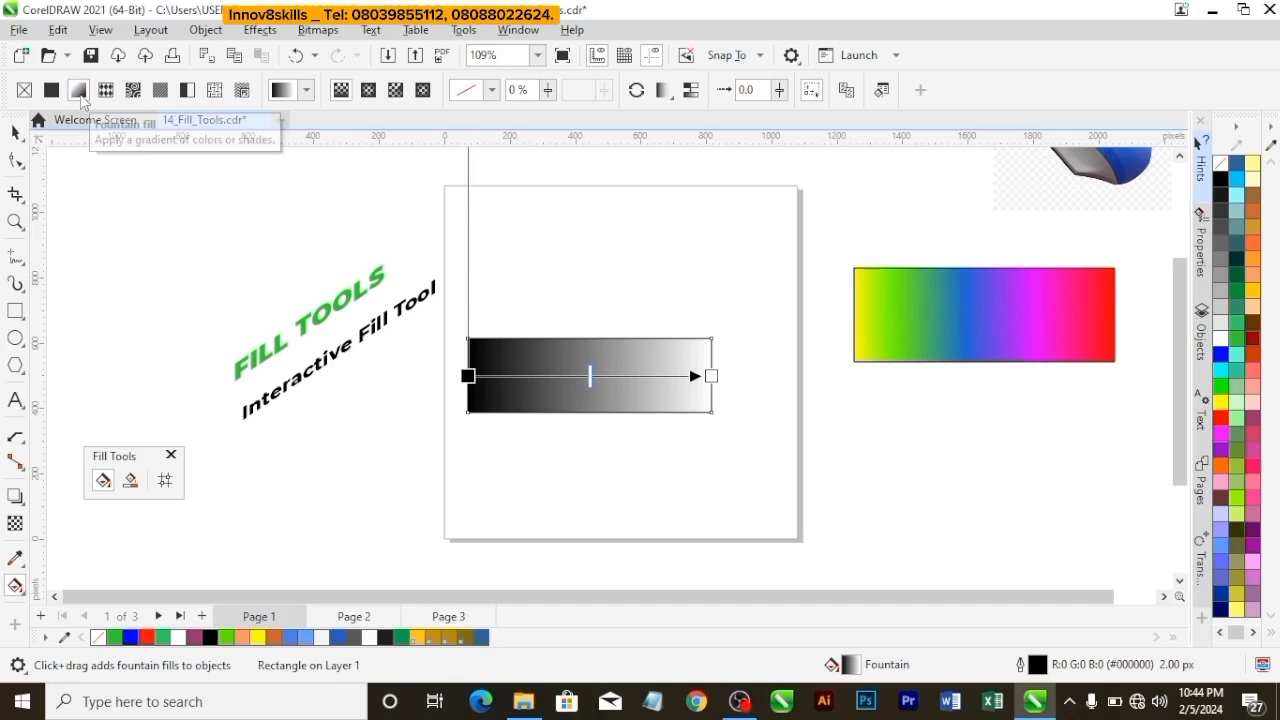
Apply a vector pattern fill to the rectangle using the red and orange concentric-circle pattern.
left_click(106, 90)
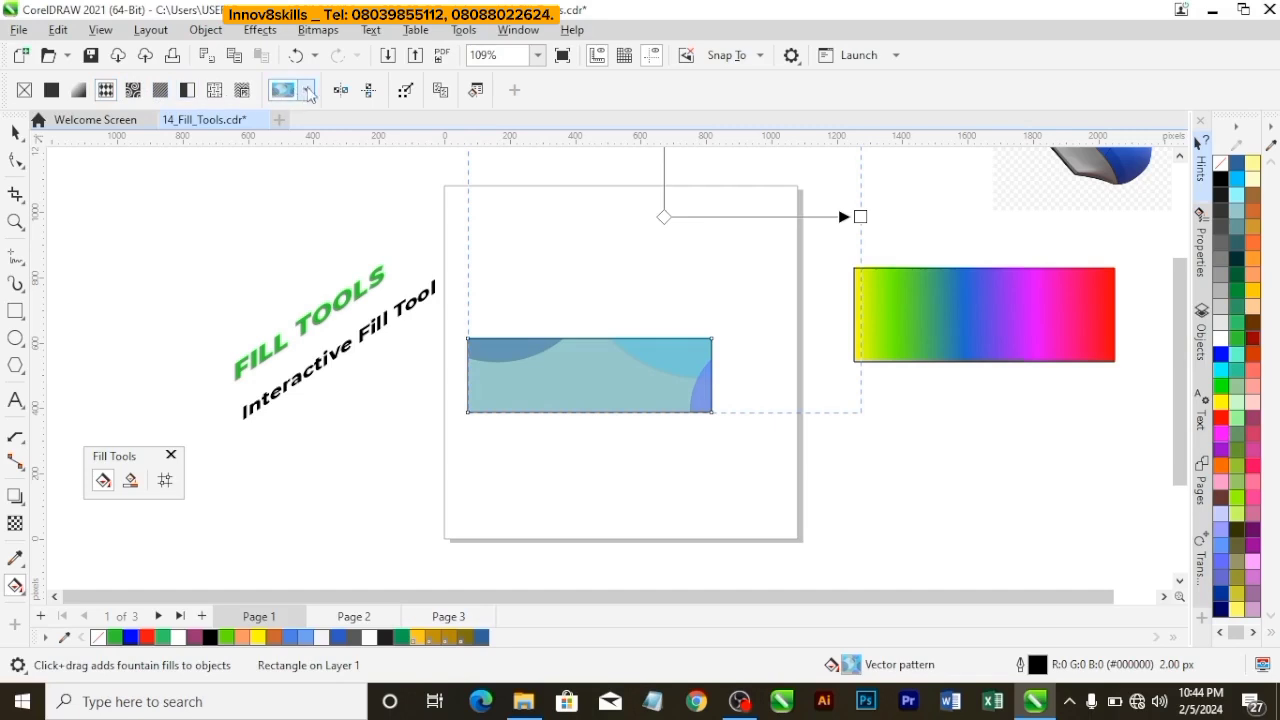
left_click(307, 90)
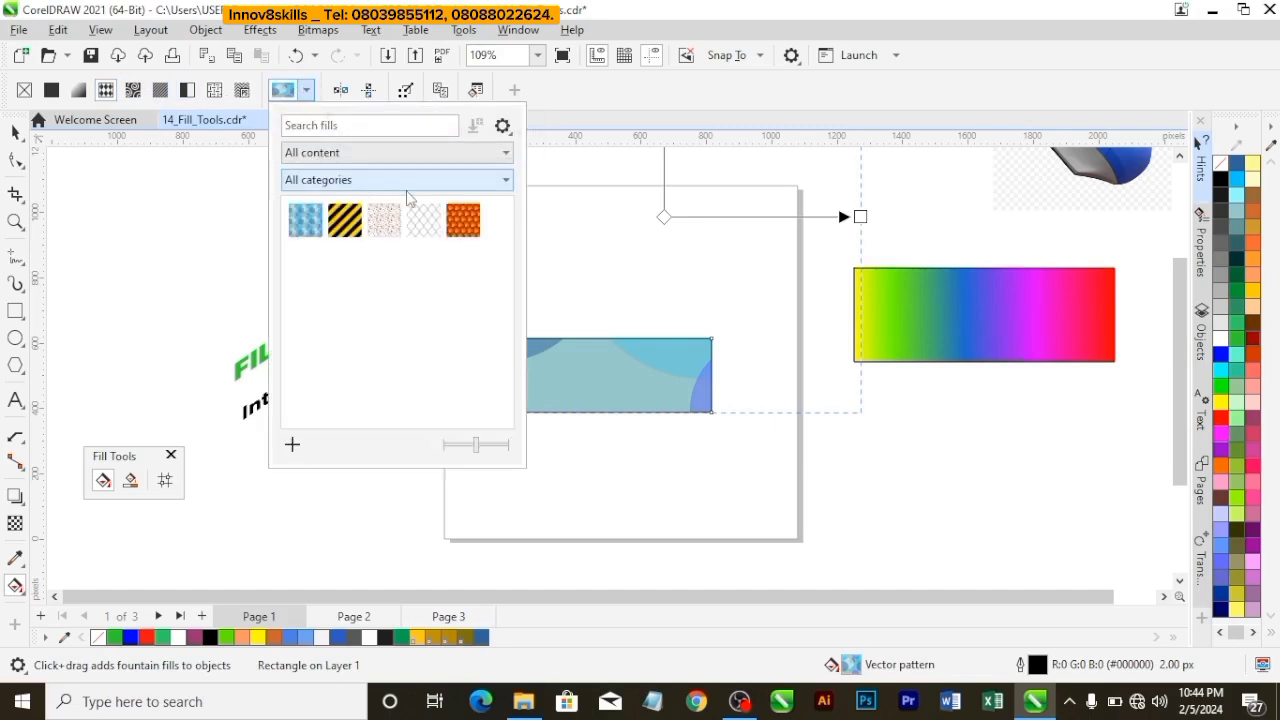
left_click(463, 220)
left_click(226, 172)
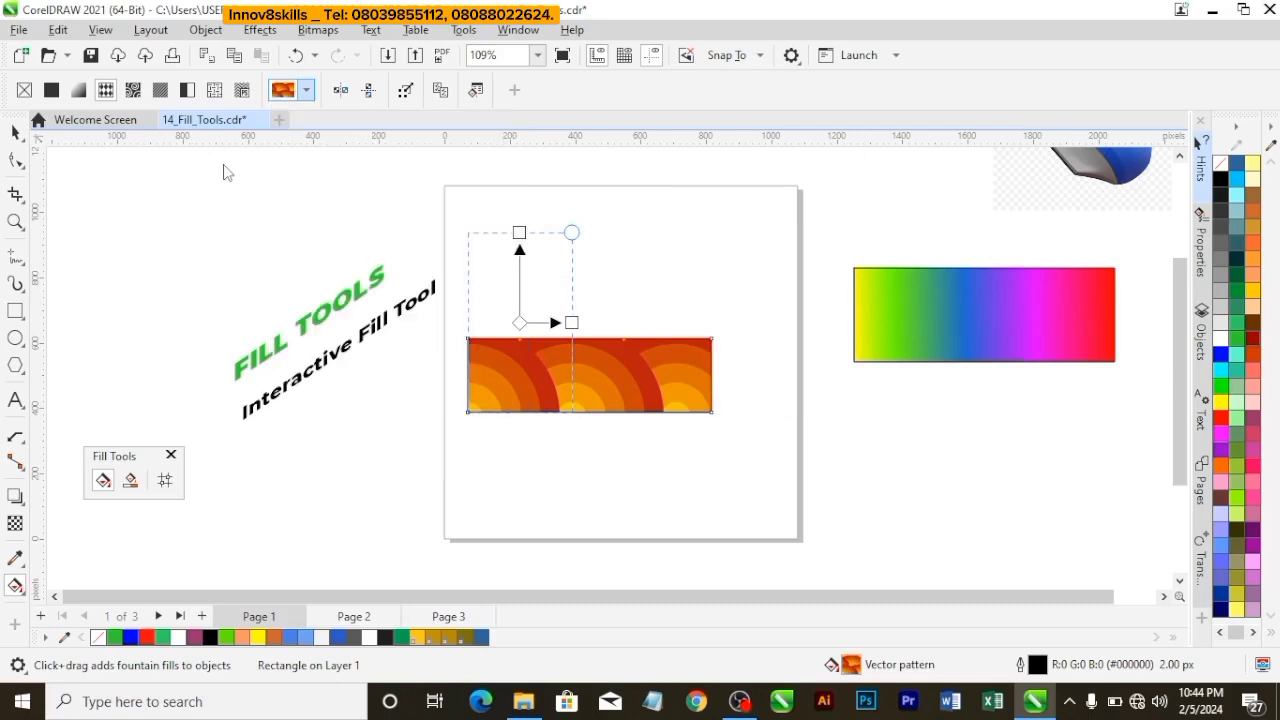
Try the green foliage bitmap pattern fill on the rectangle, and replace it with the Archimedes PostScript fill.
left_click(131, 90)
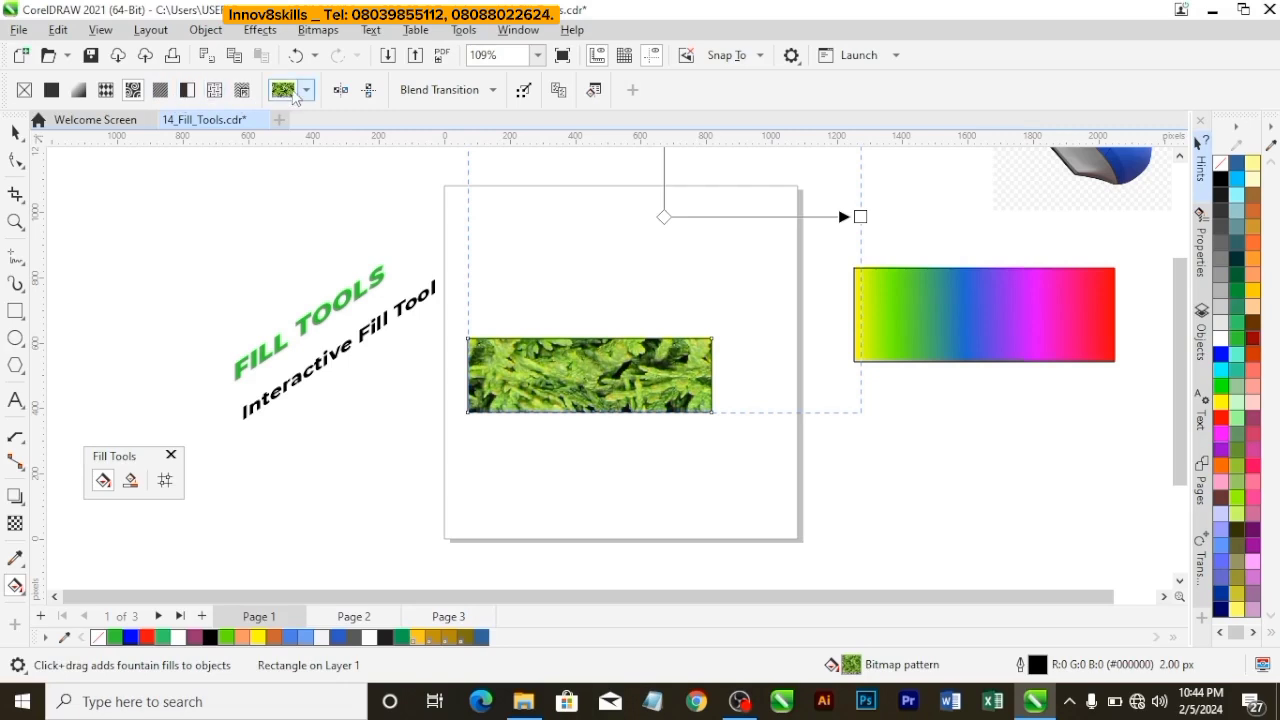
left_click(293, 93)
left_click(293, 93)
left_click(241, 90)
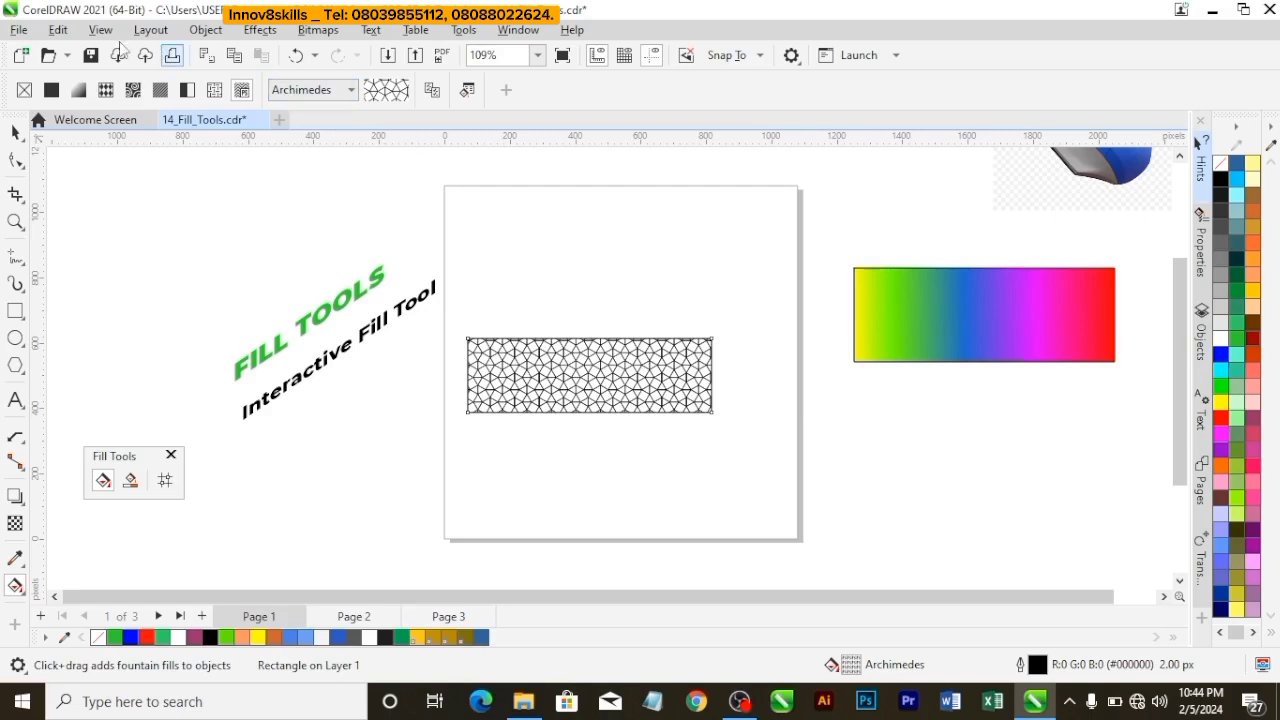
left_click(78, 90)
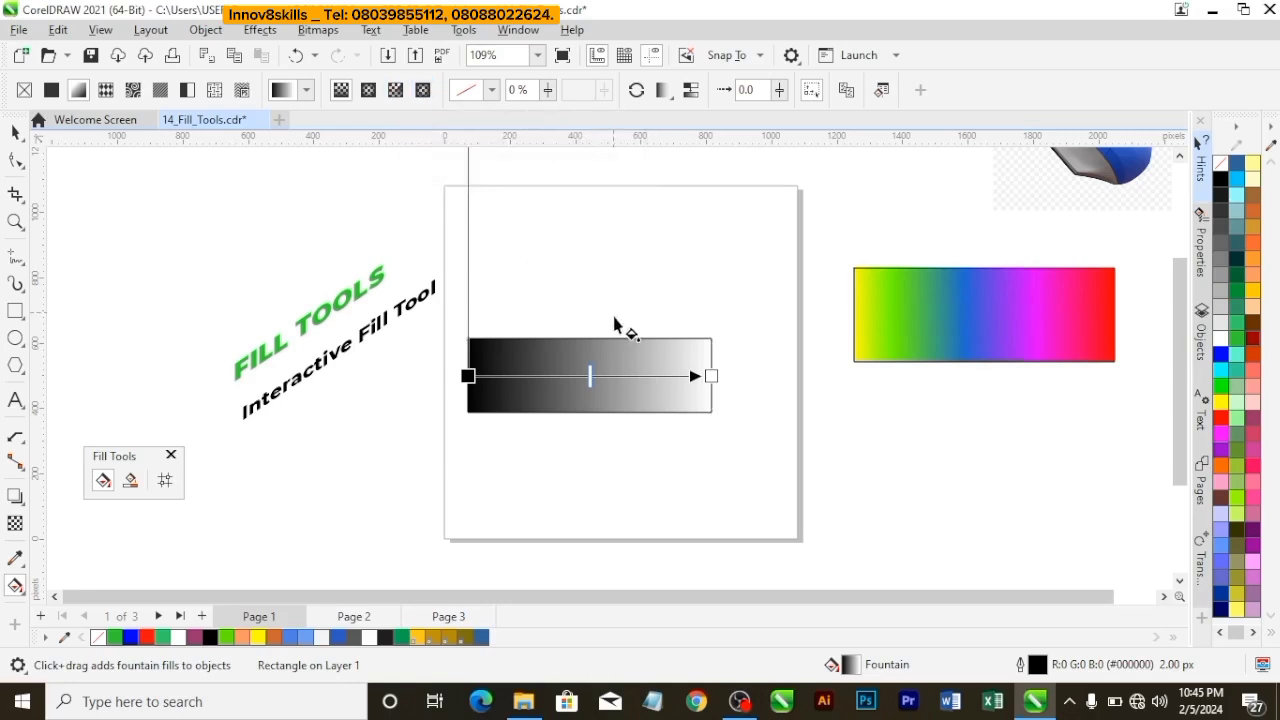
scroll(593, 362, "down", 2)
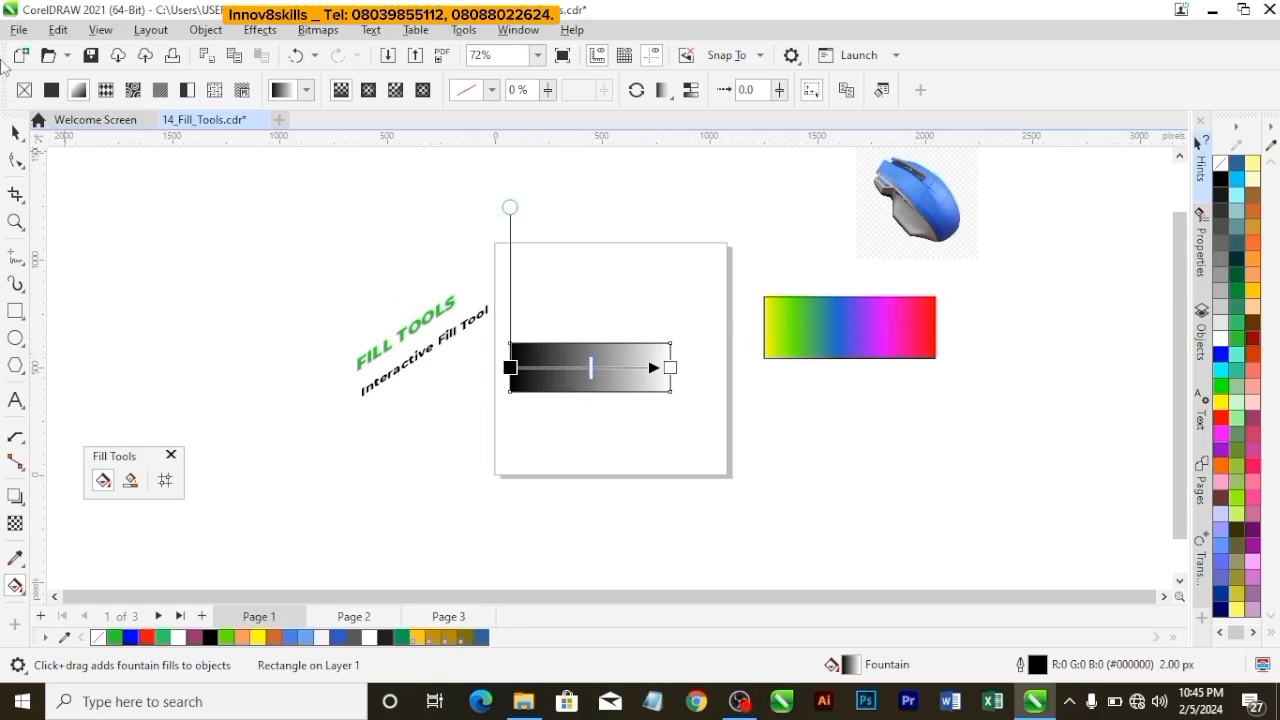
left_click(16, 132)
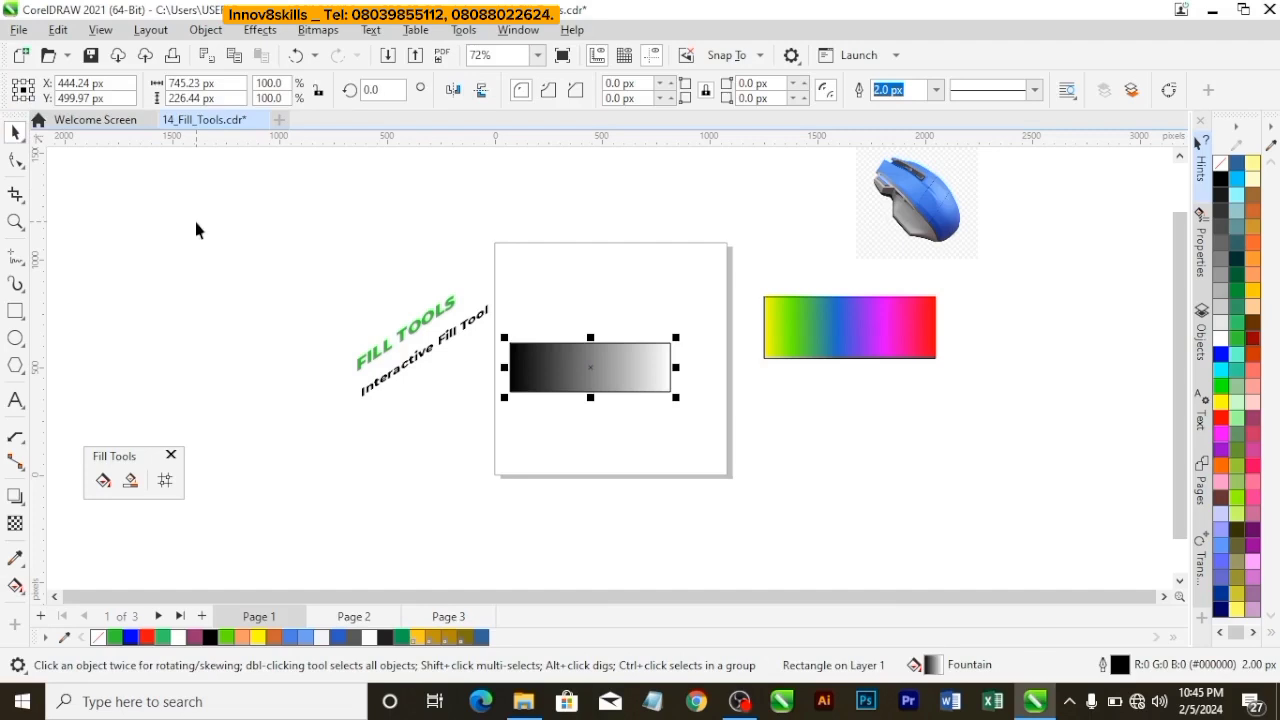
key("Delete")
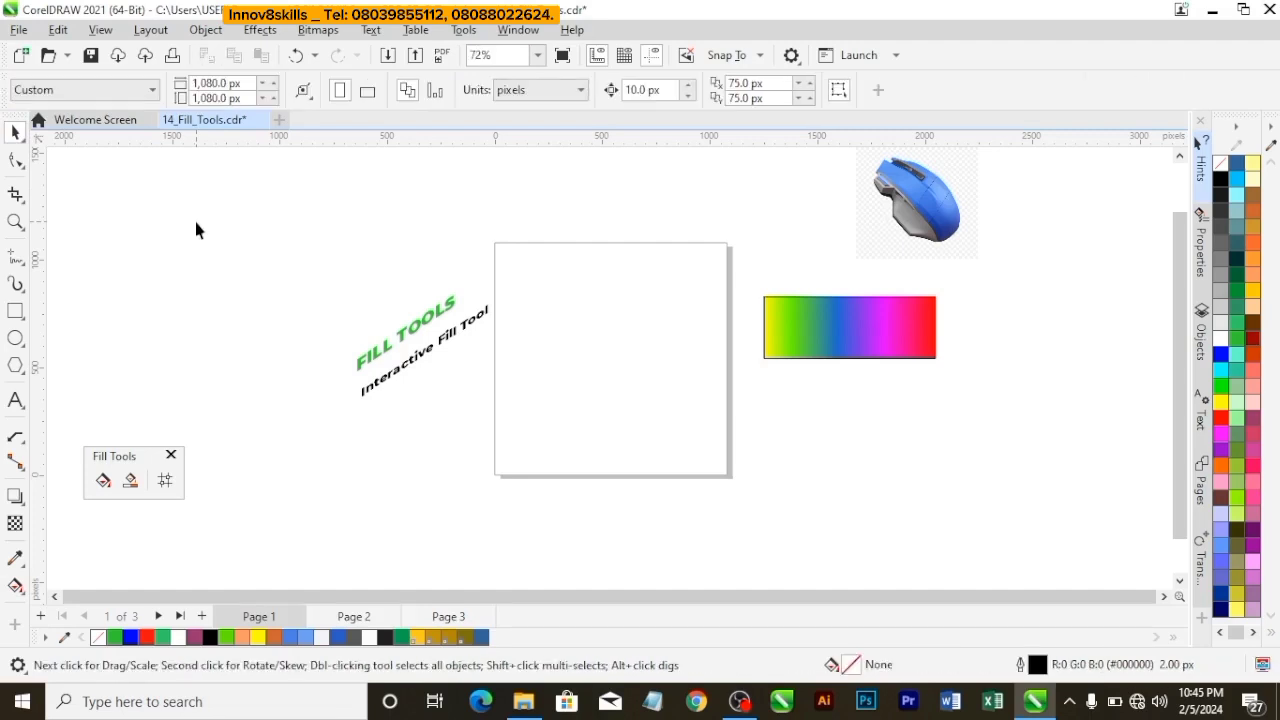
key("ctrl+z")
key("ctrl+z")
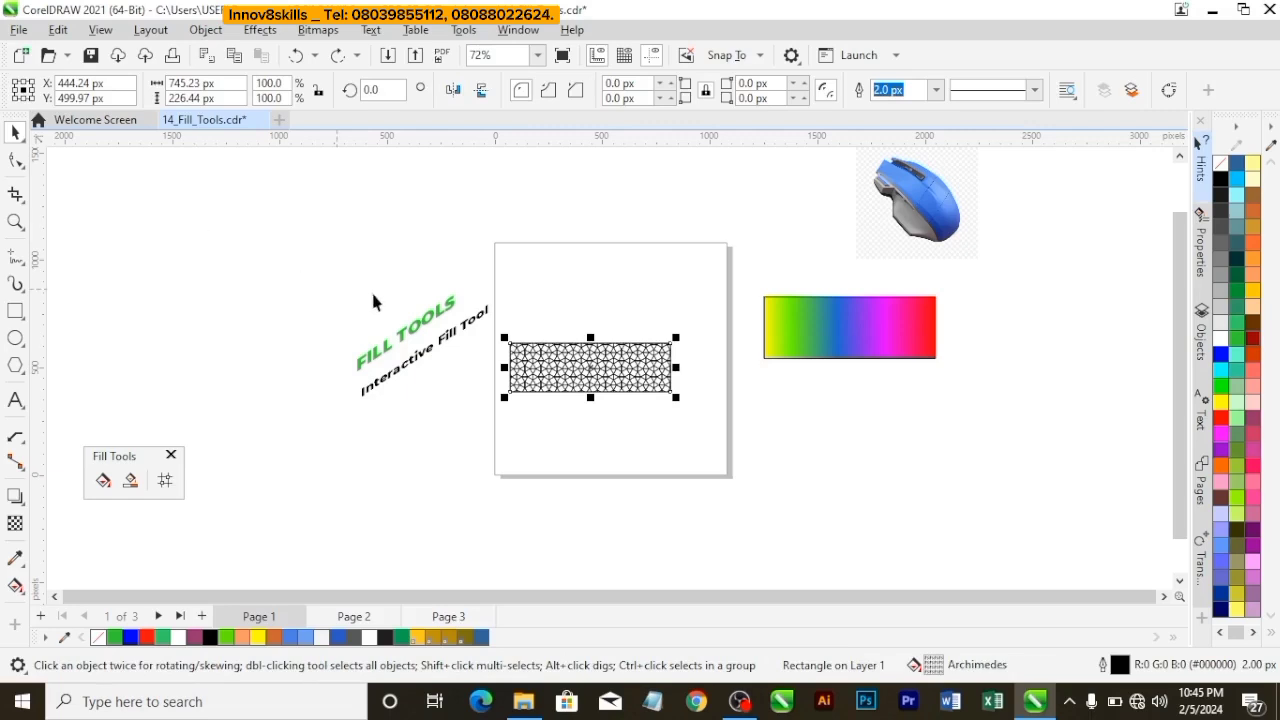
Move the Archimedes-filled rectangle off the page, to the right of the multicolour rectangle, and deselect it.
left_click_drag(590, 358, 1055, 350)
left_click(200, 372)
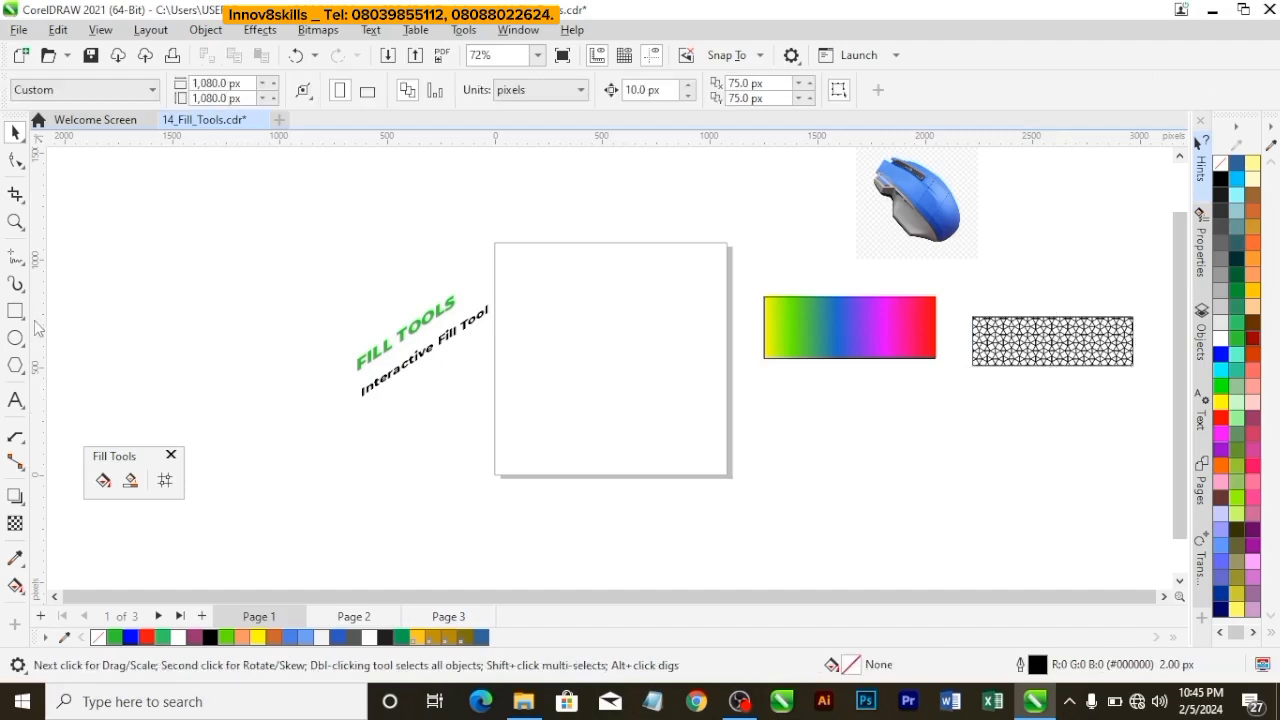
Draw a circle about 471 px in diameter and centre it on the page.
left_click(15, 338)
left_click_drag(570, 348, 645, 392)
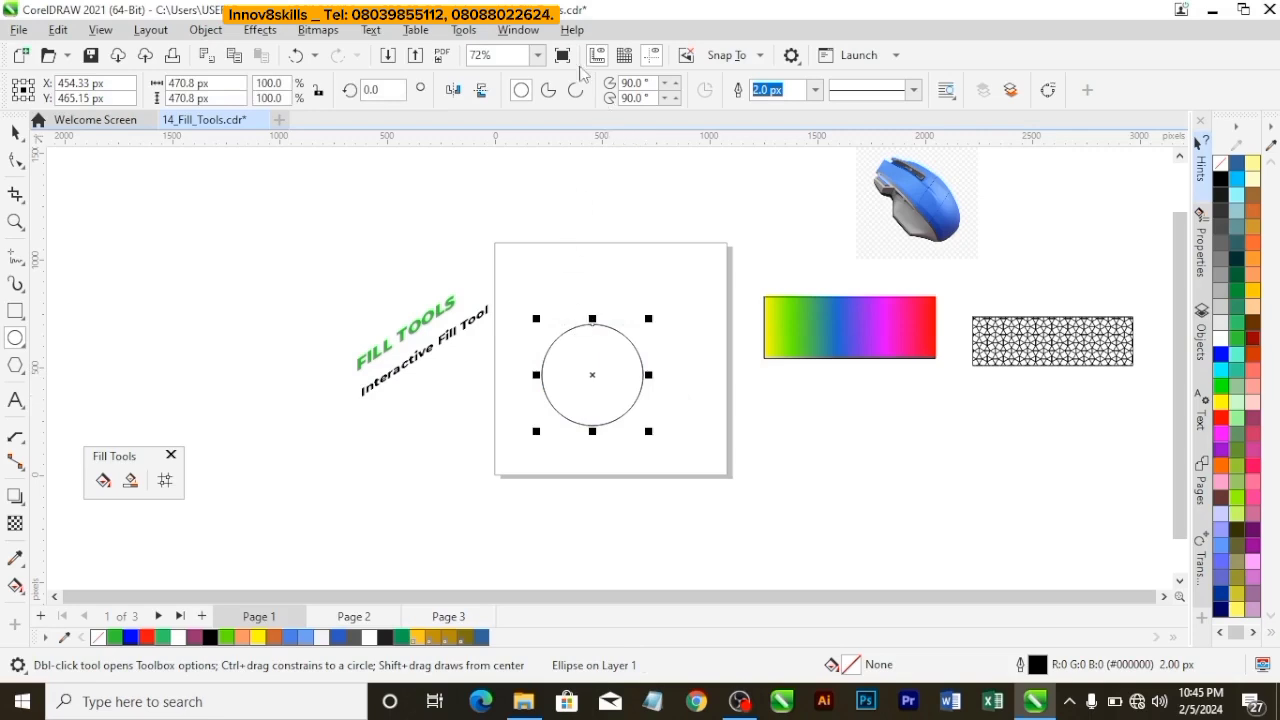
key("p")
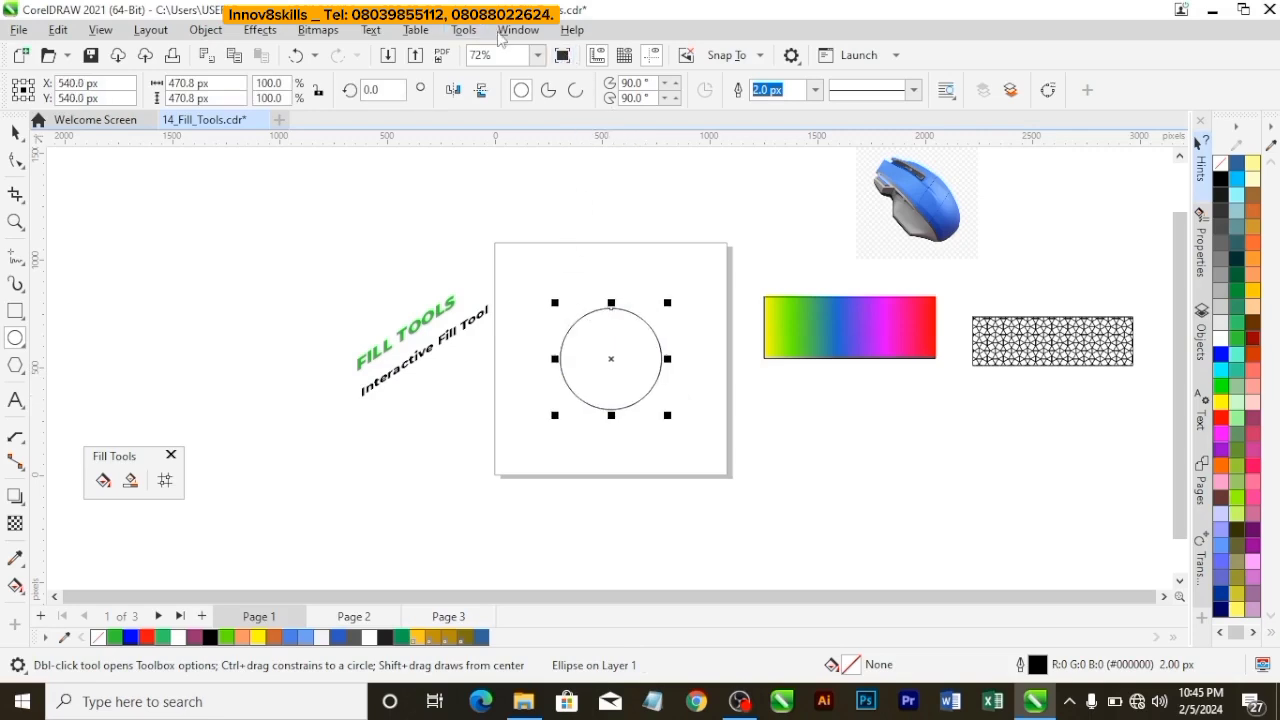
left_click(538, 55)
left_click(522, 104)
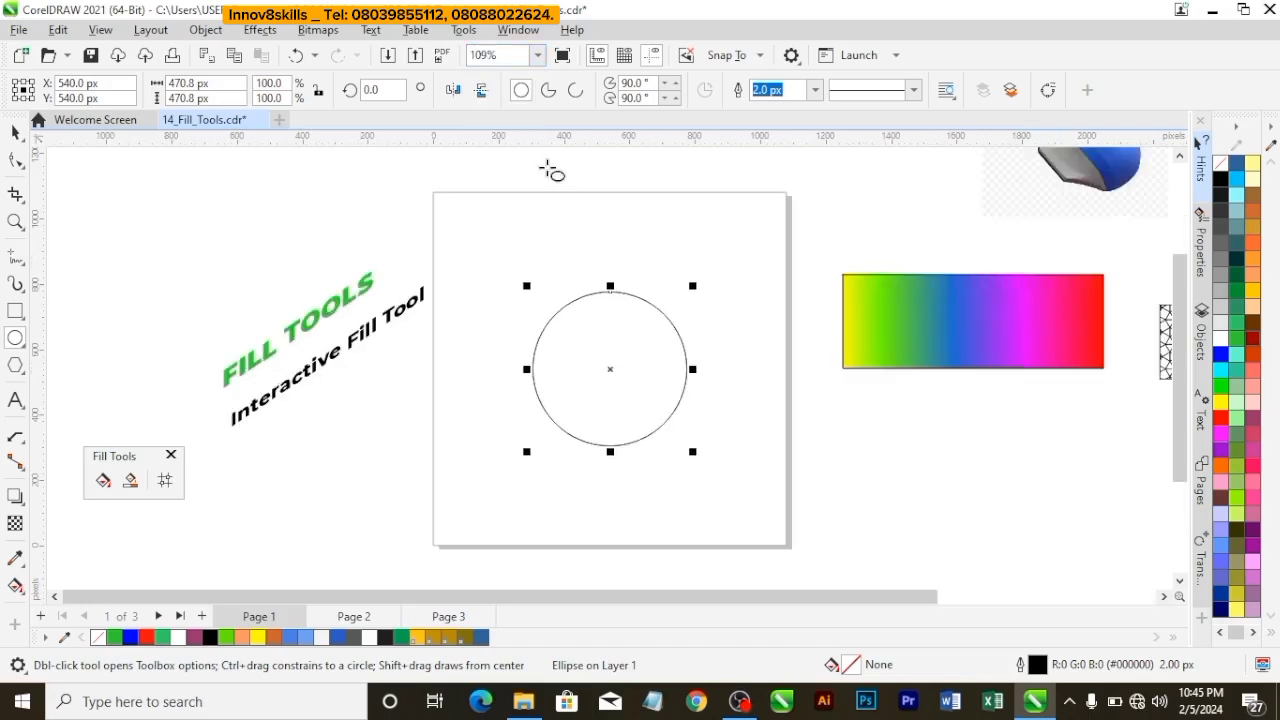
Apply an elliptical fountain fill to the circle and stretch the gradient ellipse slightly beyond the circle's upper edge.
left_click(14, 132)
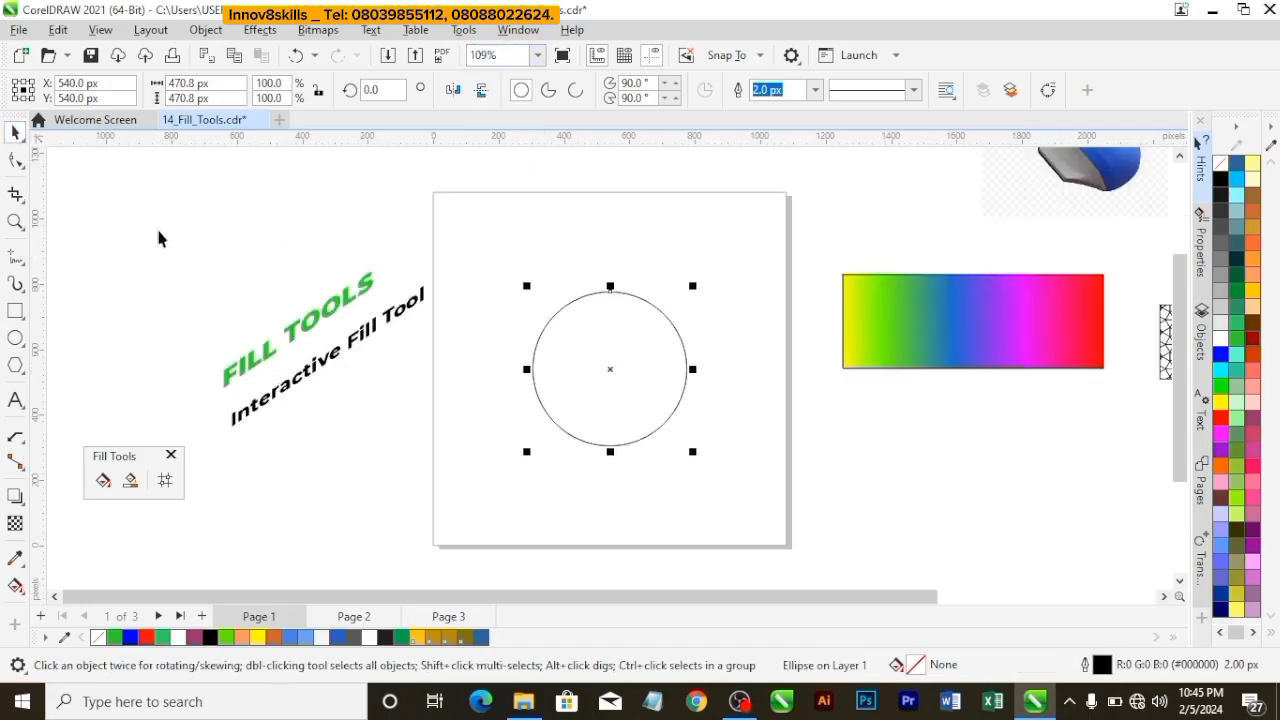
left_click(200, 219)
left_click(562, 387)
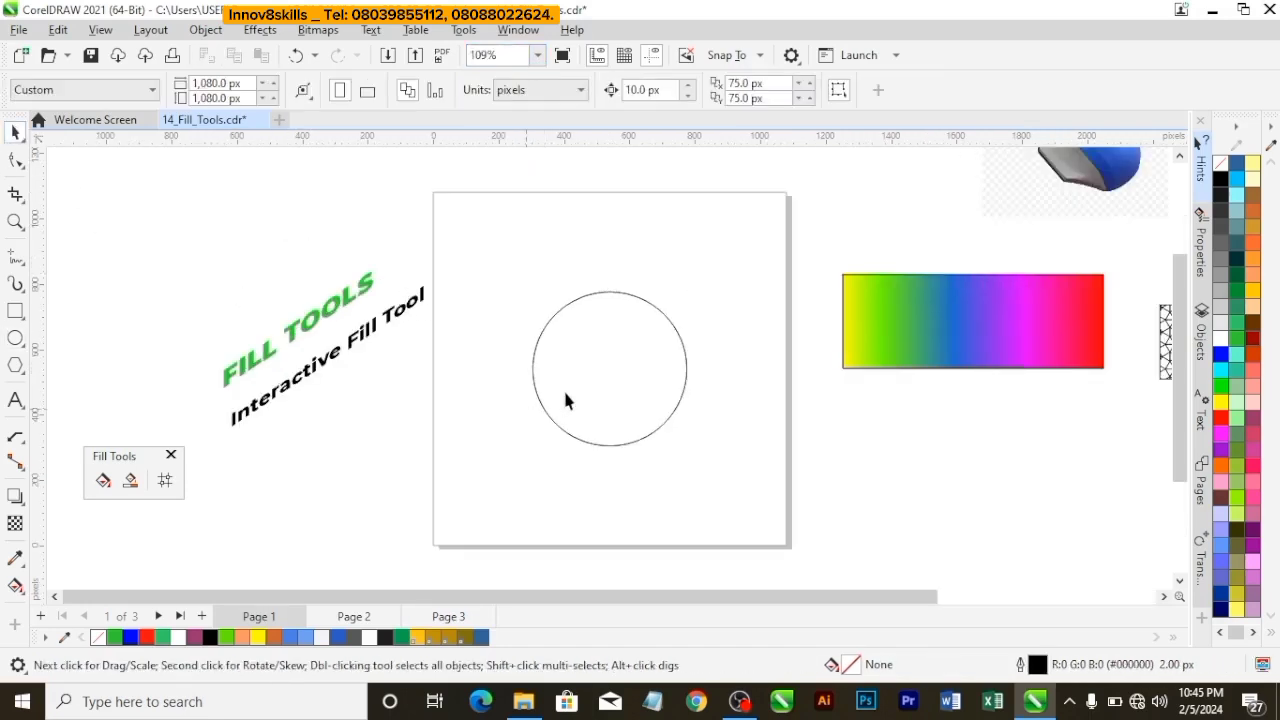
left_click(103, 480)
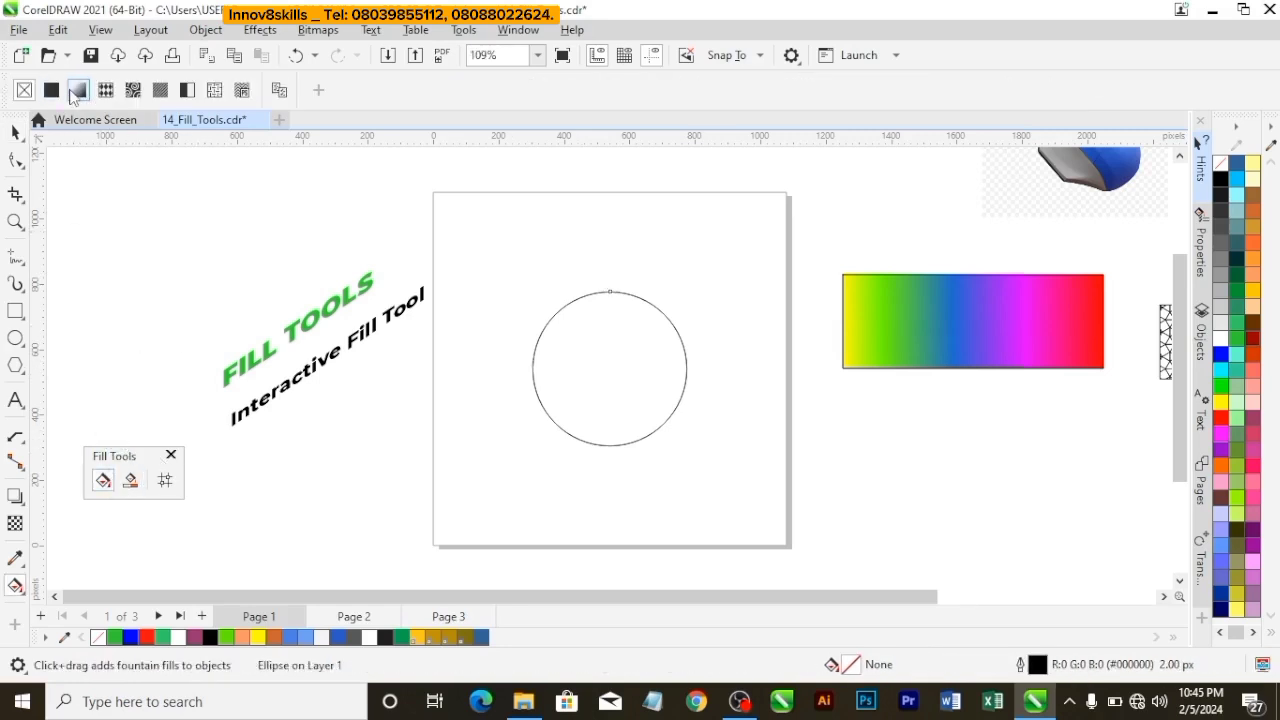
left_click(77, 92)
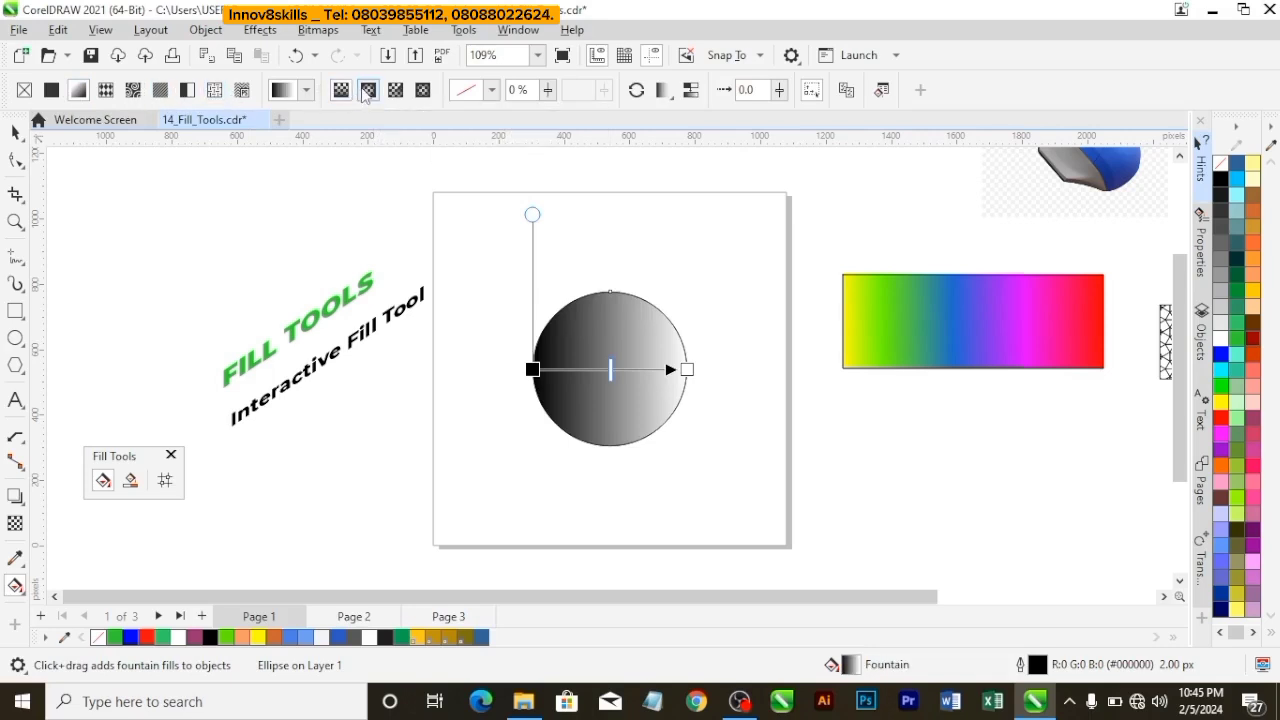
left_click(368, 91)
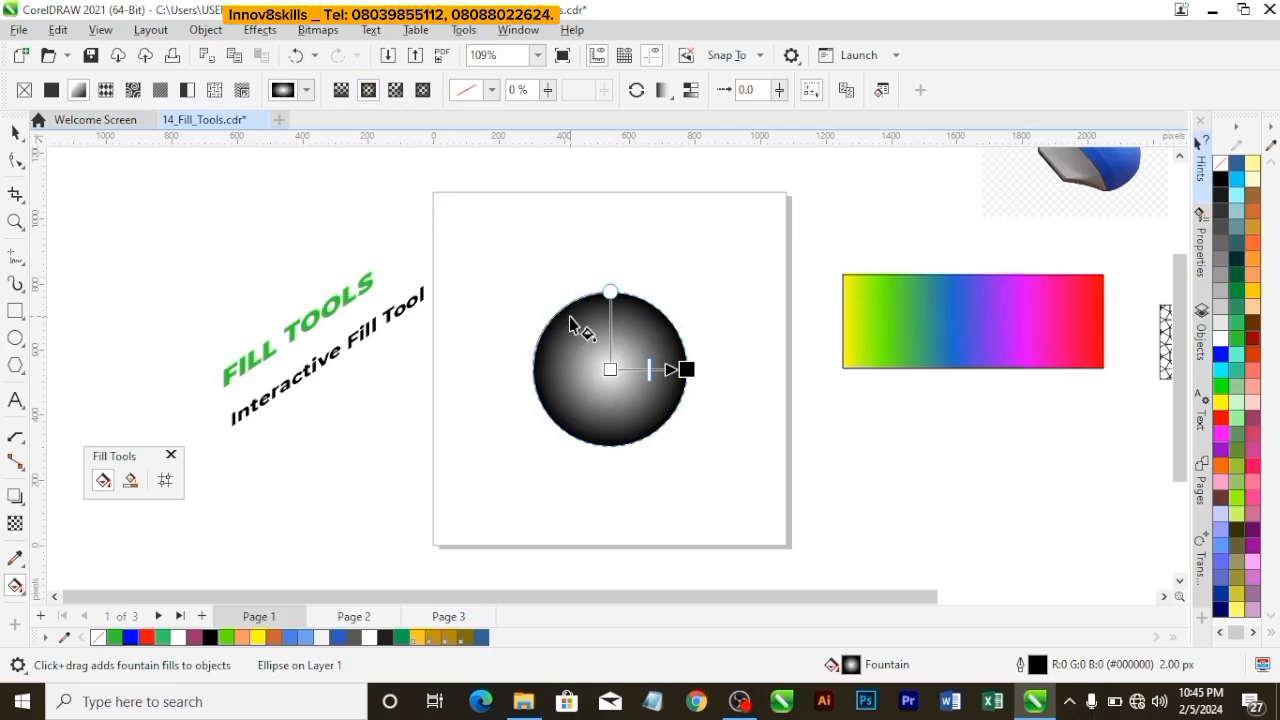
mouse_move(610, 291)
left_mouse_down()
mouse_move(610, 256)
mouse_move(610, 289)
mouse_move(550, 299)
mouse_move(591, 272)
mouse_move(606, 284)
left_mouse_up()
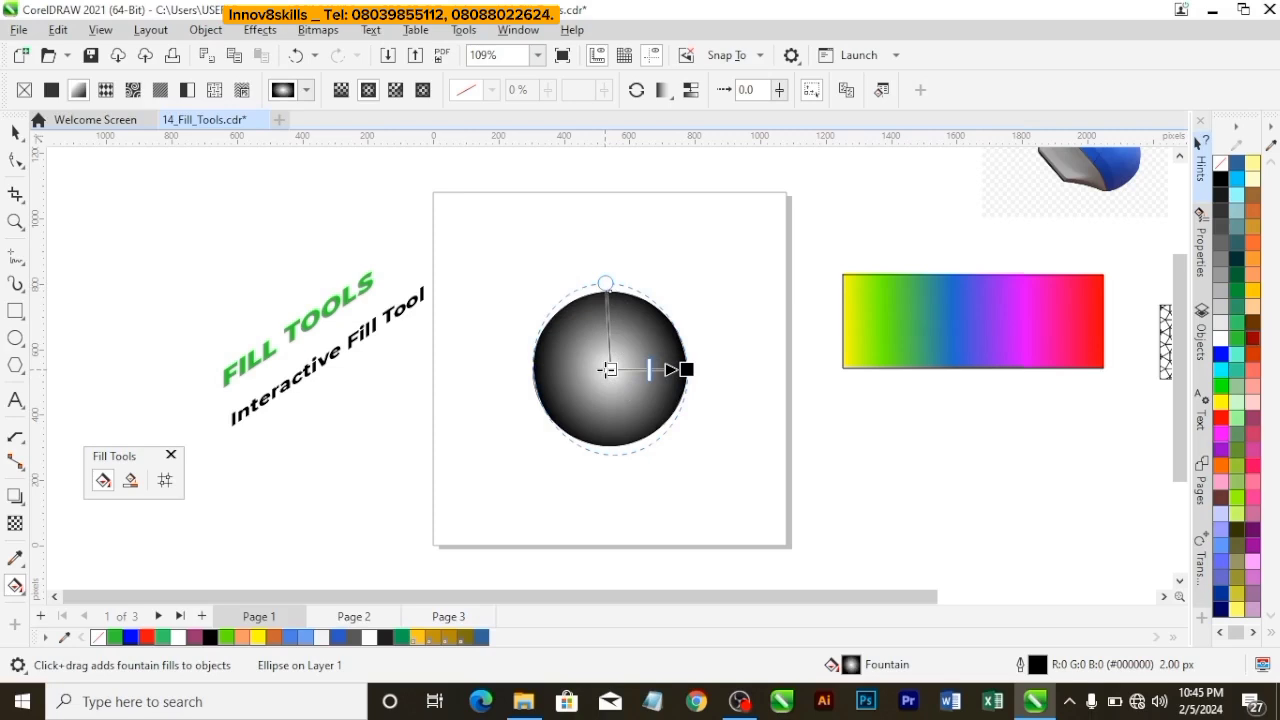
Set the centre node of the circle's elliptical gradient to yellow.
left_click(612, 370)
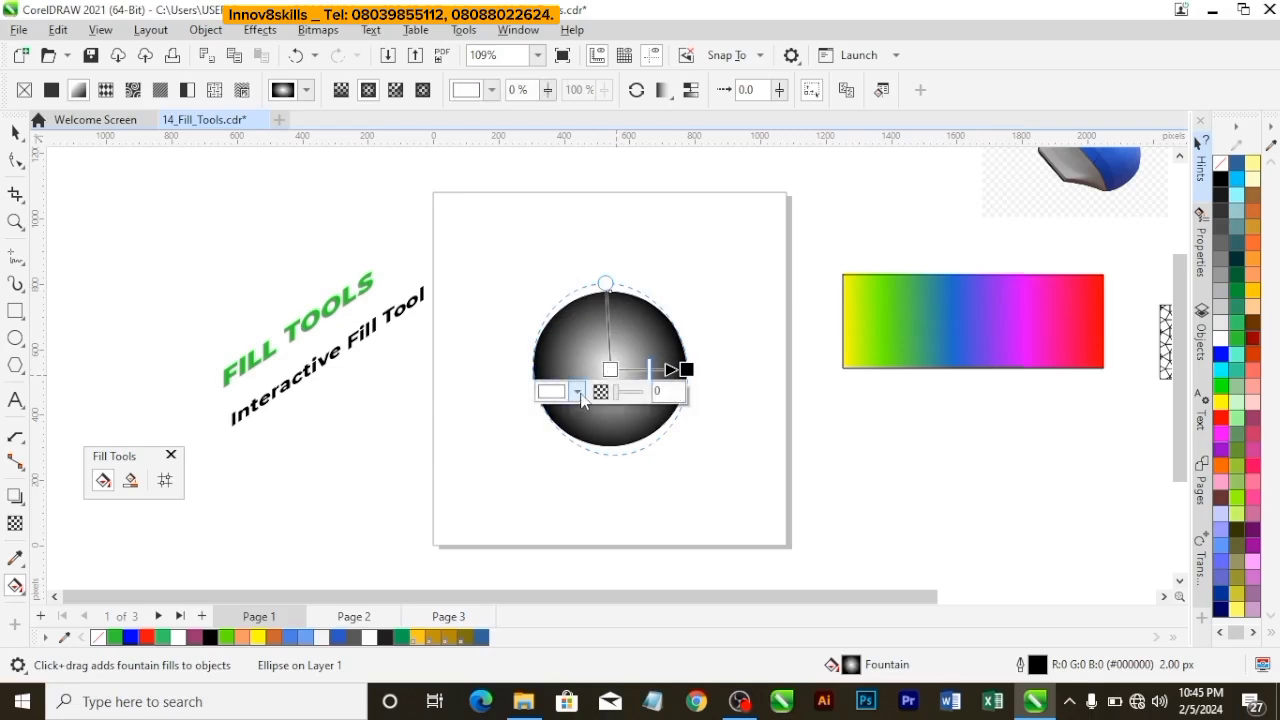
left_click(577, 391)
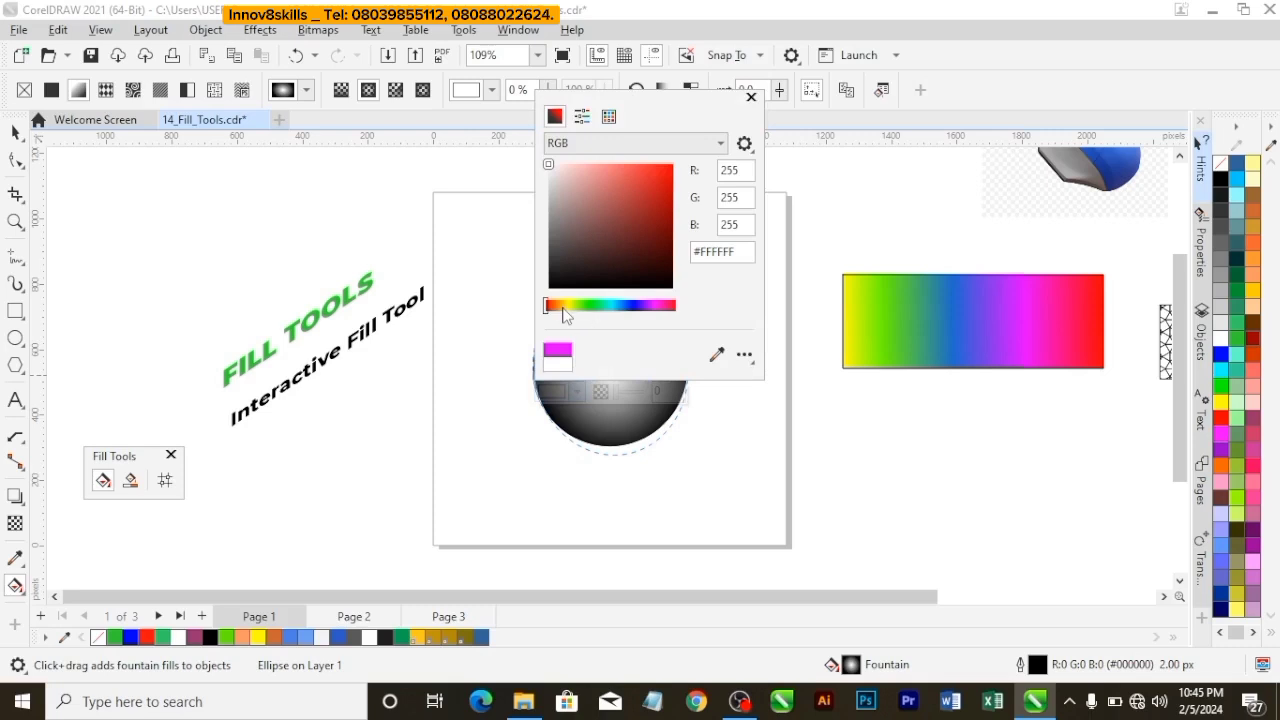
left_click(563, 306)
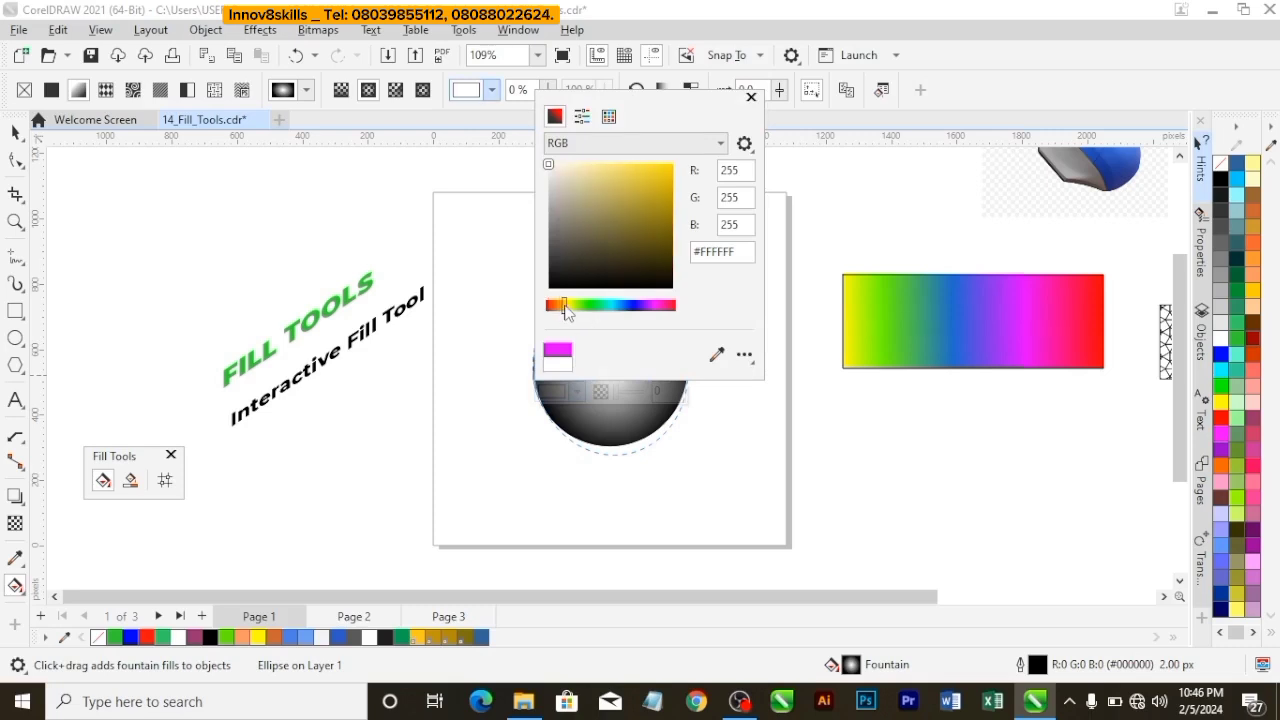
left_click(567, 306)
left_click(666, 176)
left_click(782, 375)
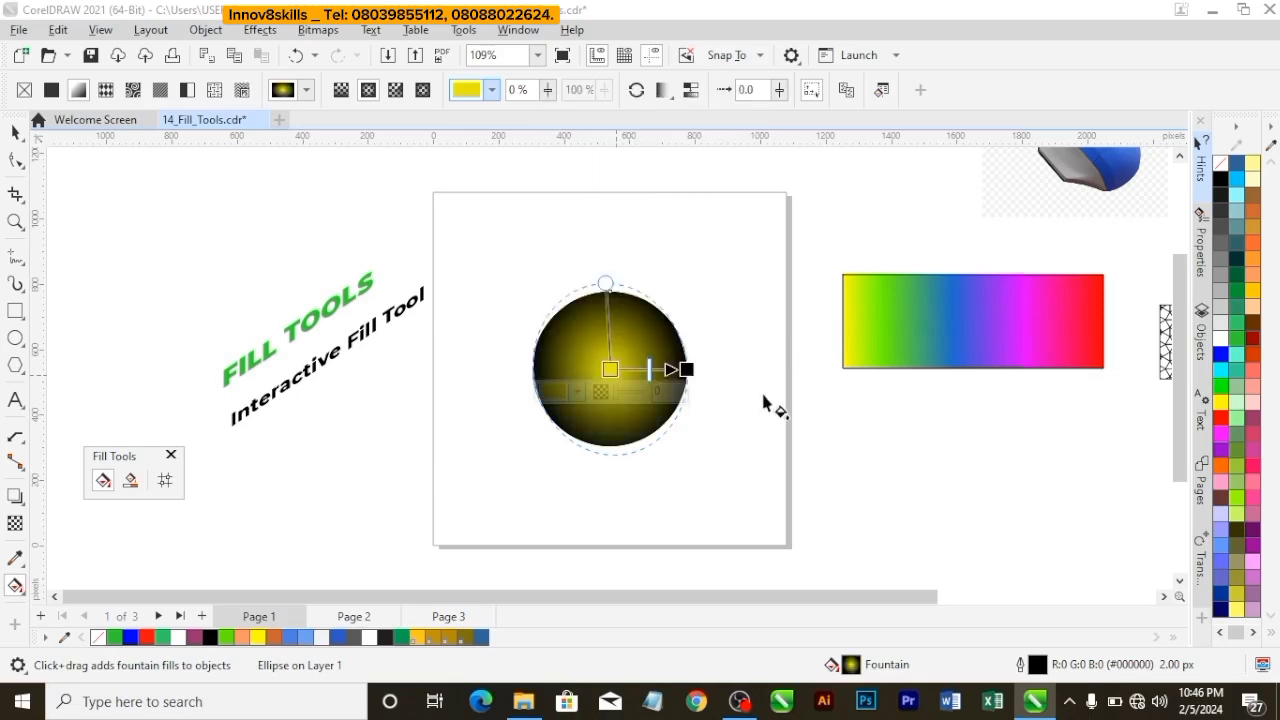
Set the outer node of the circle's gradient to a light orange-red.
left_click(687, 370)
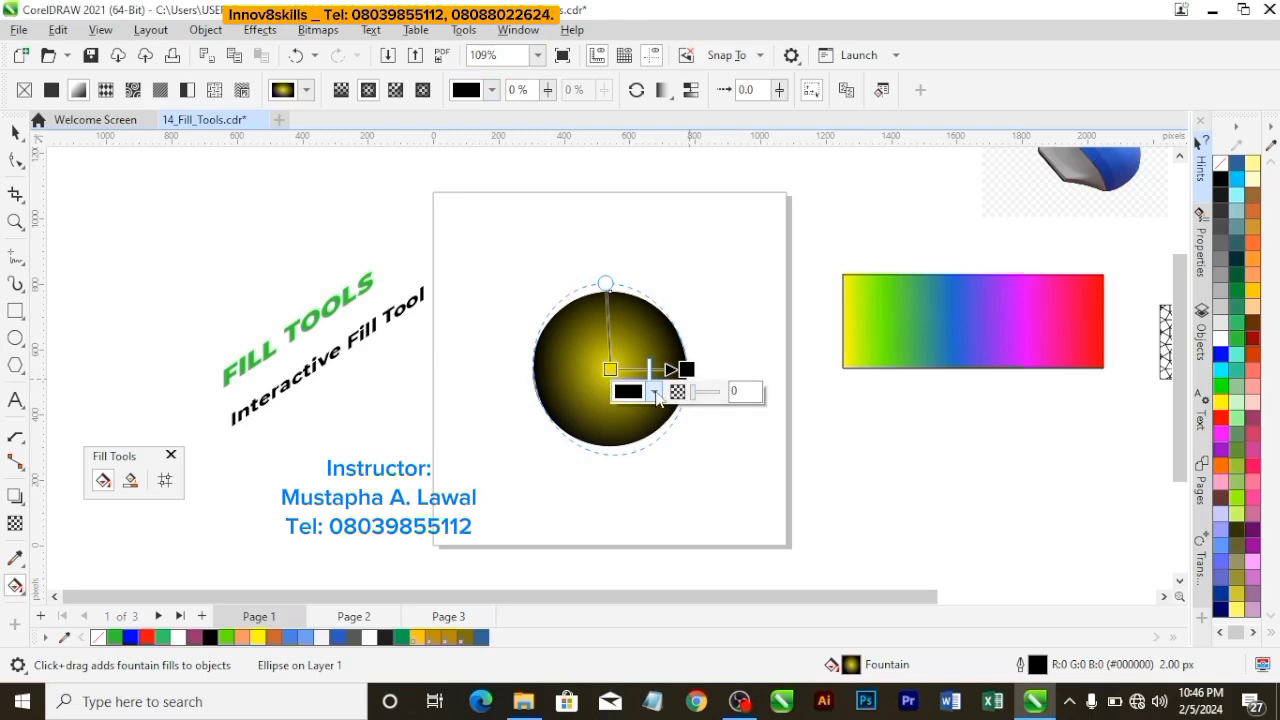
left_click(654, 391)
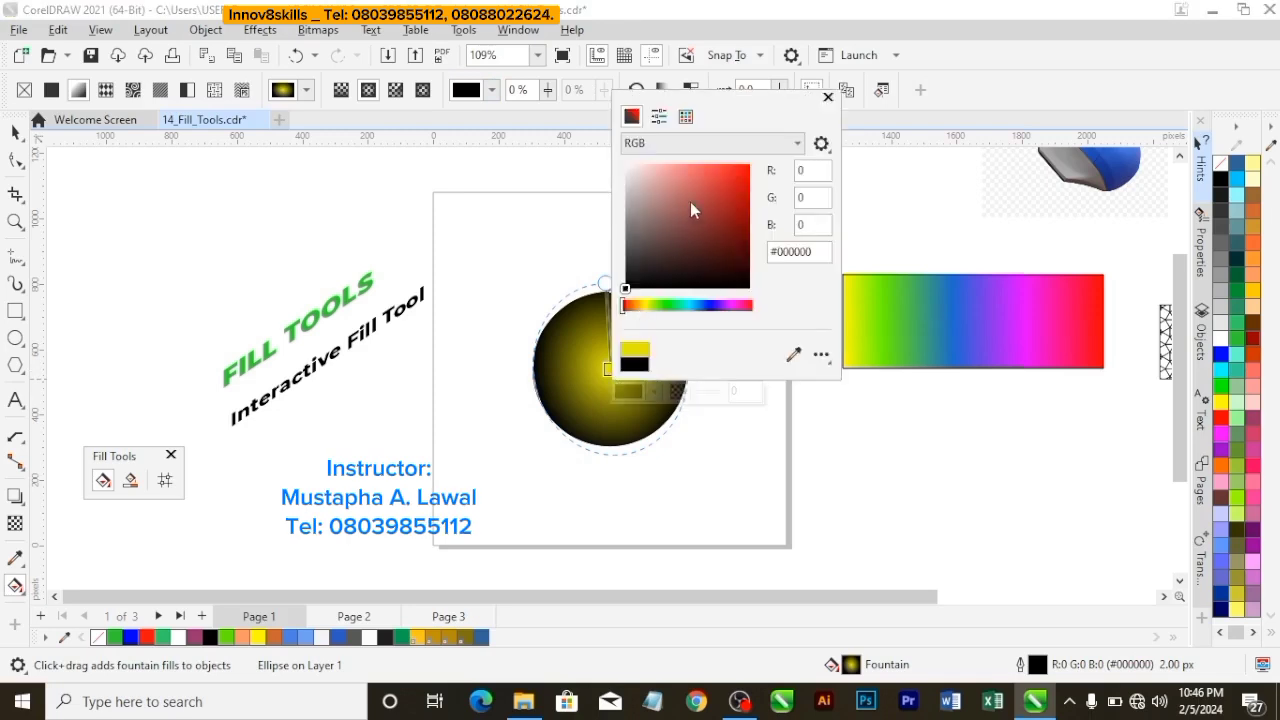
left_click(715, 173)
left_click(829, 408)
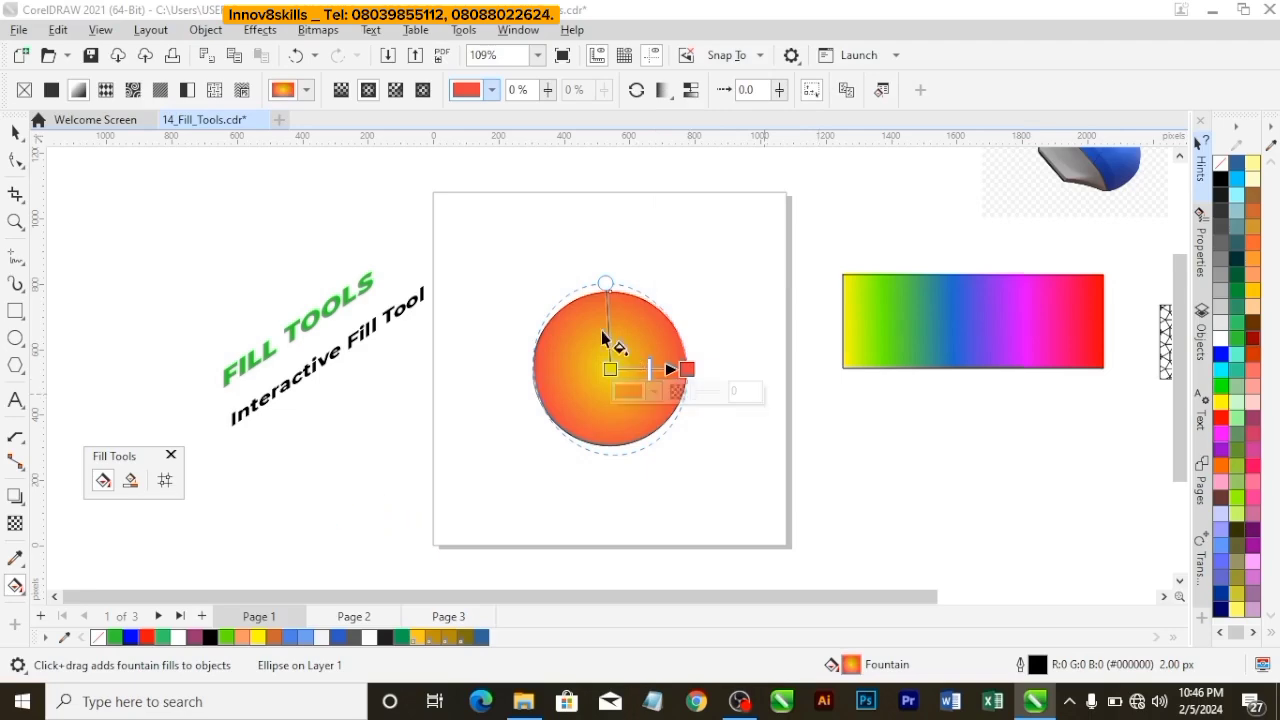
Scale the circle to about 364 px in diameter and move it below the multicolour rectangle, at about X 1706, Y 271 px.
left_click(15, 132)
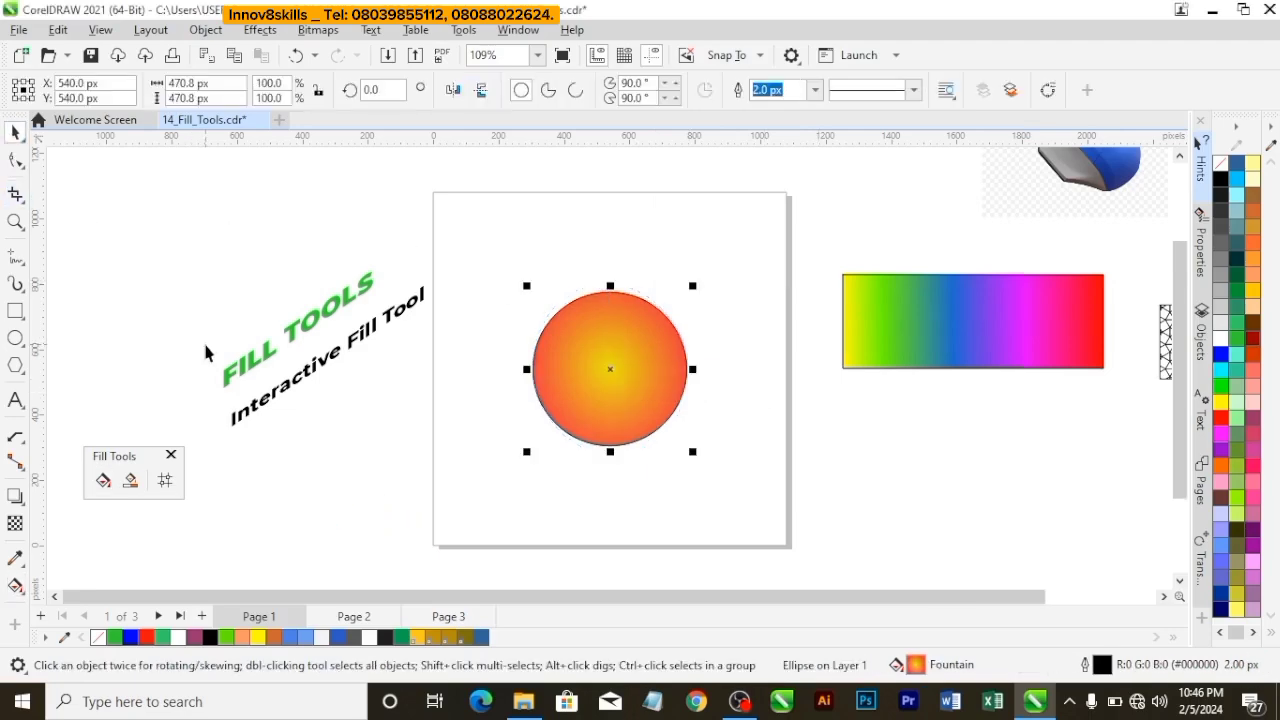
scroll(205, 345, "down", 1)
scroll(205, 345, "up", 1)
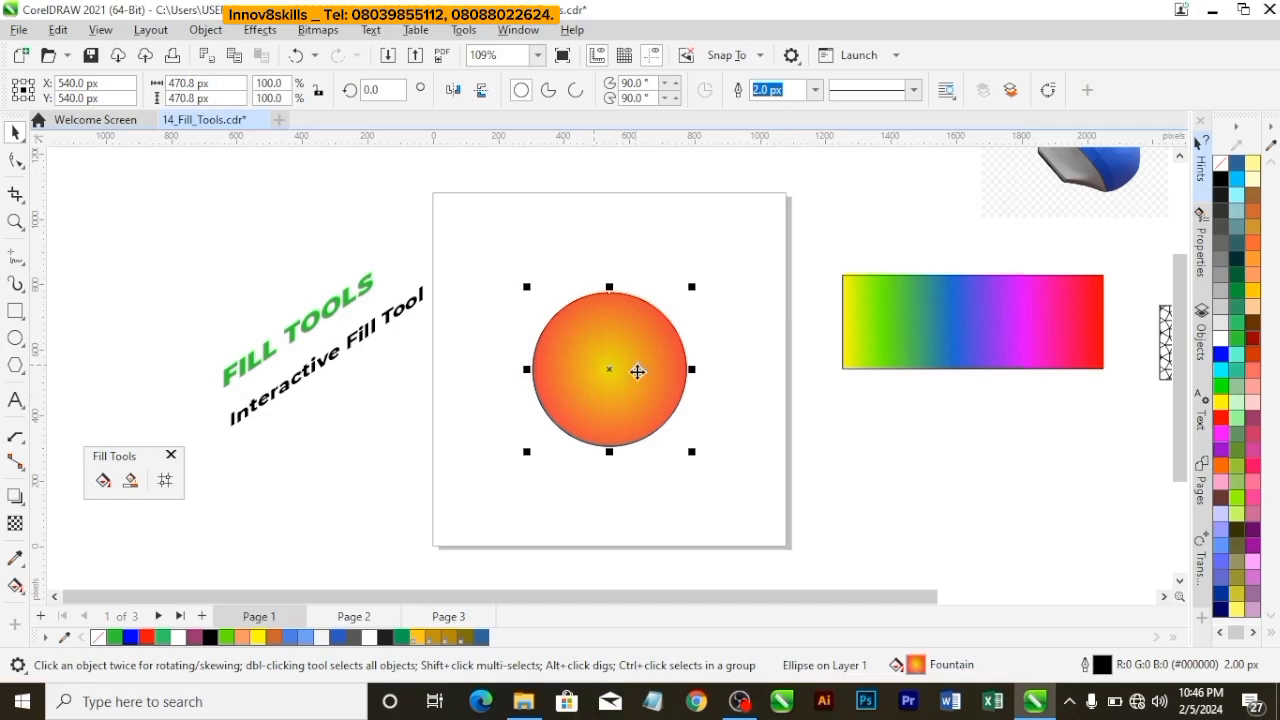
left_click_drag(692, 459, 652, 411)
left_click_drag(597, 351, 991, 457)
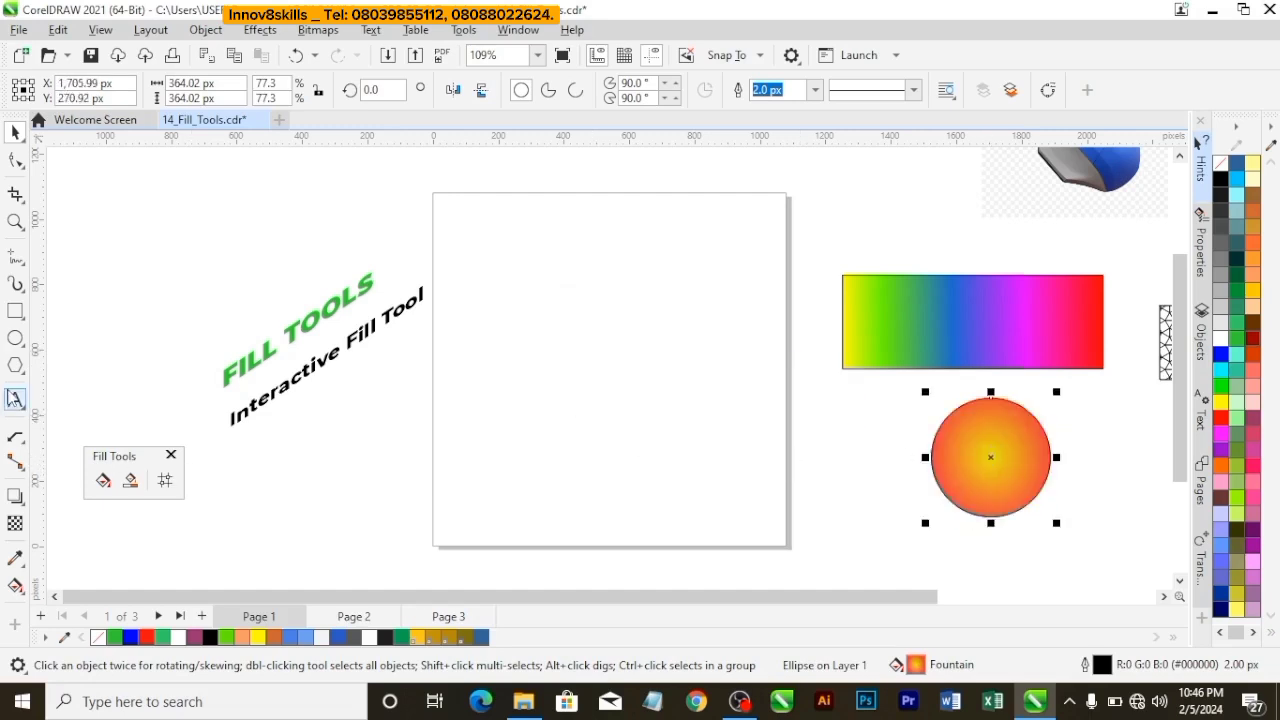
Draw a circle about 289 px in diameter on the page and give it a conical fountain fill.
left_click(15, 339)
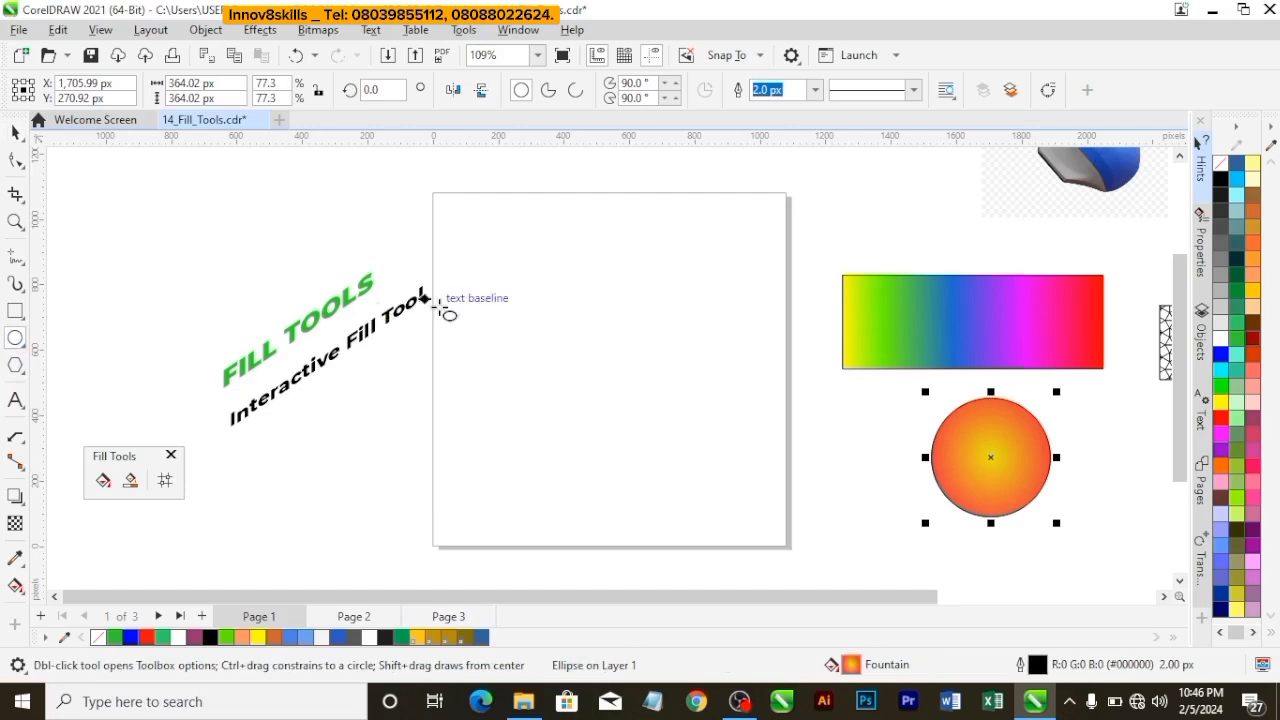
left_click_drag(561, 330, 661, 430)
left_click(16, 134)
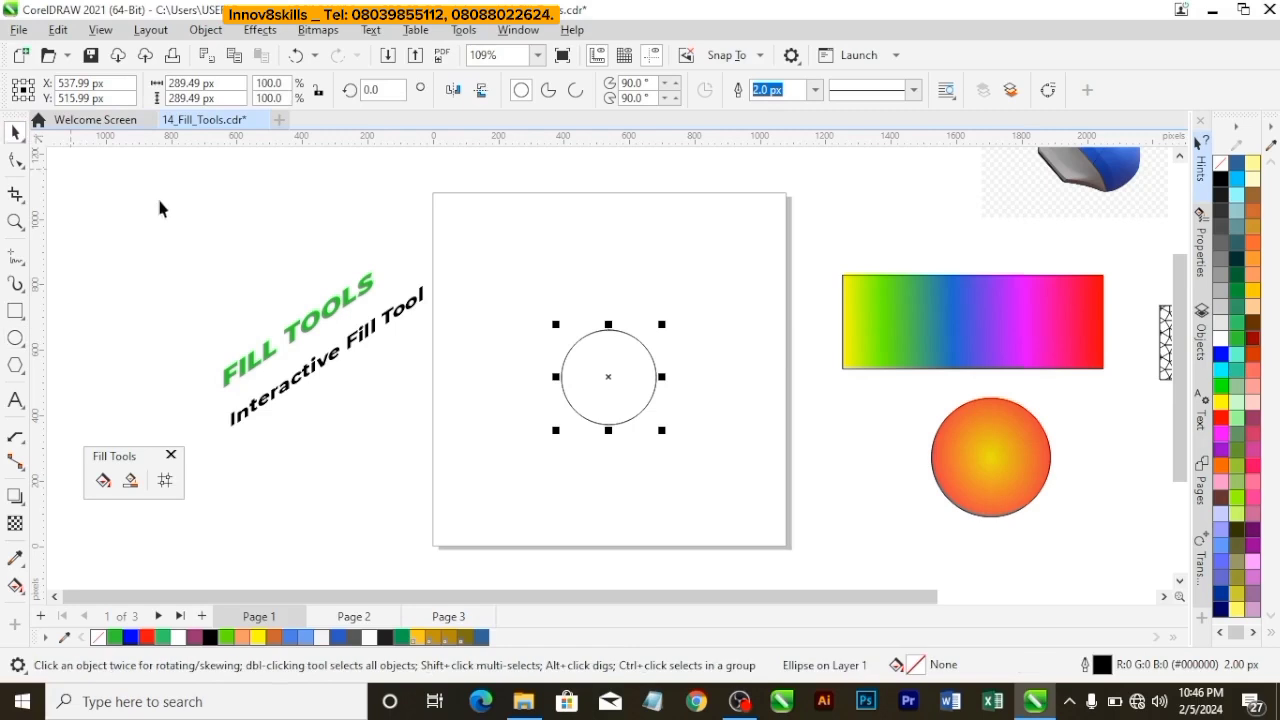
left_click(103, 481)
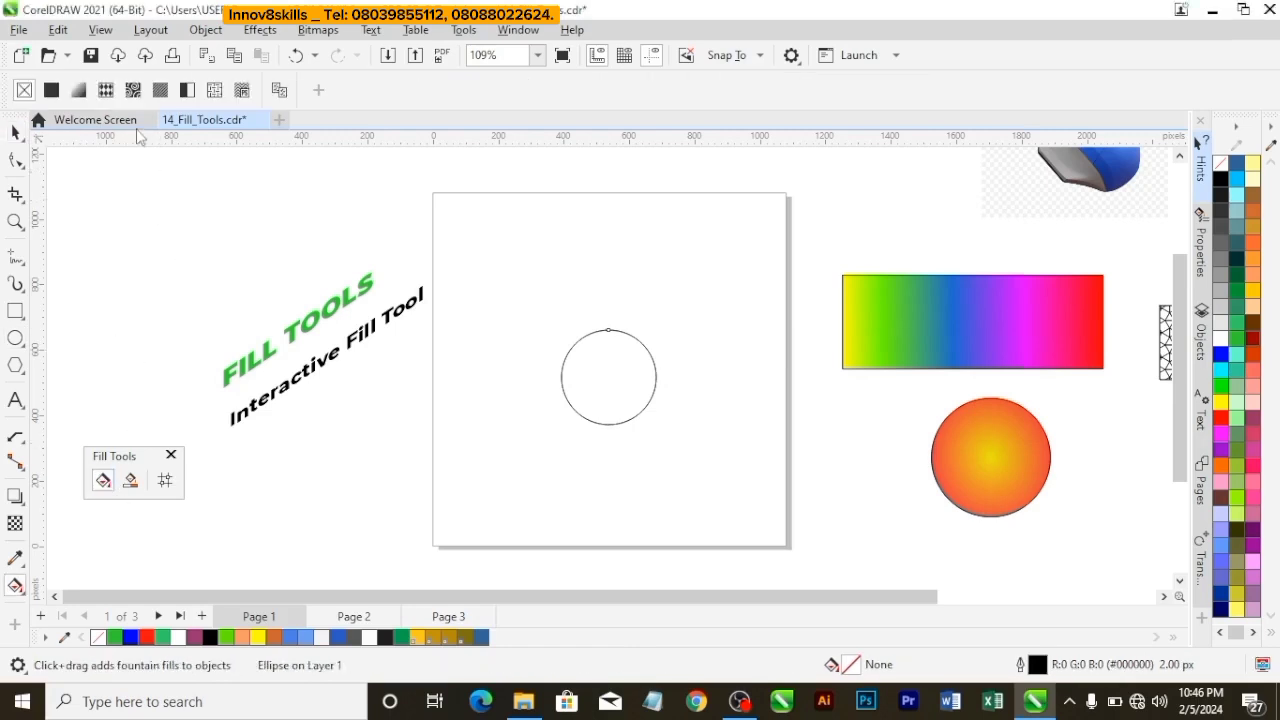
left_click(77, 91)
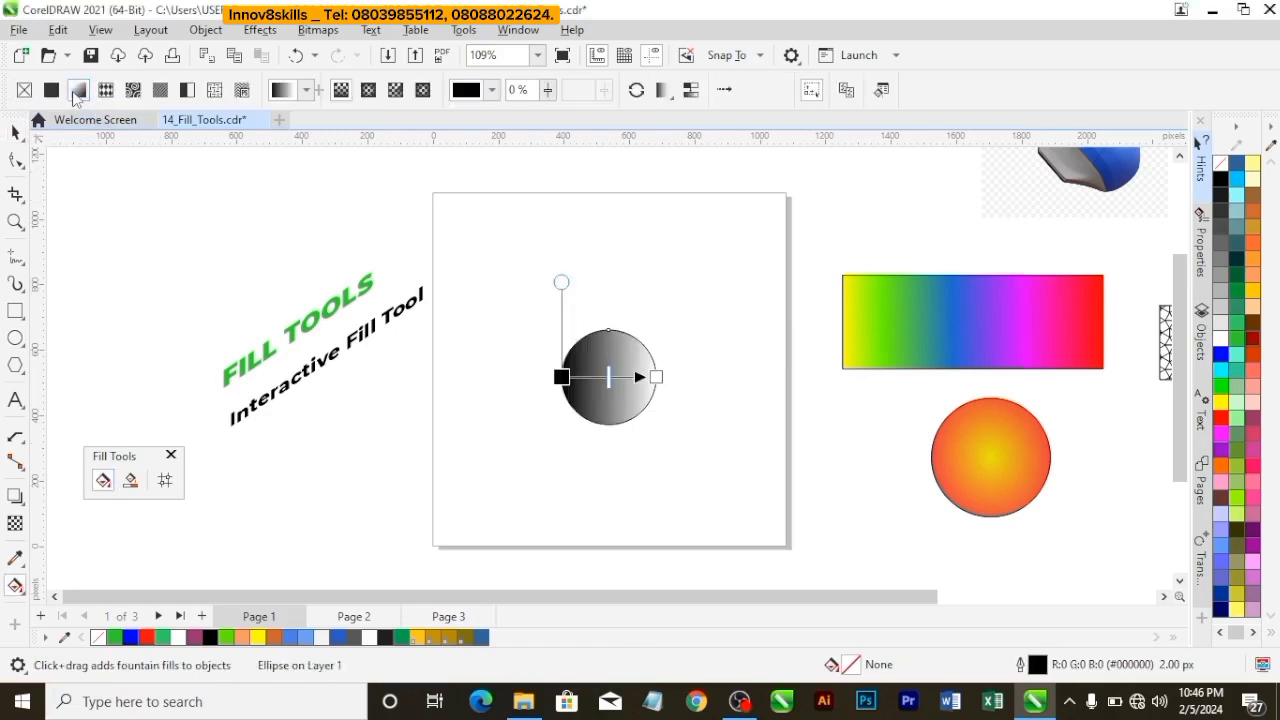
left_click(397, 91)
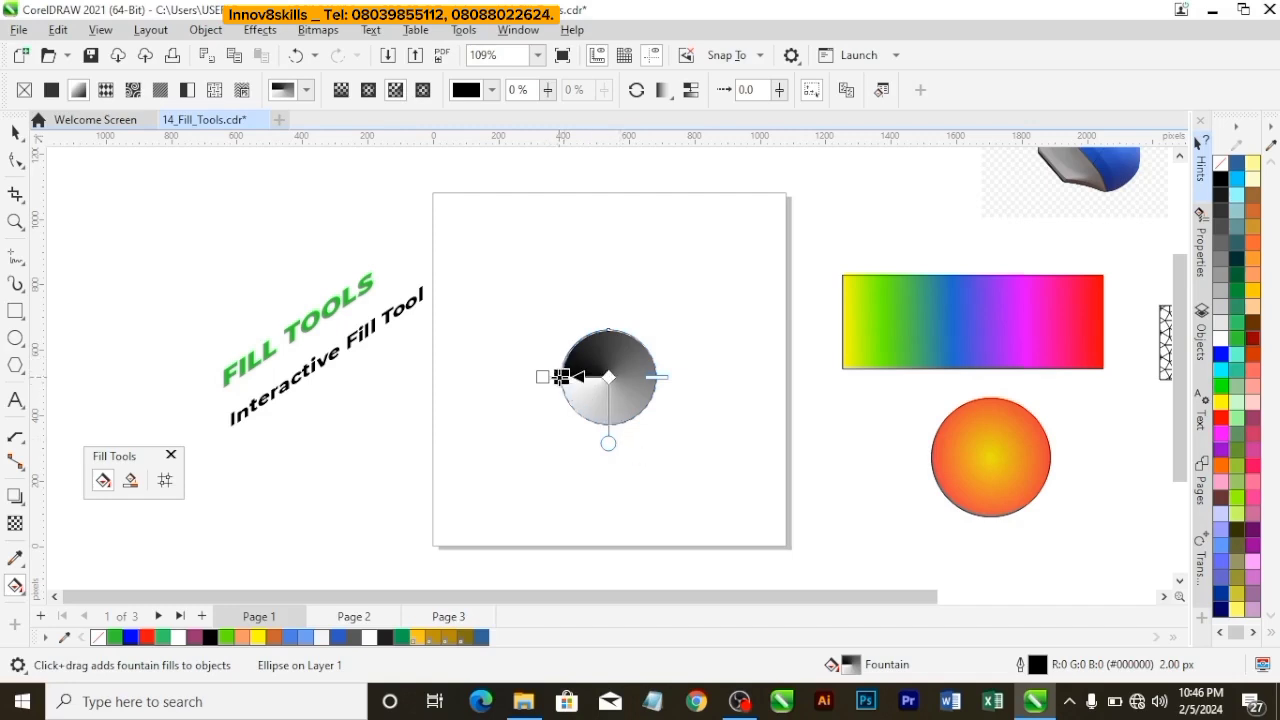
left_click(561, 377)
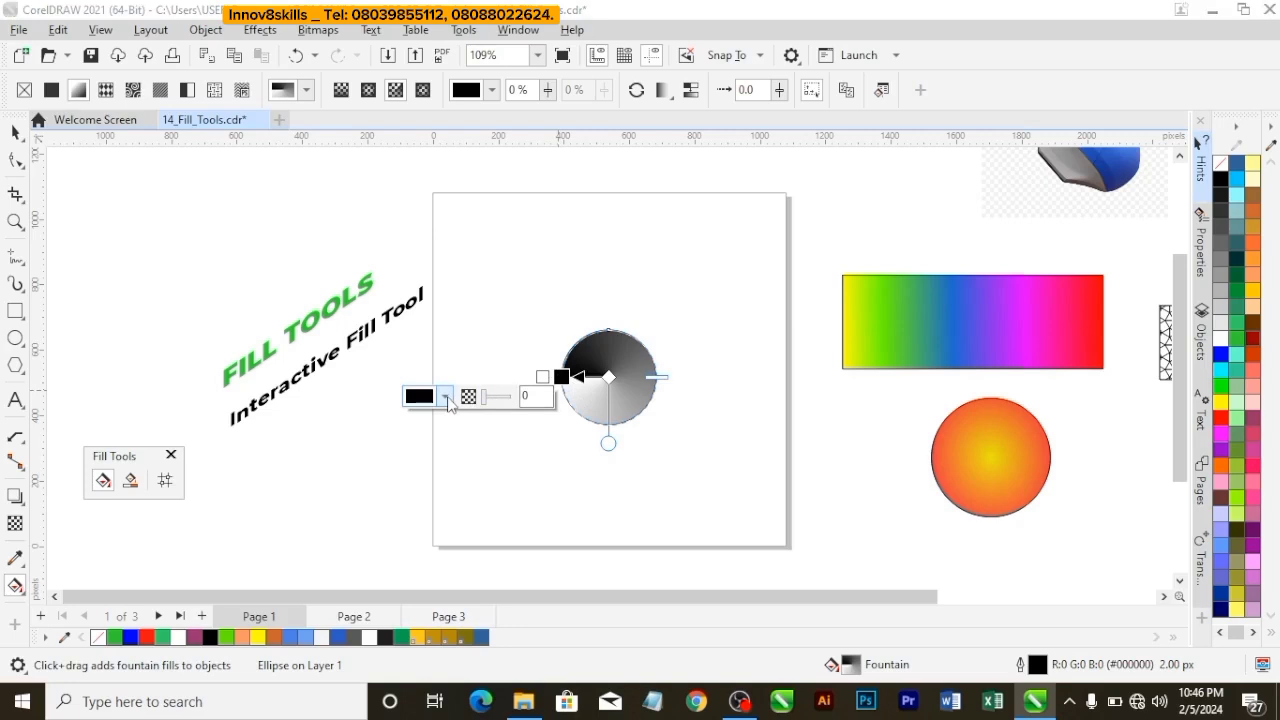
left_click(446, 398)
left_click(467, 312)
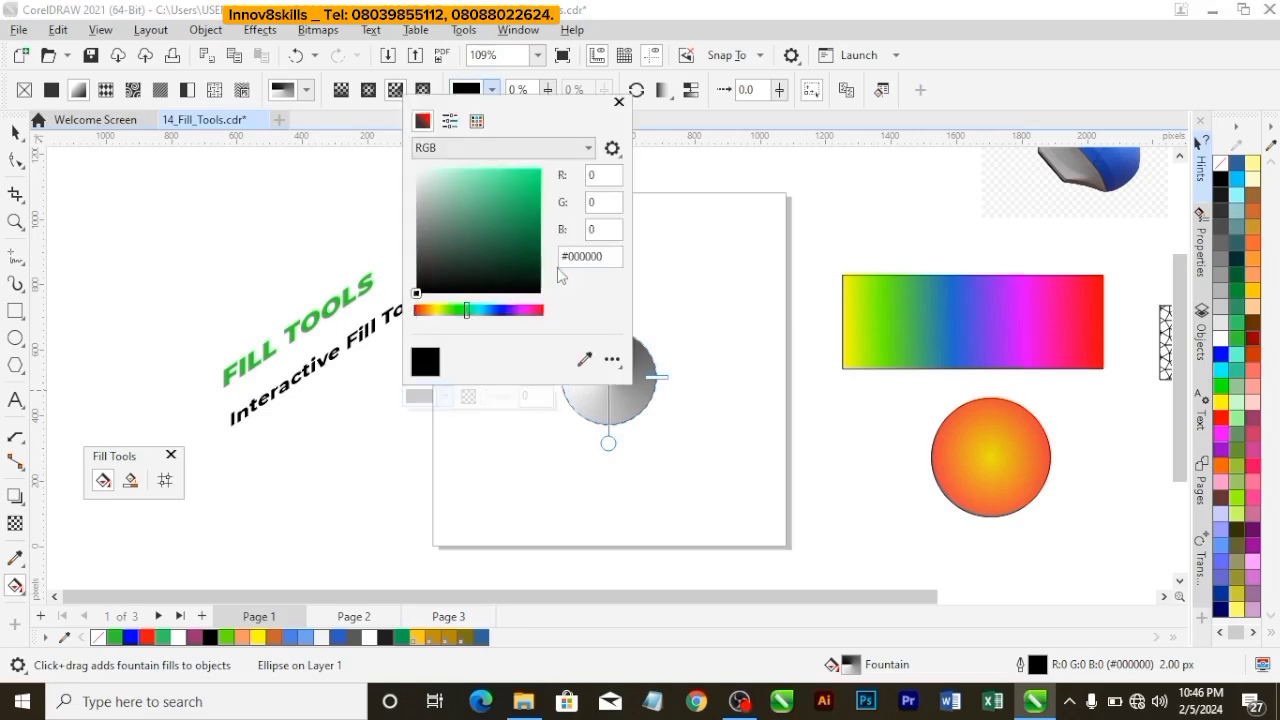
left_click(677, 355)
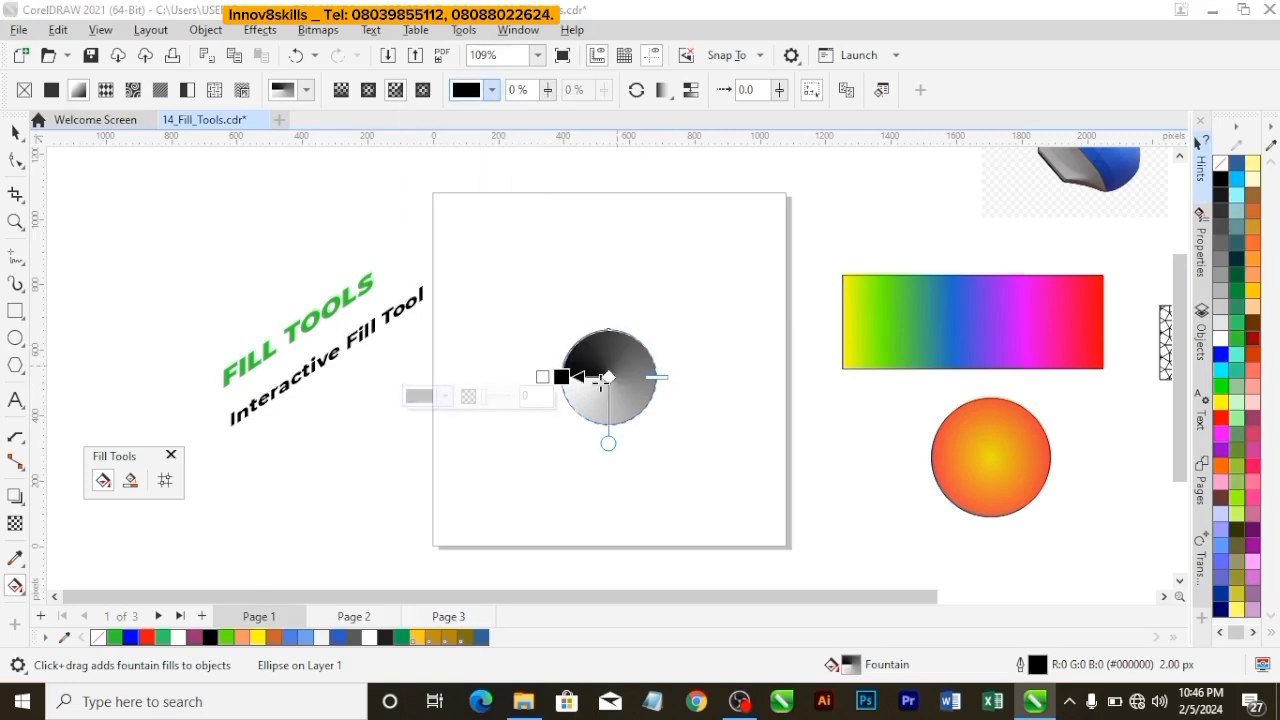
Set the white node of the circle's conical gradient to a bright cyan.
left_click(540, 378)
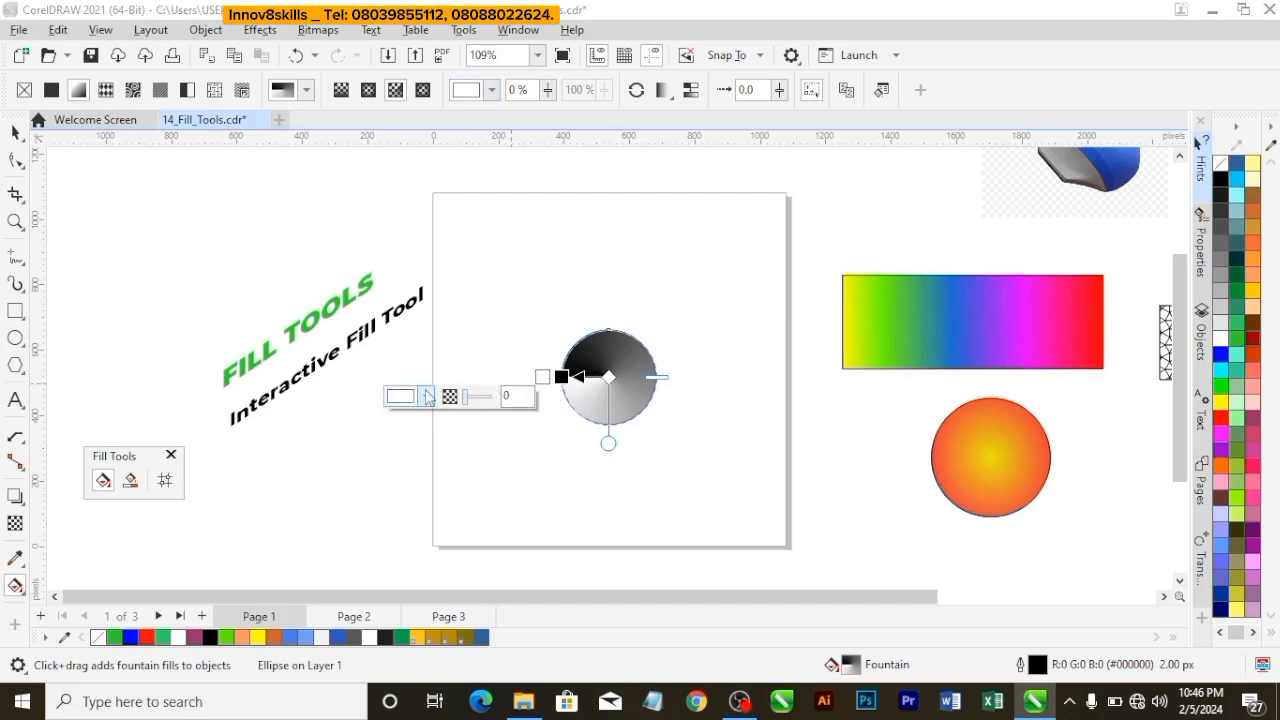
left_click(424, 397)
left_click(423, 312)
left_click(503, 189)
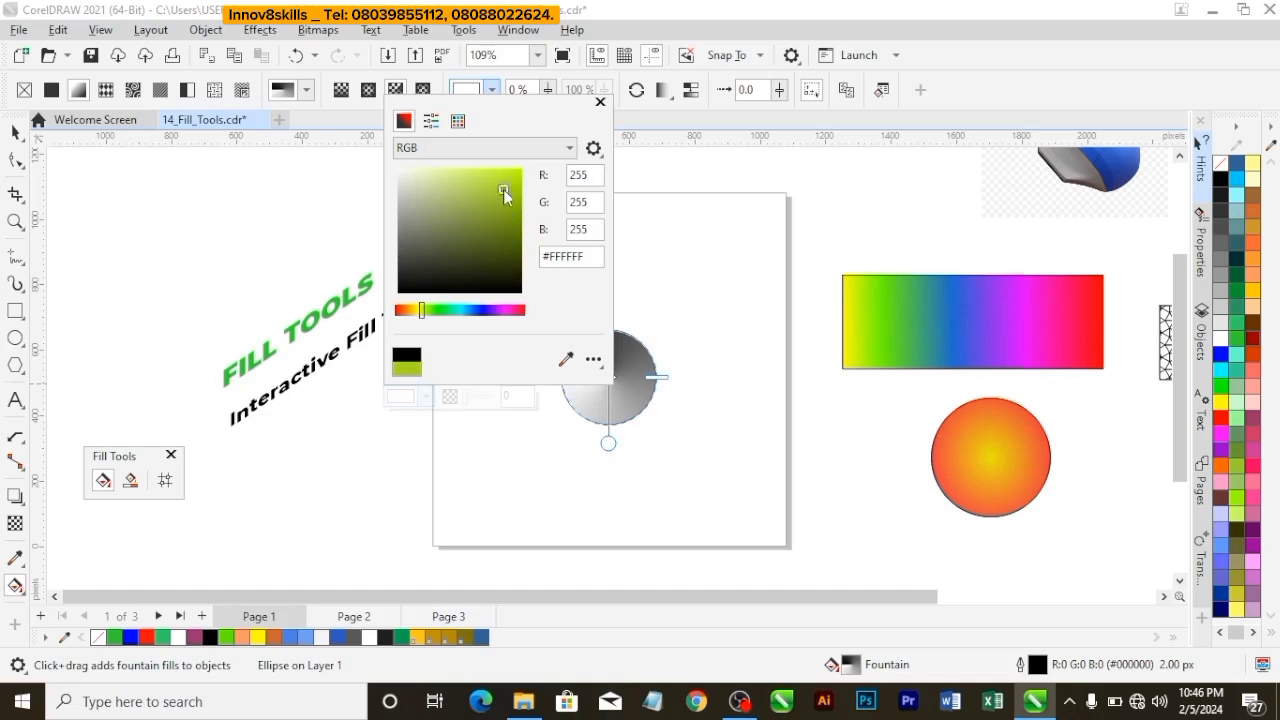
left_click(509, 183)
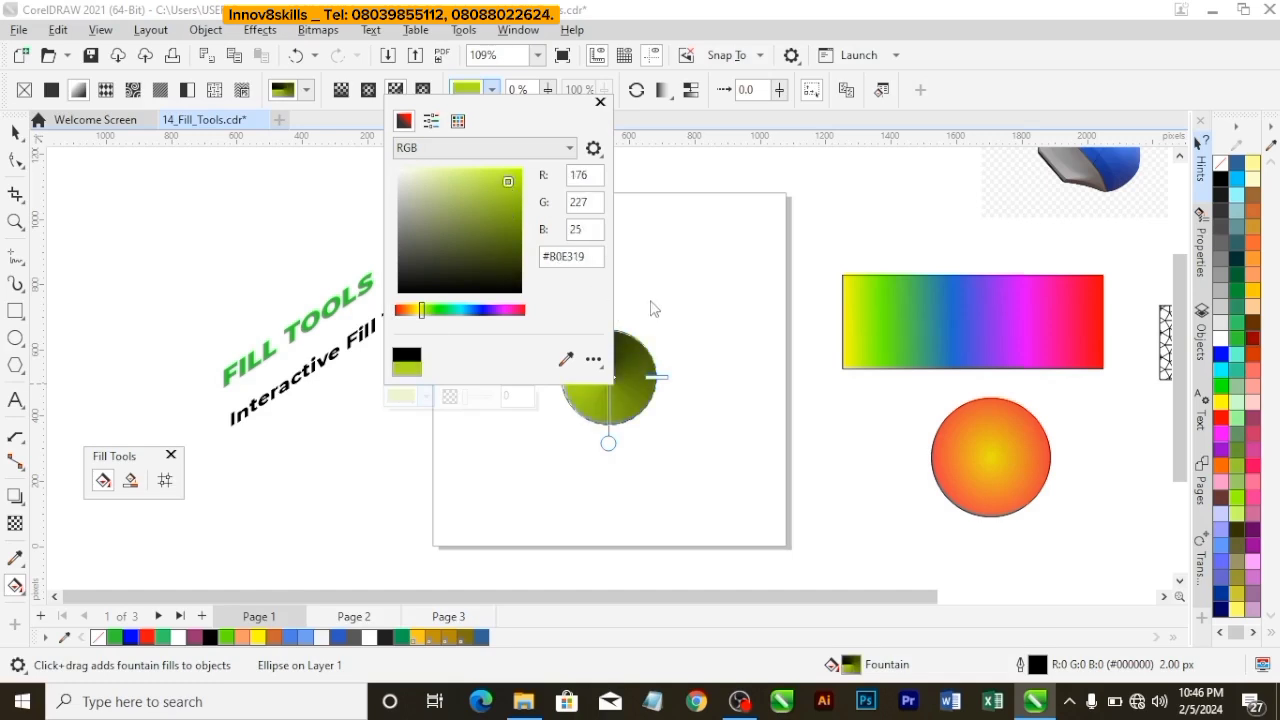
left_click(650, 308)
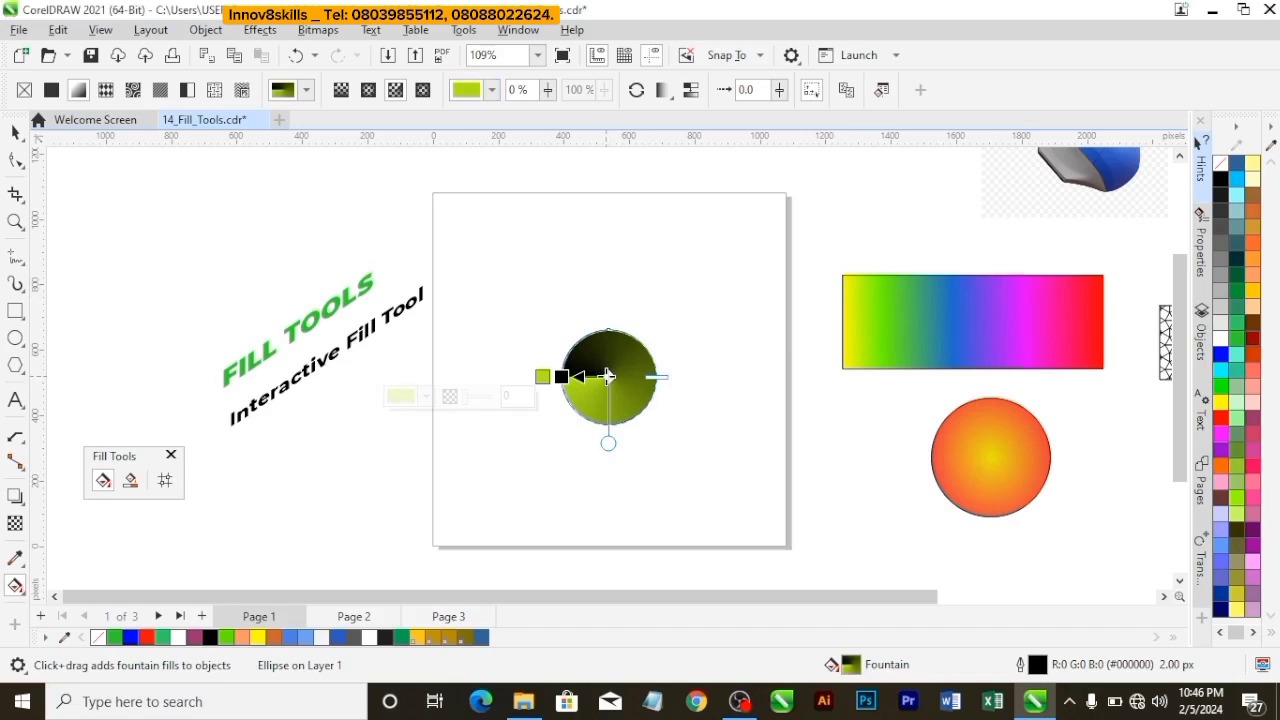
left_click(427, 397)
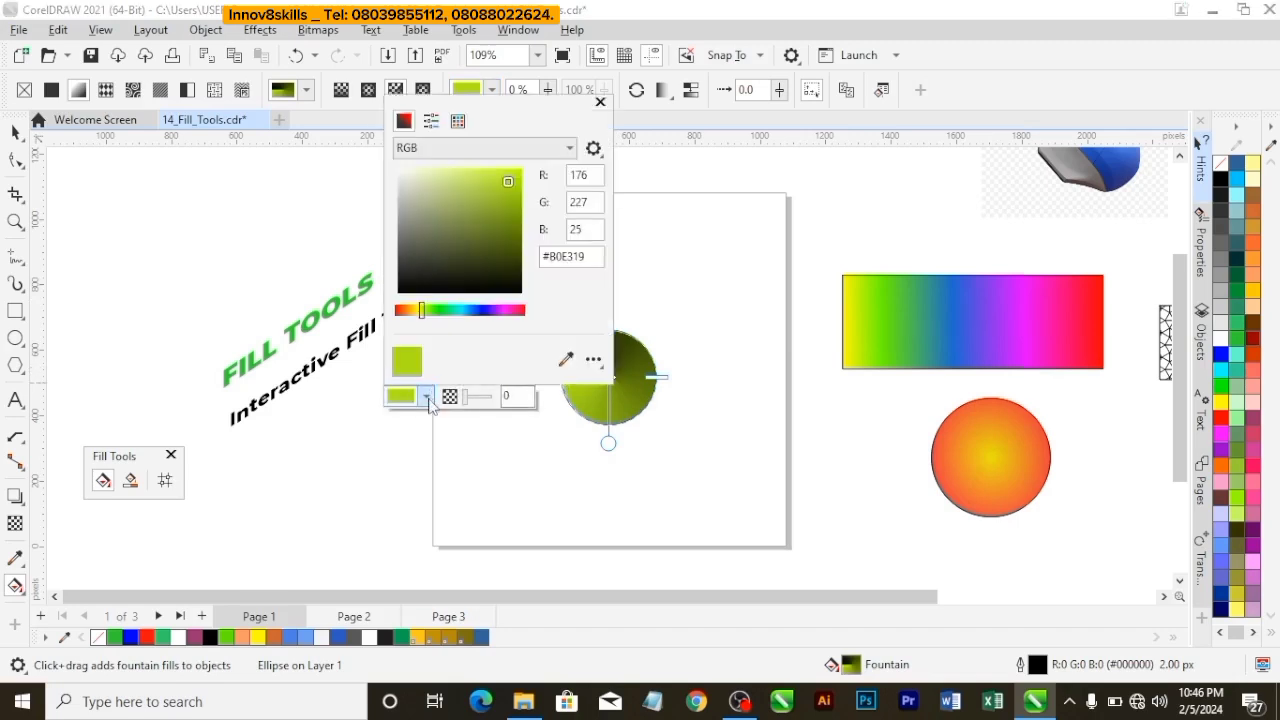
left_click(486, 310)
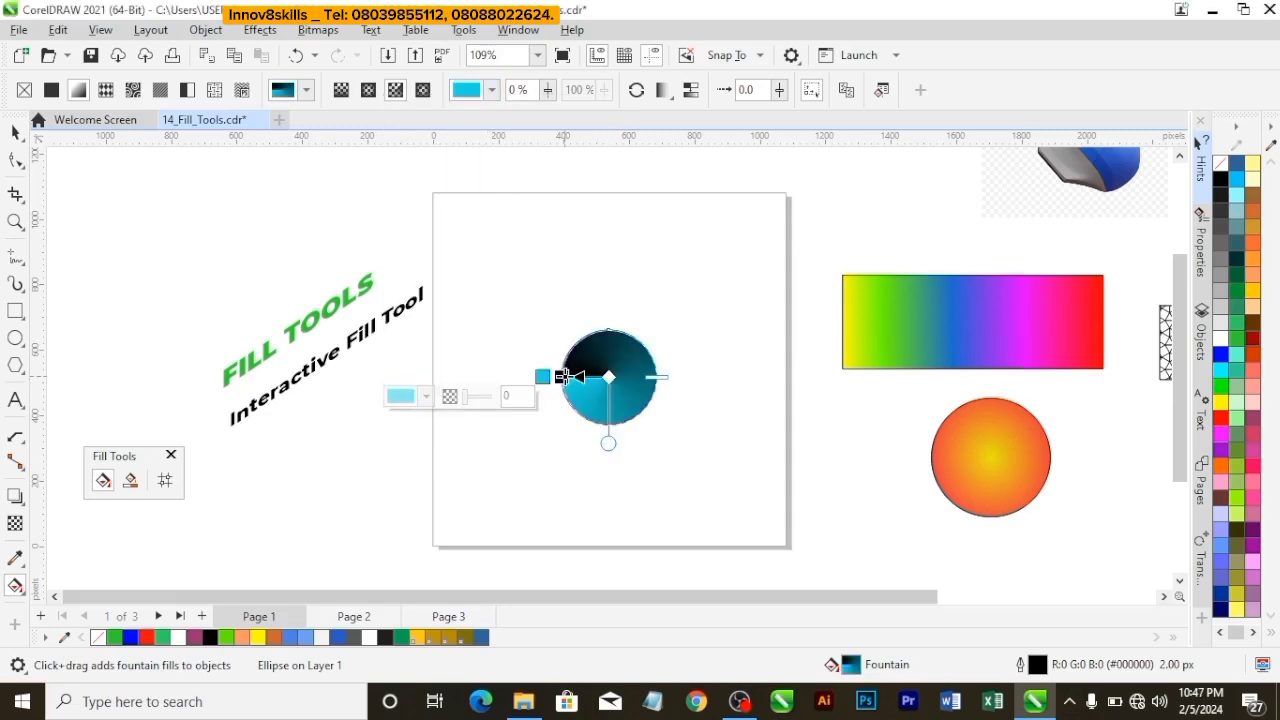
Set the black node of the circle's conical gradient to dark olive (#66620C).
left_click(562, 377)
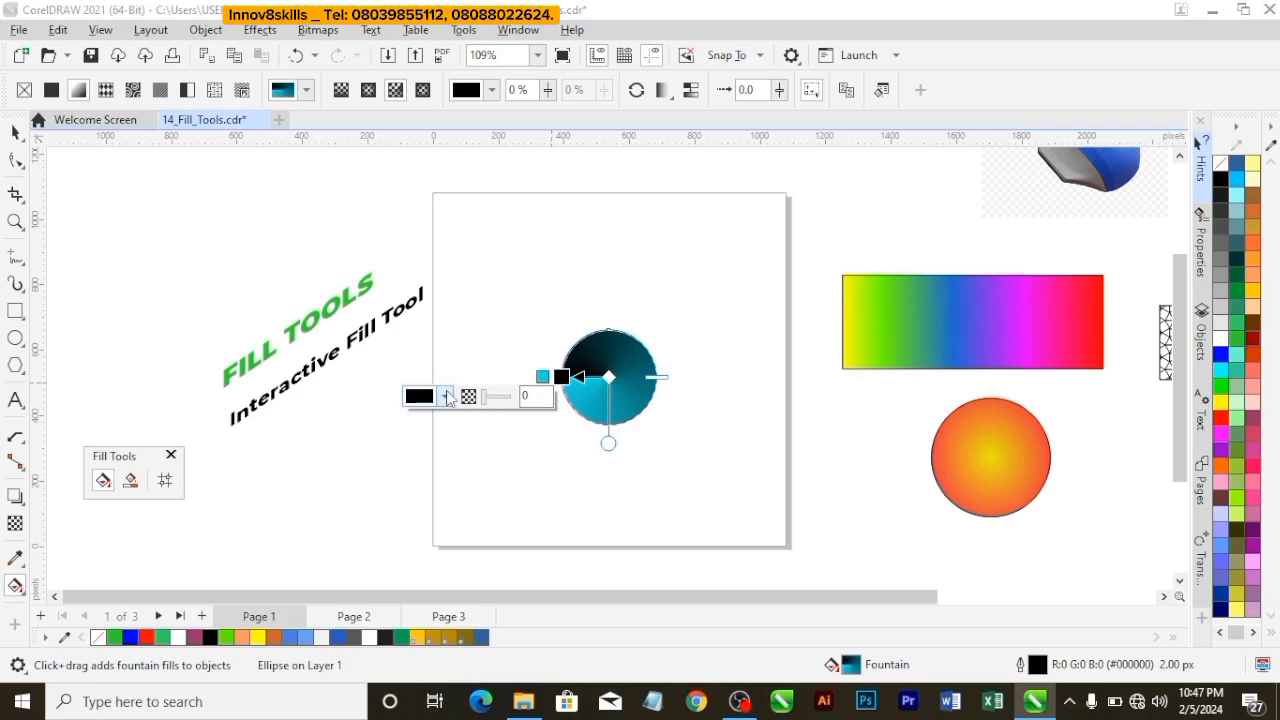
left_click(427, 397)
left_click(433, 311)
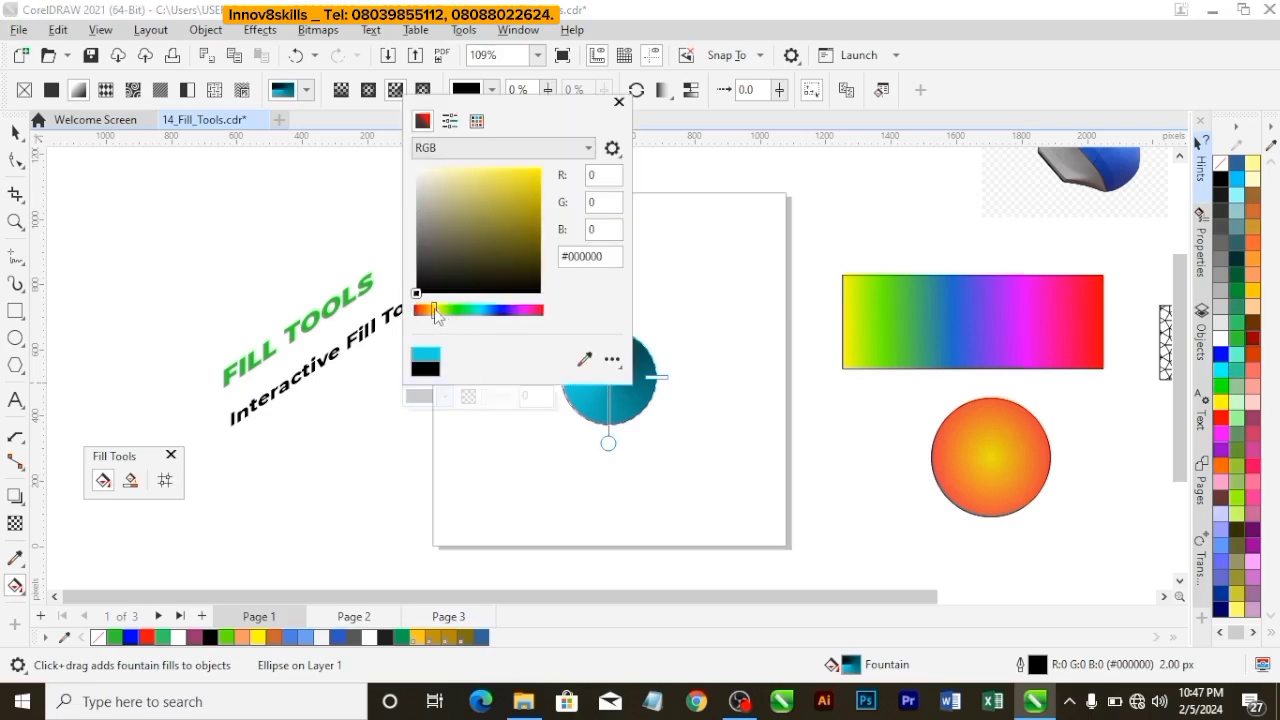
left_click(648, 340)
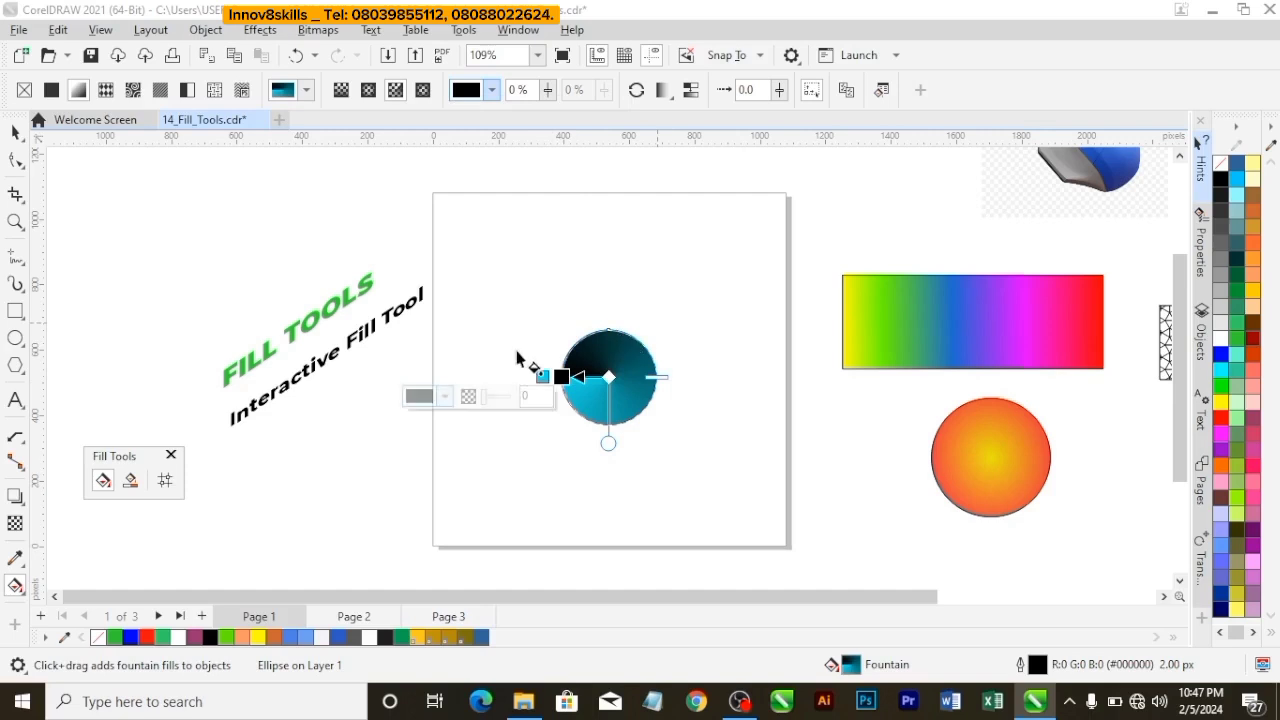
left_click(440, 397)
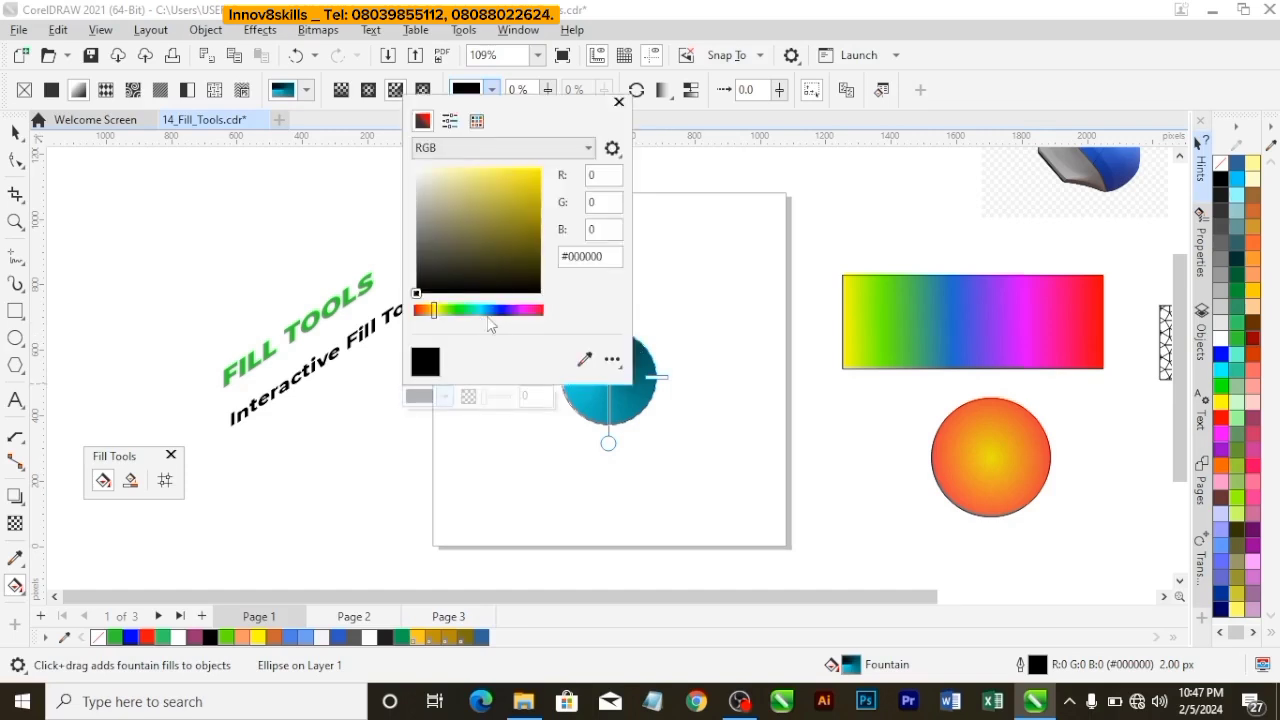
left_click(526, 244)
left_click(667, 327)
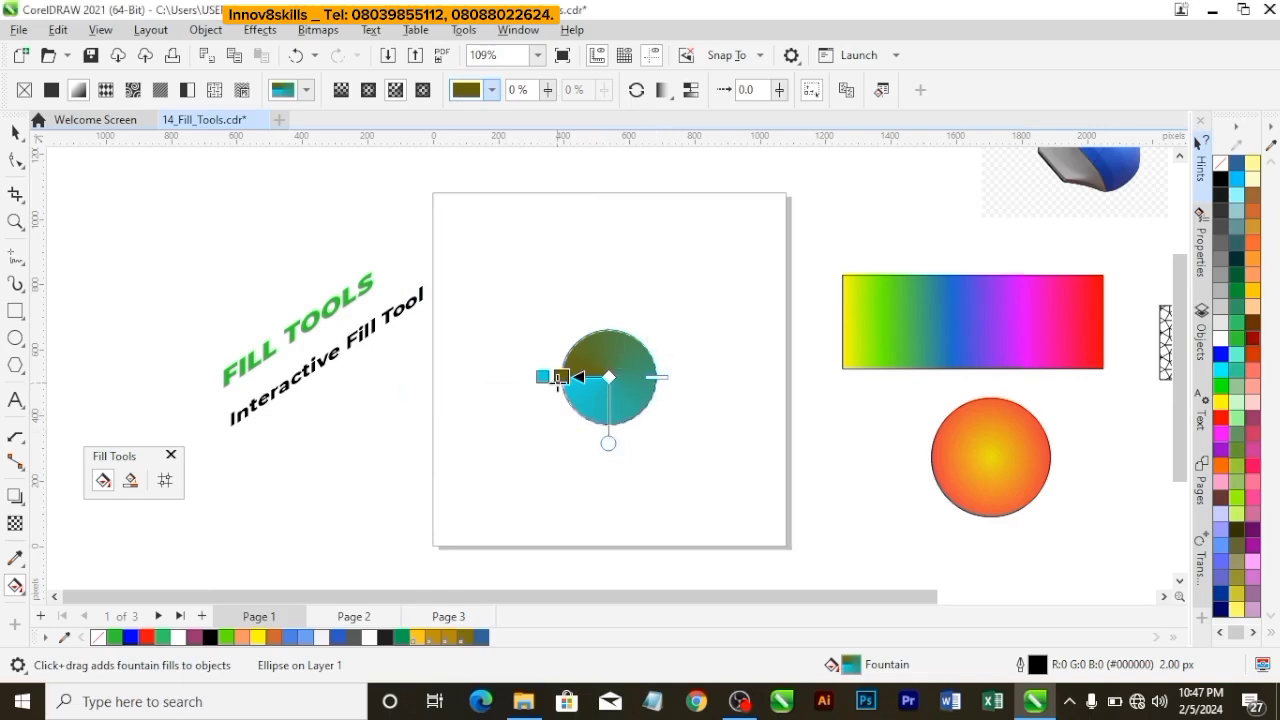
Set the conical gradient node next to the cyan one to bright red.
scroll(644, 400, "up", 2)
mouse_move(515, 370)
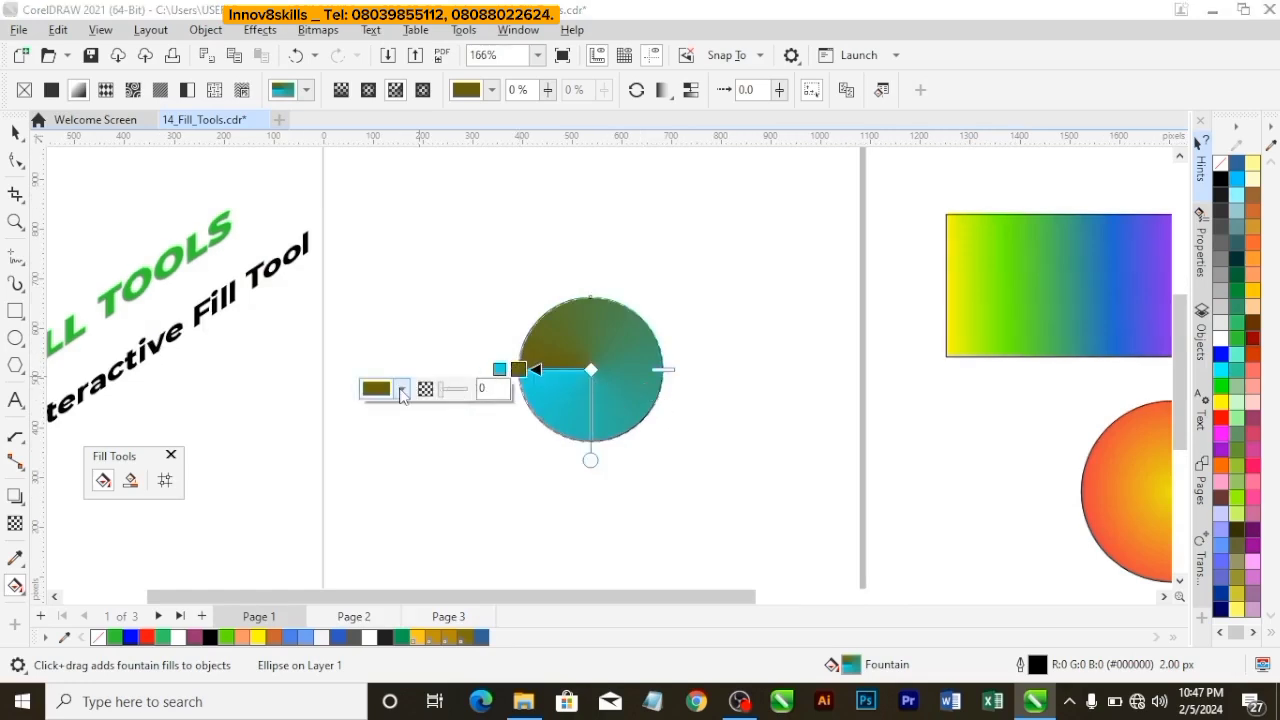
left_click(401, 388)
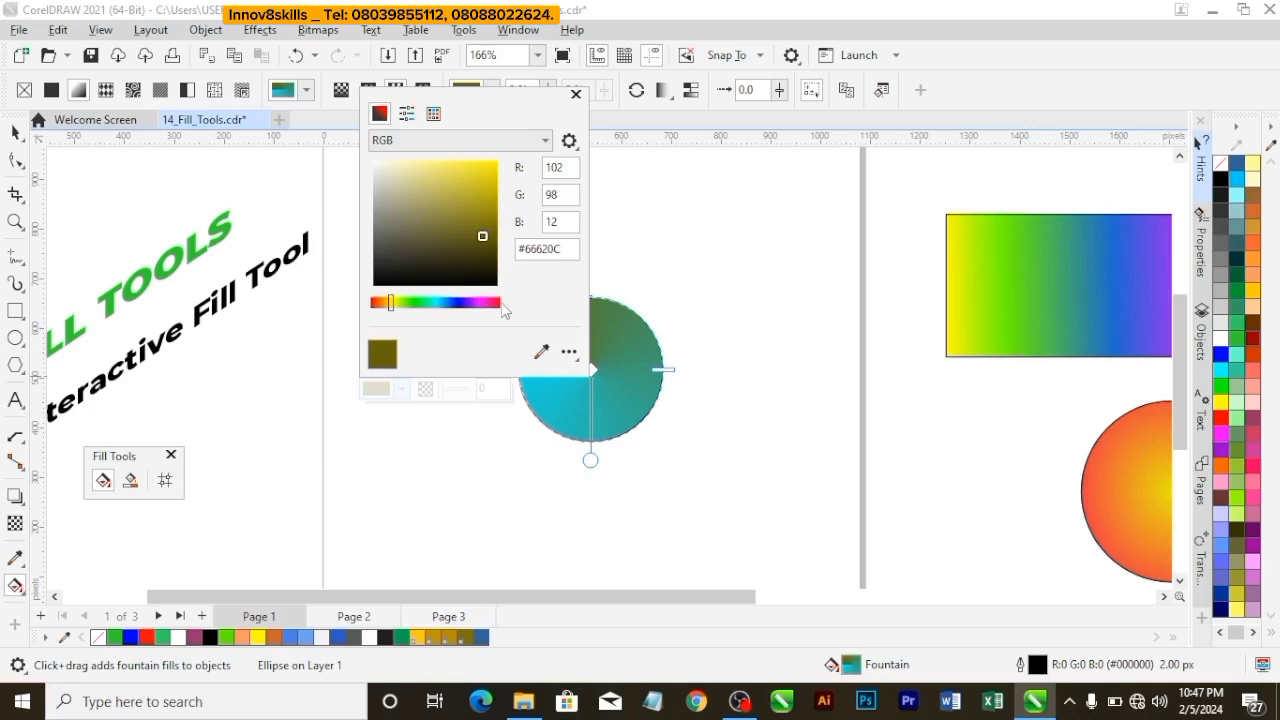
left_click(496, 302)
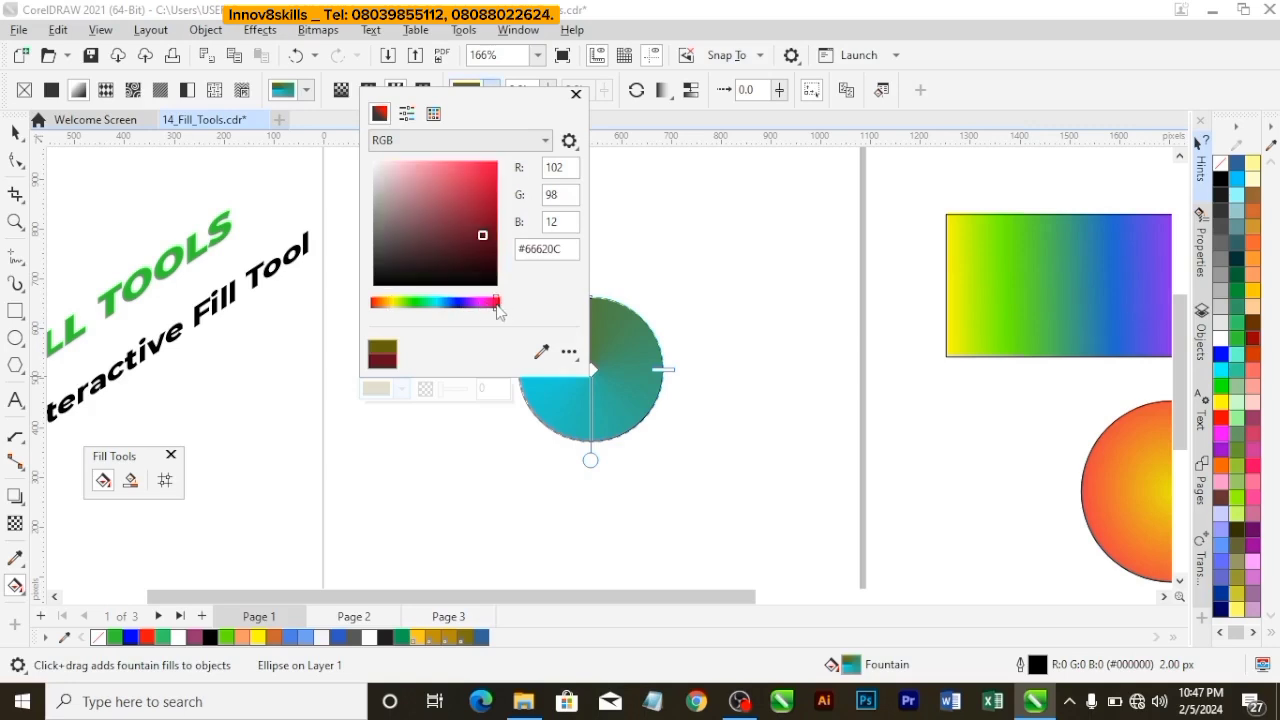
left_click(492, 166)
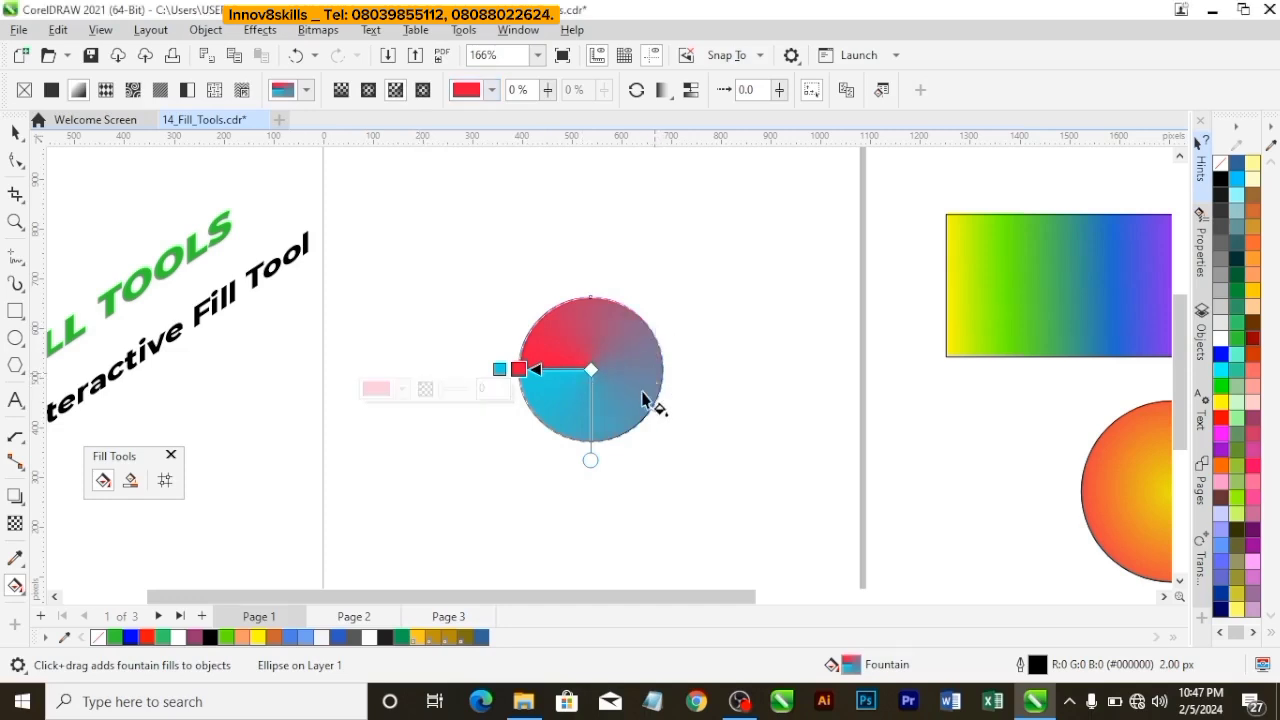
Shift the conical gradient's midpoint to the circle's upper right and move the circle beside the orange one, at about X 2148, Y 199 px.
left_click_drag(645, 407, 549, 268)
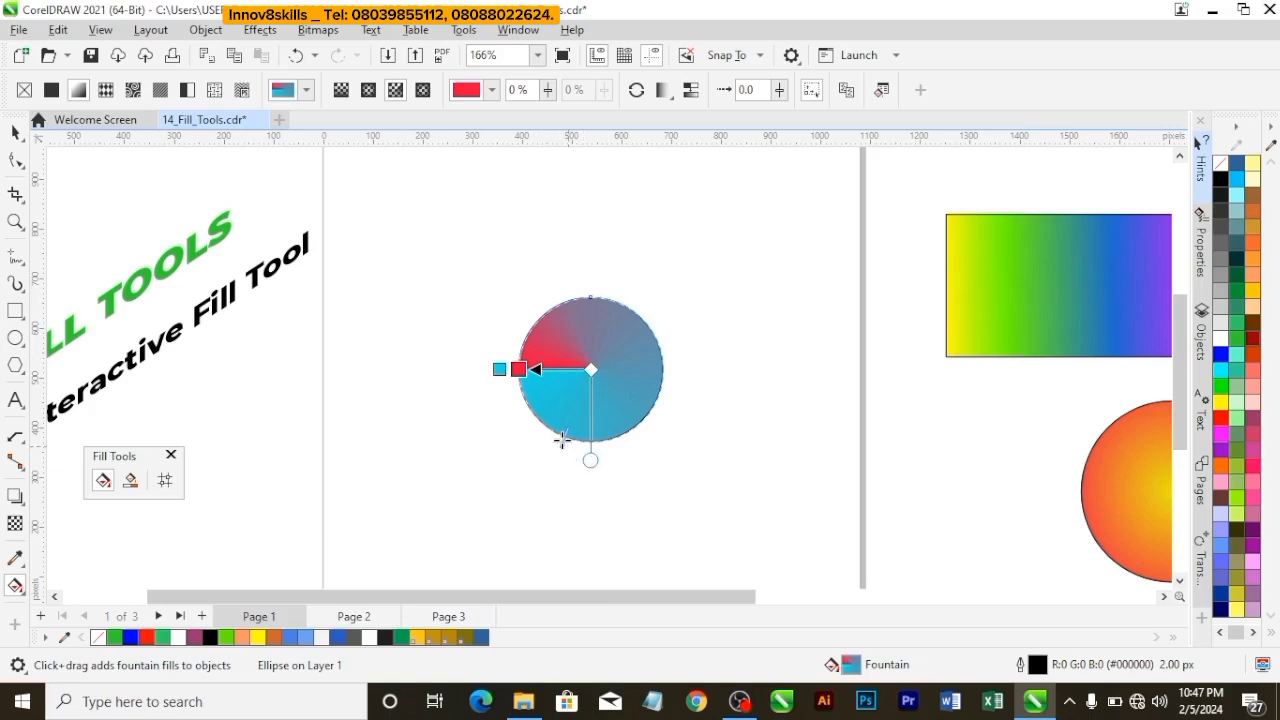
left_click_drag(650, 410, 652, 414)
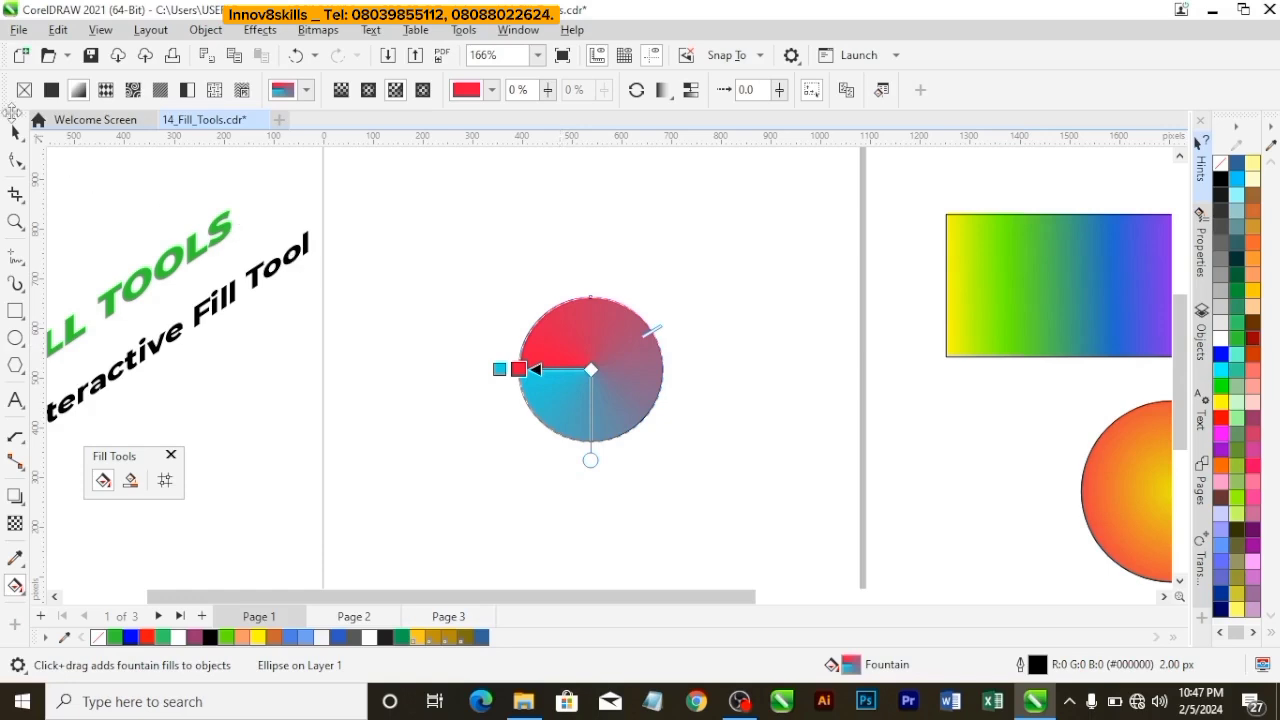
left_click(13, 133)
scroll(594, 397, "down", 3)
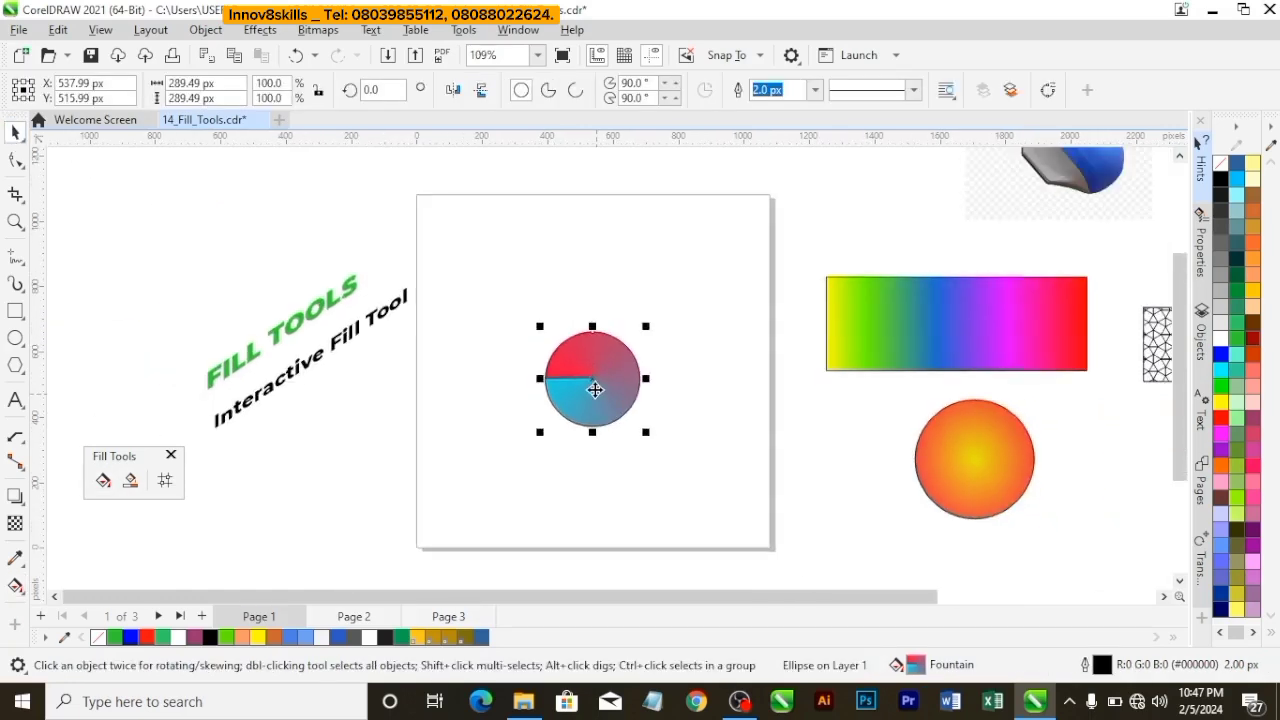
left_click_drag(572, 380, 1099, 483)
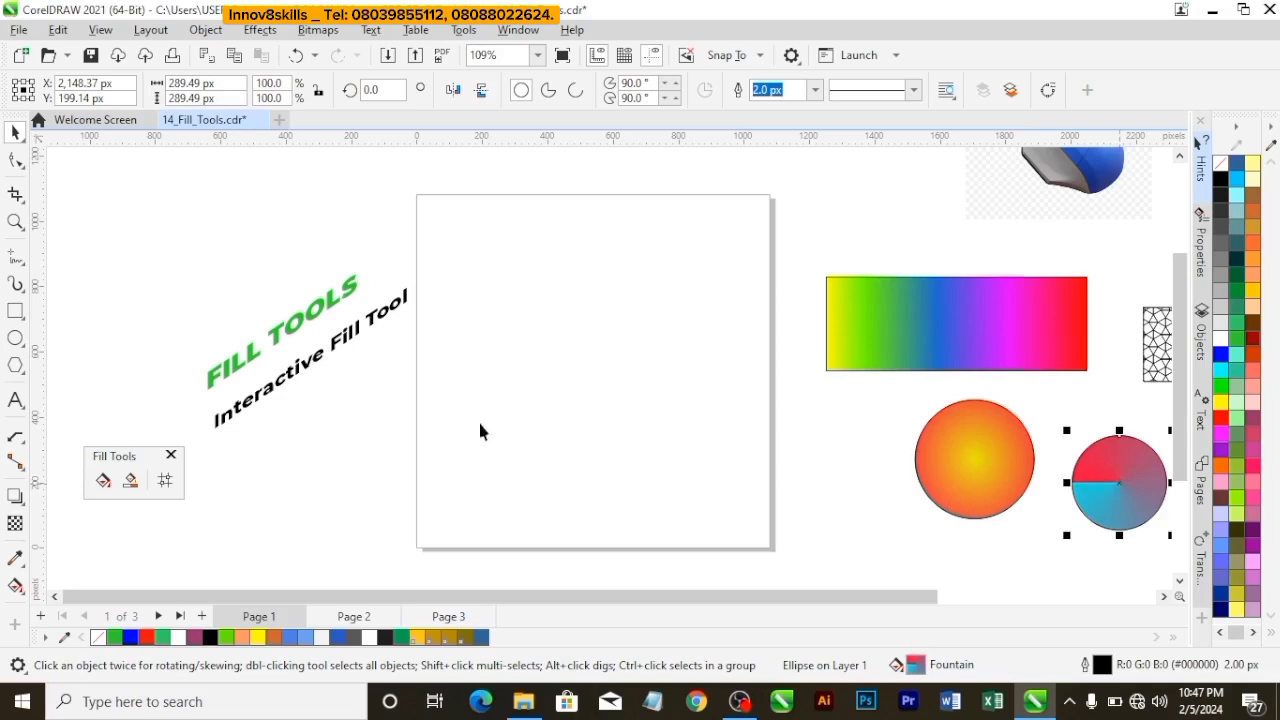
Draw a circle about 375 px in diameter with a rectangular fountain fill and stretch the gradient slightly beyond the circle's edge.
left_click(15, 338)
left_click_drag(518, 299, 623, 357)
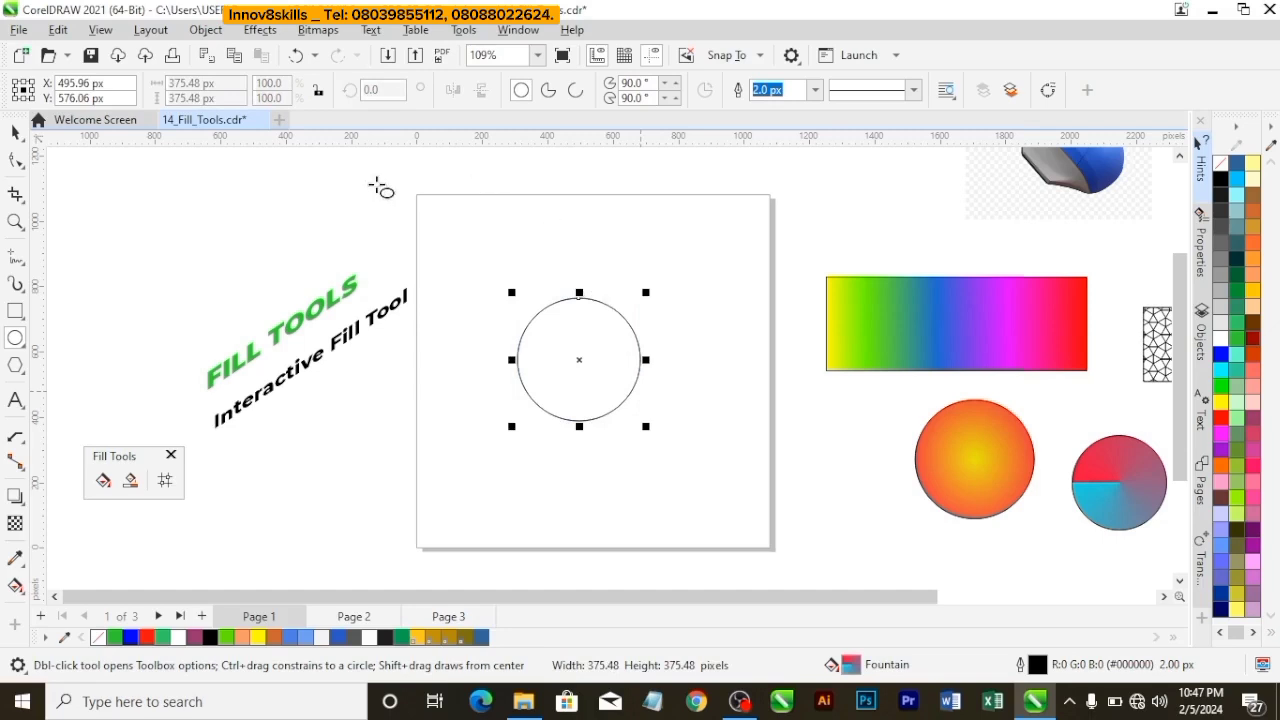
left_click(103, 481)
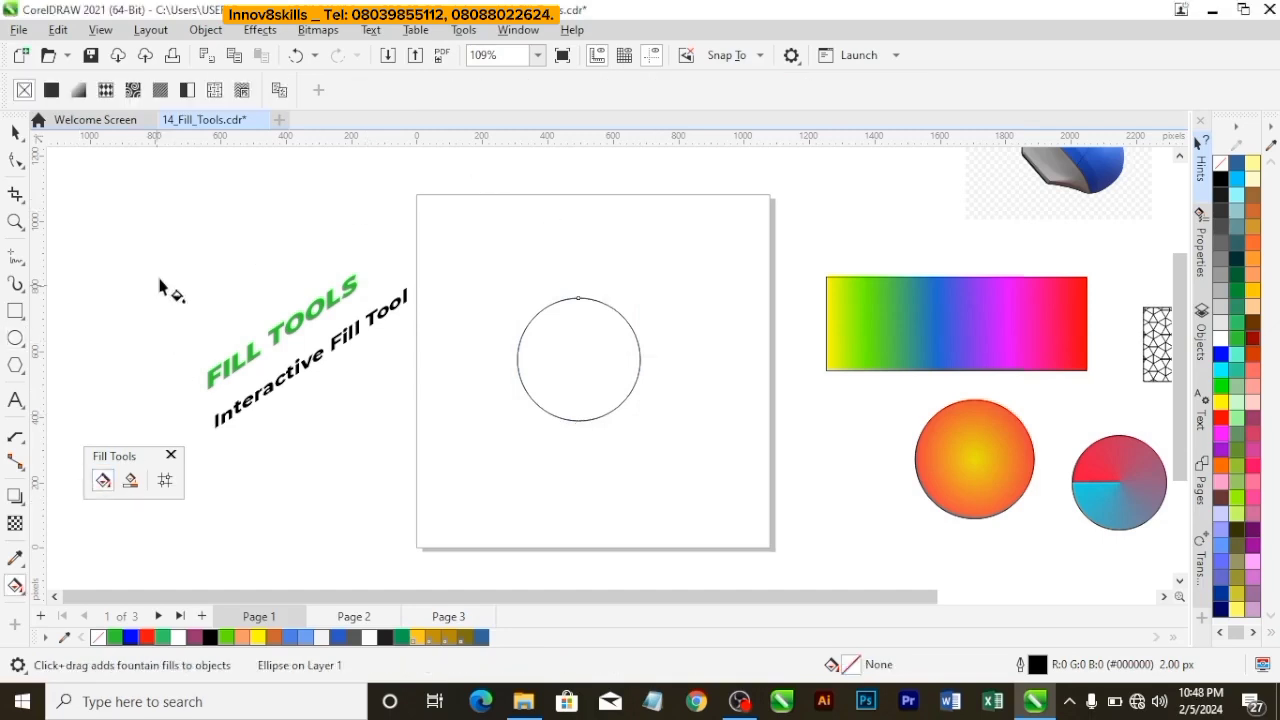
left_click(78, 90)
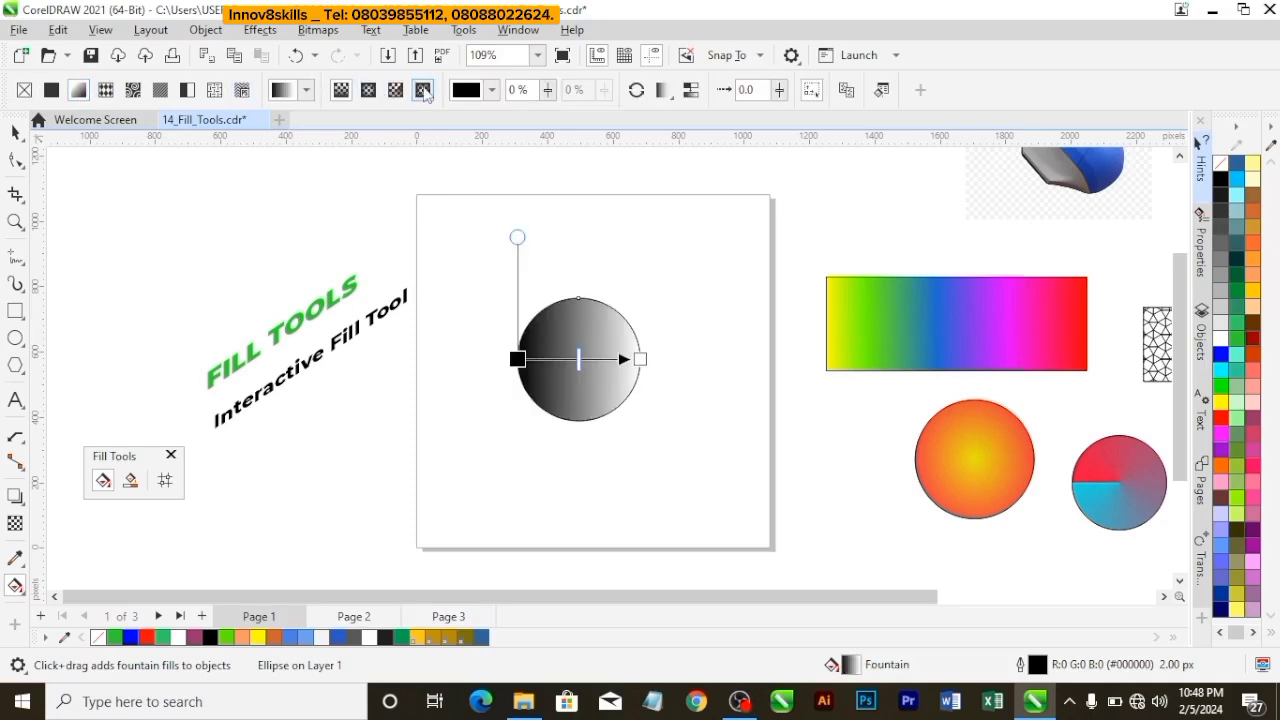
left_click(418, 93)
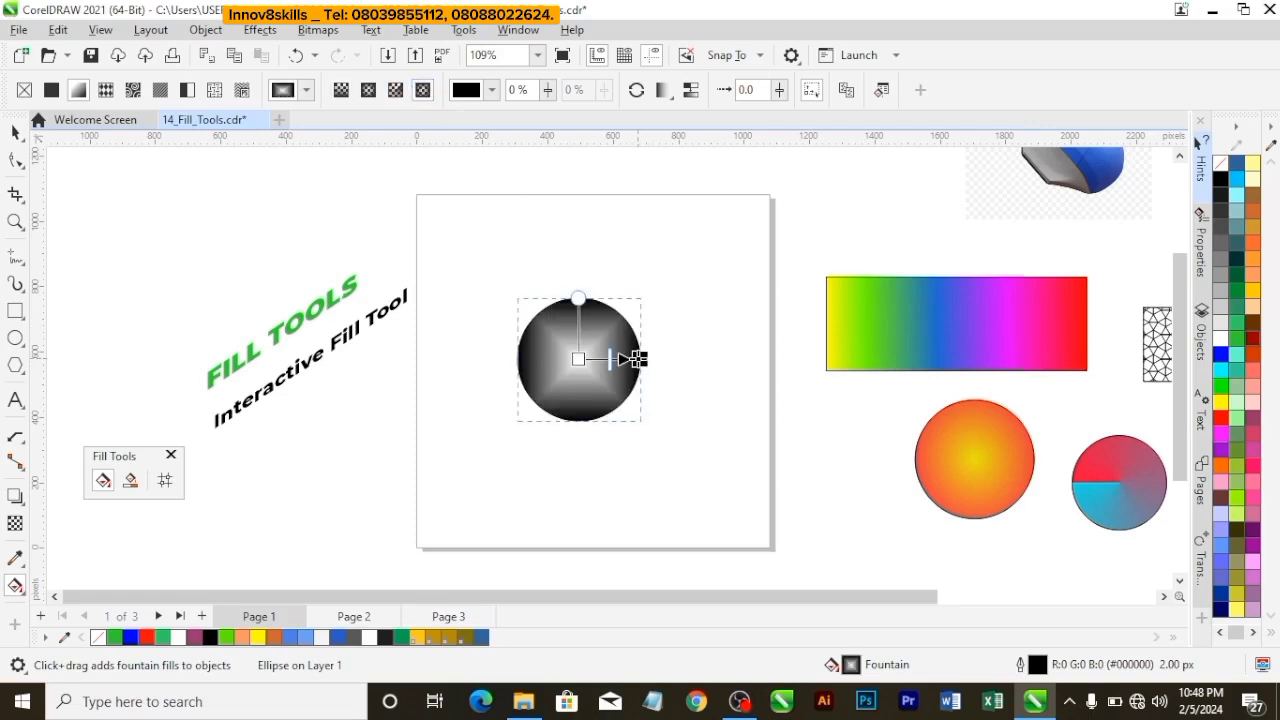
mouse_move(638, 359)
left_mouse_down()
mouse_move(683, 365)
mouse_move(654, 361)
left_mouse_up()
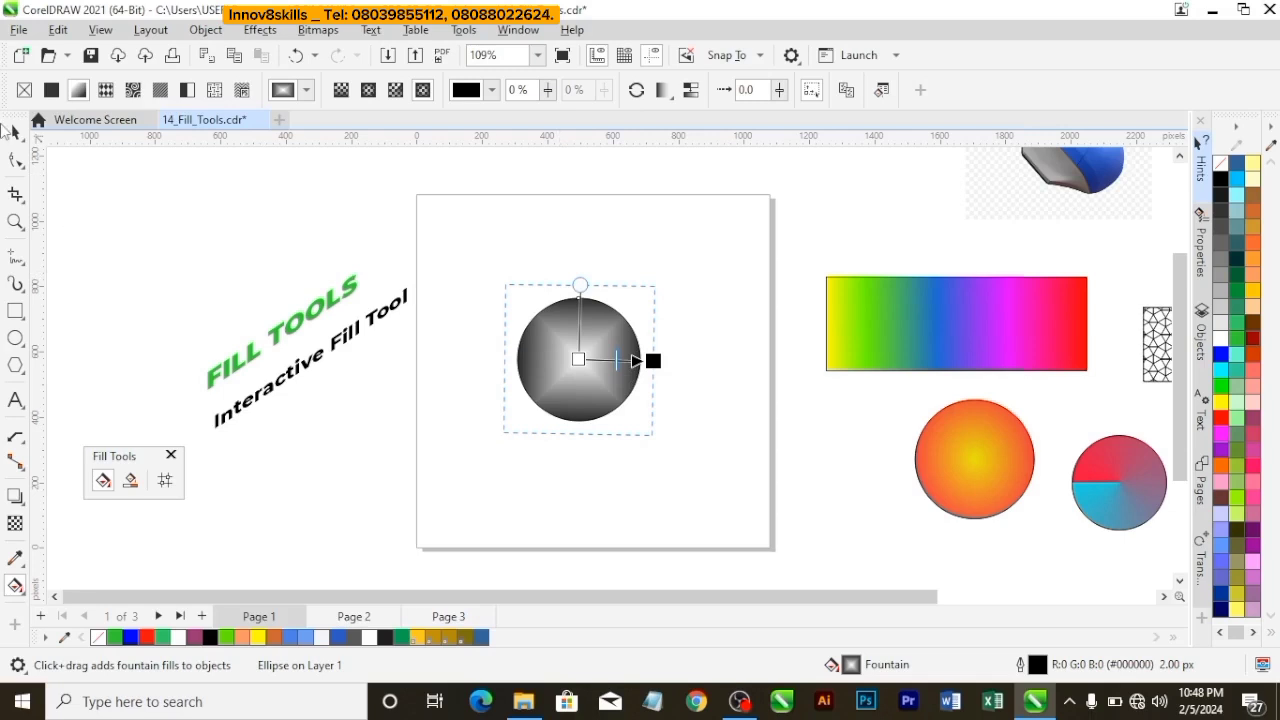
Delete the circle with the rectangular fountain fill and switch to Page 2.
left_click(12, 131)
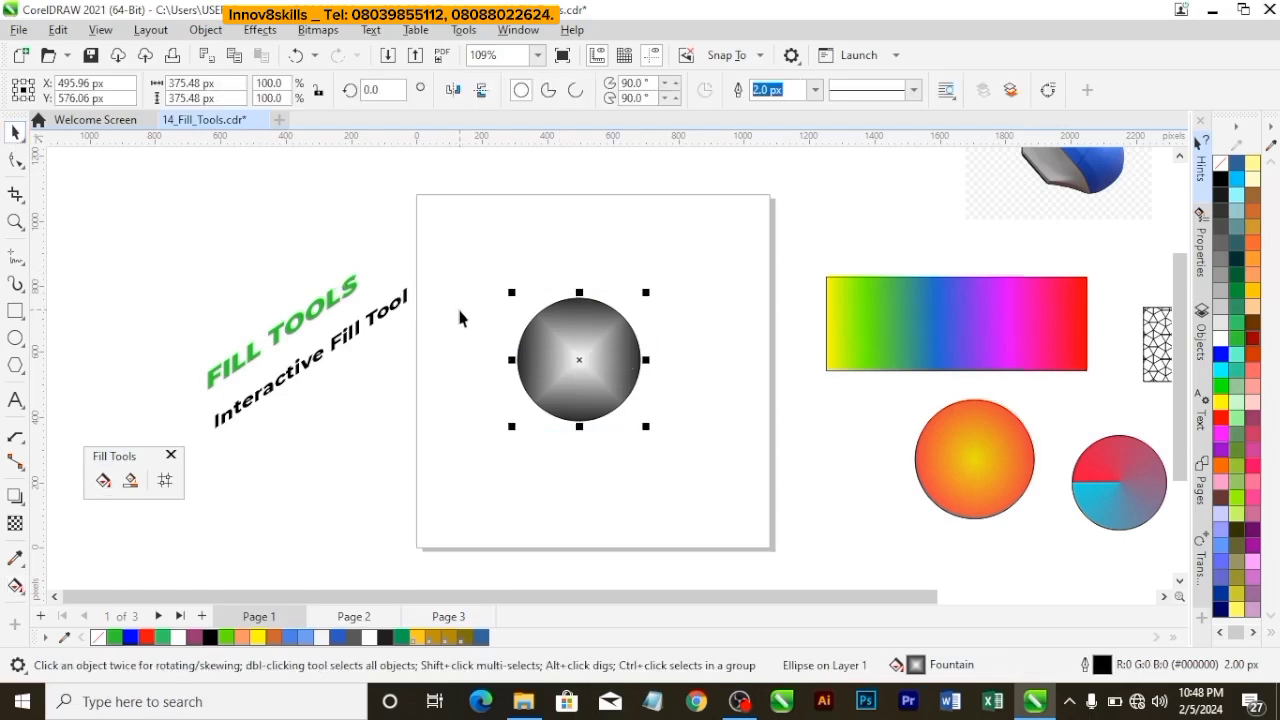
key("Delete")
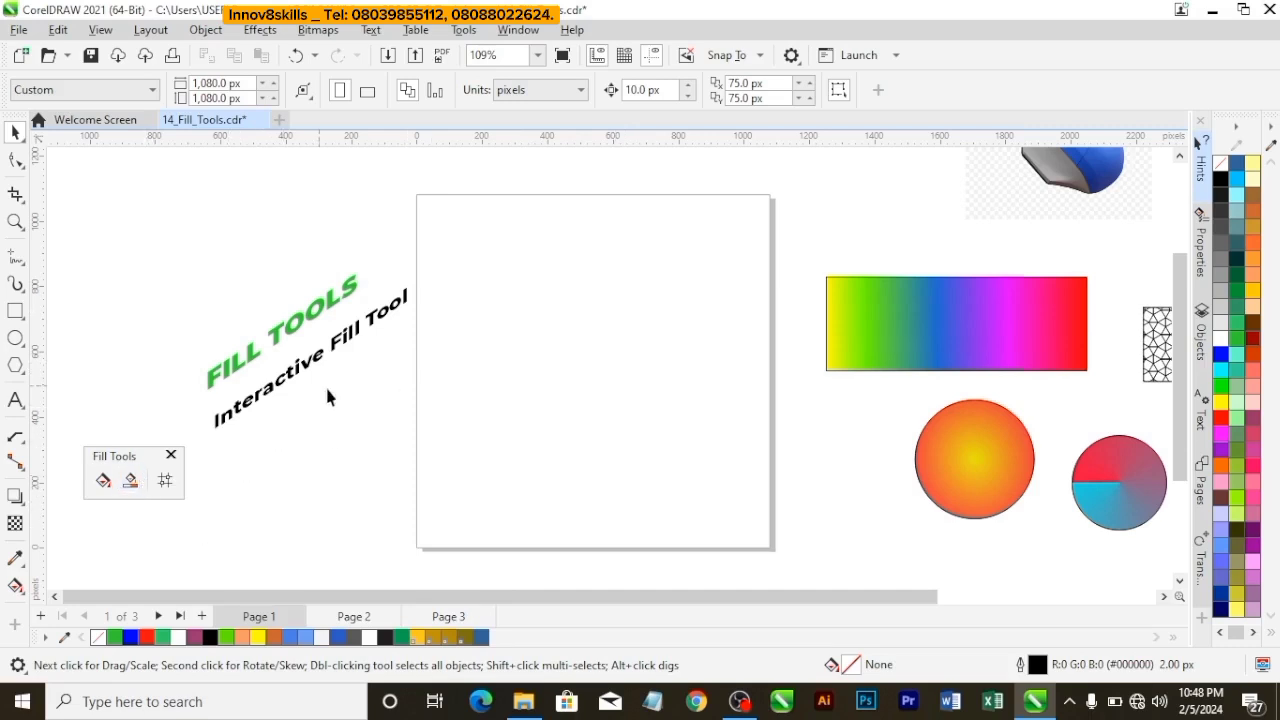
left_click(350, 617)
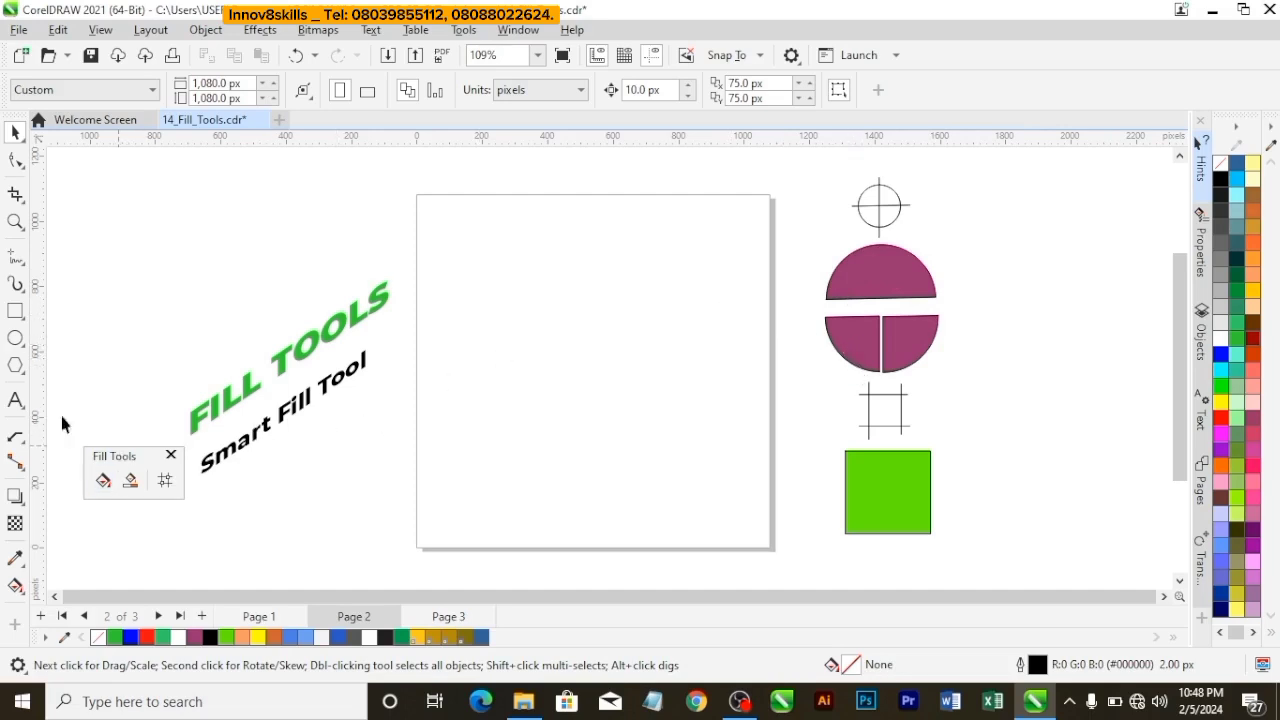
Draw three crossing freehand lines enclosing a triangle: a vertical about 447 px tall, a diagonal about 499 by 479 px, and a near-horizontal about 450 px wide.
left_click(15, 257)
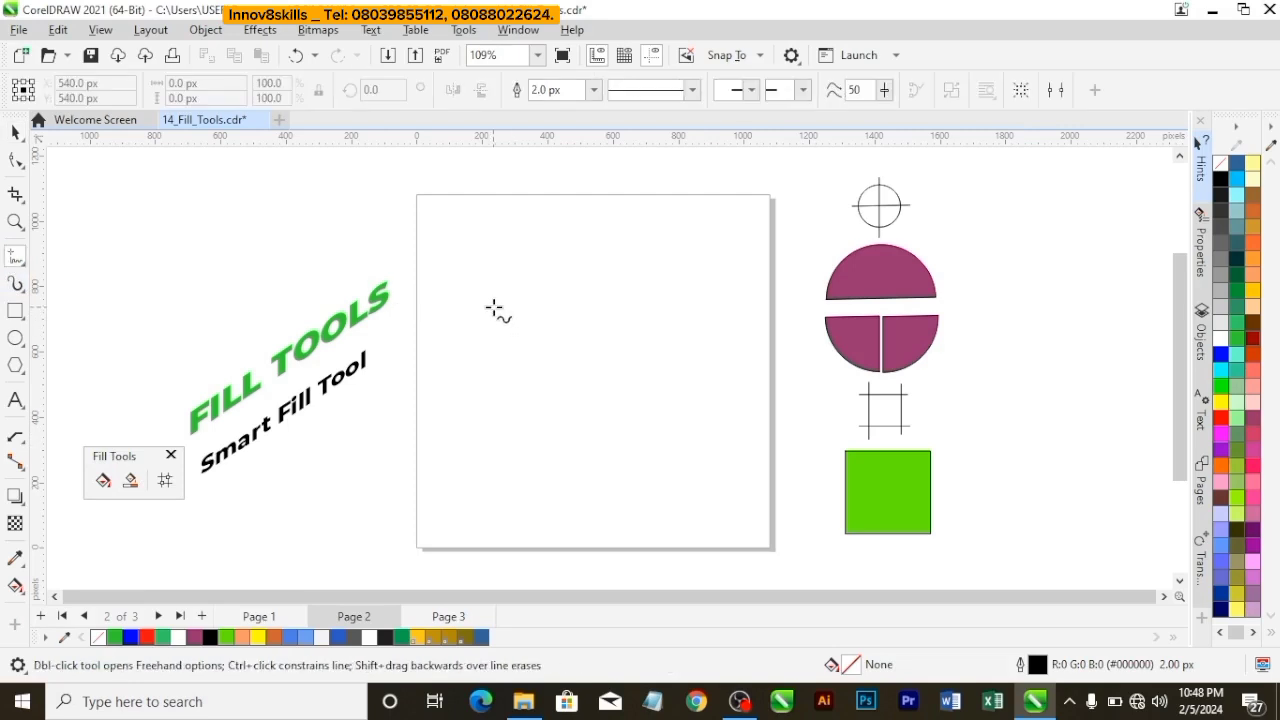
left_click(490, 288)
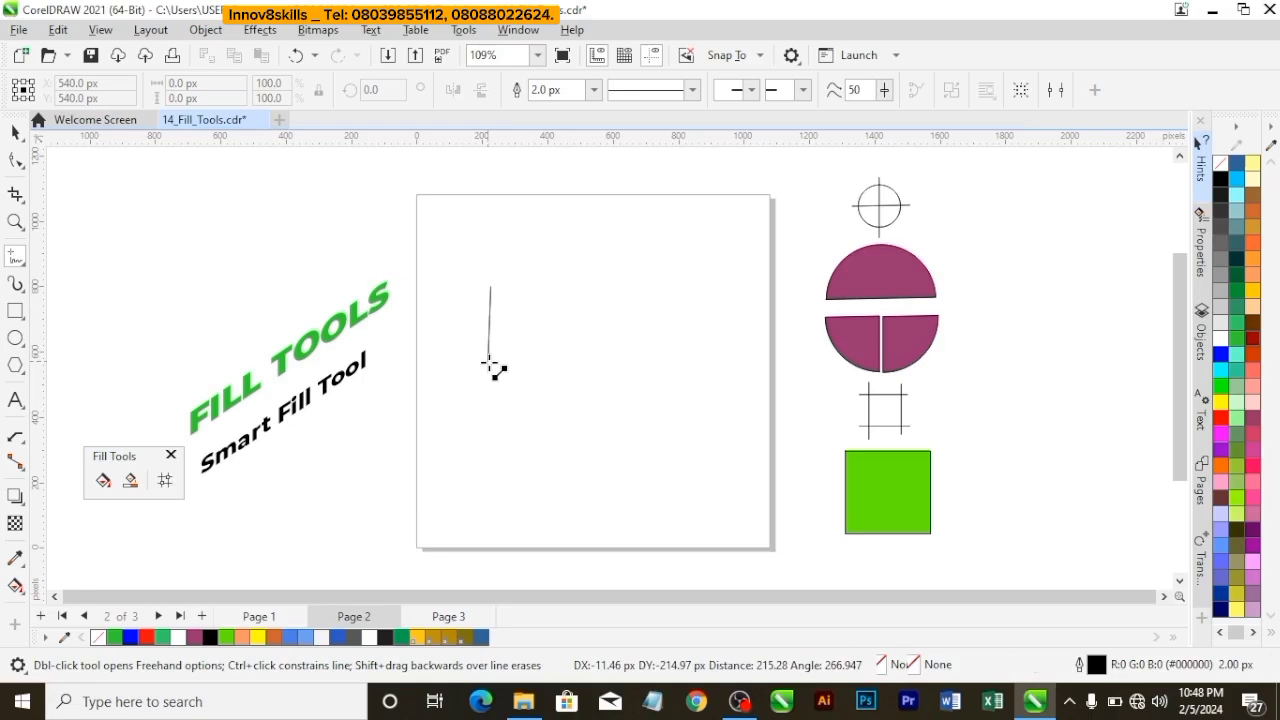
left_click(482, 437)
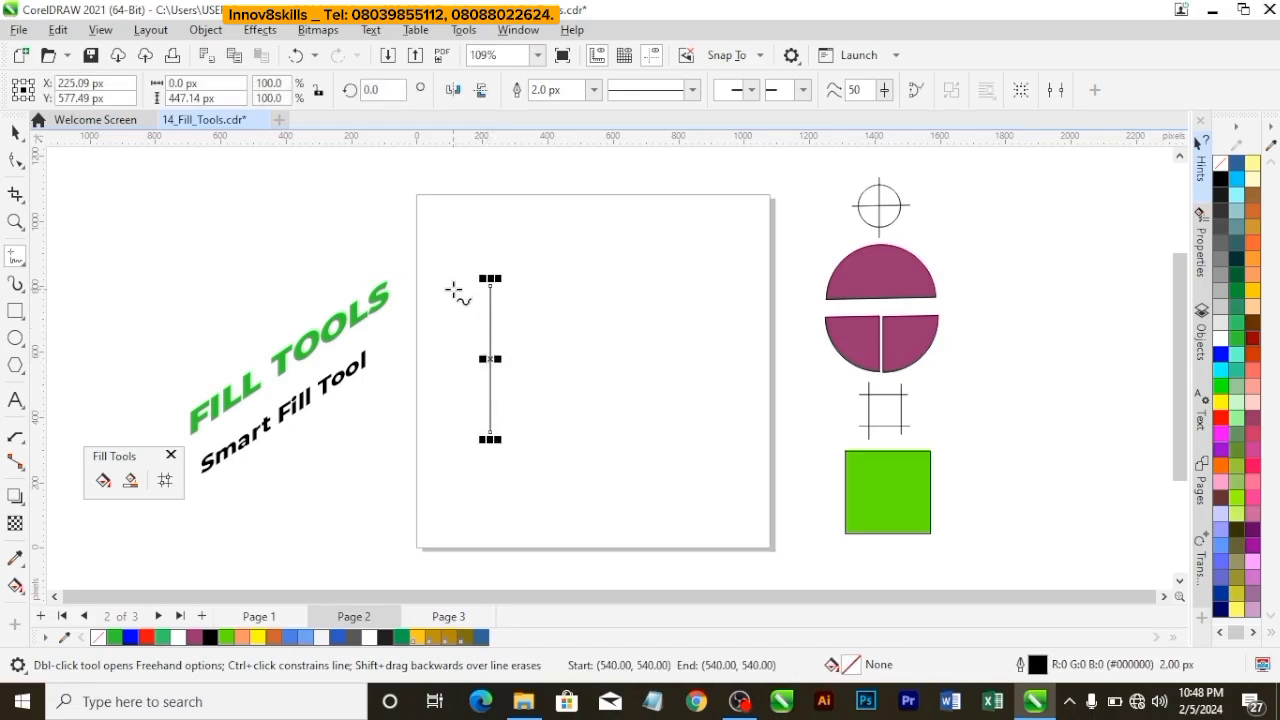
left_click(453, 289)
left_click(618, 447)
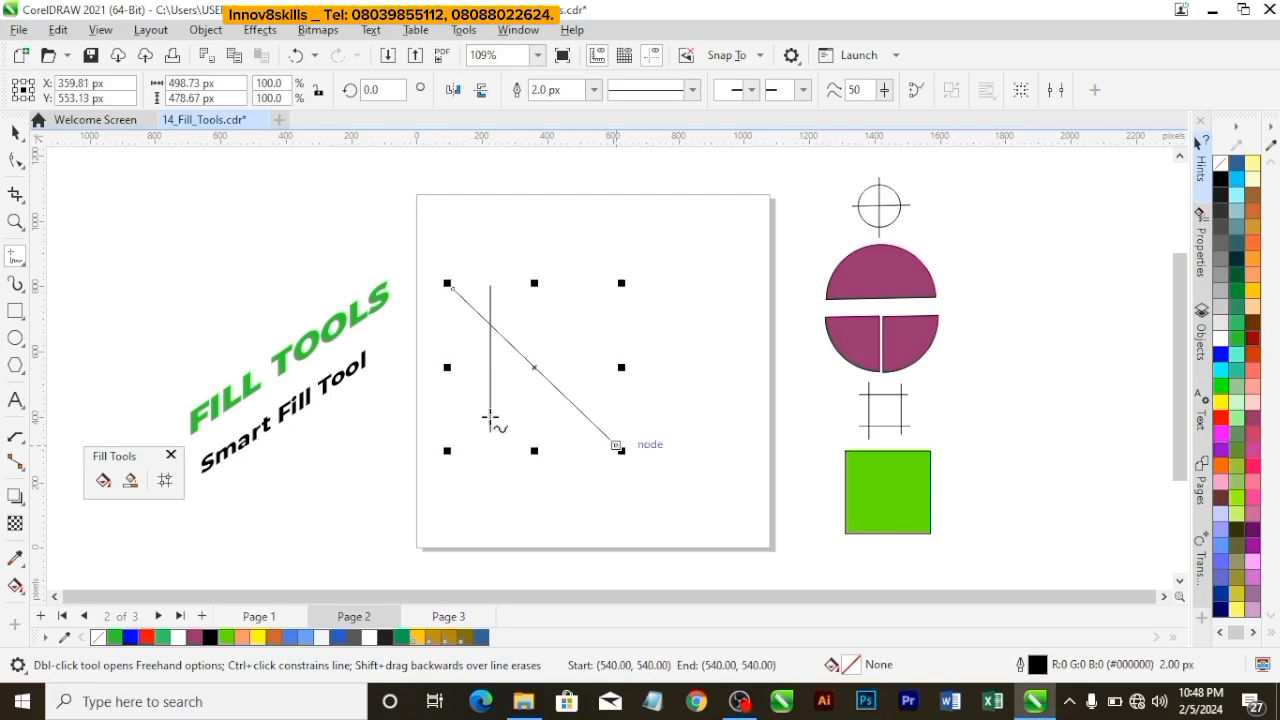
left_click(455, 410)
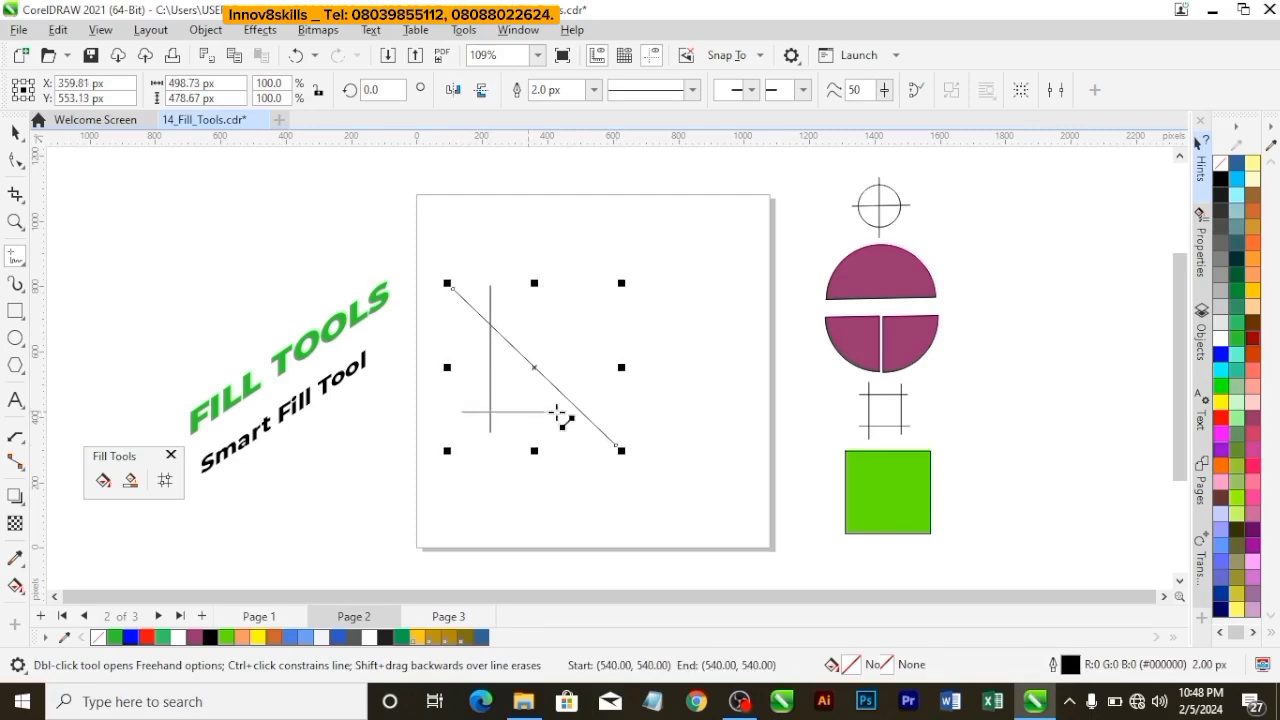
left_click(613, 408)
left_click(15, 132)
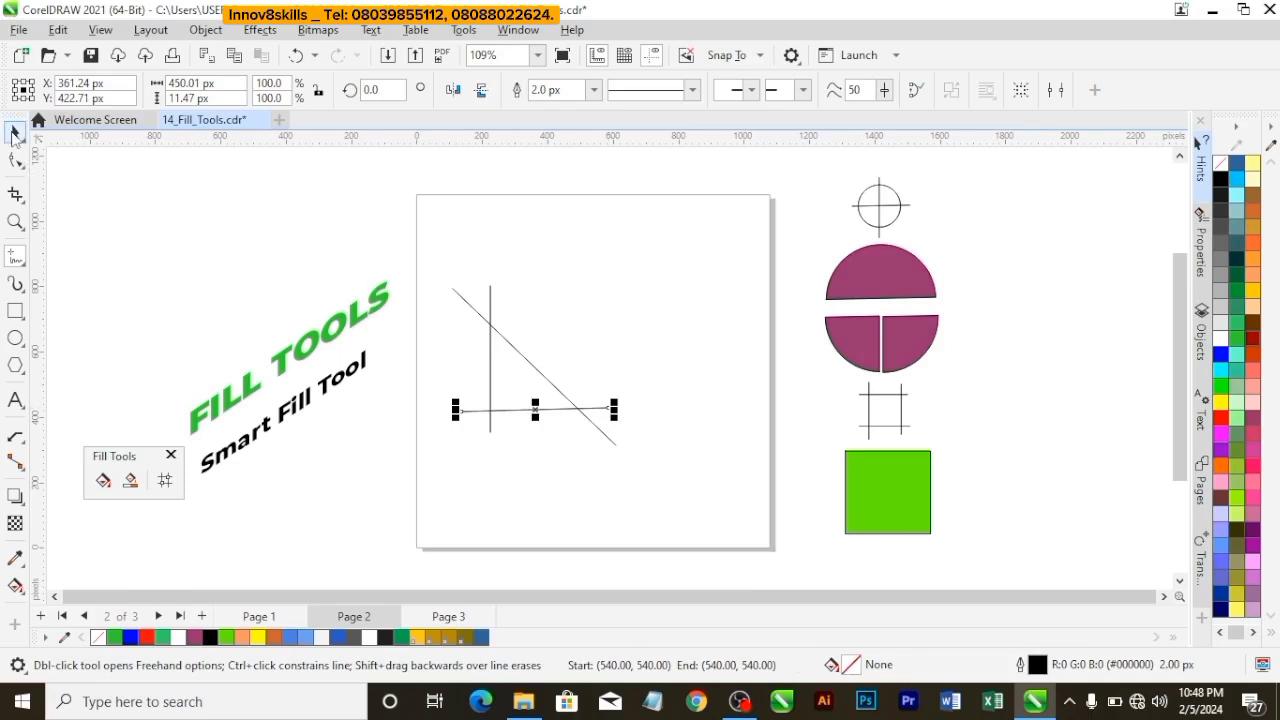
left_click(506, 375)
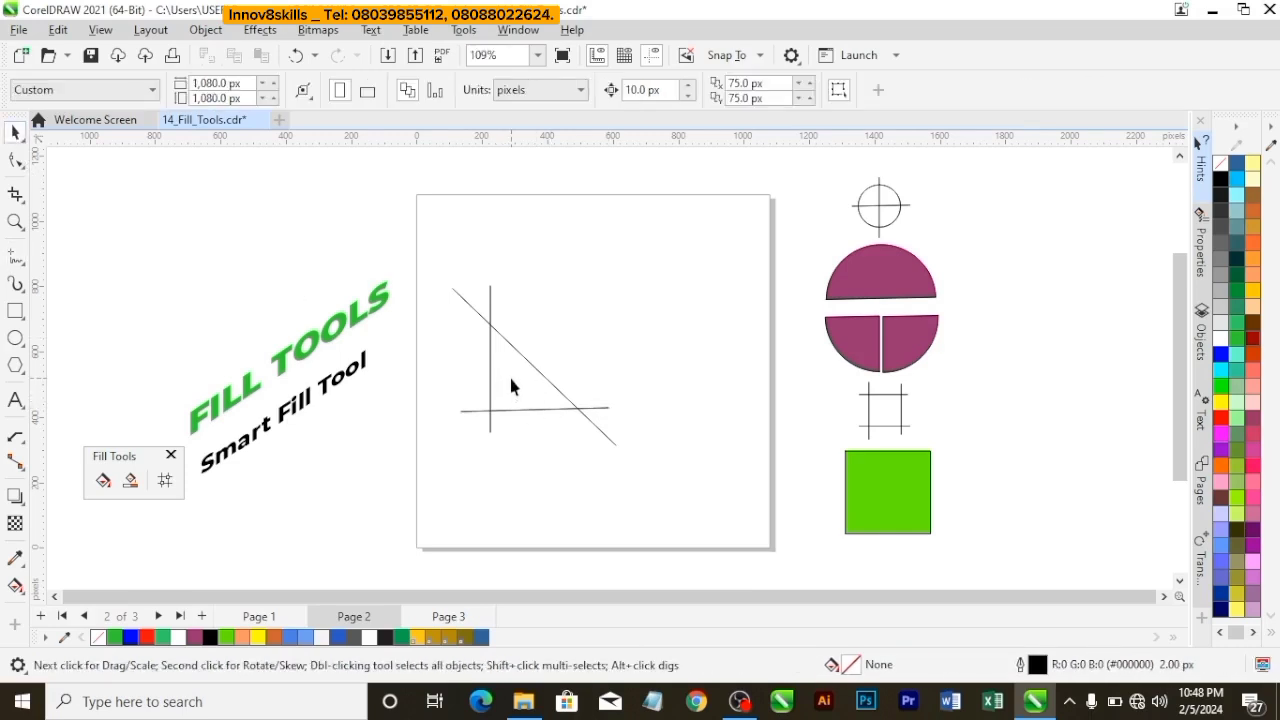
Use Smart Fill with the red fill colour #F52323 on the triangular area enclosed by the three lines.
left_click(130, 480)
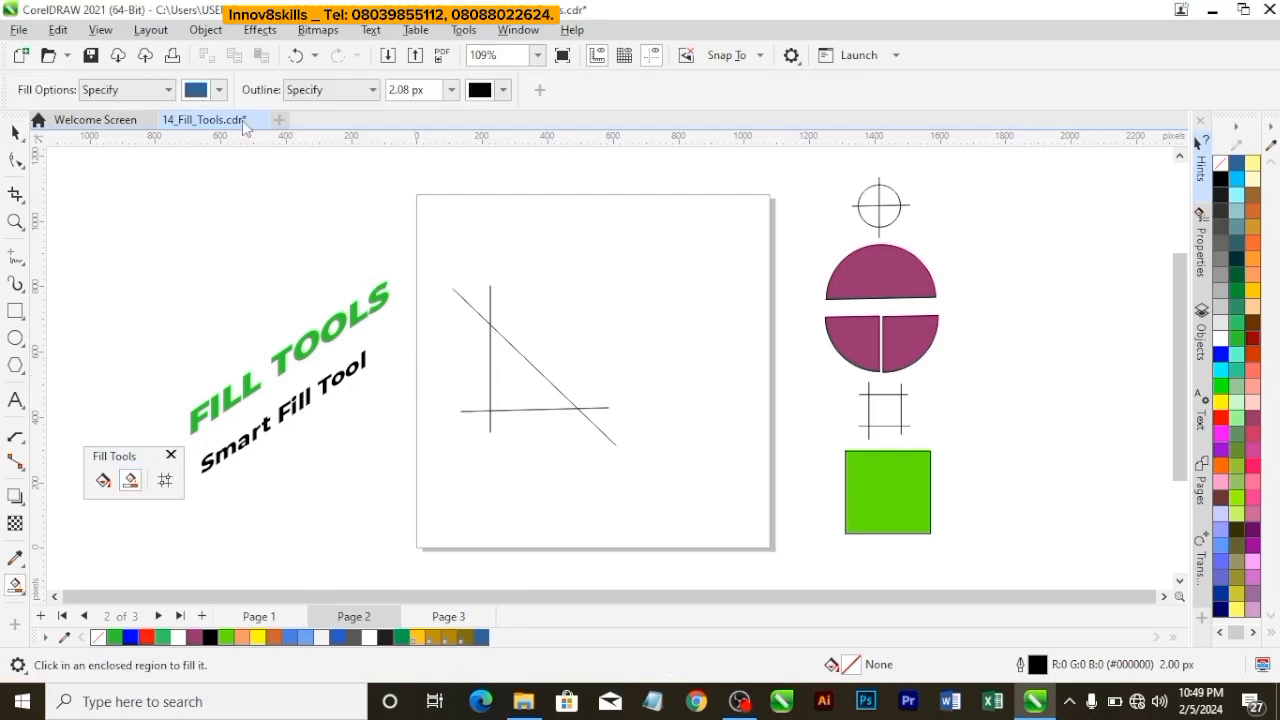
left_click(219, 90)
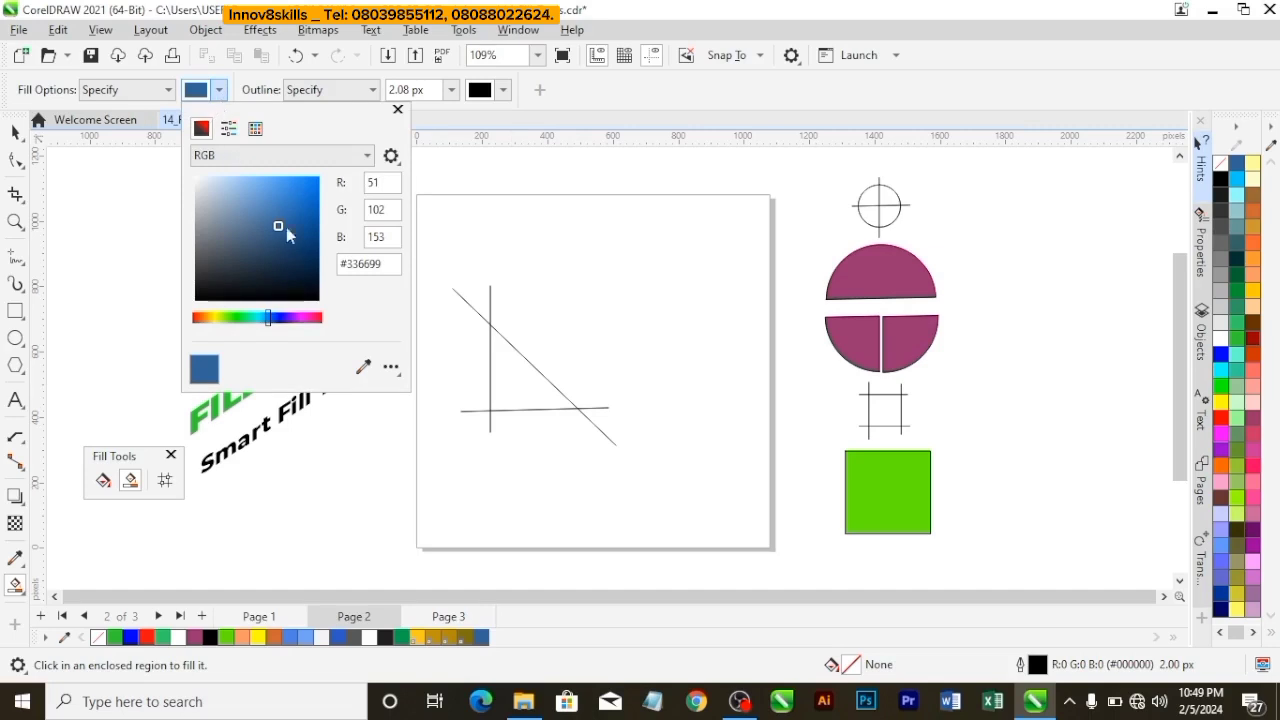
left_click(206, 318)
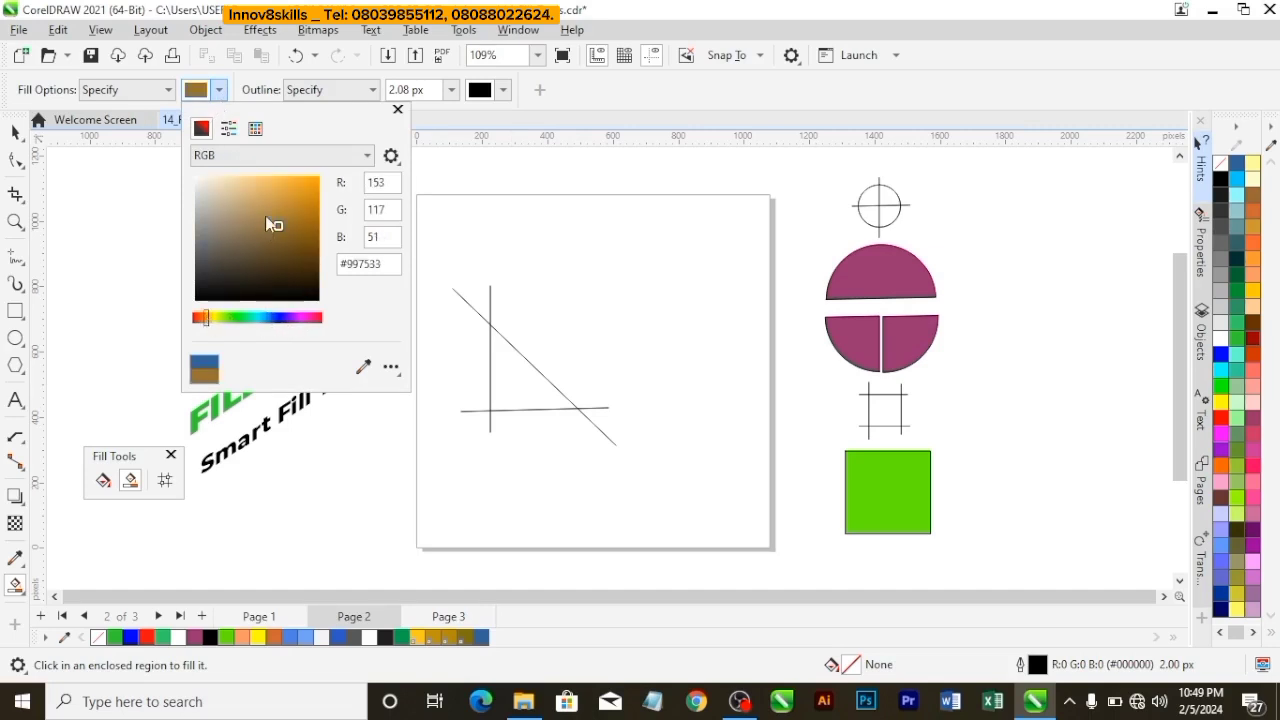
left_click_drag(198, 326, 160, 316)
left_click(301, 181)
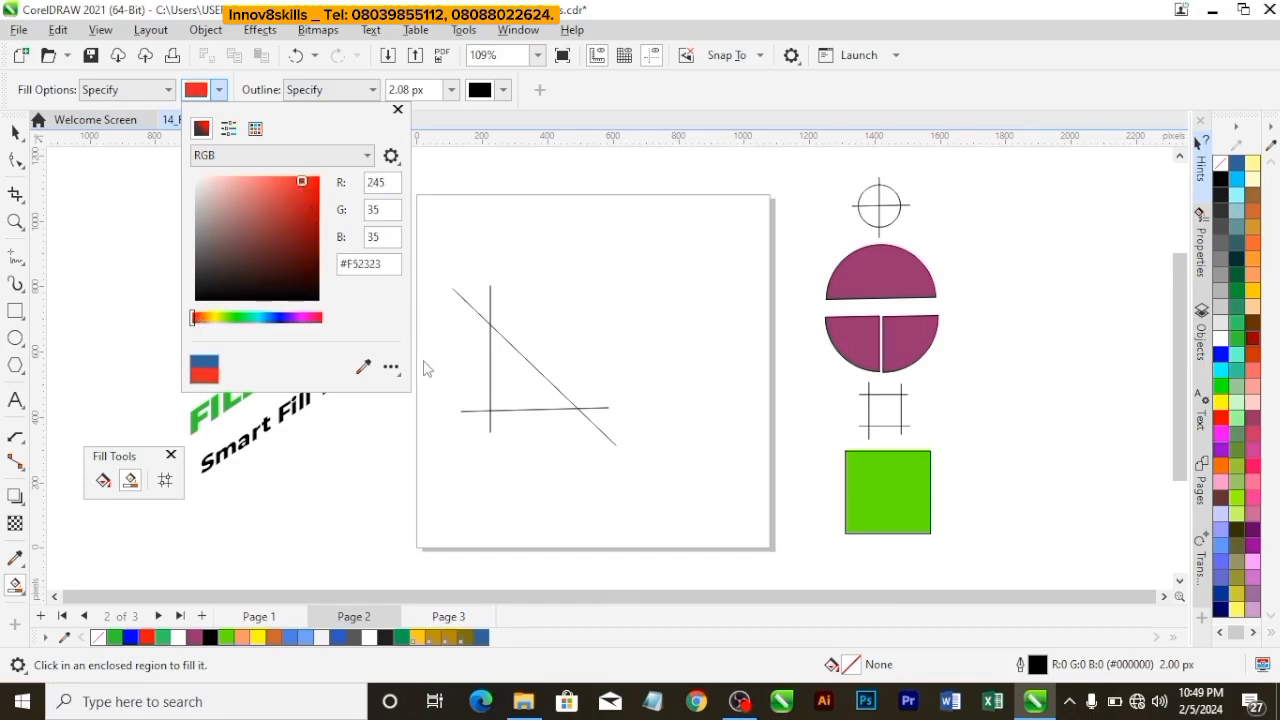
left_click(424, 368)
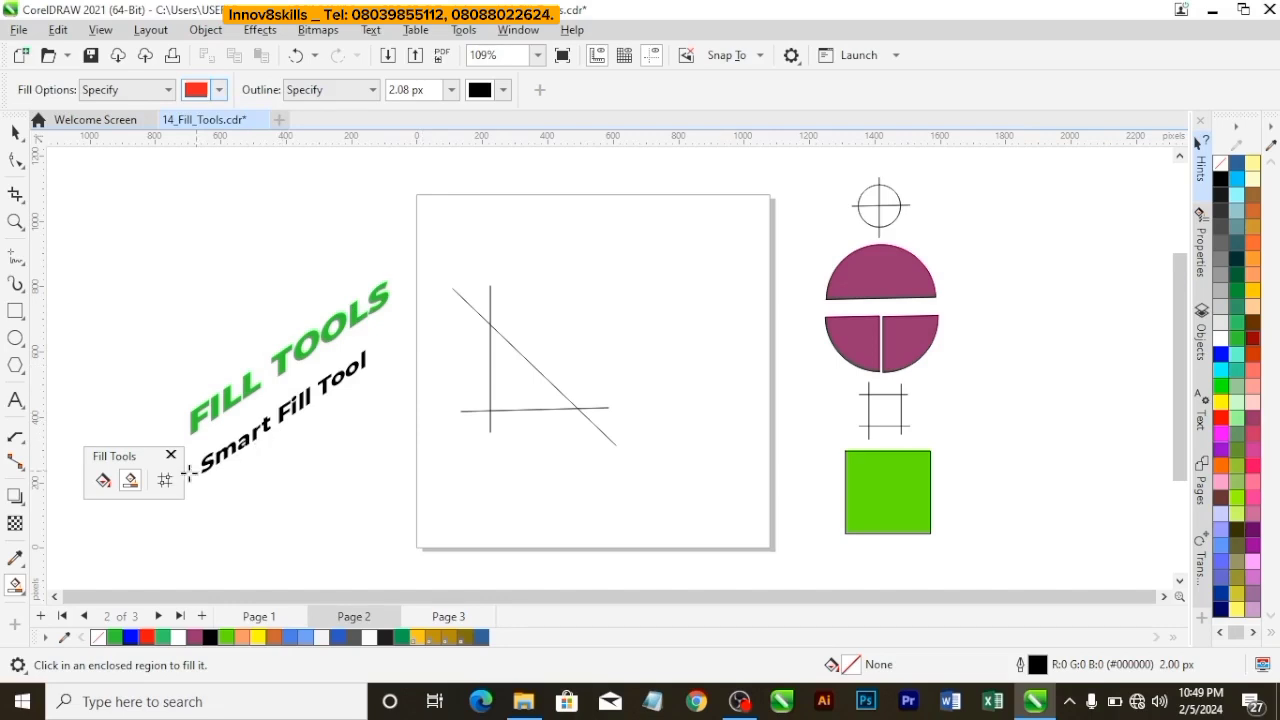
left_click(509, 389)
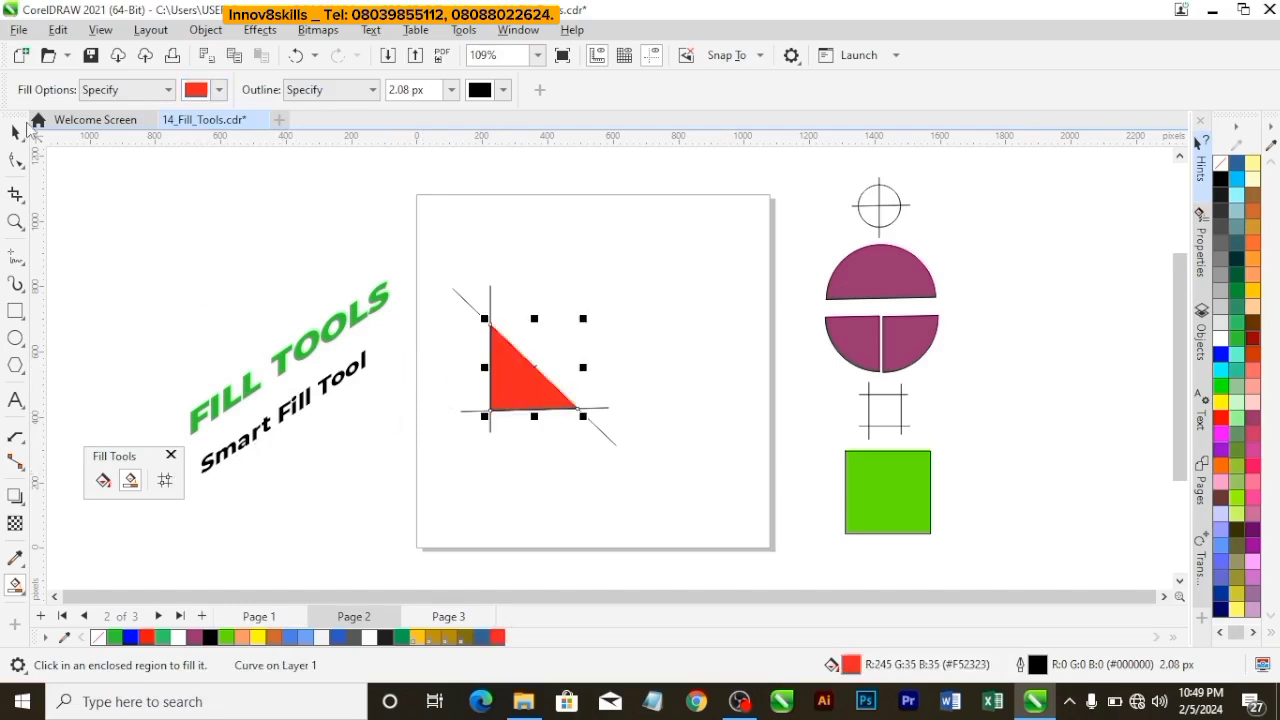
Move the red triangle away from the crossing lines, to about X 705, Y 774 px.
left_click(15, 131)
left_click_drag(514, 390, 627, 317)
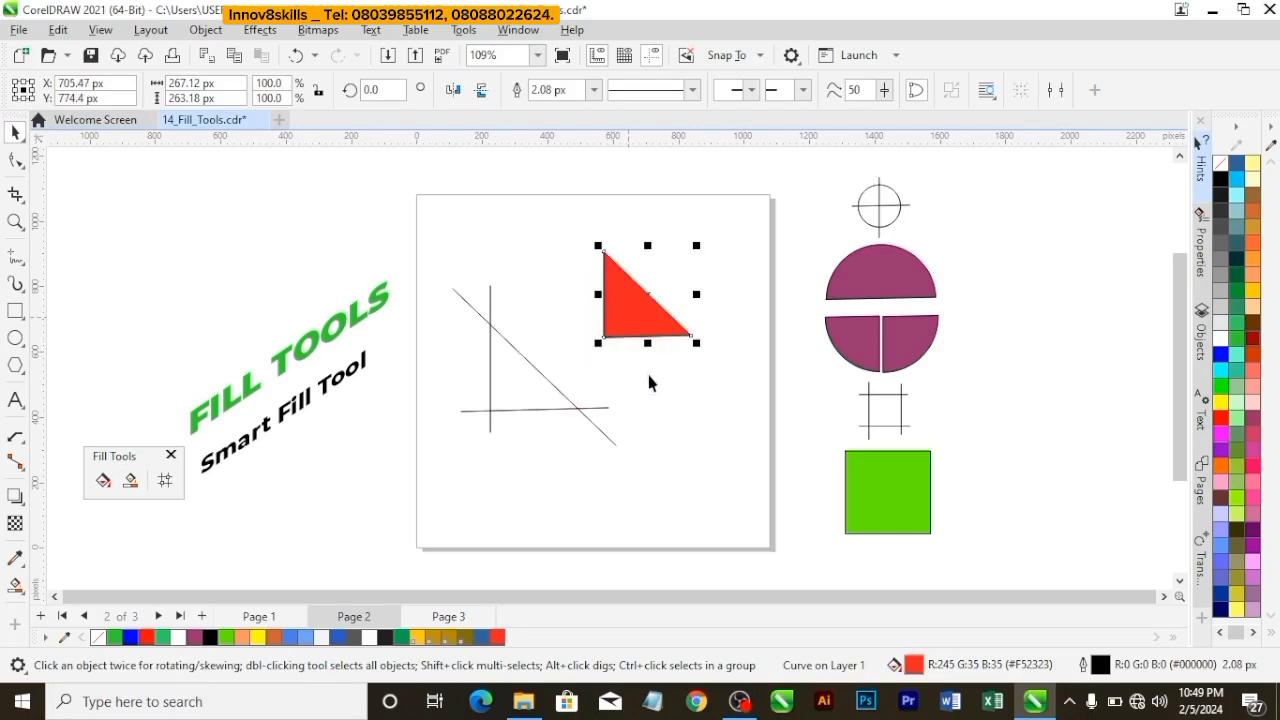
left_click(660, 378)
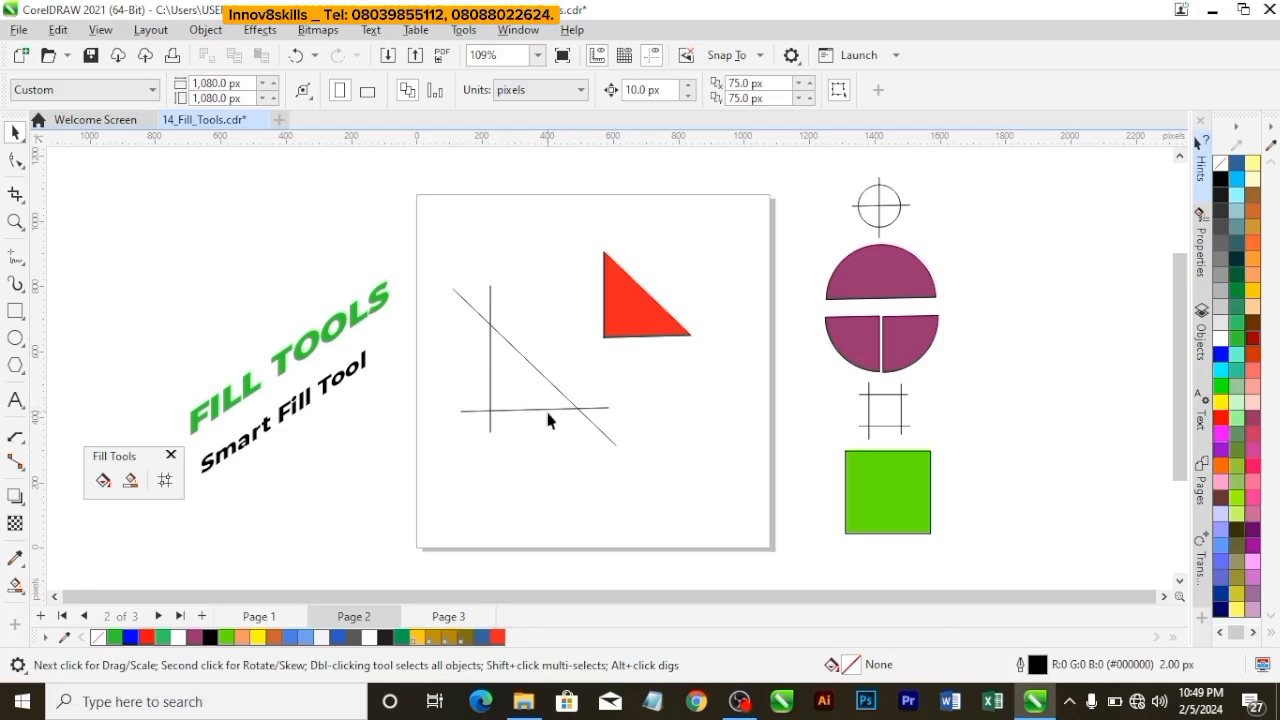
Pull the lines apart by moving the diagonal to about X 590, Y 594 px and the vertical to about X 131, Y 523 px.
left_click(628, 320)
left_click(554, 373)
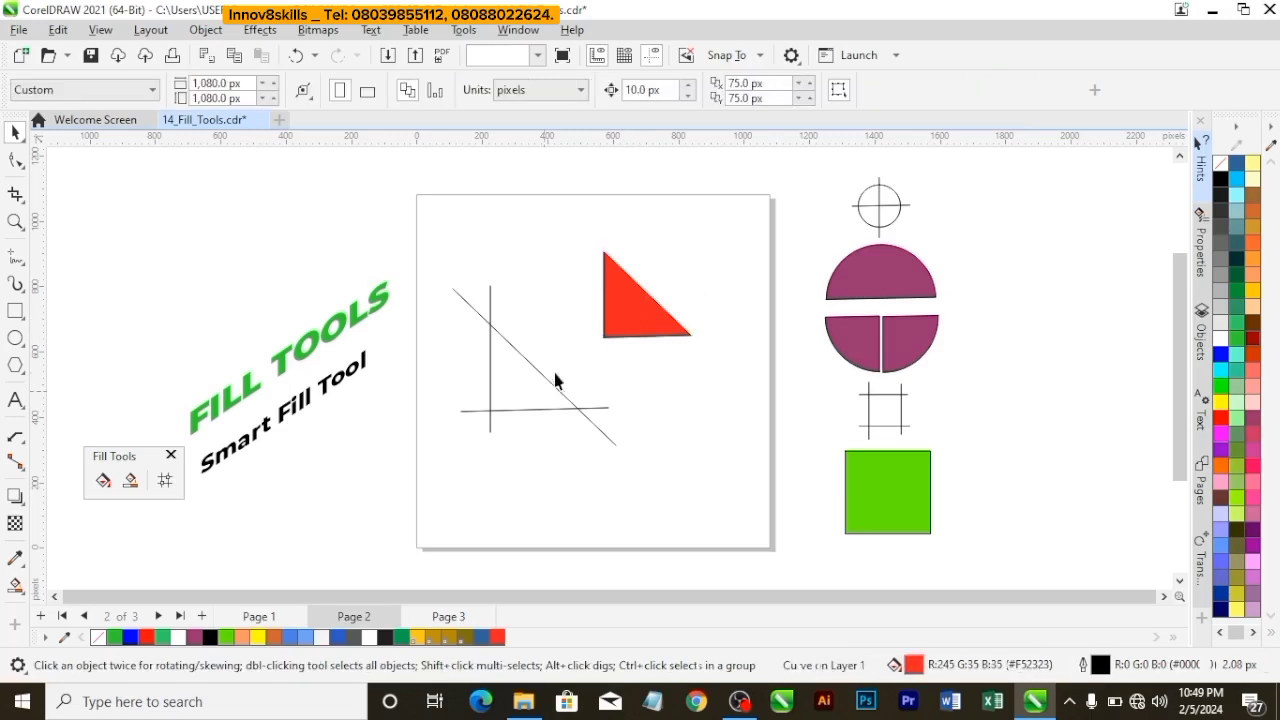
left_click_drag(550, 382, 625, 368)
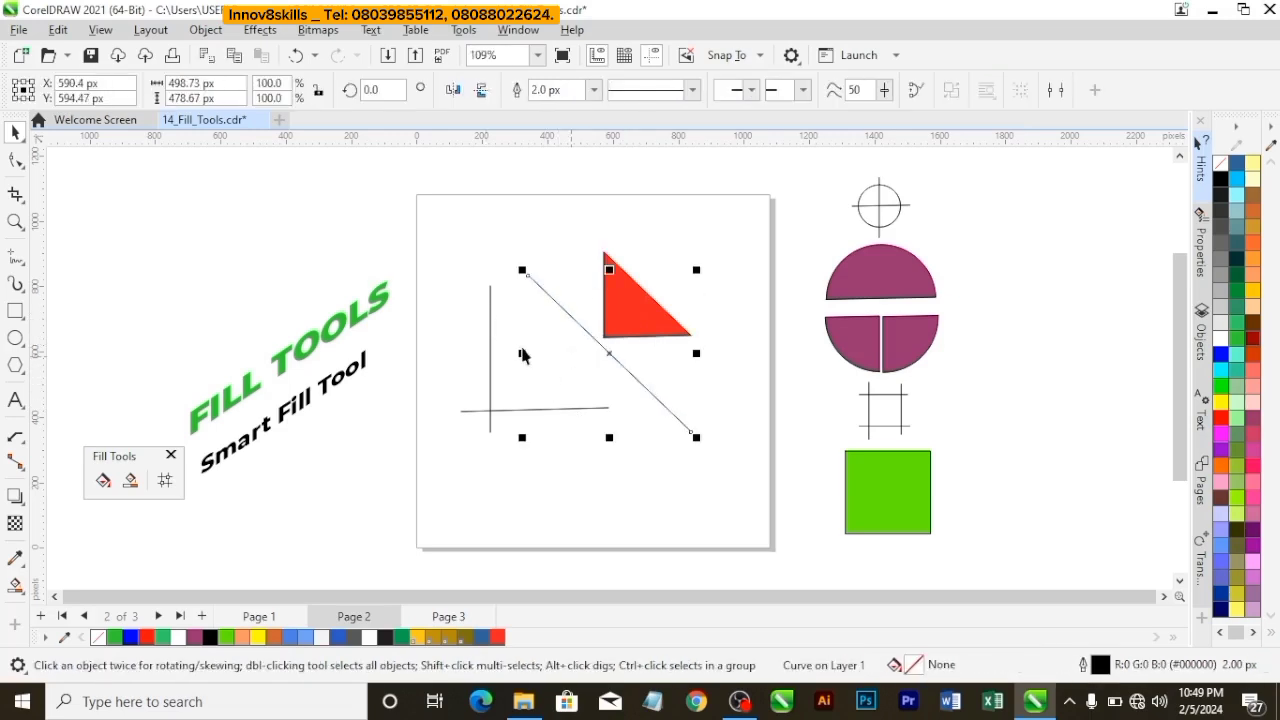
left_click(468, 357)
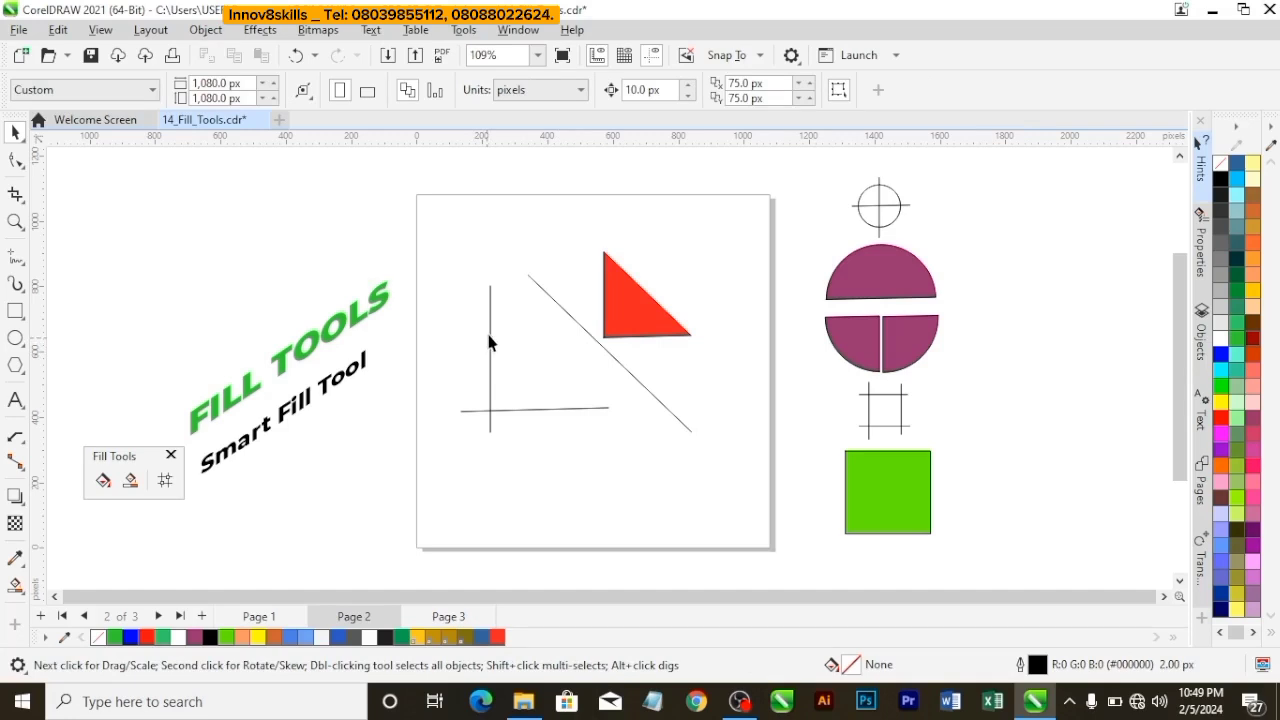
left_click_drag(491, 337, 460, 340)
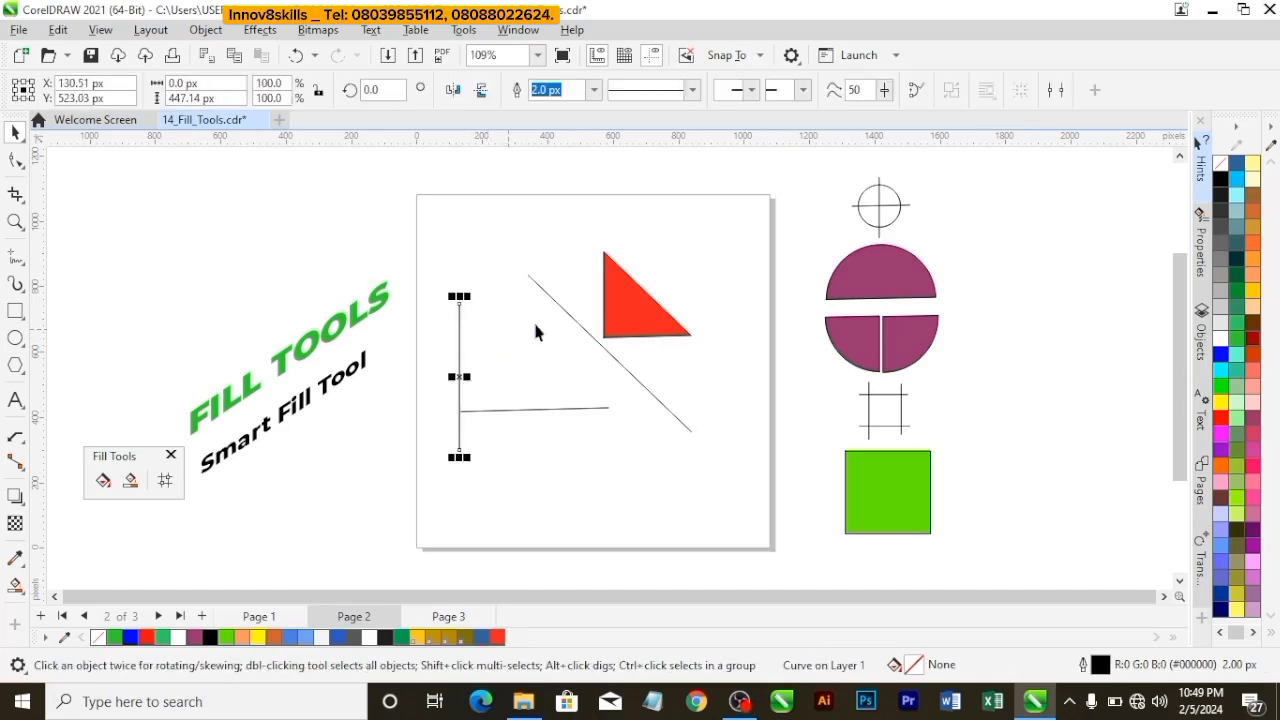
Delete the three lines and move the red triangle off the page to about X 2064, Y 688 px.
left_click_drag(421, 263, 581, 468)
key("Delete")
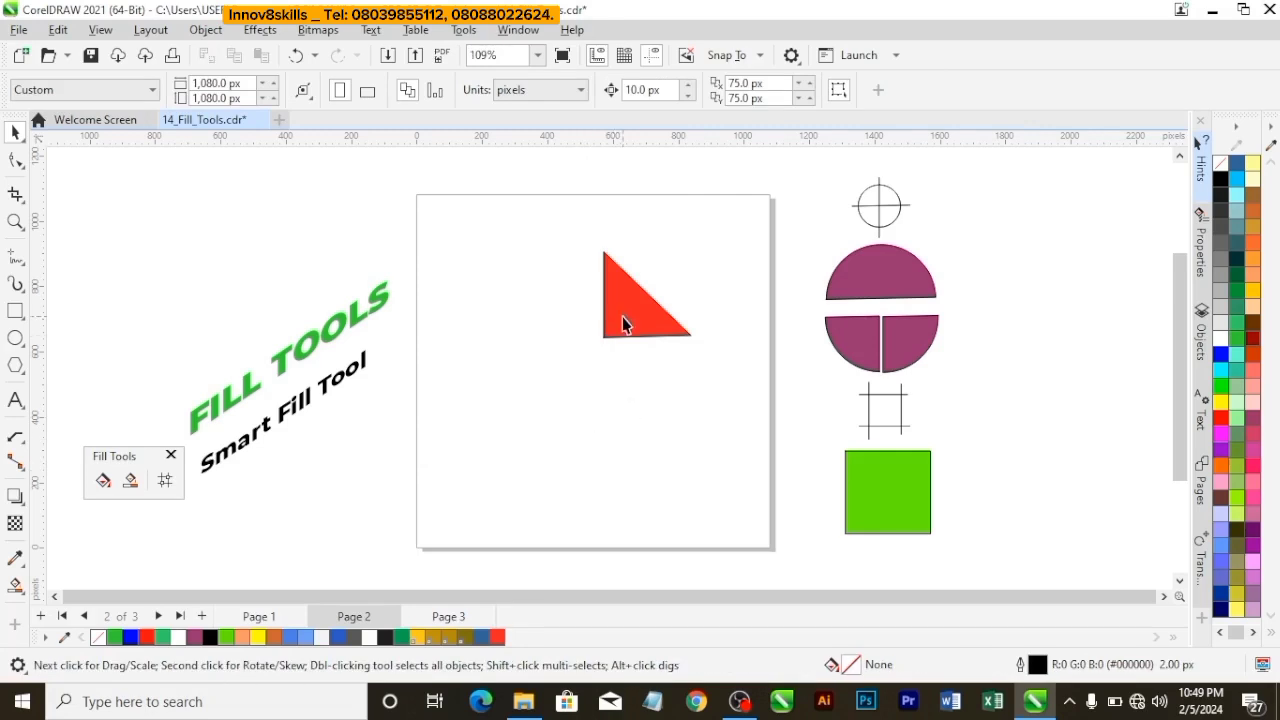
left_click_drag(622, 316, 1066, 344)
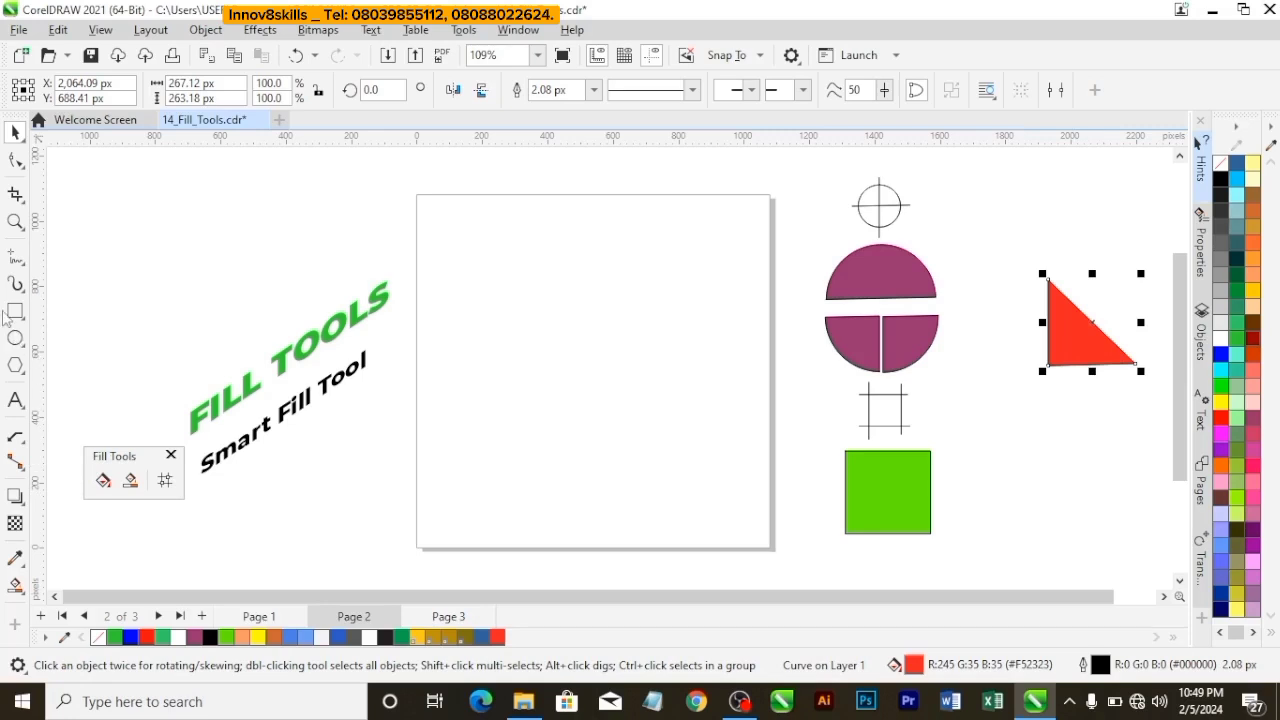
Draw four crossing freehand lines enclosing an irregular quadrilateral: two upright ones about 404 and 490 px tall, and two crosswise ones about 593 and 611 px wide.
left_click(15, 262)
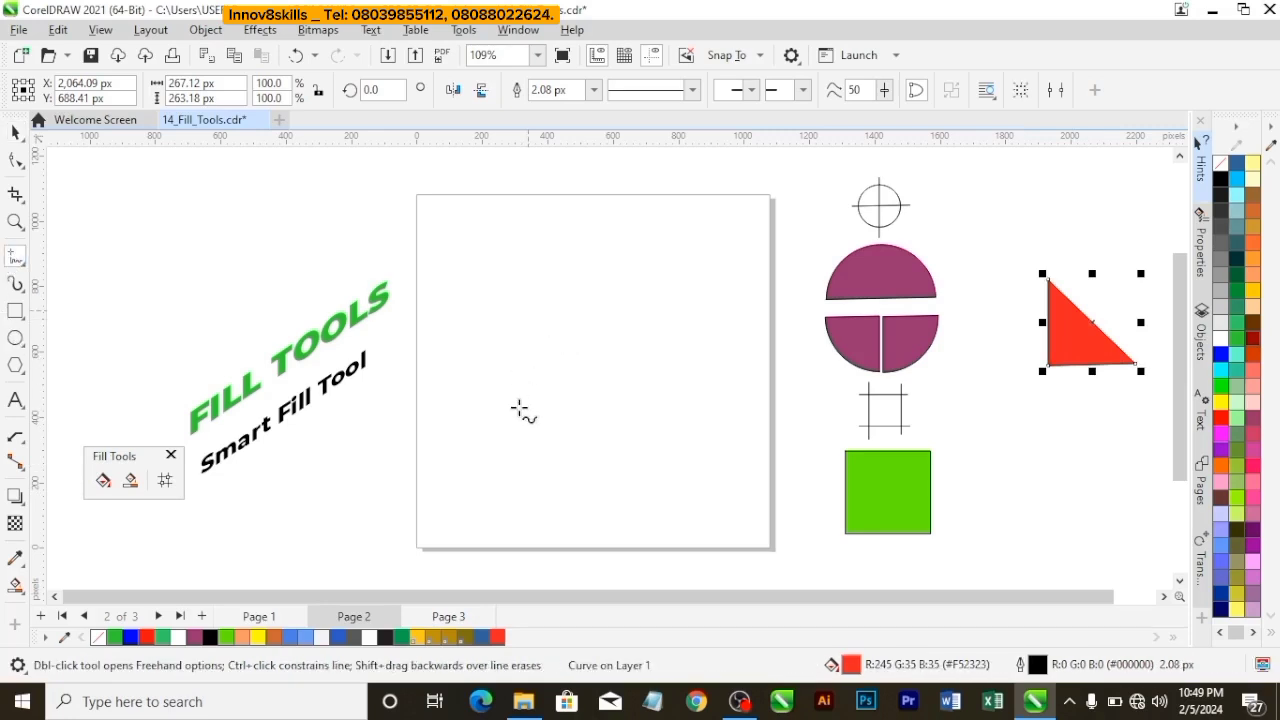
left_click(498, 303)
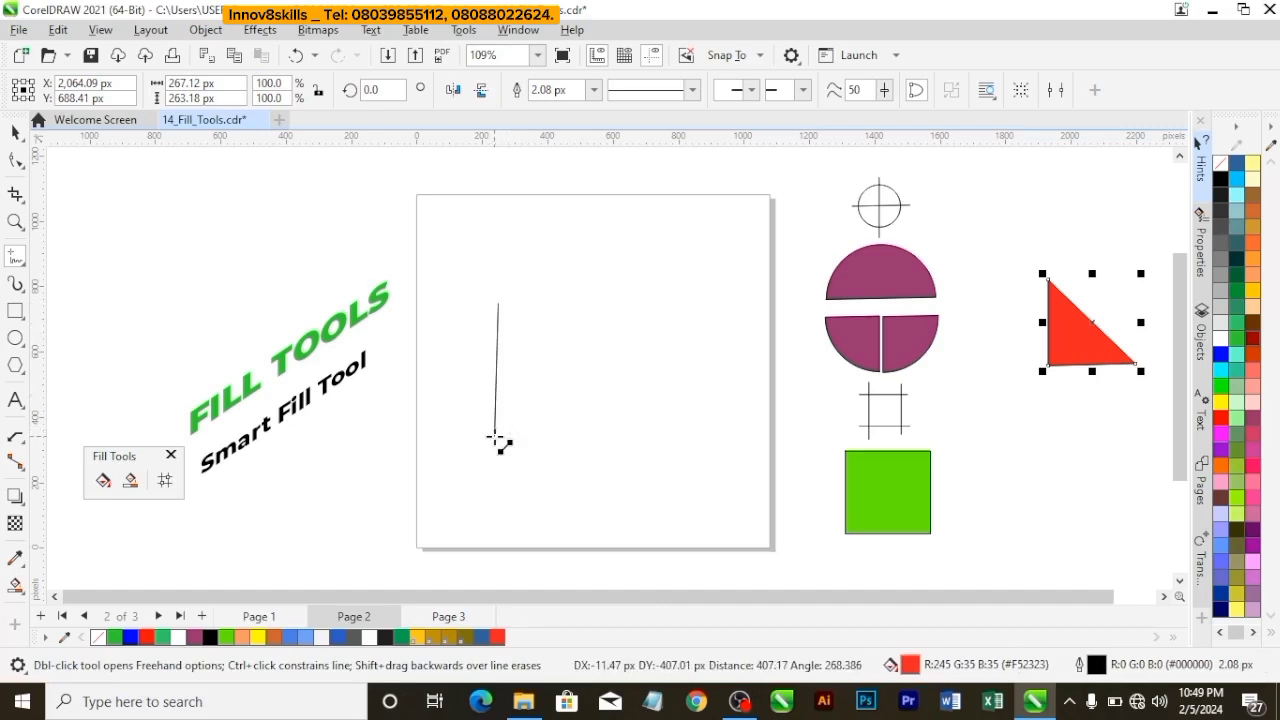
left_click(496, 437)
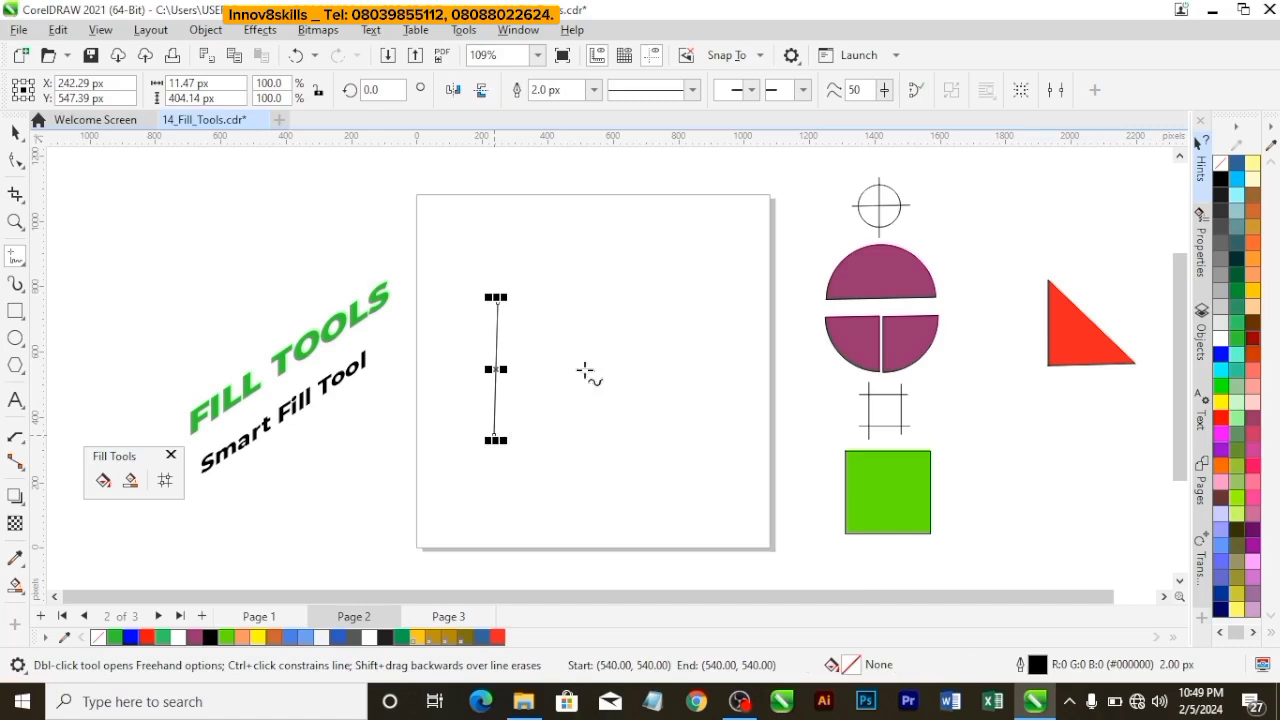
left_click(596, 309)
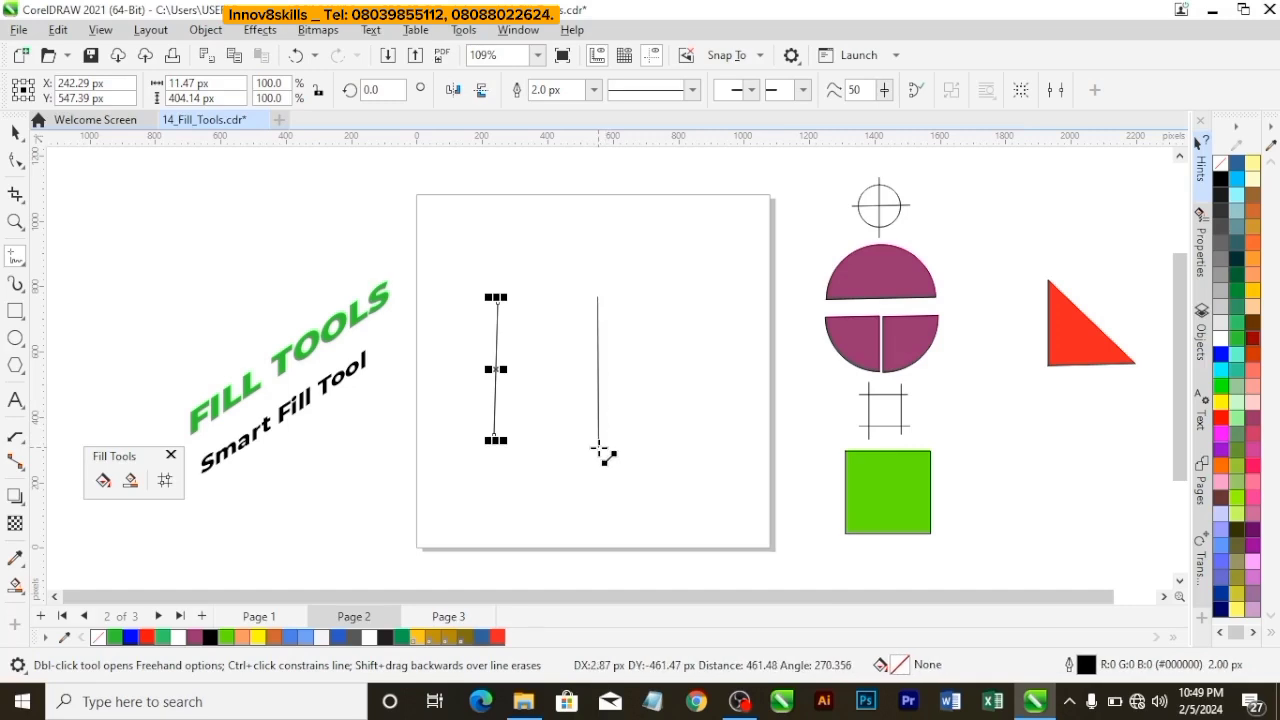
left_click(632, 457)
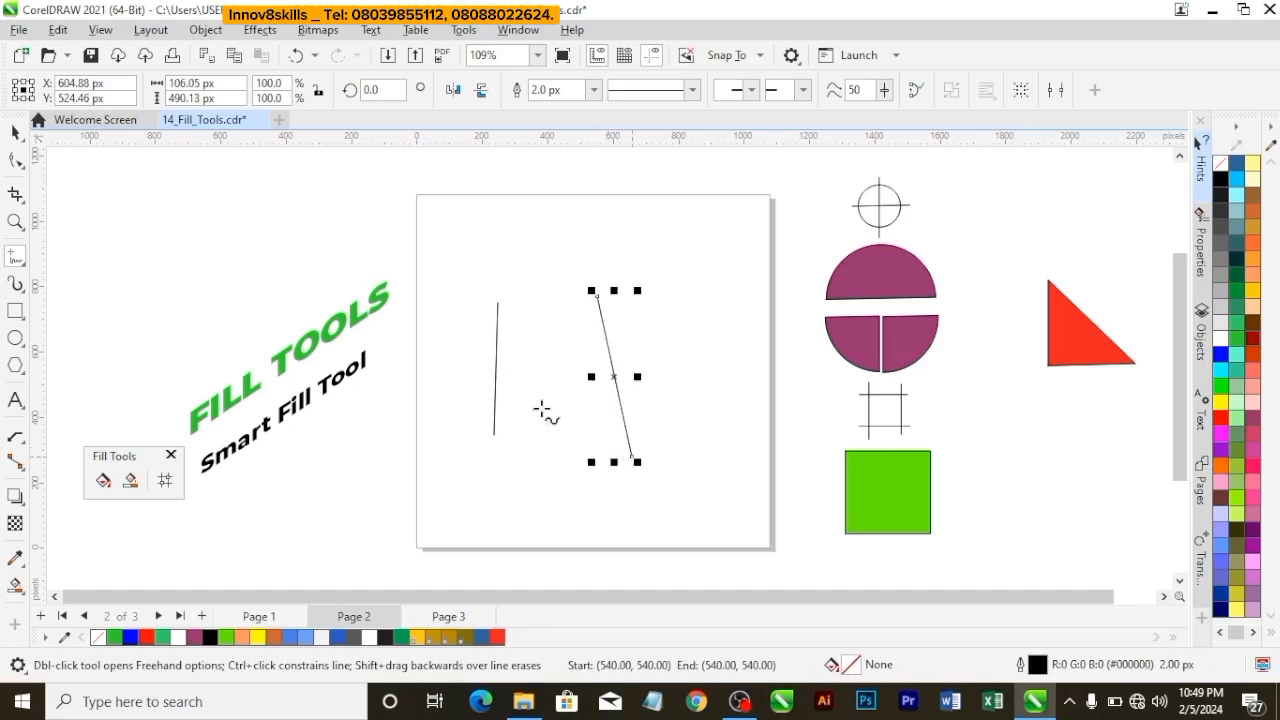
left_click(451, 323)
left_click(652, 320)
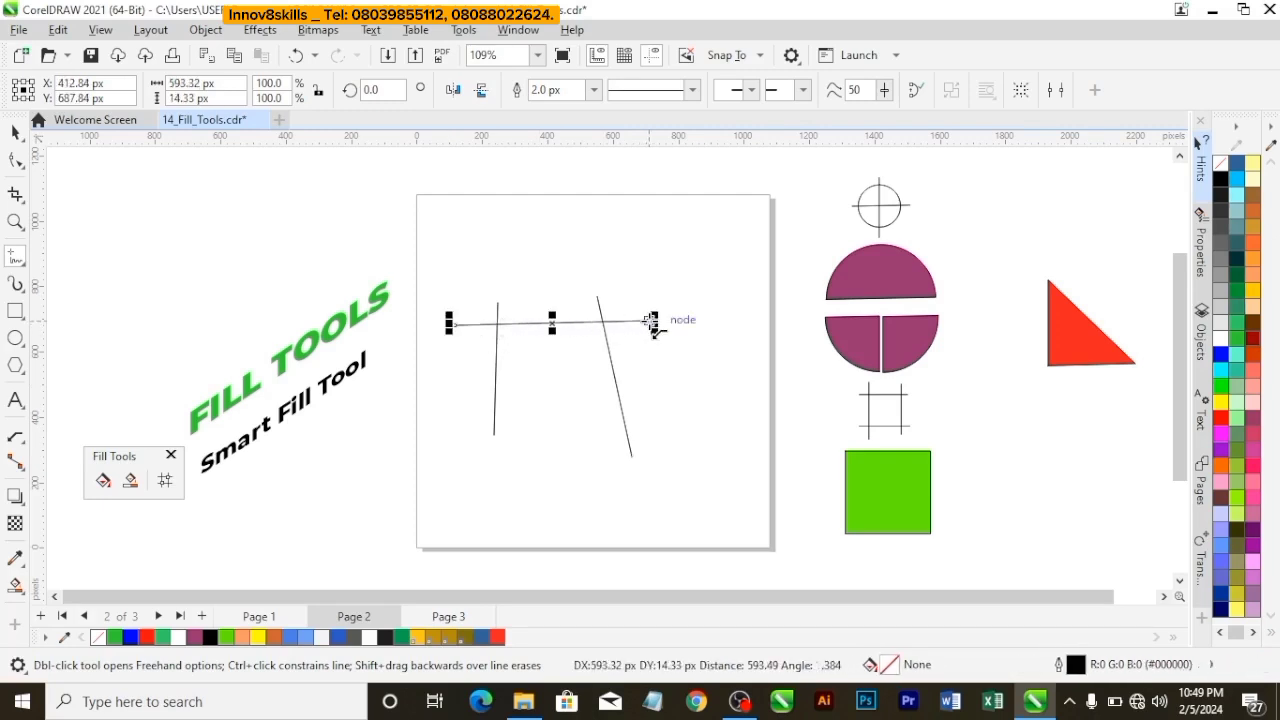
left_click(463, 431)
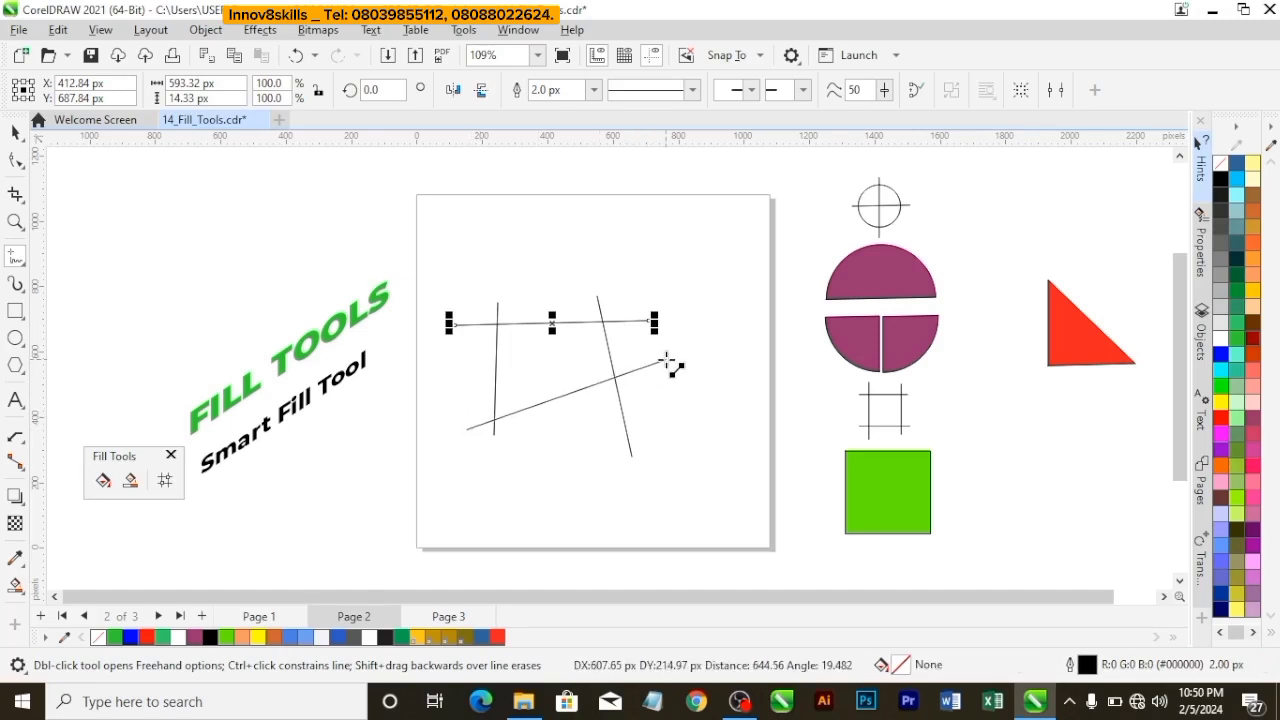
left_click(666, 359)
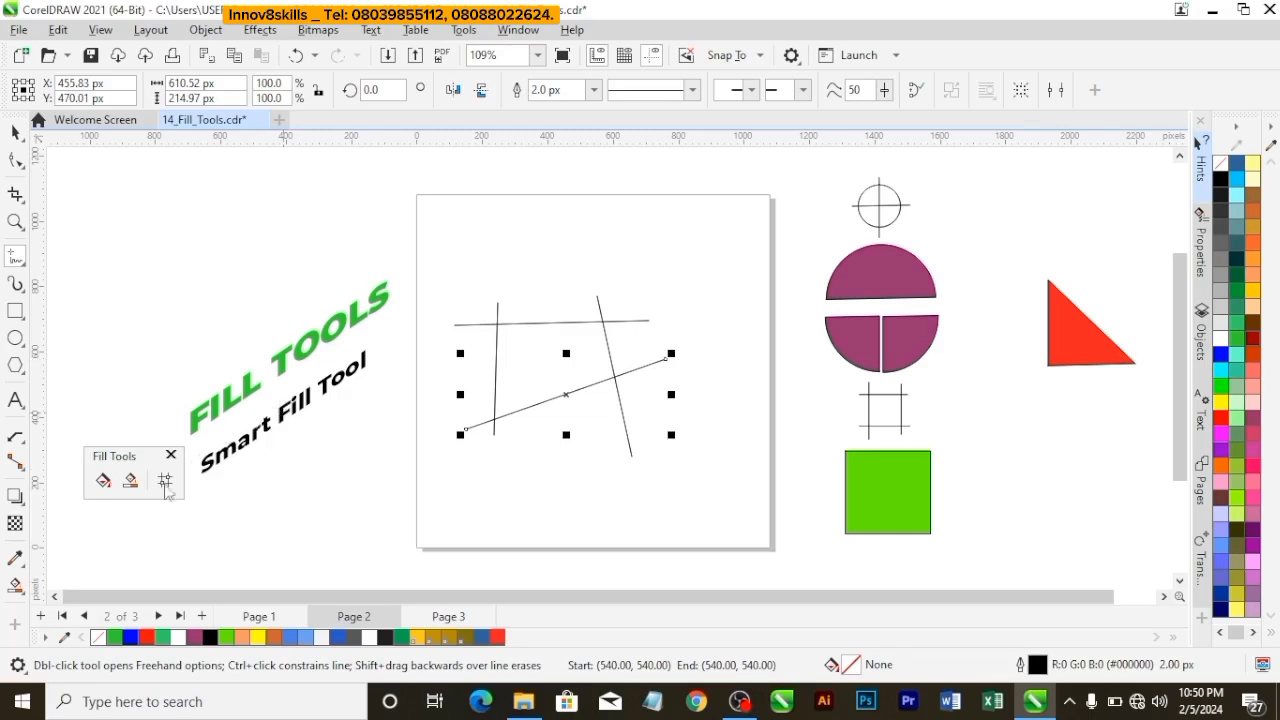
Use Smart Fill with the teal fill colour #16C9A5 on the quadrilateral area enclosed by the four lines.
left_click(131, 481)
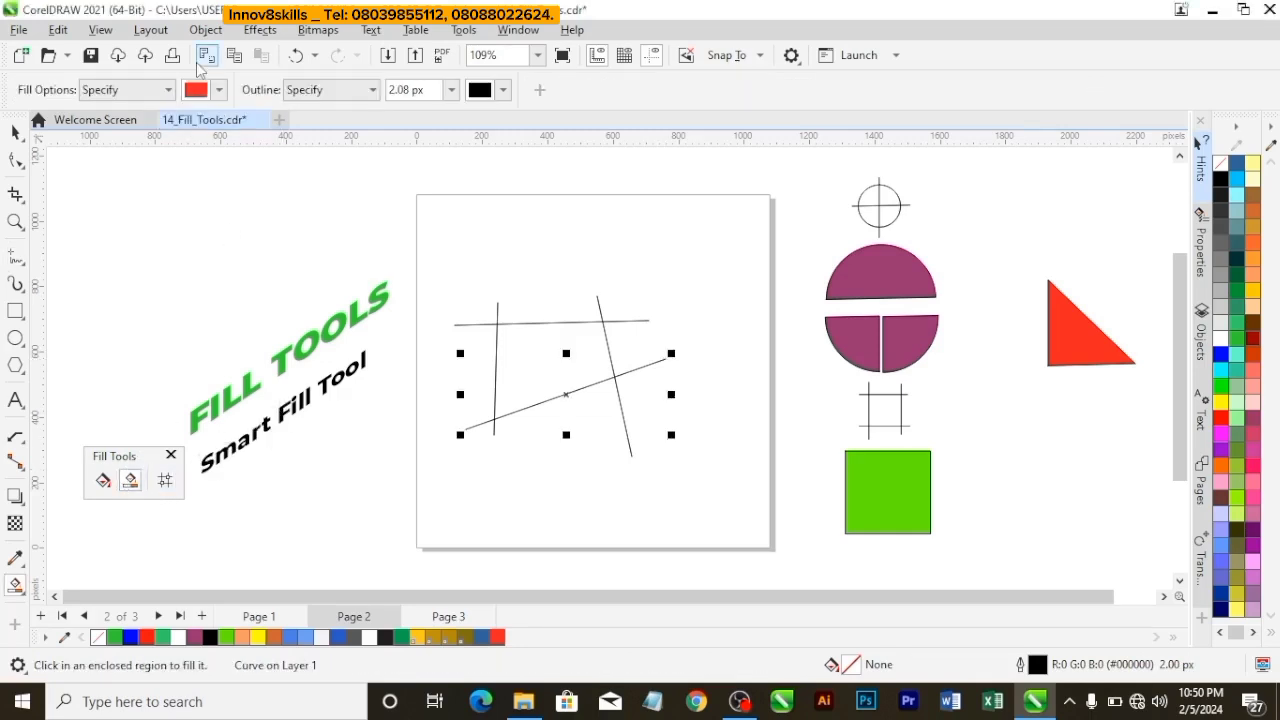
left_click(218, 91)
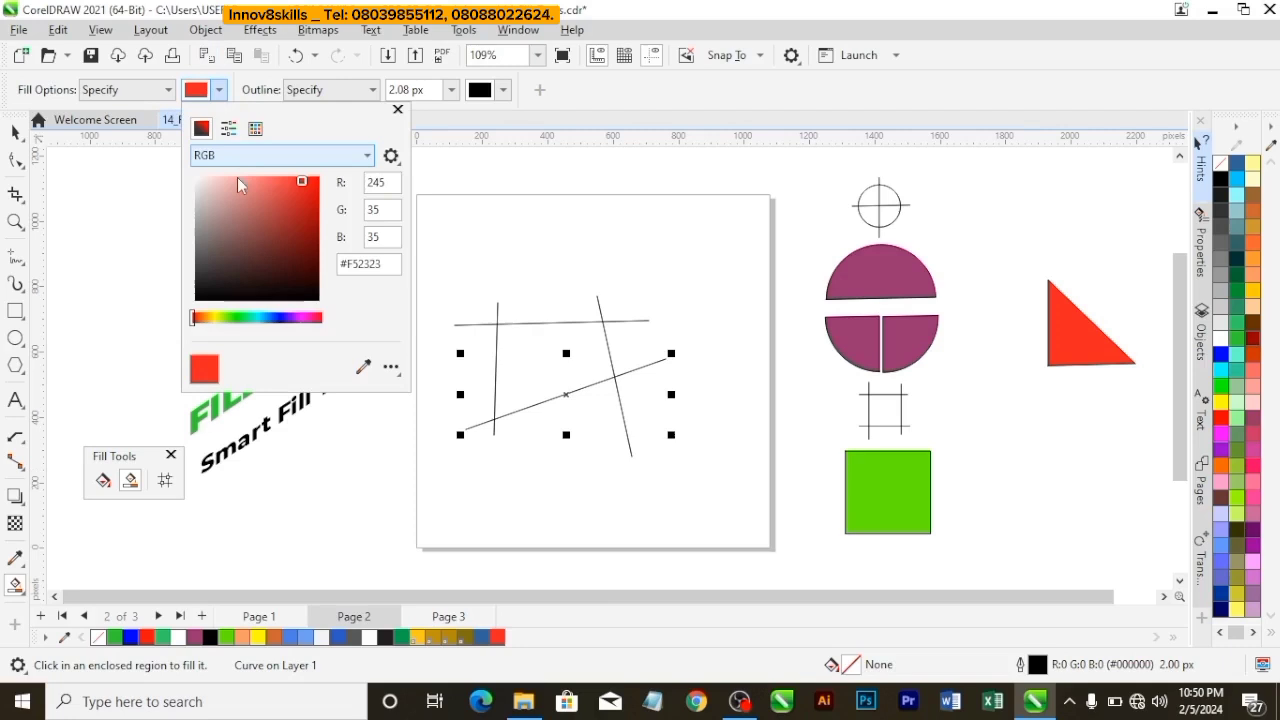
left_click(252, 317)
left_click(306, 205)
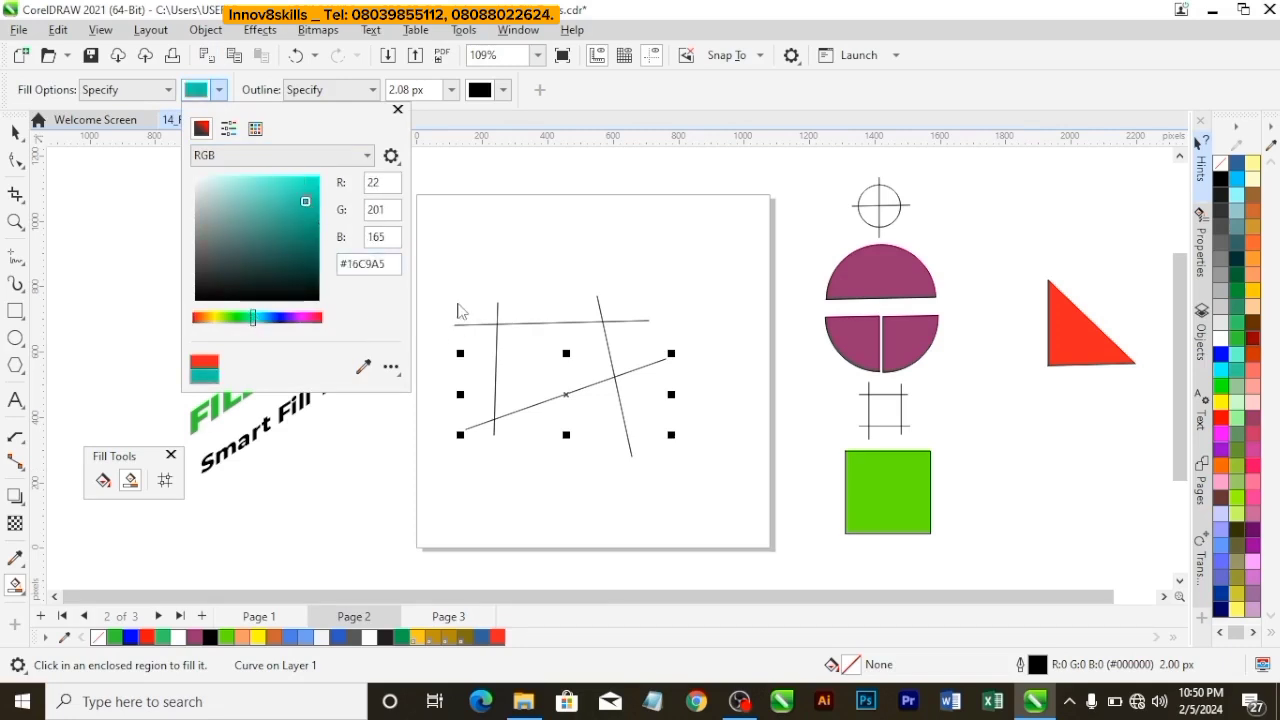
left_click(545, 354)
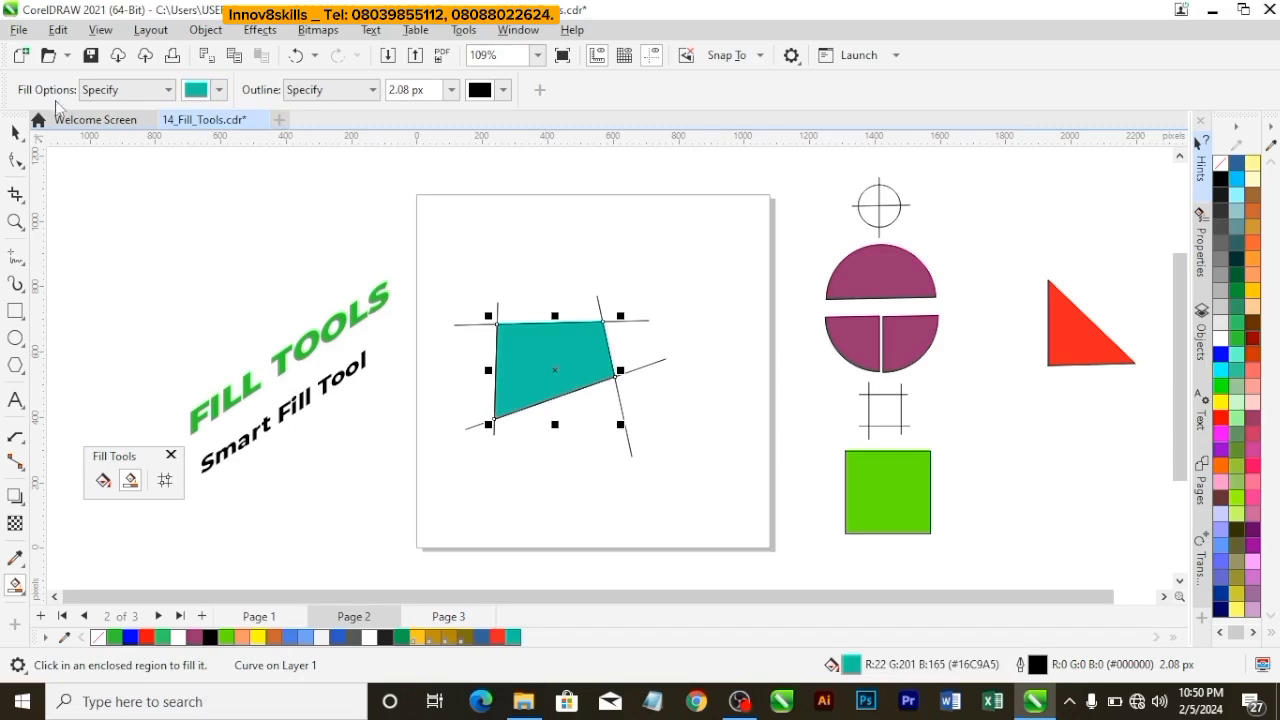
Move the teal quadrilateral off the page, above the red triangle, to about X 1910, Y 930 px.
key("space")
left_click_drag(562, 367, 1052, 240)
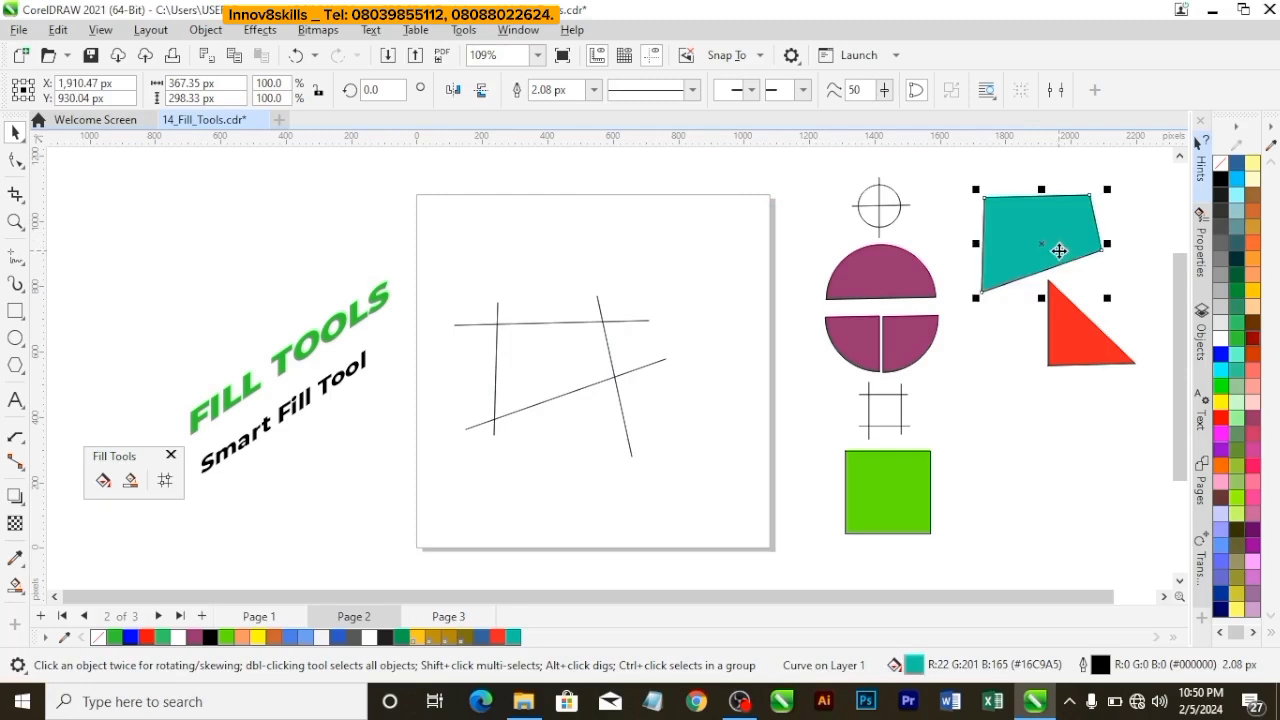
left_click(1019, 405)
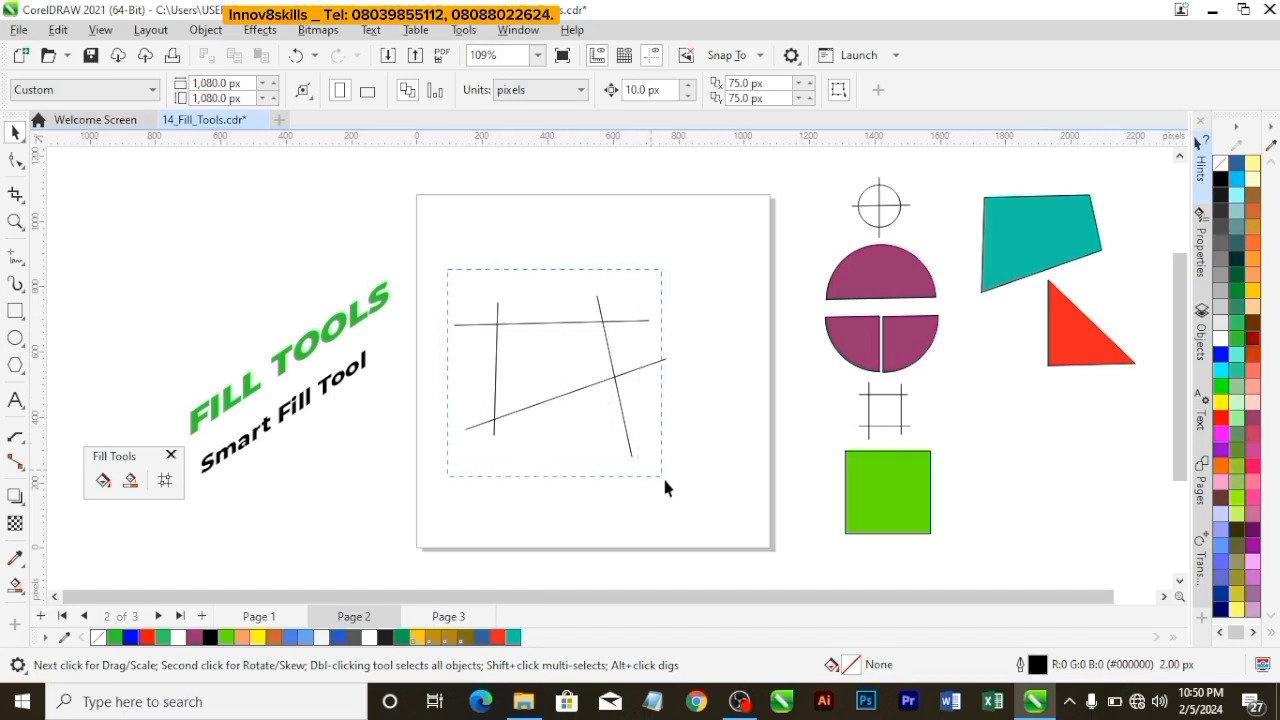
Delete the four crossing lines and draw a circle about 565 px in diameter near the middle of the page.
left_click_drag(664, 479, 673, 480)
key("Delete")
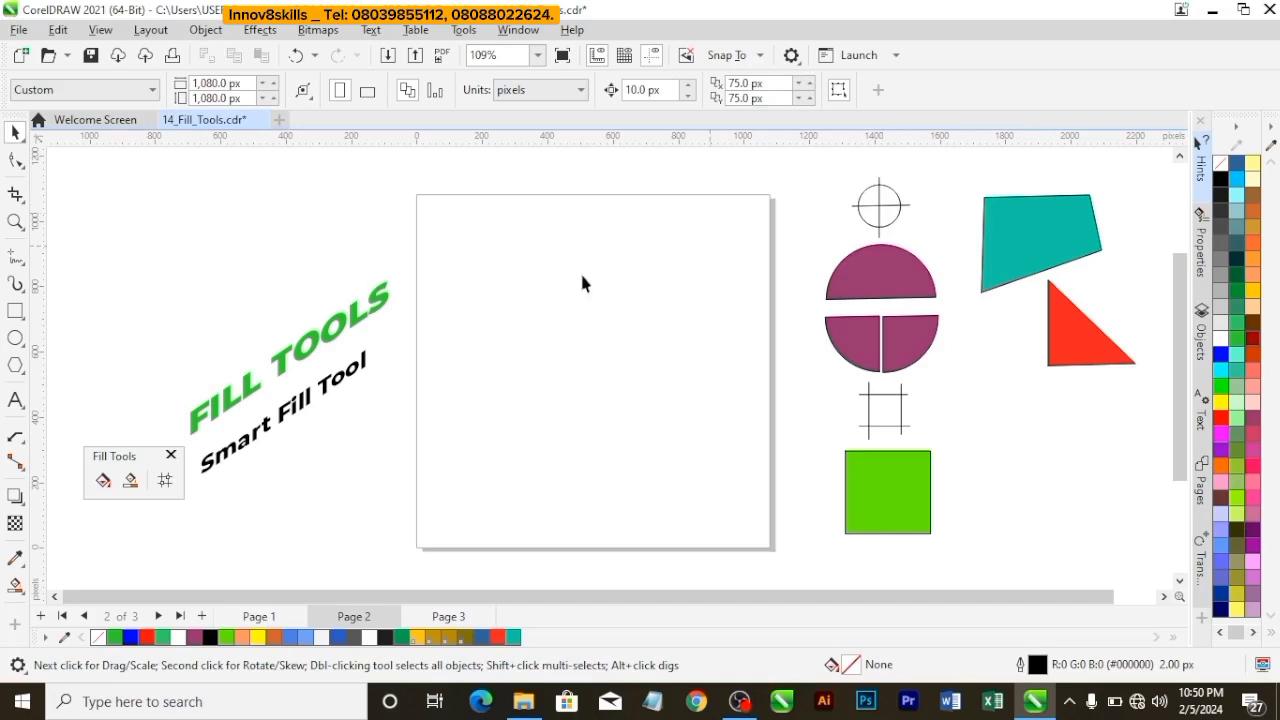
left_click(15, 338)
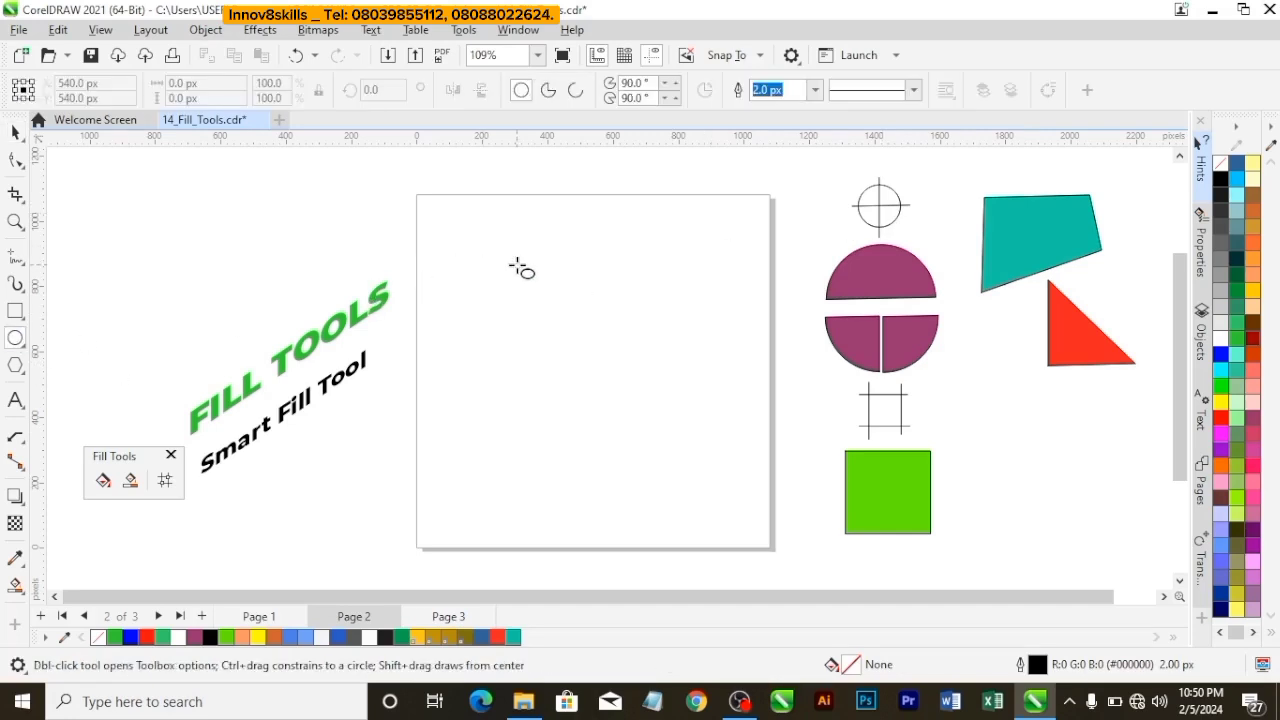
left_click_drag(496, 258, 700, 410)
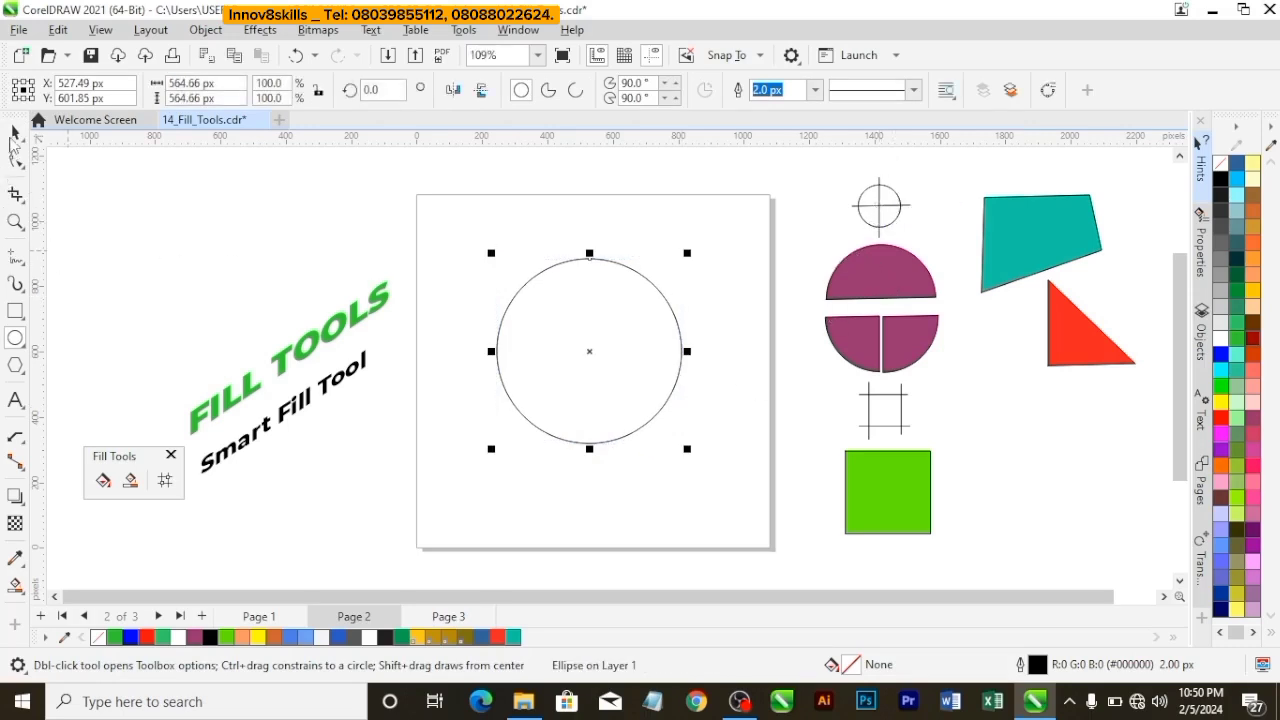
Try to divide the circle with an upright freehand line about 699 px tall.
left_click(14, 135)
left_click(441, 244)
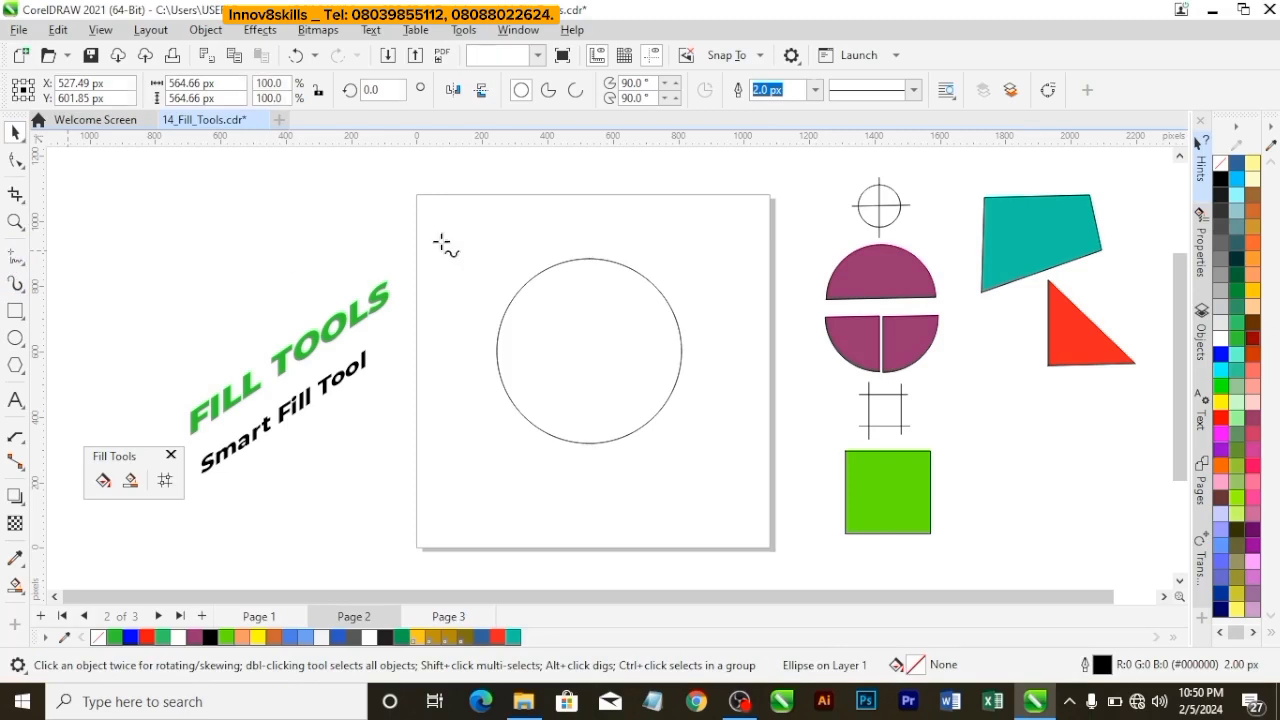
key("F5")
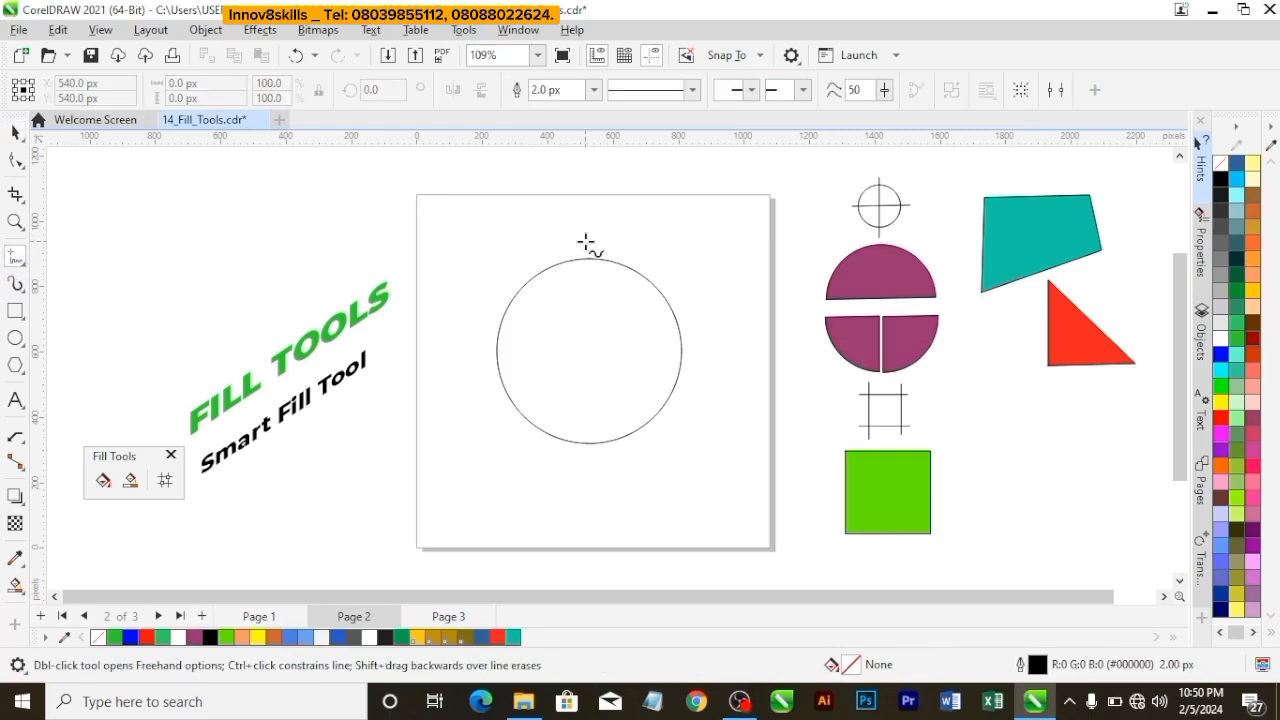
left_click(586, 243)
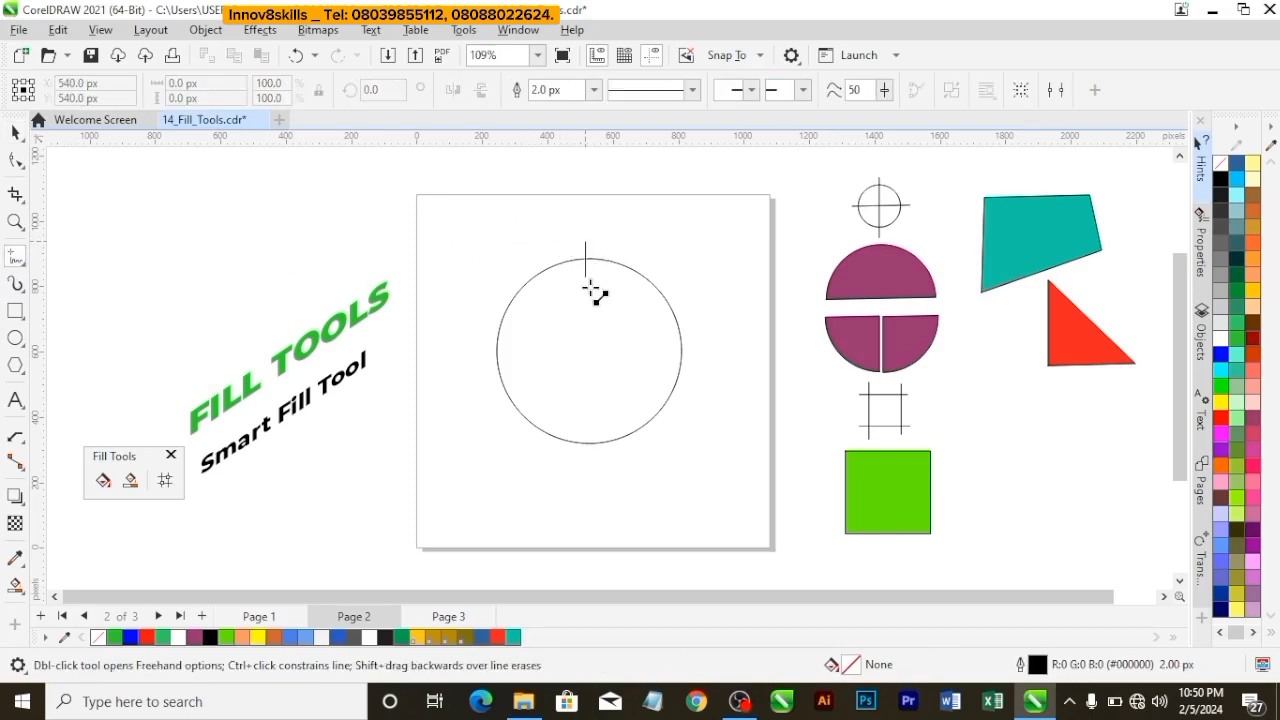
left_click(600, 471)
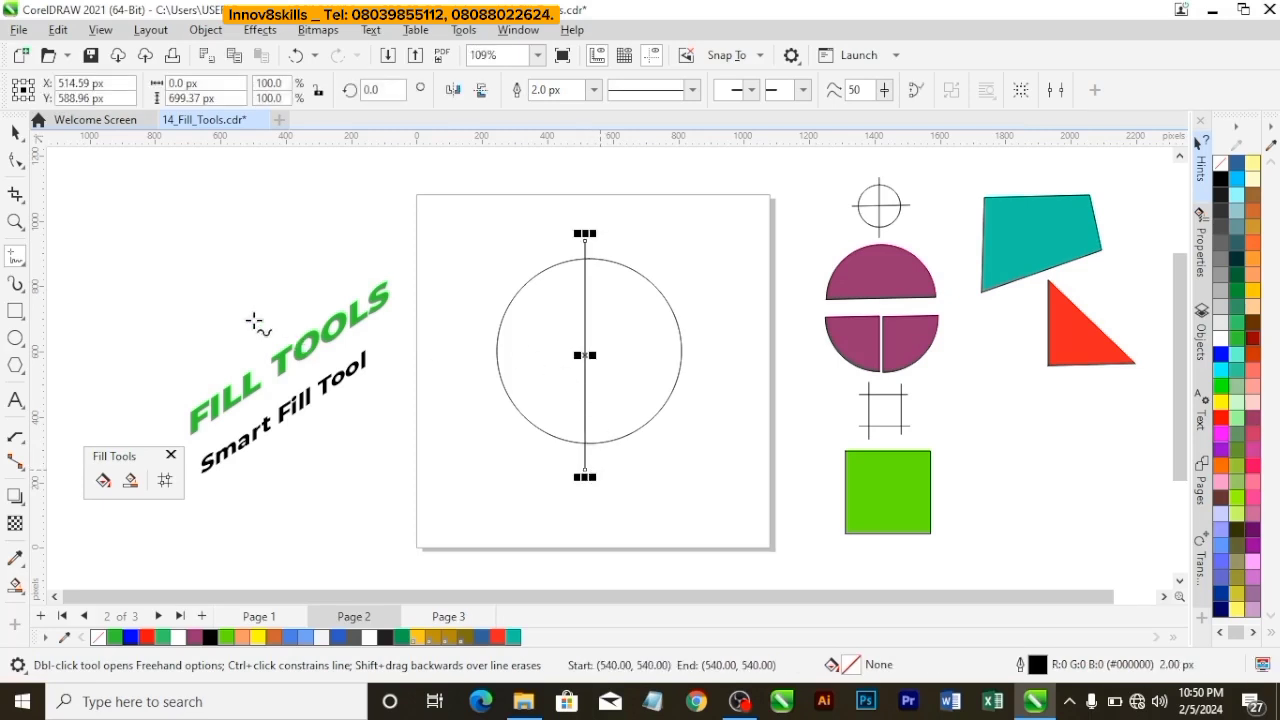
left_click(15, 132)
key("ctrl+z")
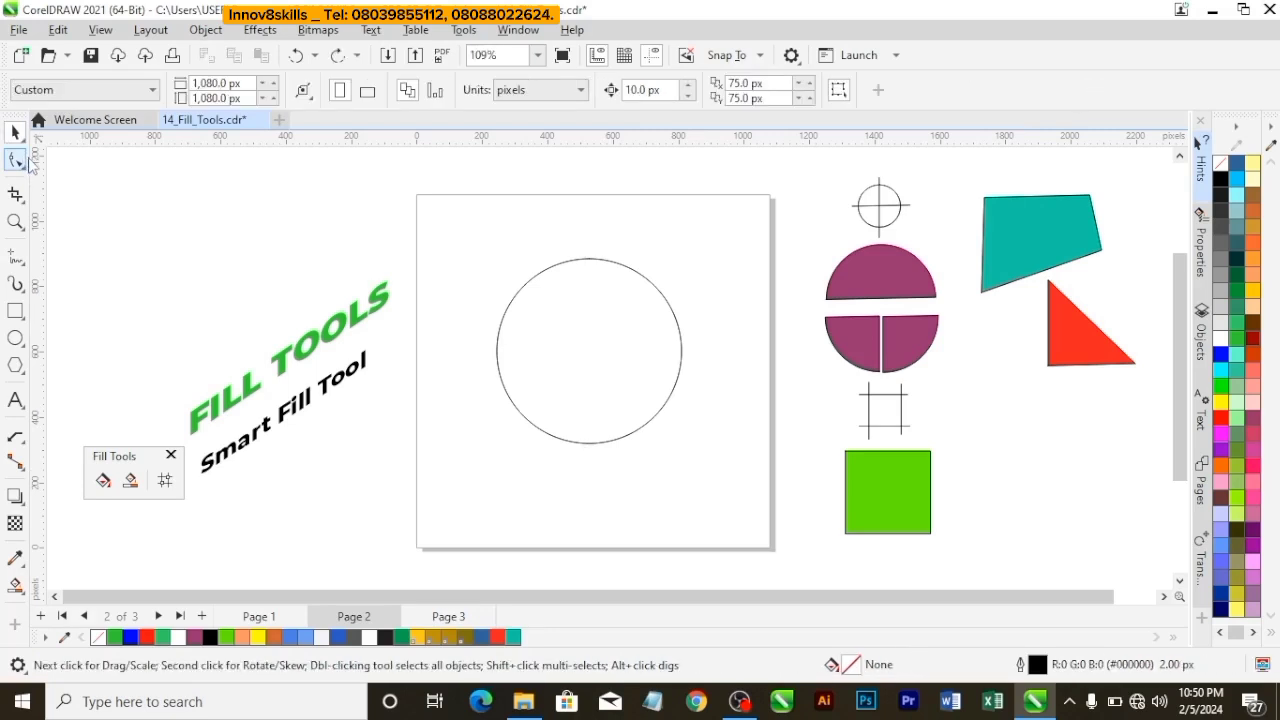
Place a vertical and a horizontal guideline through the circle's centre, at about X 527 and Y 602 px.
left_click(593, 363)
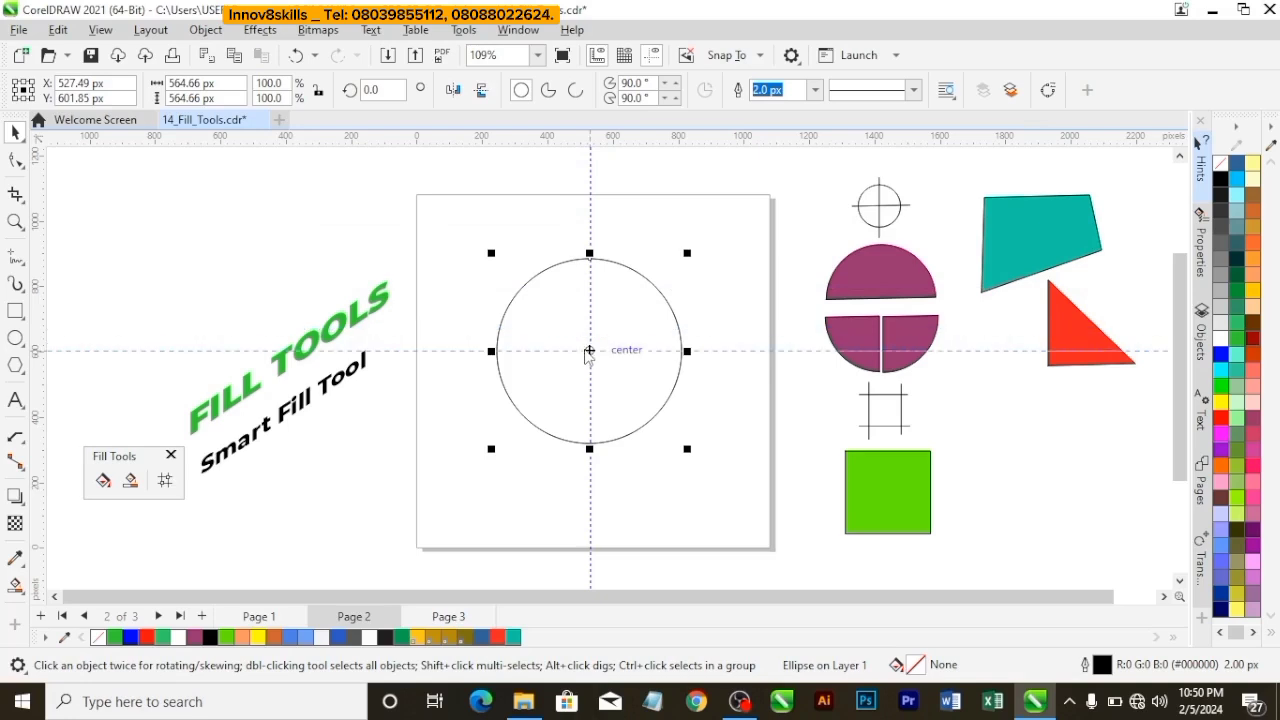
left_click(588, 351)
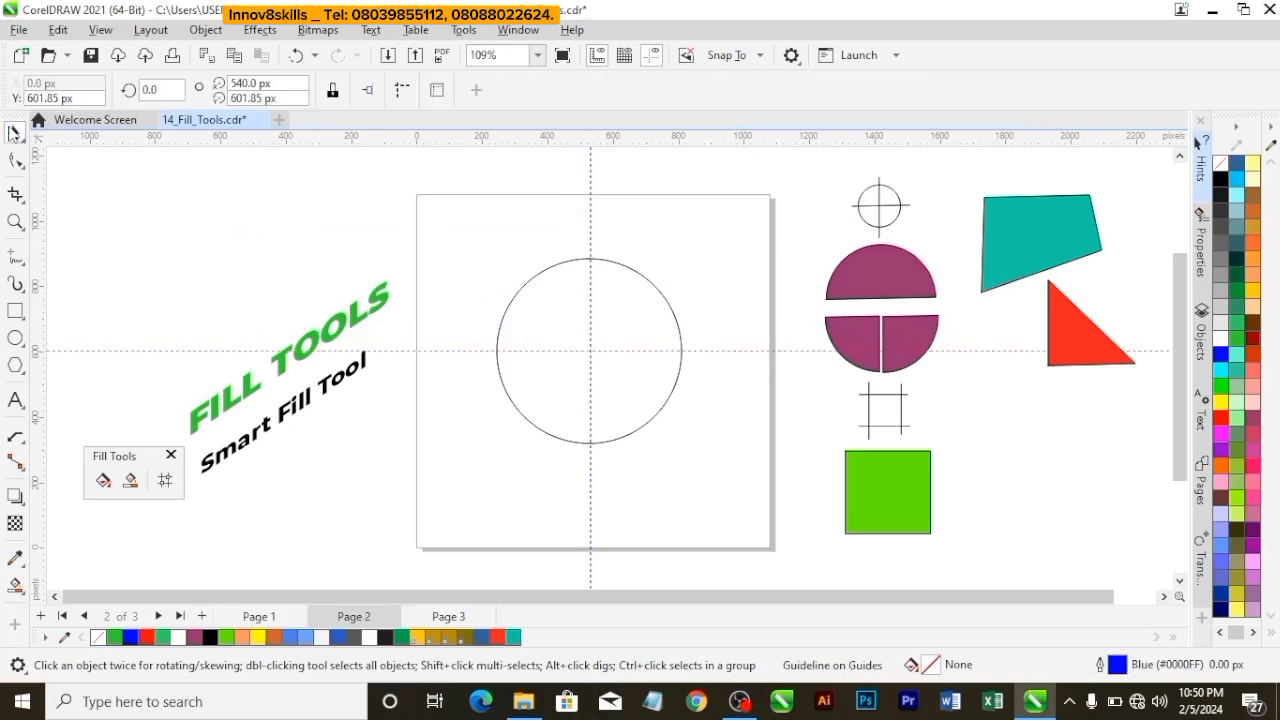
left_click(242, 204)
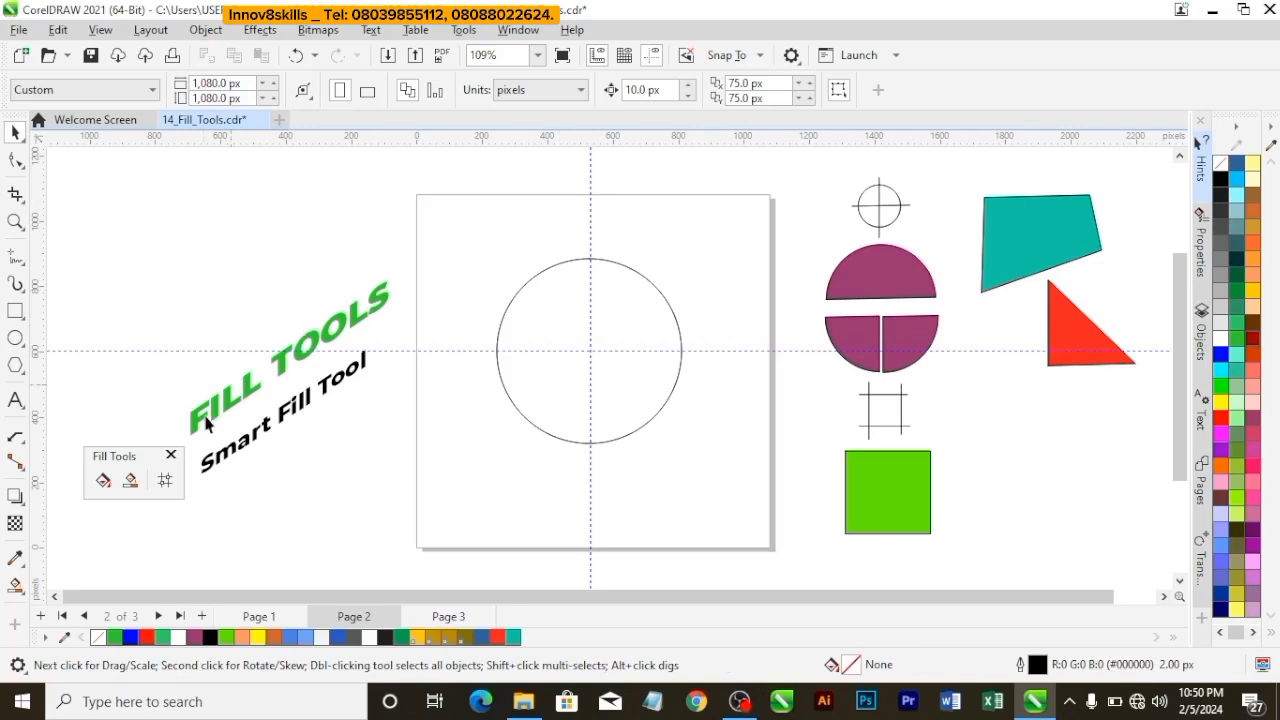
Draw a vertical and a horizontal freehand line about 565 px long along the guidelines, joining the circle's opposite quadrant points.
left_click(15, 257)
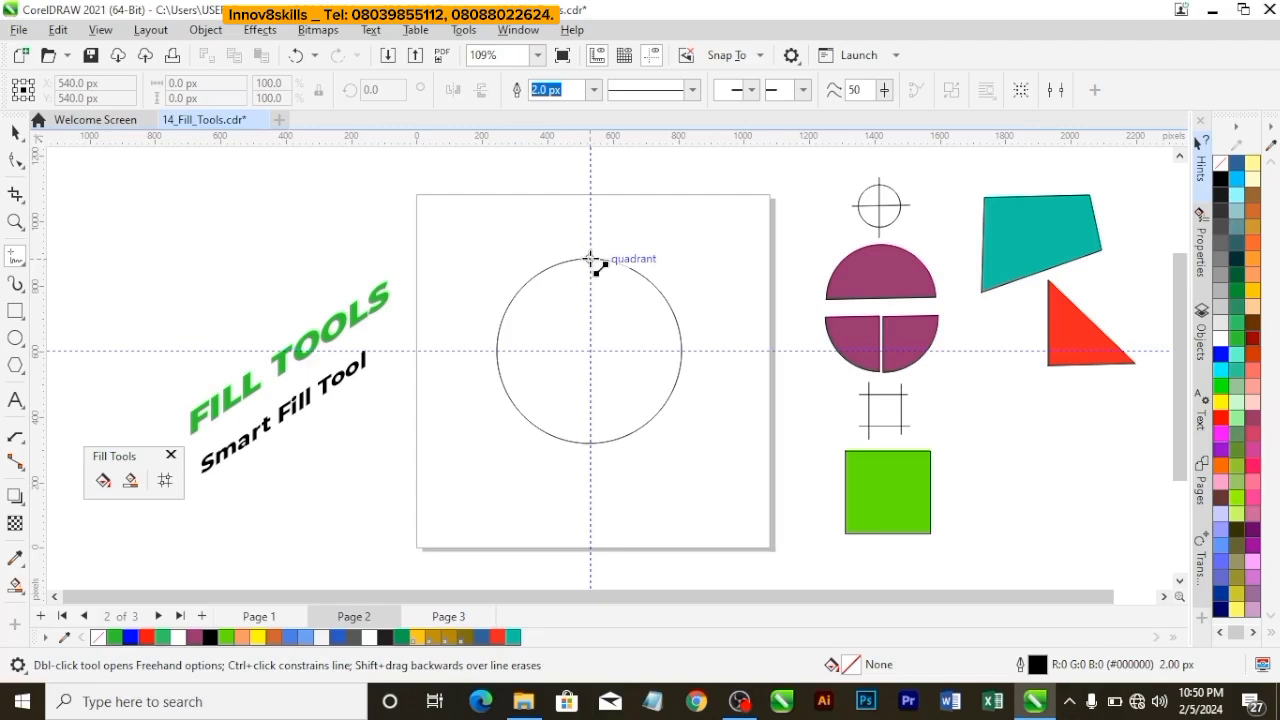
left_click(591, 258)
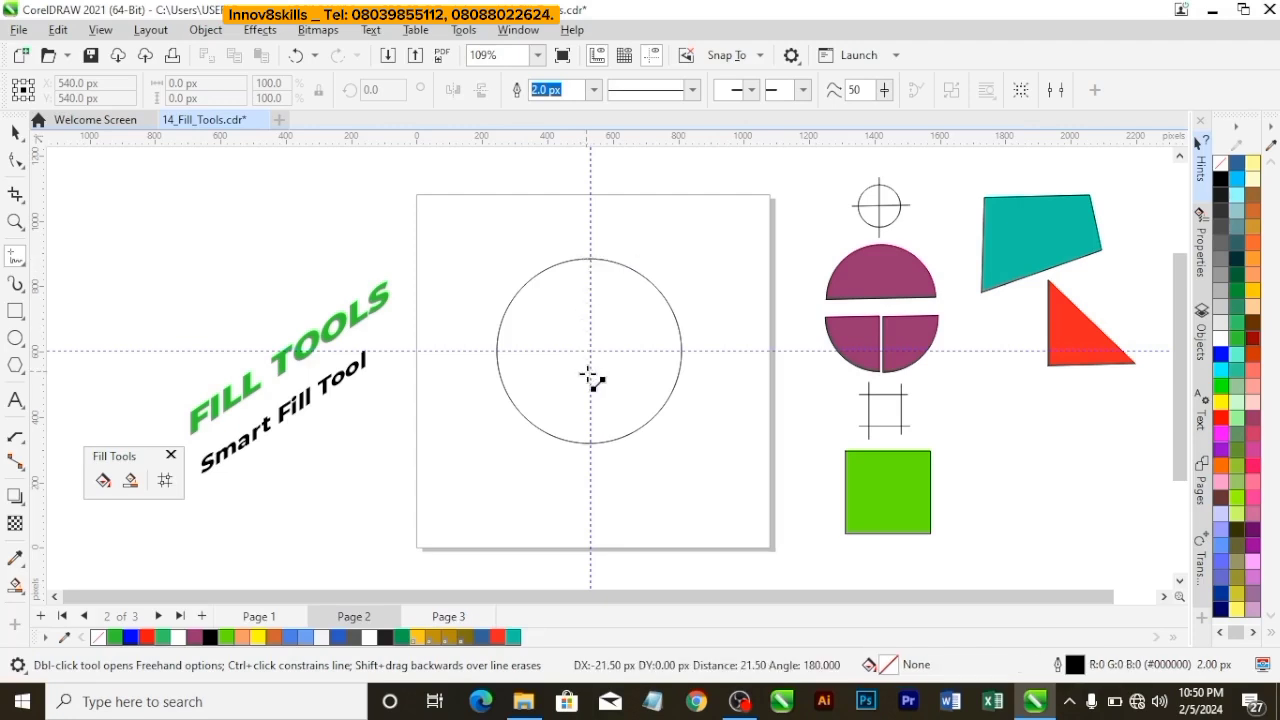
left_click(591, 444)
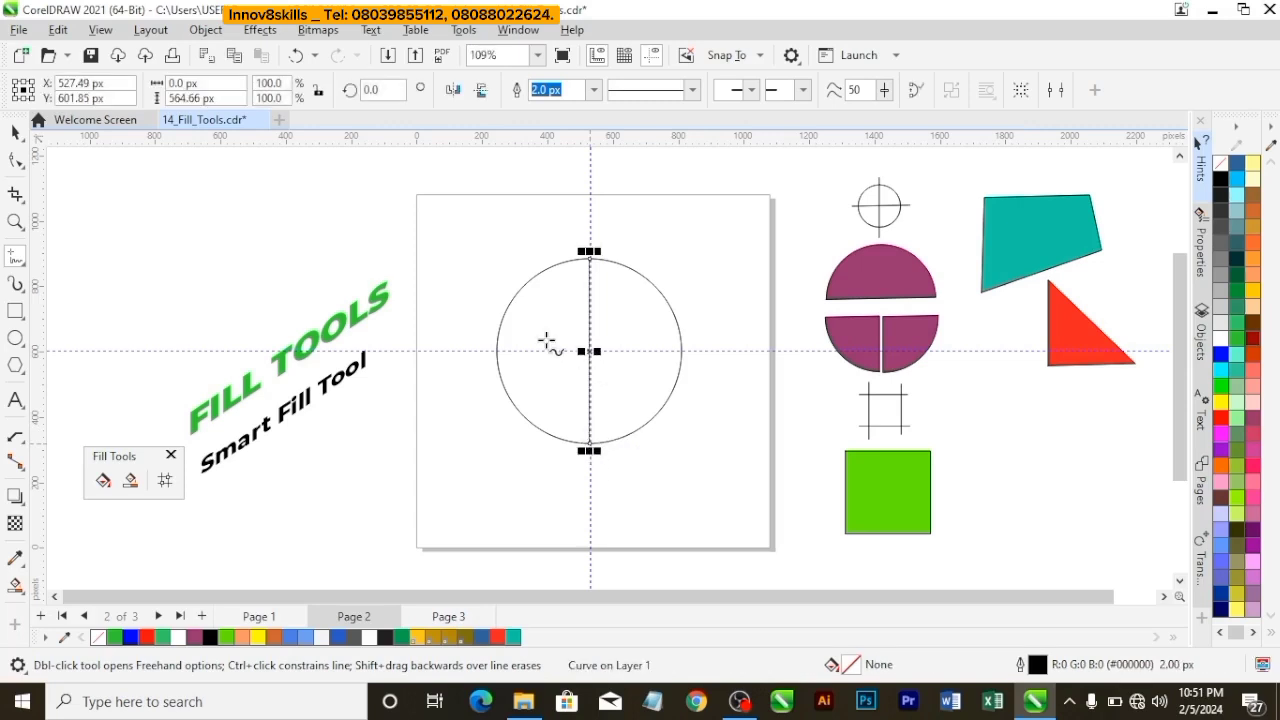
left_click(494, 350)
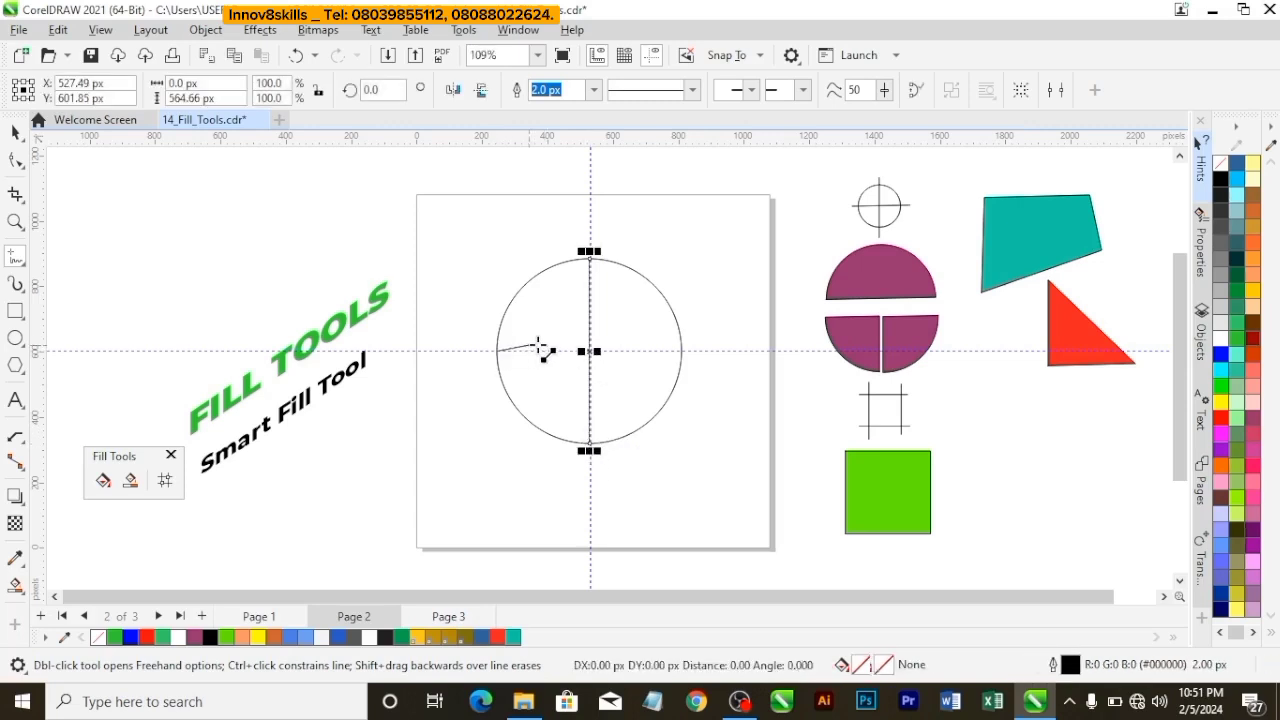
left_click(682, 350)
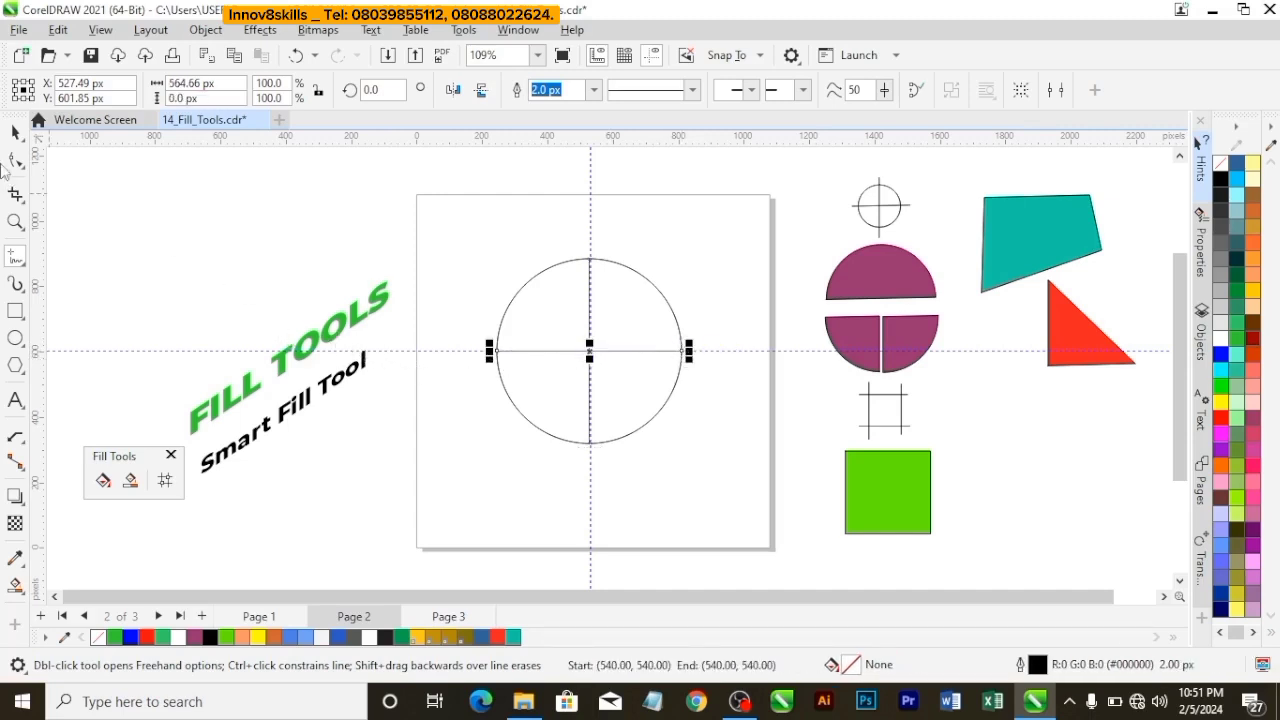
left_click(15, 134)
left_click(324, 264)
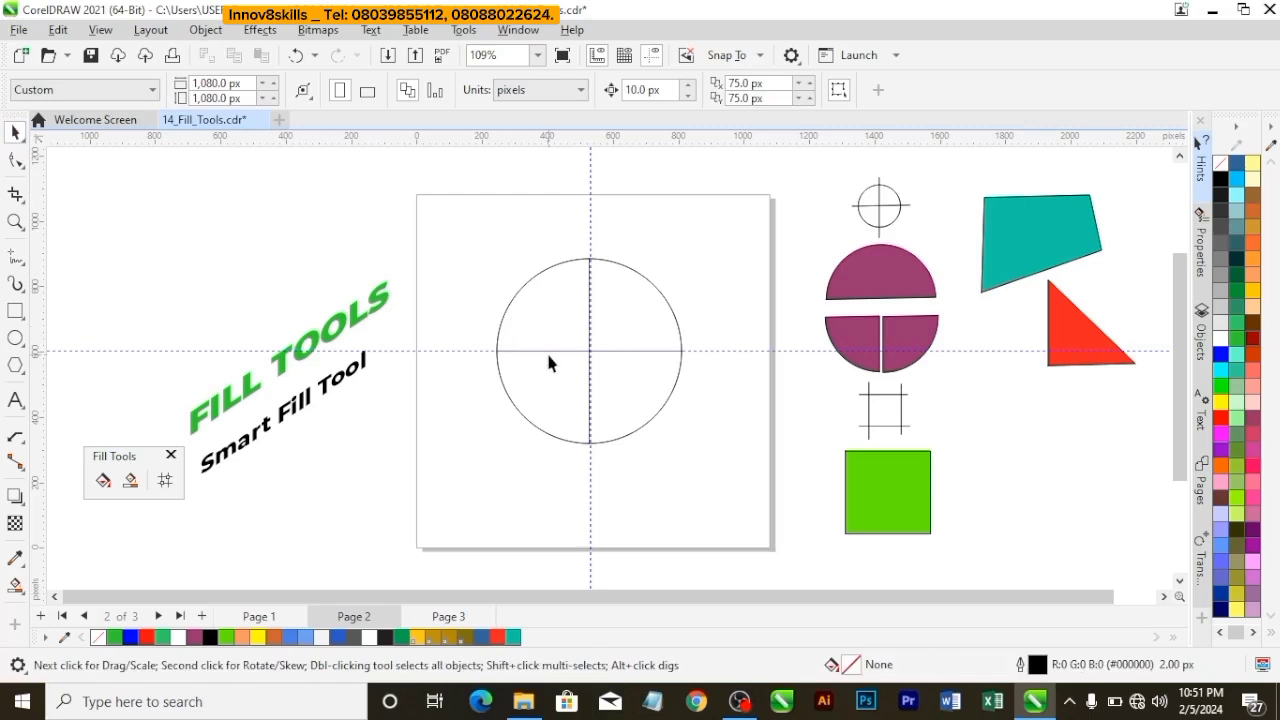
Use Smart Fill with the teal colour #16C9A5 on the circle's upper-left quarter.
scroll(550, 363, "up", 1)
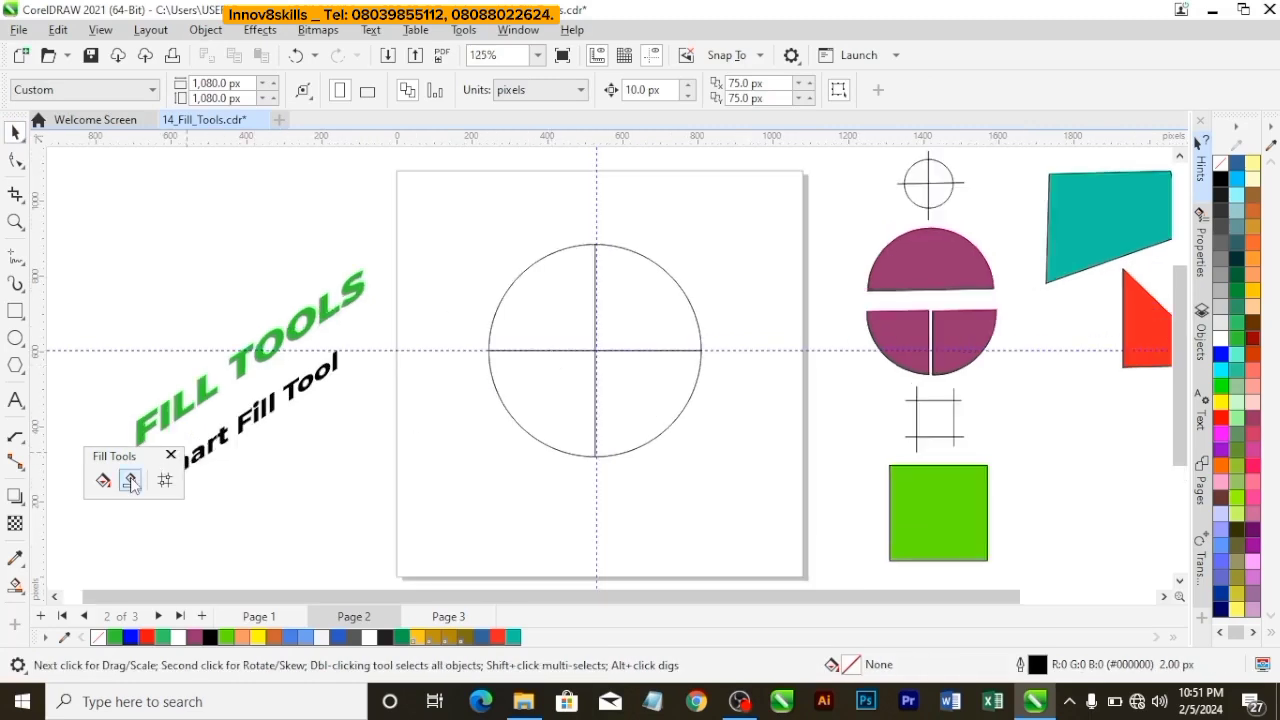
left_click(130, 480)
left_click(541, 309)
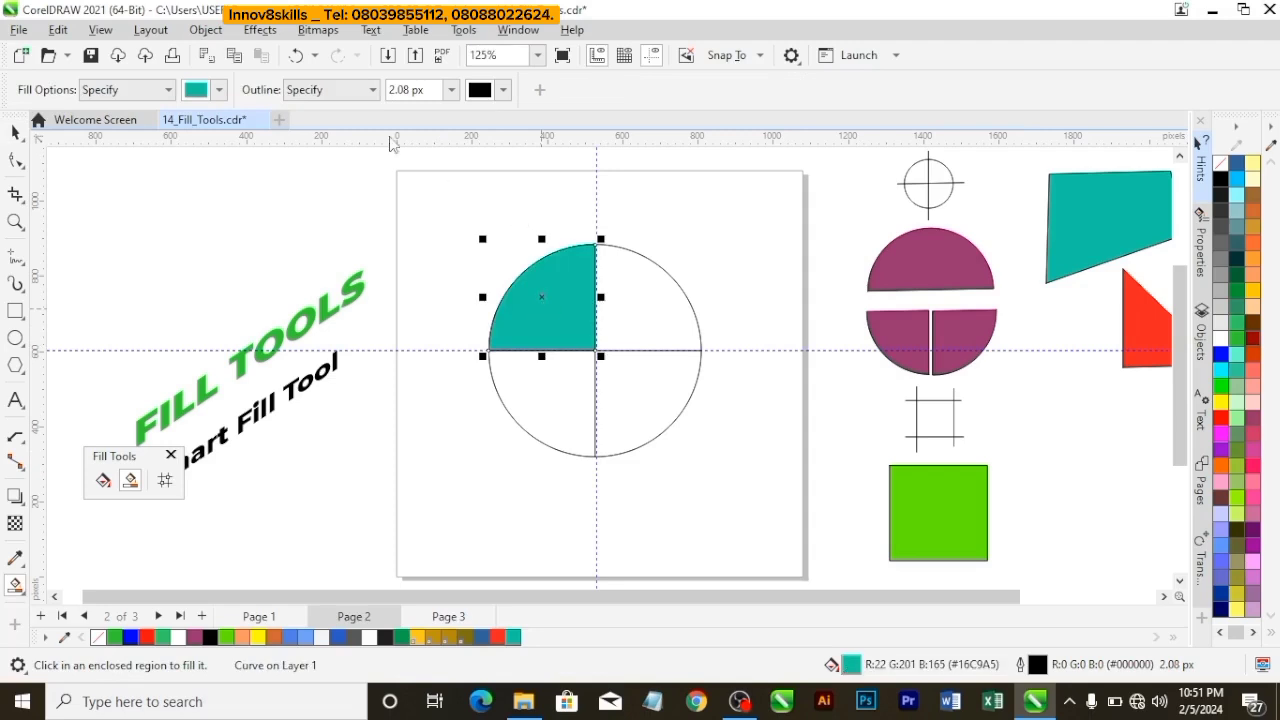
Change the Smart Fill colour to pink #E0216A and fill the circle's upper-right quarter.
left_click(220, 92)
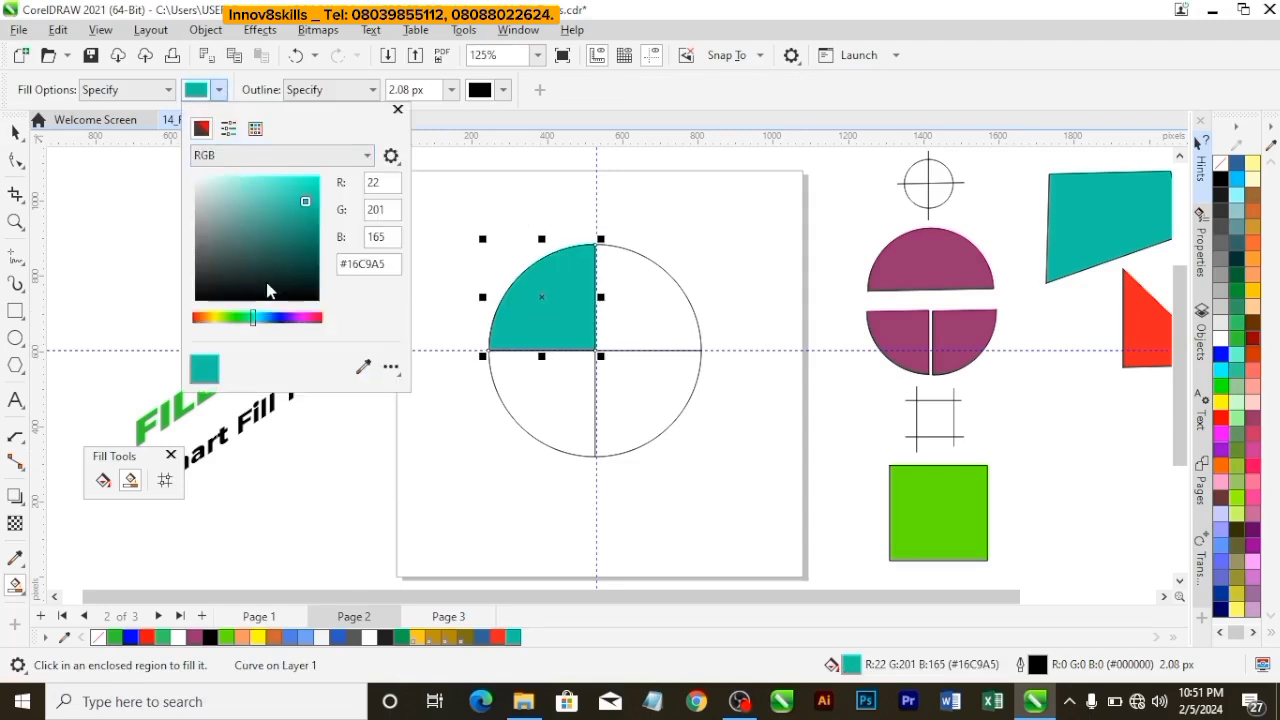
left_click(315, 317)
left_click(300, 189)
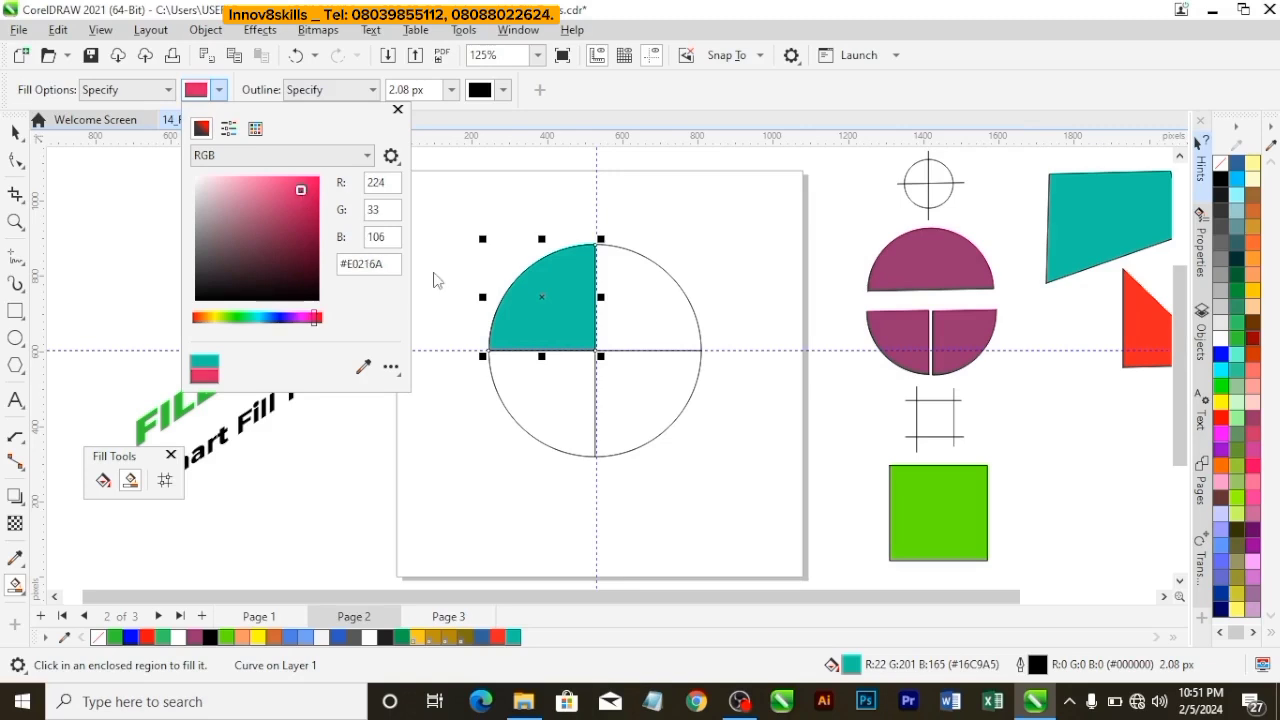
left_click(675, 311)
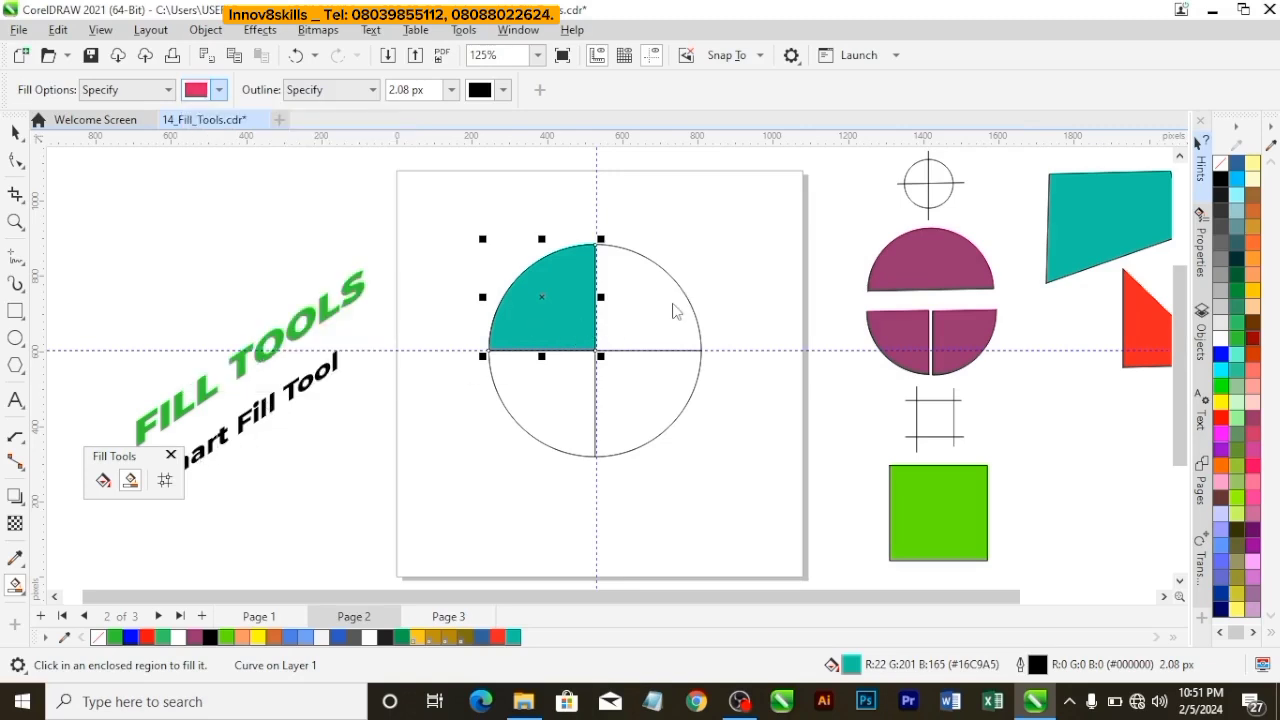
left_click(651, 312)
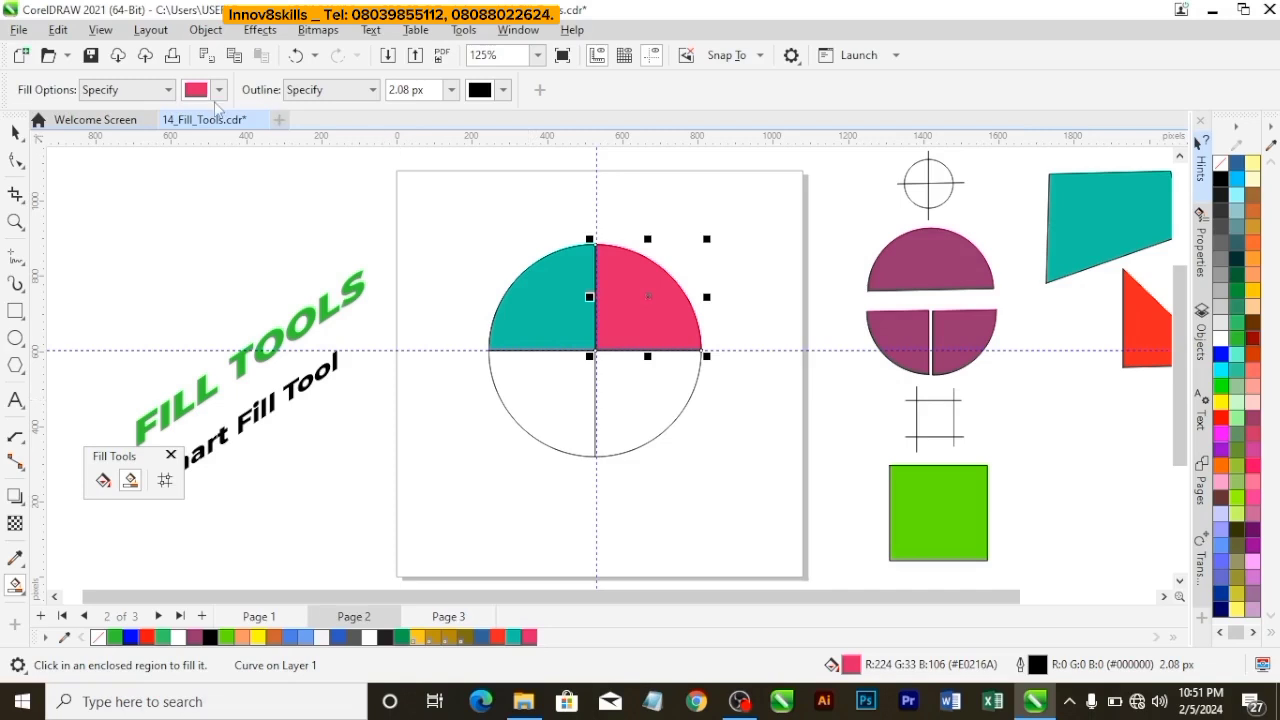
Change the Smart Fill colour to blue #3E4EC2 and fill the circle's lower-left quarter.
left_click(219, 90)
left_click(277, 317)
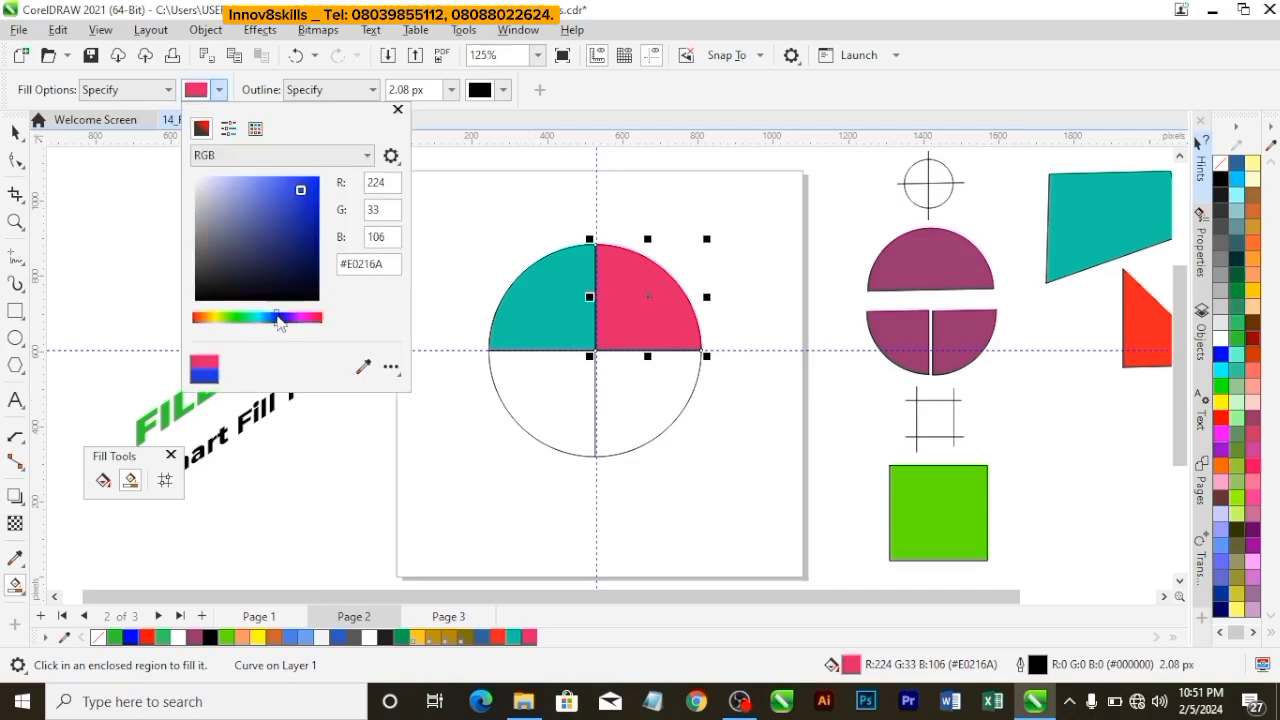
left_click(279, 205)
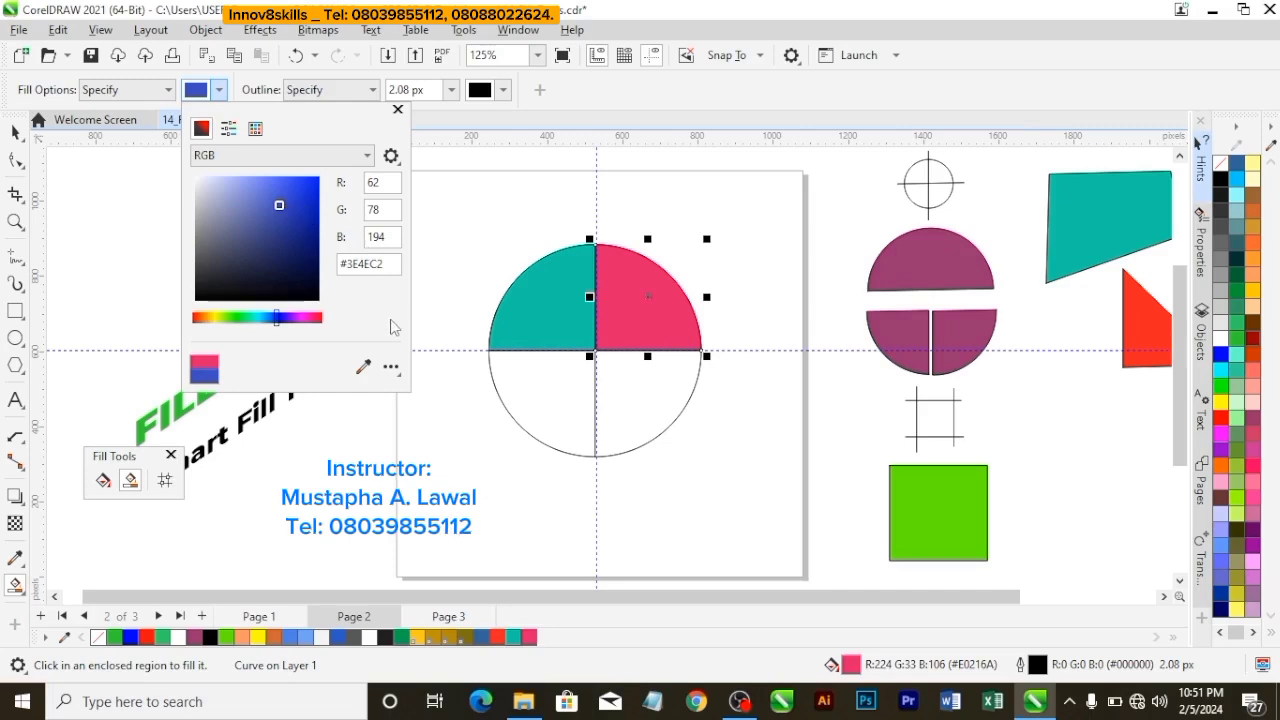
left_click(526, 393)
left_click(566, 380)
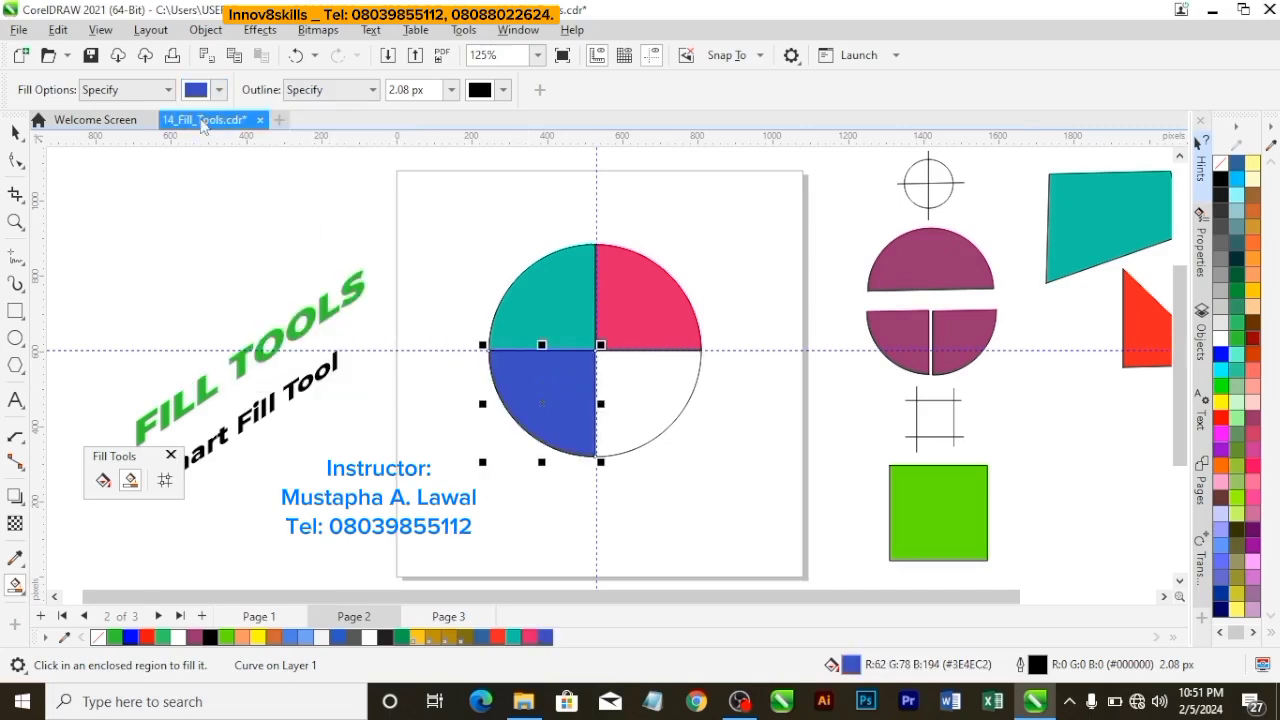
Change the Smart Fill colour to yellow #E4EB11 and fill the circle's lower-right quarter.
left_click(220, 92)
left_click_drag(276, 317, 228, 317)
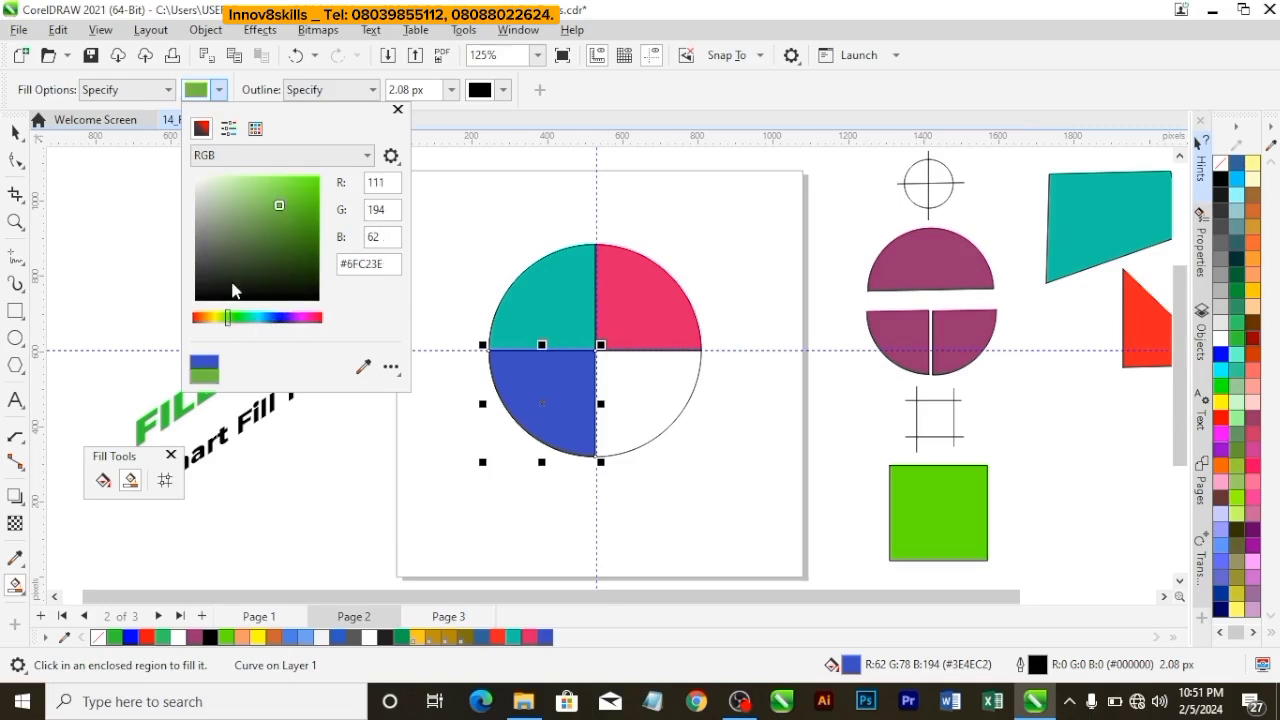
left_click_drag(218, 320, 215, 321)
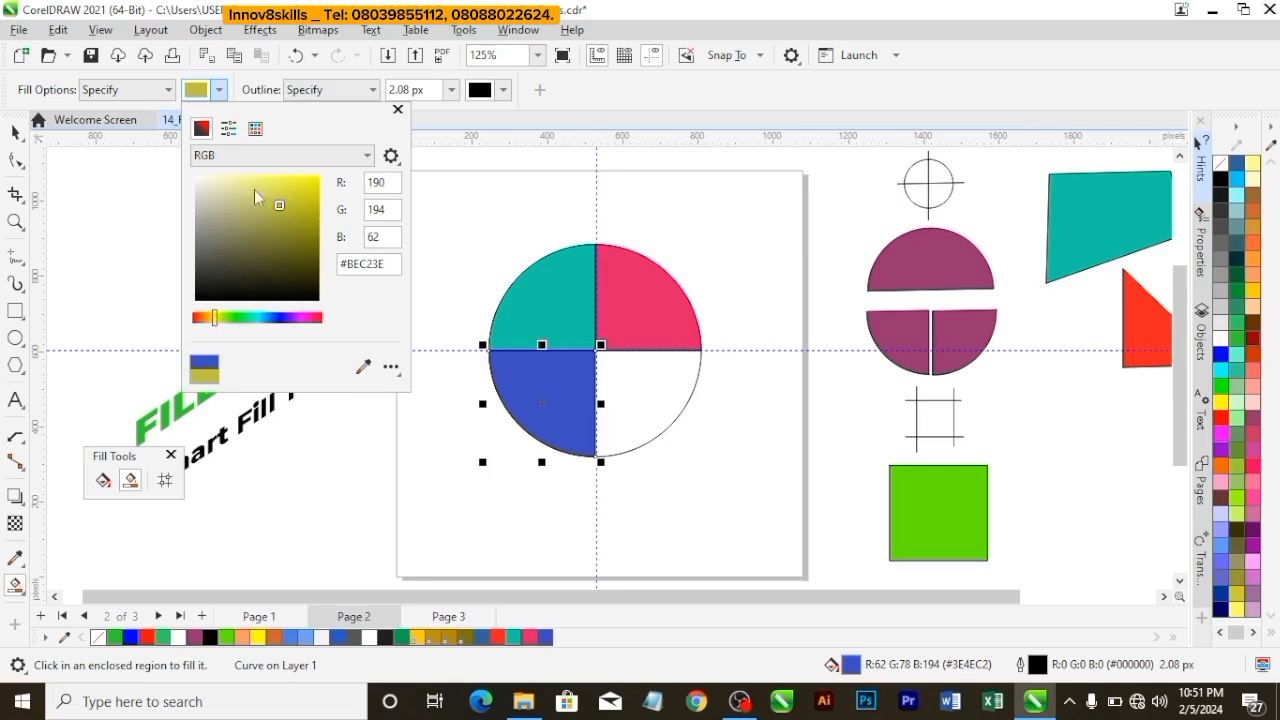
left_click_drag(311, 206, 311, 185)
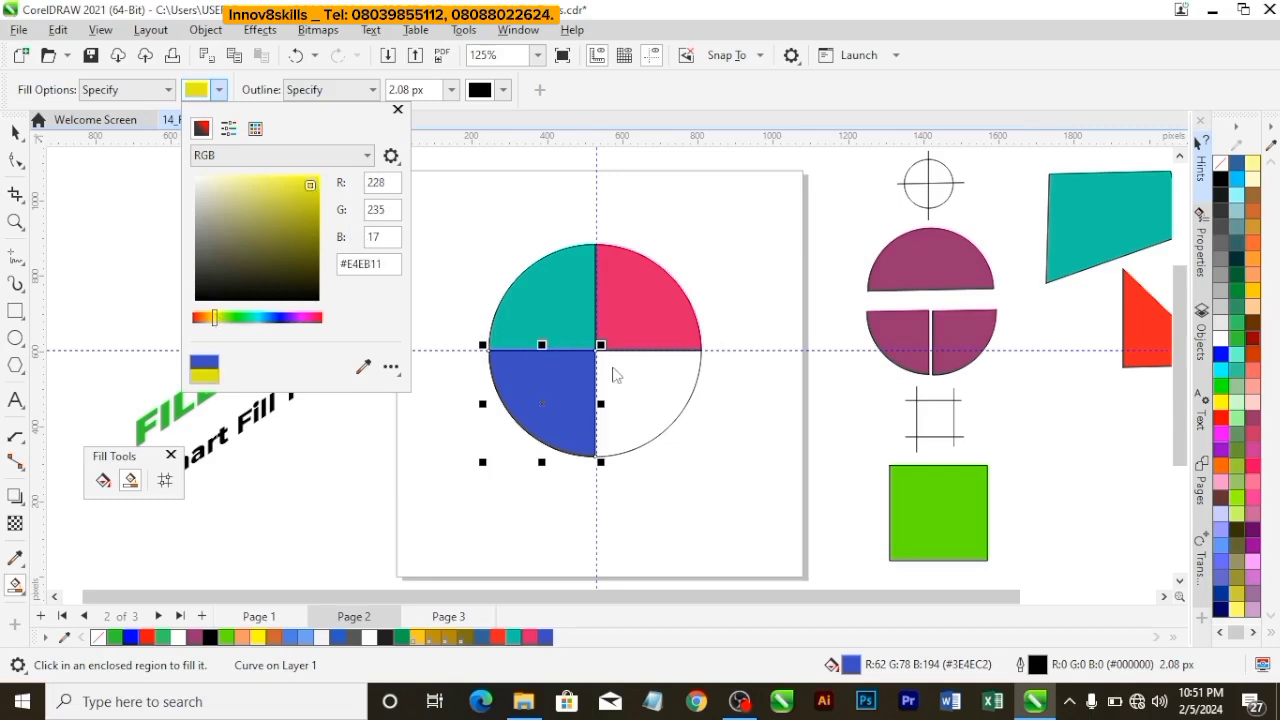
left_click(614, 375)
left_click(614, 375)
Pull all four coloured quarters outward off the circle: teal to about X 199, Y 840, pink to X 866, Y 925, blue to X 272, Y 368 px.
left_click(15, 132)
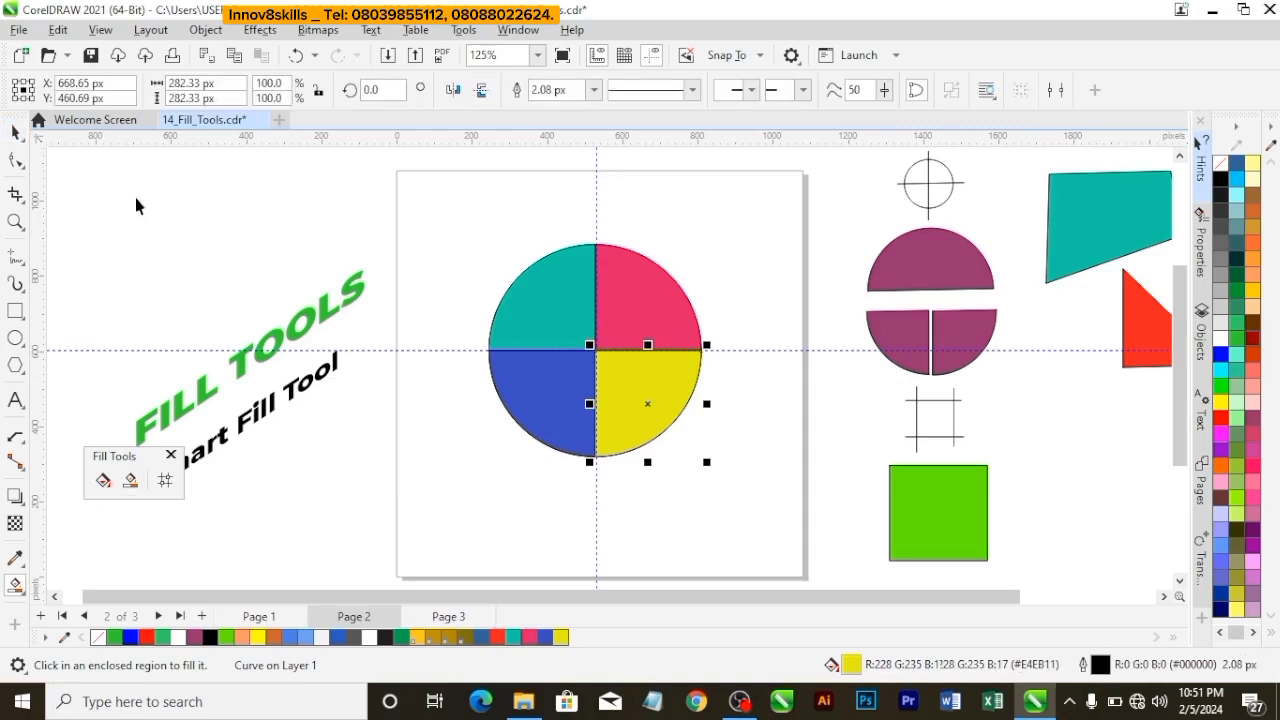
left_click(583, 289)
left_click_drag(583, 289, 507, 248)
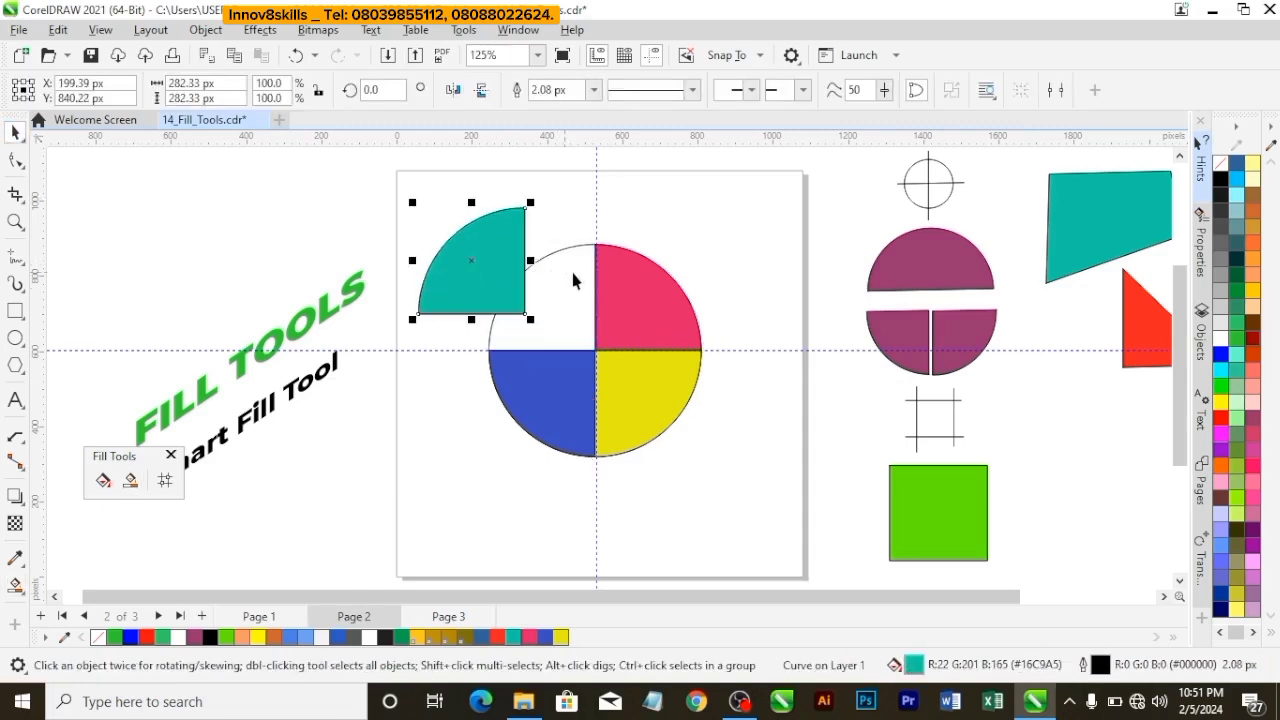
left_click(623, 296)
left_click_drag(623, 296, 696, 228)
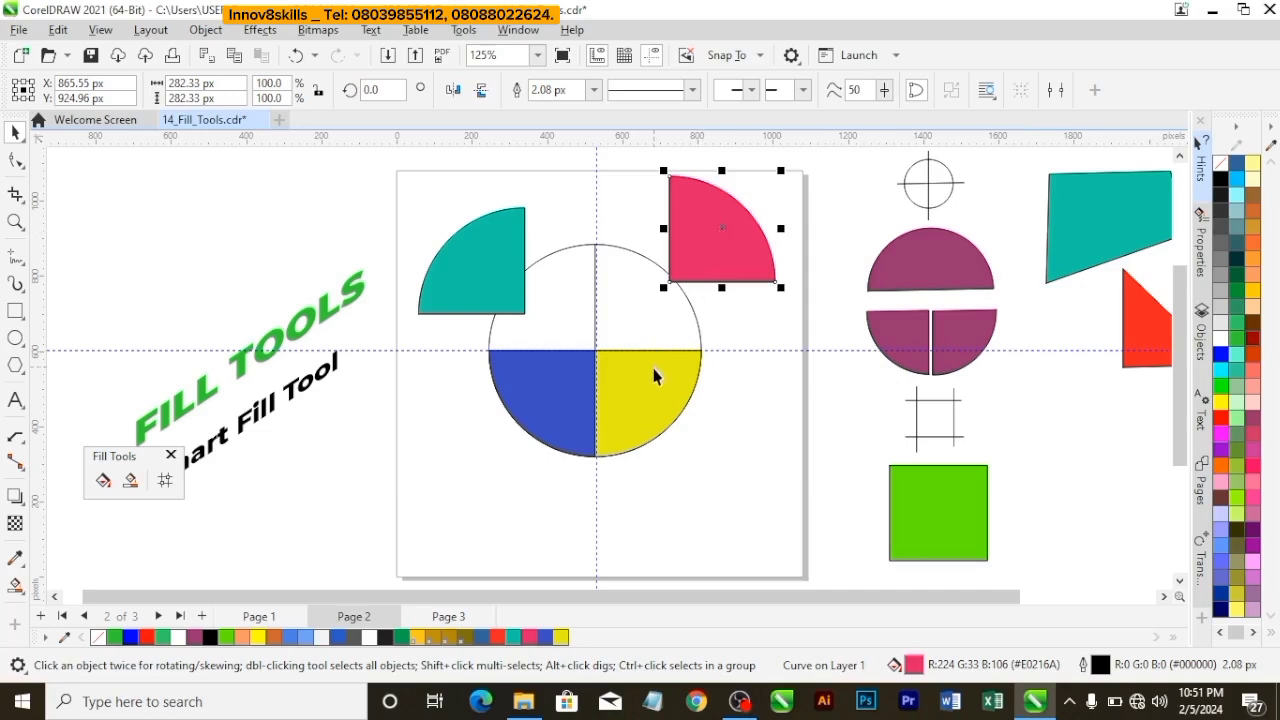
left_click_drag(654, 375, 682, 431)
left_click_drag(522, 450, 479, 485)
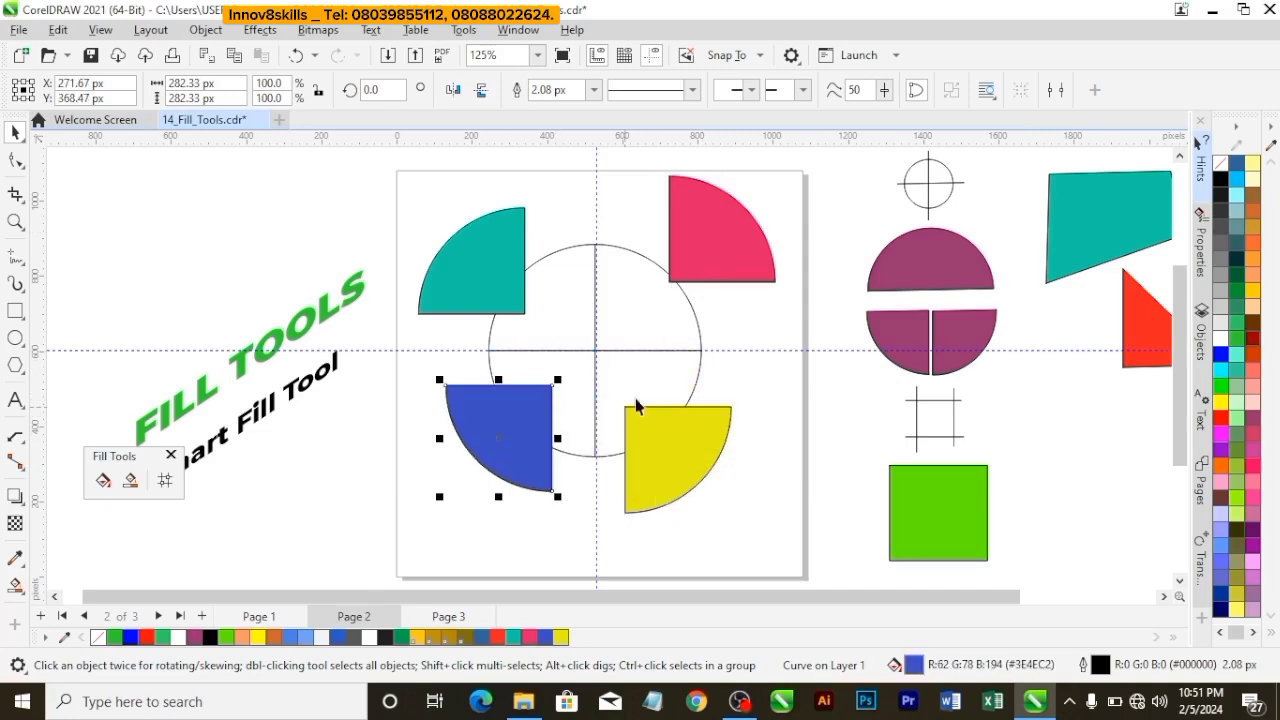
Gather the loose quarters beside the pink one: yellow to about X 862, Y 544, teal to X 521, Y 927, blue to X 513, Y 565 px.
left_click_drag(658, 435, 700, 344)
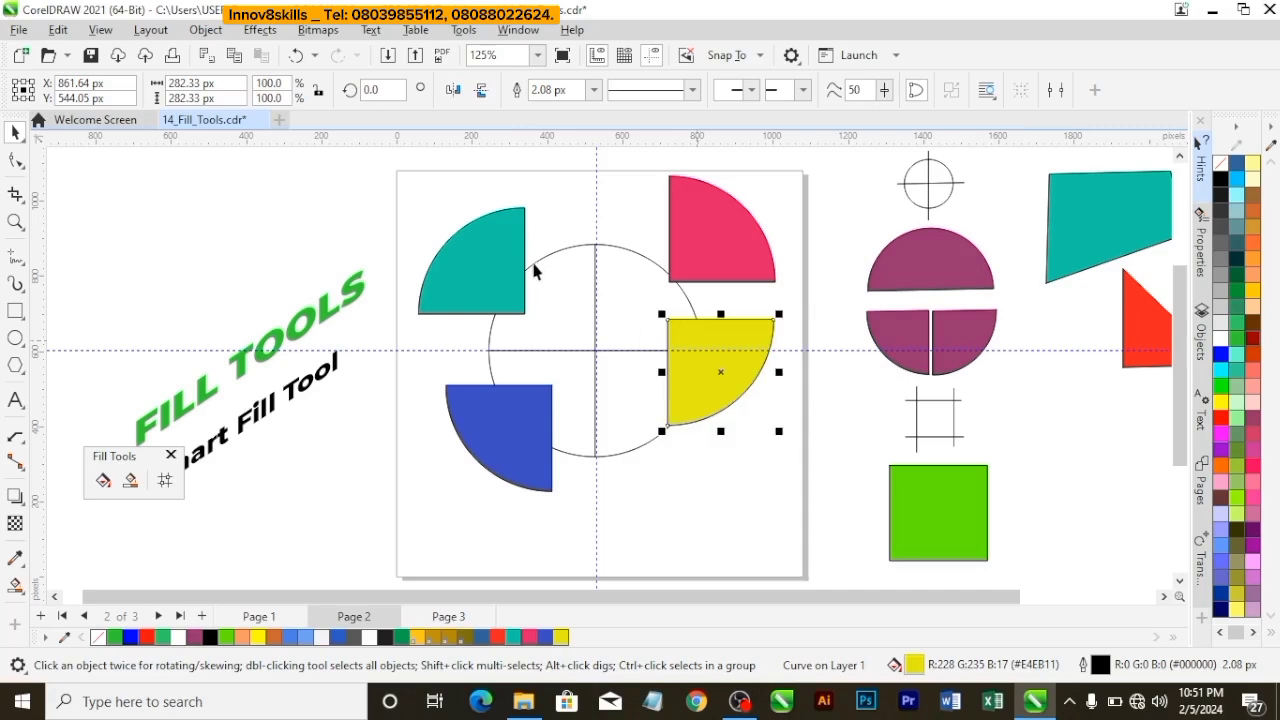
left_click_drag(532, 266, 607, 289)
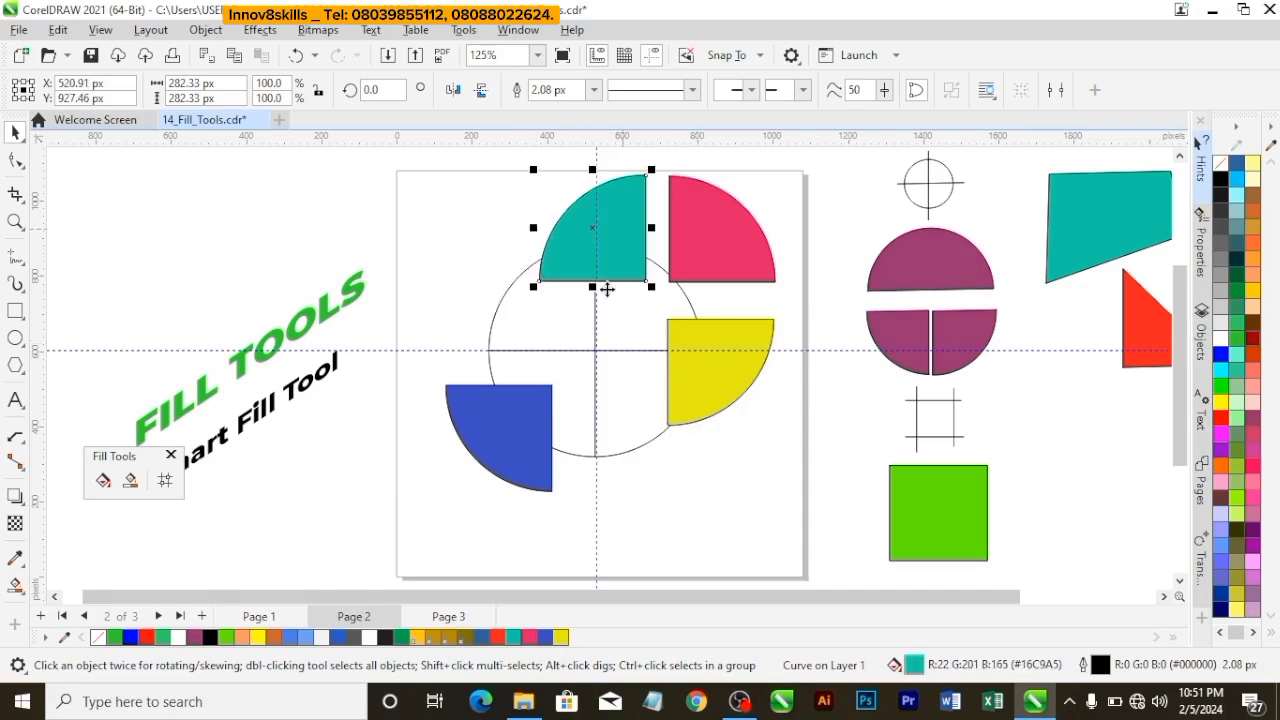
left_click_drag(522, 422, 609, 337)
scroll(609, 337, "down", 2)
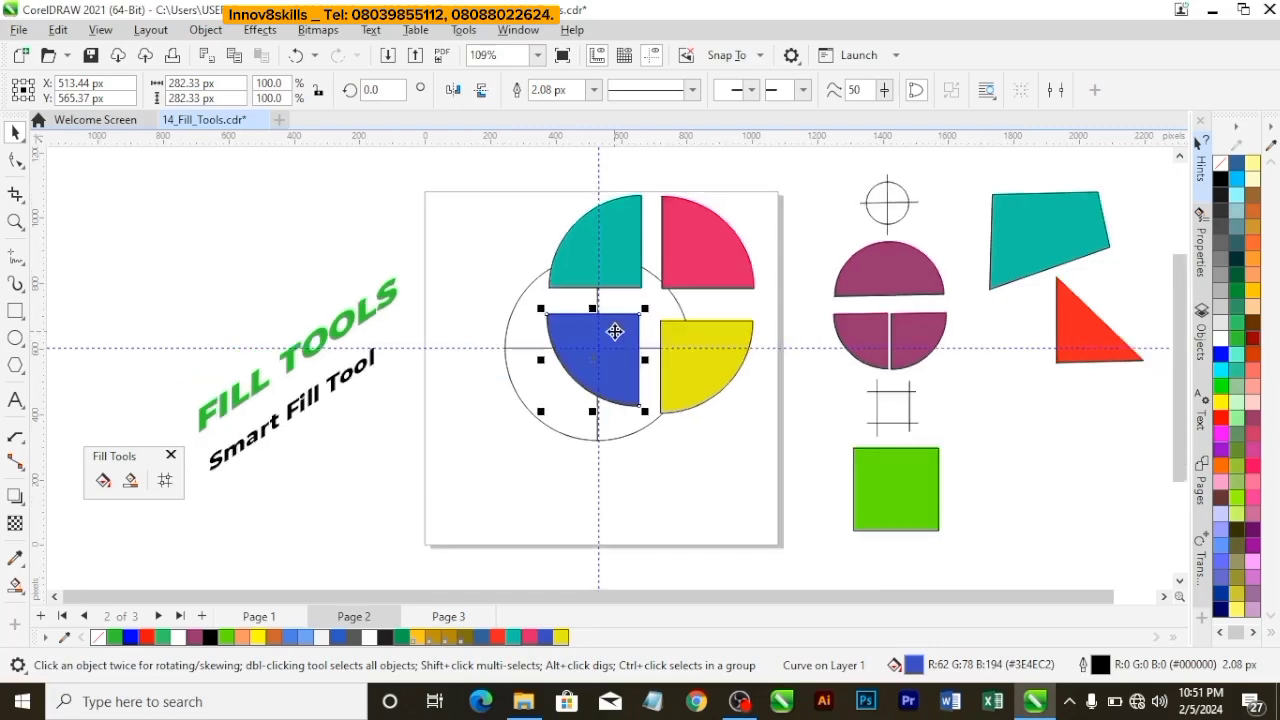
Select the four coloured quarters together, move them off the page beside the green square and rotate them about 39.5°.
left_click_drag(489, 186, 742, 416)
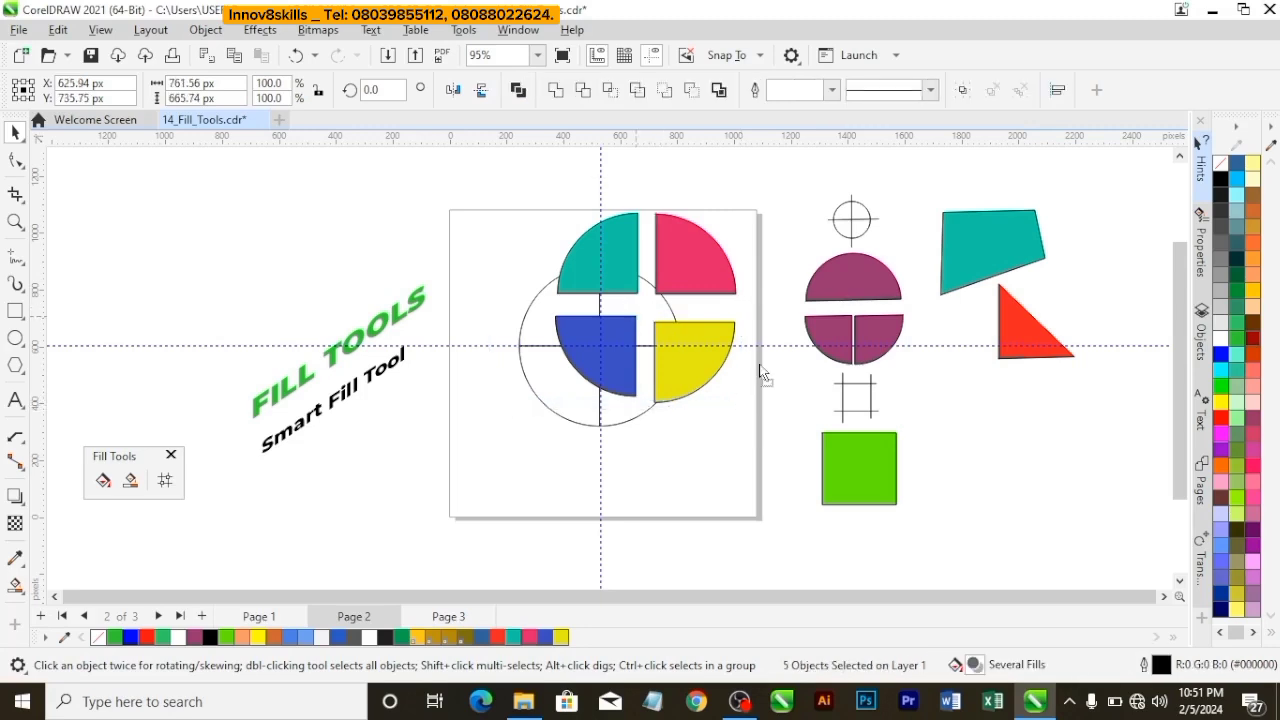
left_click_drag(648, 314, 1033, 453)
left_click(928, 541)
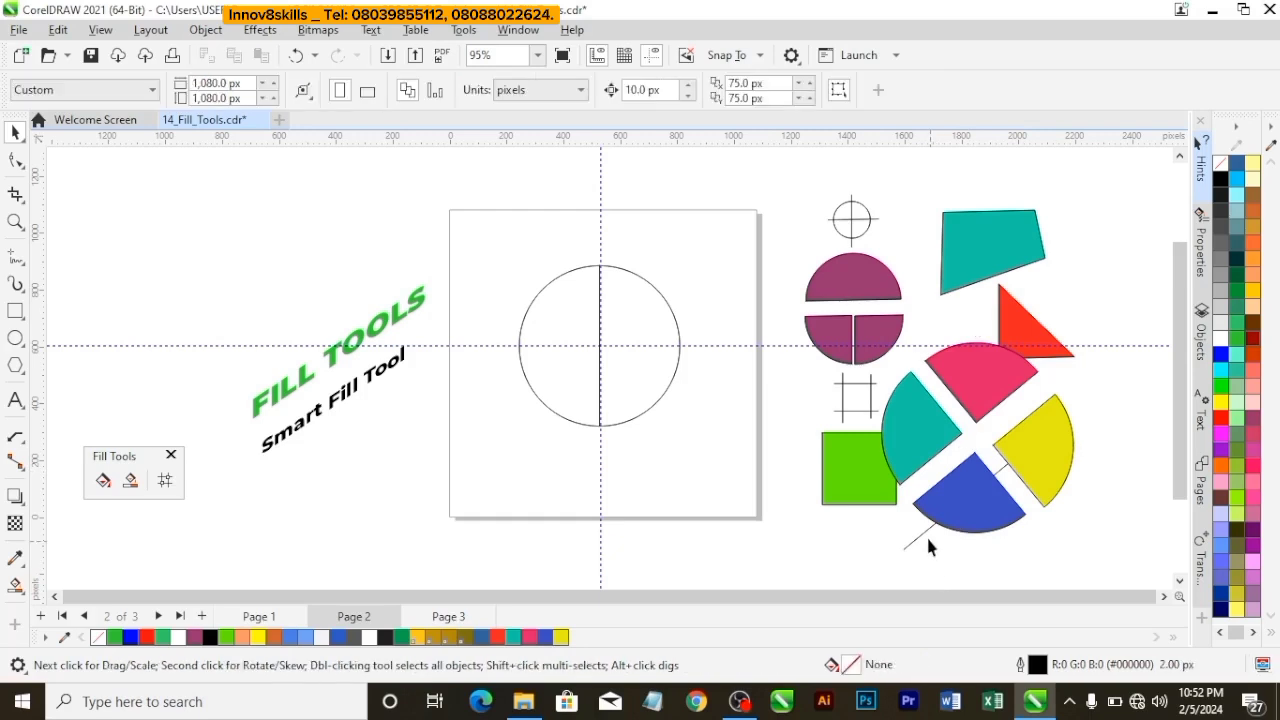
Delete the stray diagonal line under the rotated quarters, plus the circle and its vertical dividing line on the page.
left_click(927, 534)
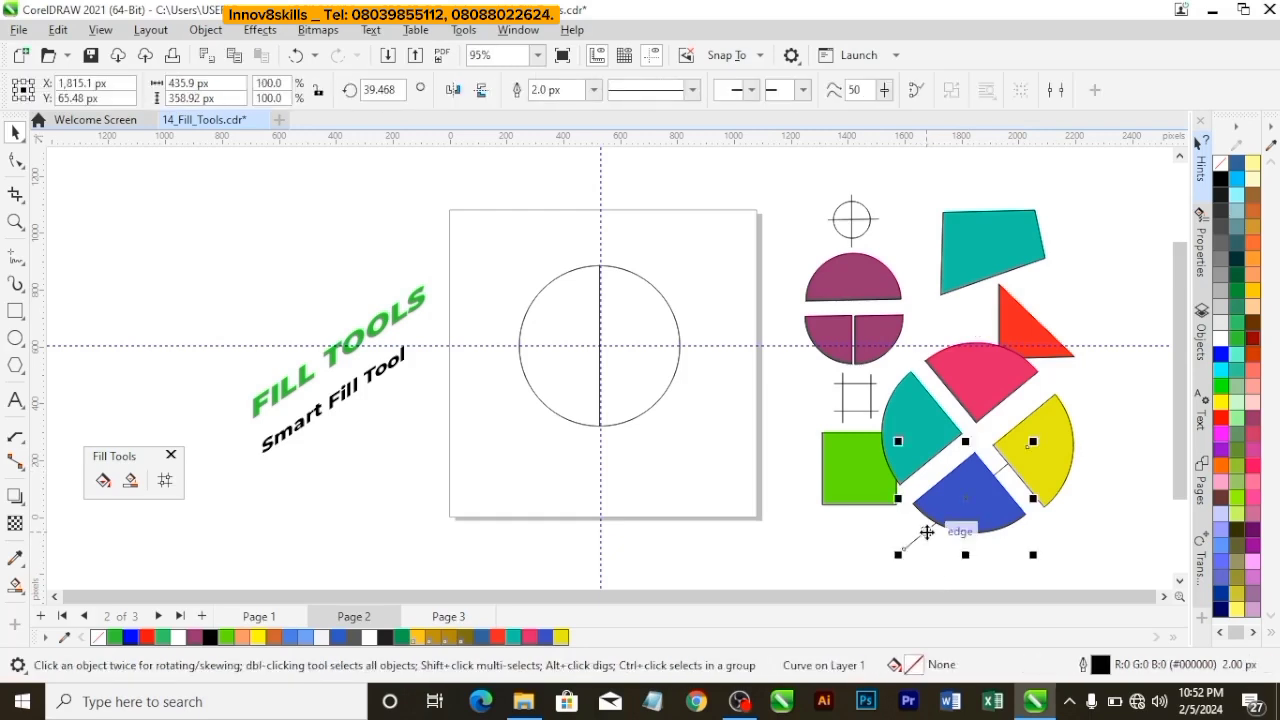
key("Delete")
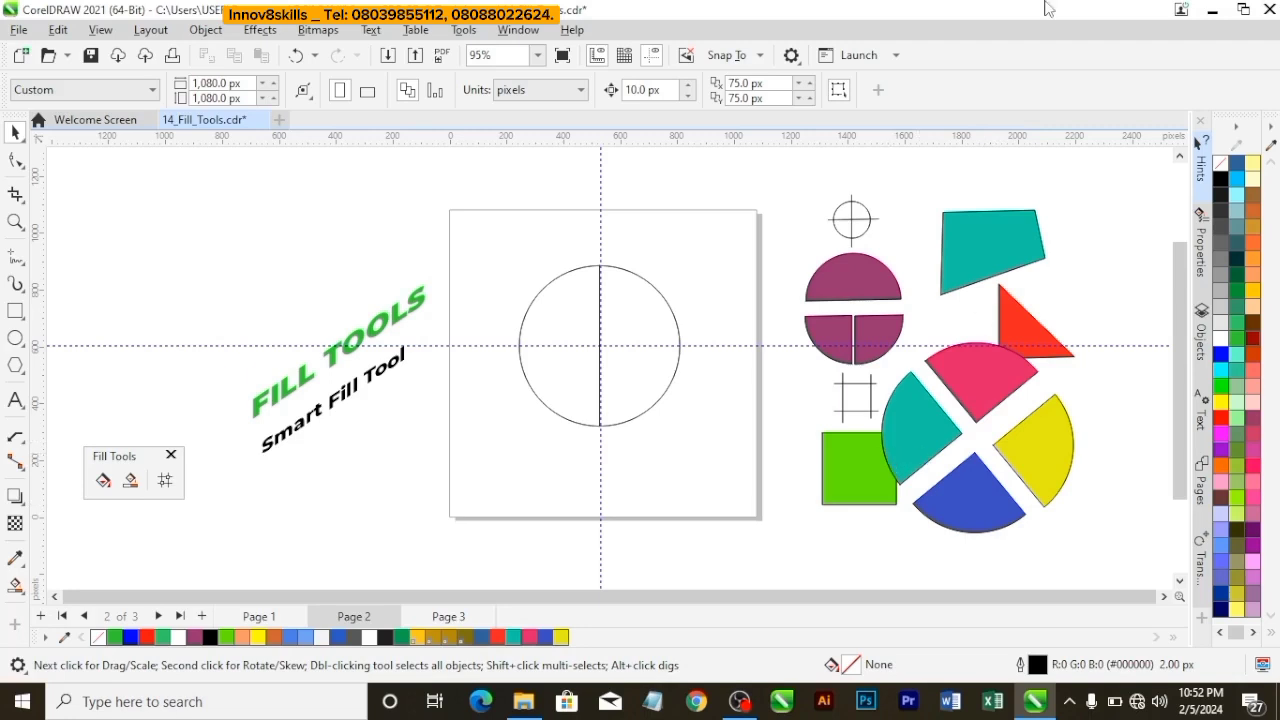
scroll(915, 345, "down", 2)
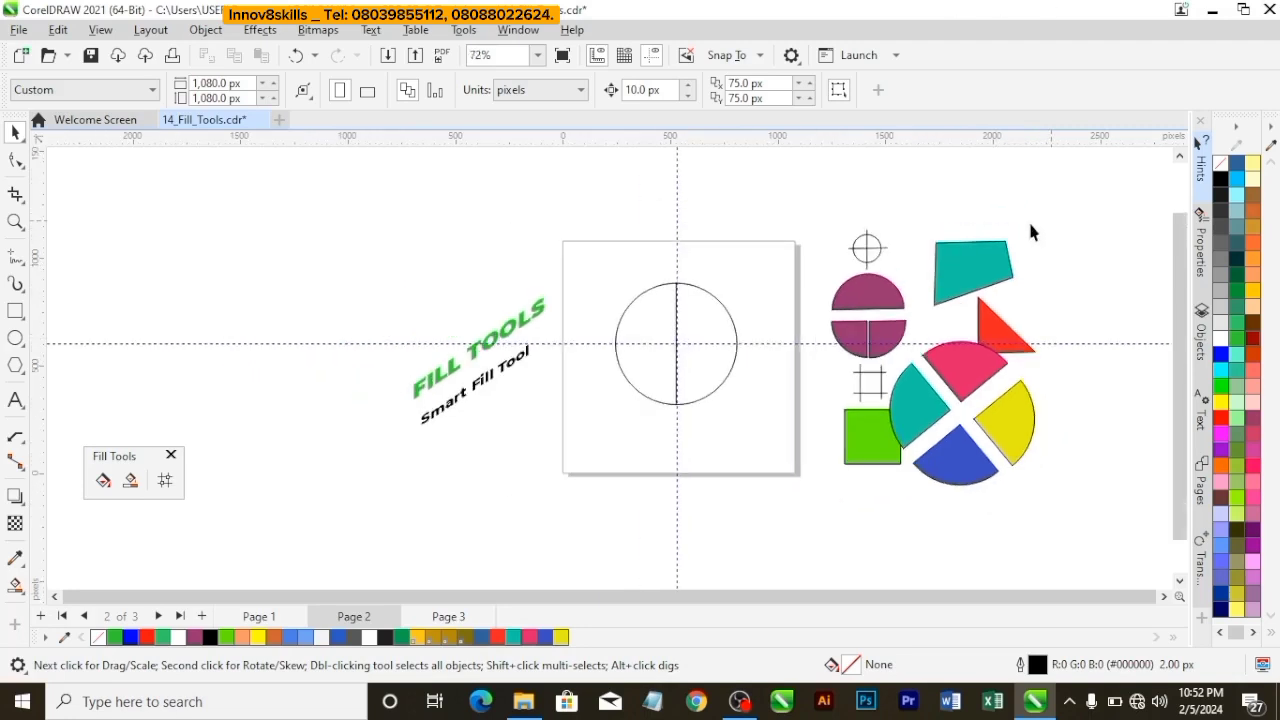
left_click(714, 296)
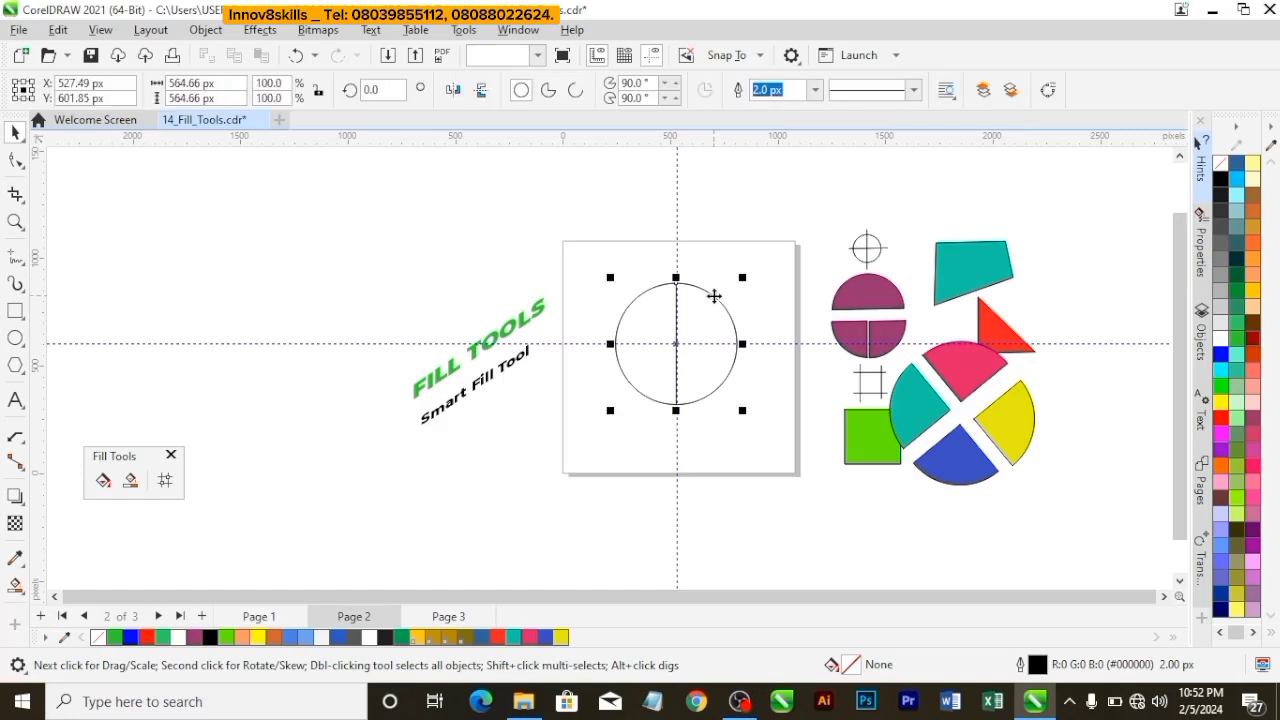
key("Delete")
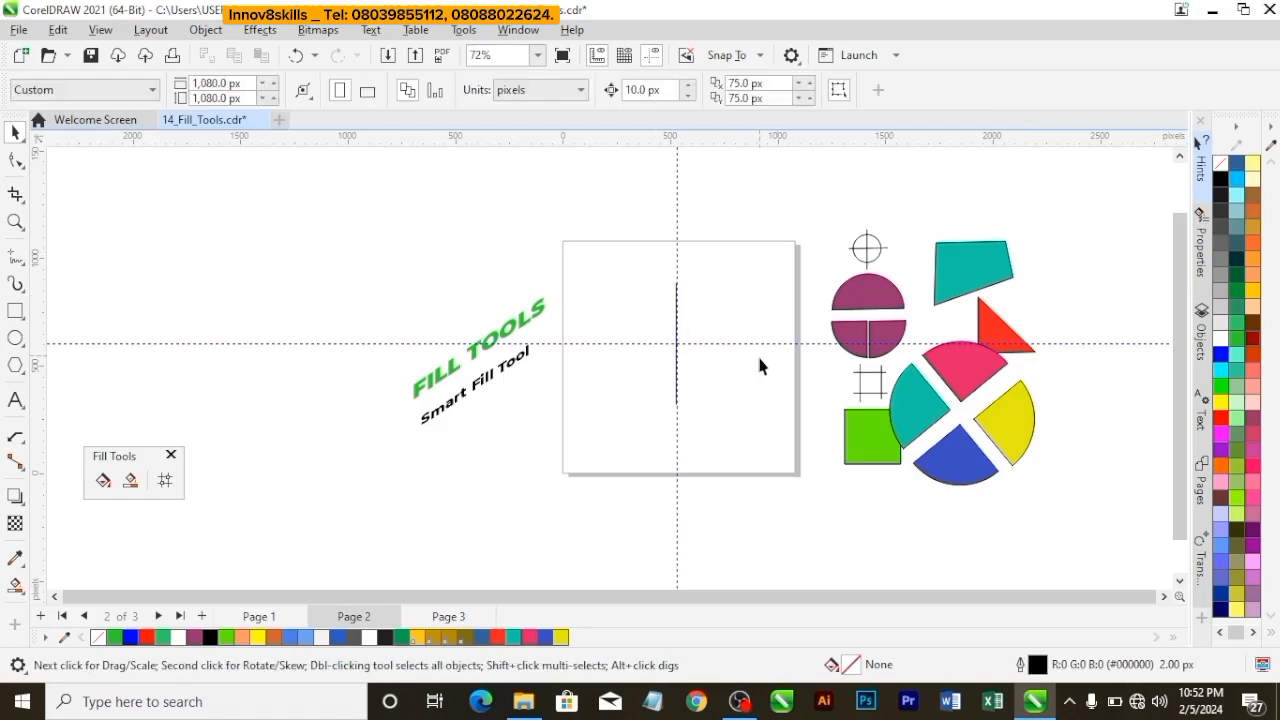
left_click(676, 295)
key("Delete")
Delete the vertical and horizontal guidelines crossing the page.
left_click(677, 208)
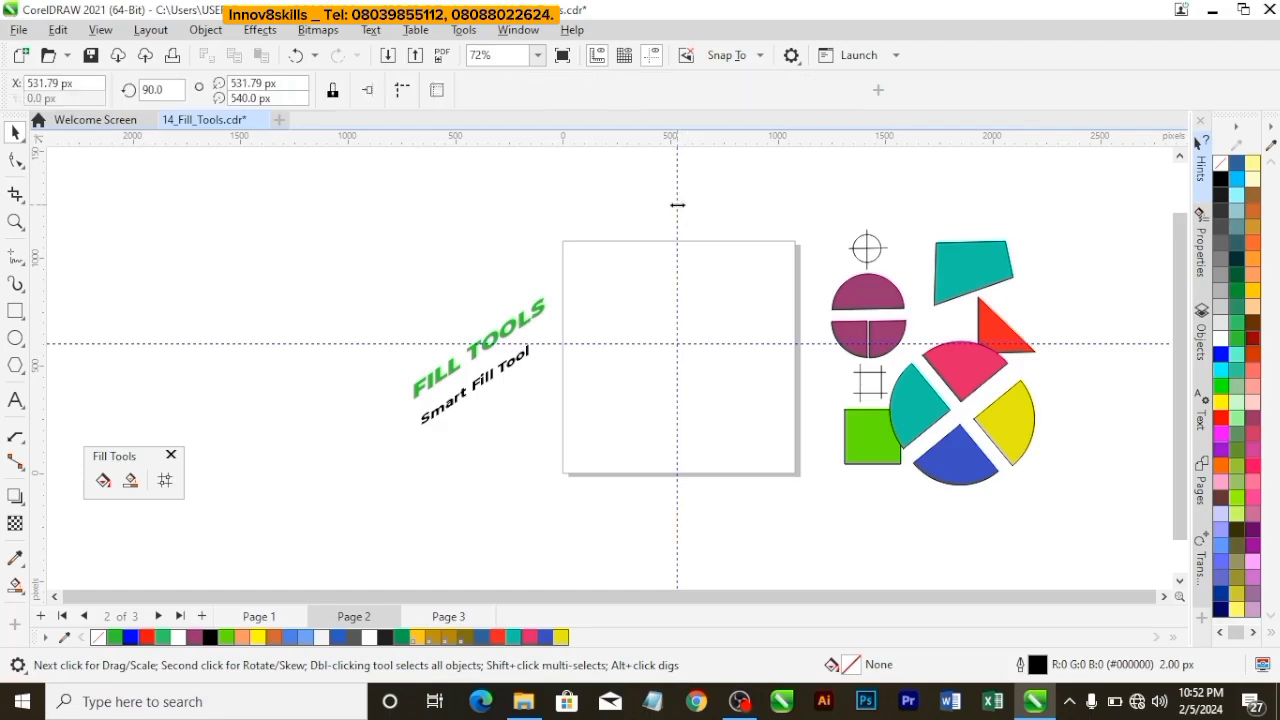
key("Delete")
left_click(647, 343)
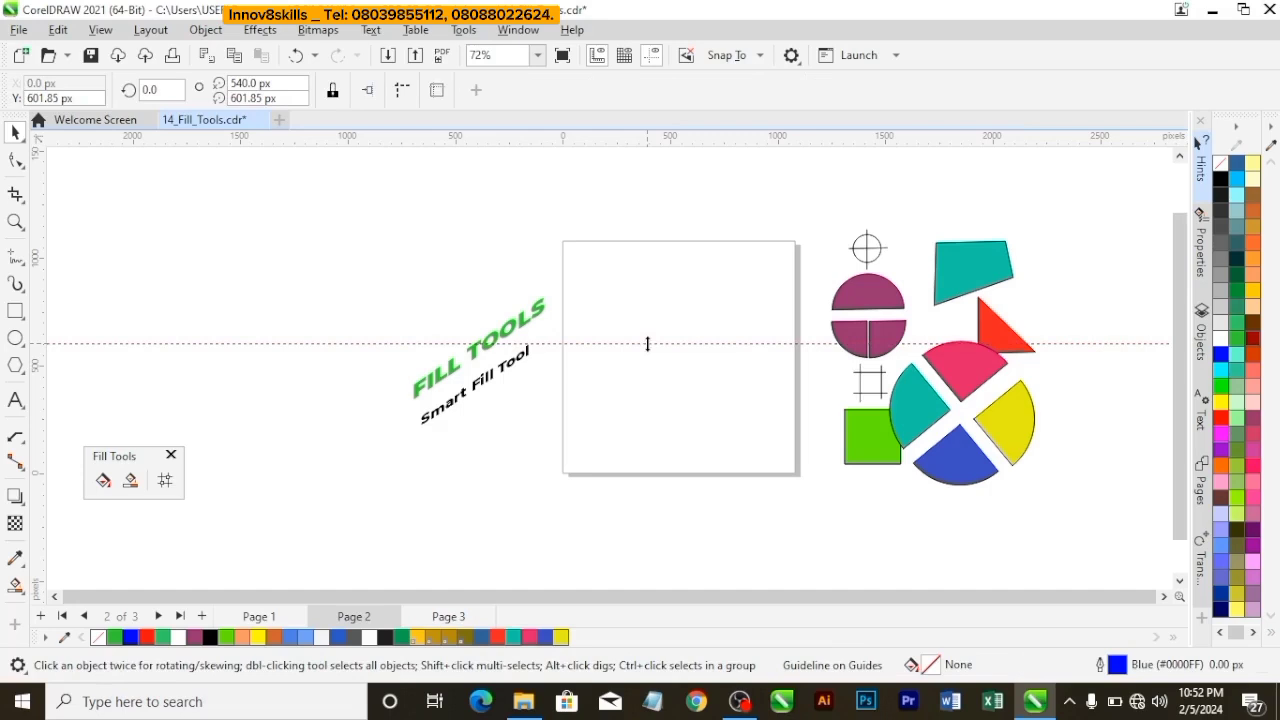
key("Delete")
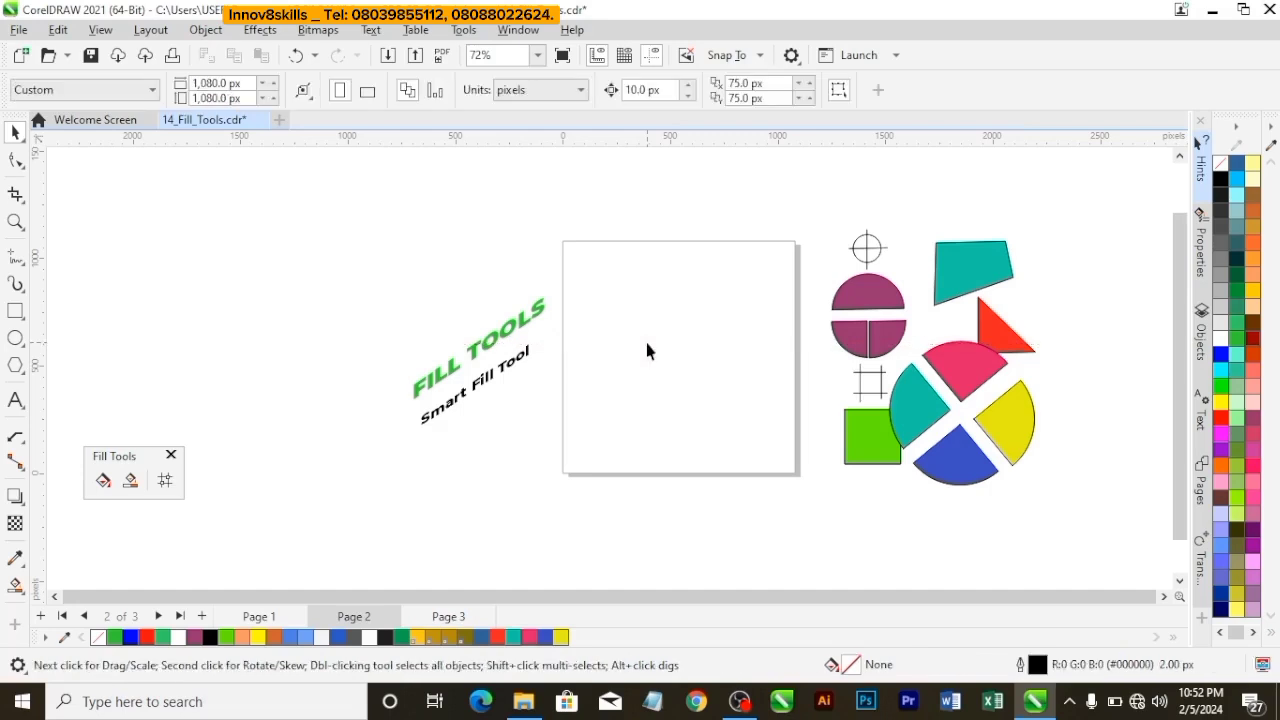
Switch to Page 3, the Mesh Tool page of the document.
left_click(538, 55)
left_click(537, 89)
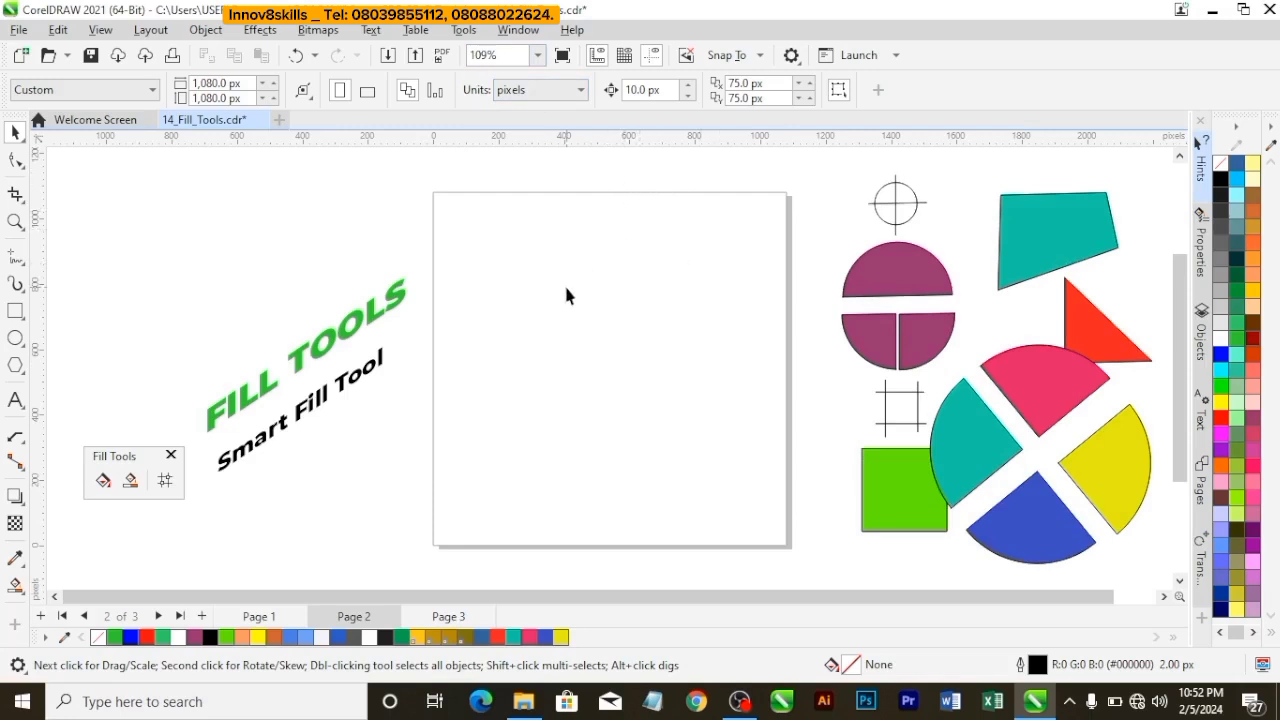
left_click(450, 616)
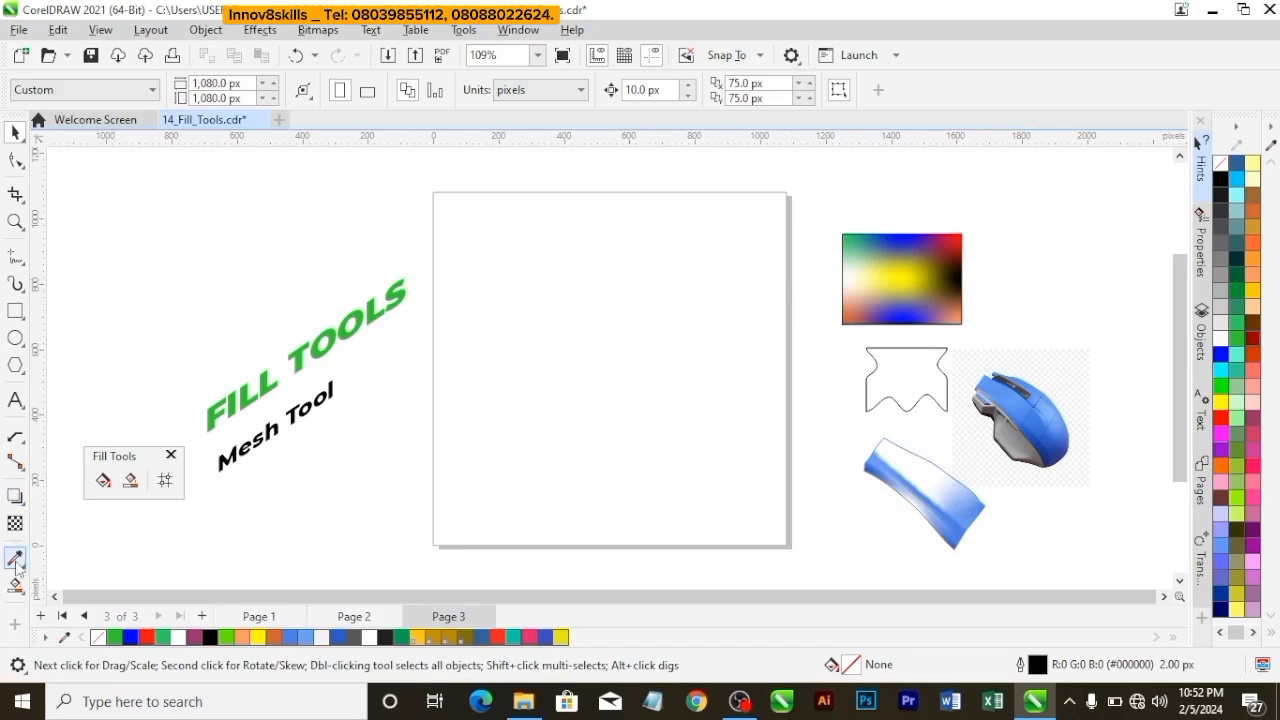
Draw a rectangle about 470 × 364 px near the page's centre and apply a 2 × 2 mesh fill to it.
left_click(13, 314)
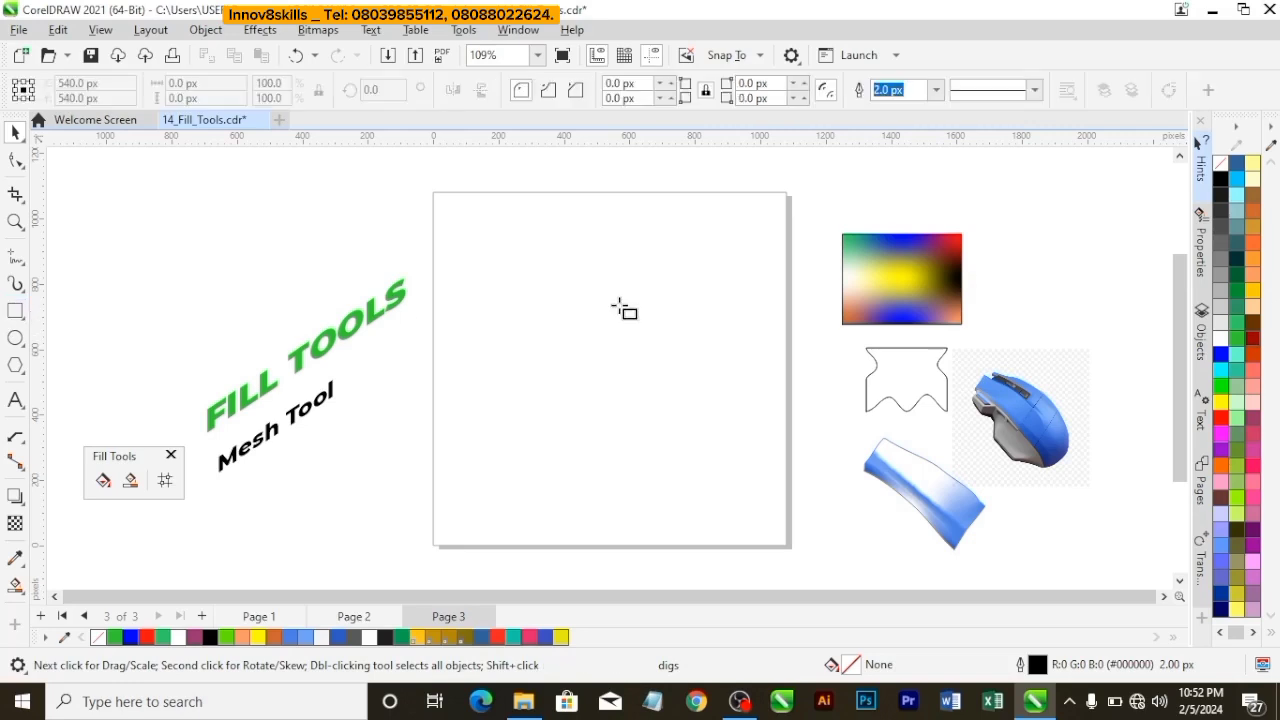
left_click_drag(505, 287, 659, 406)
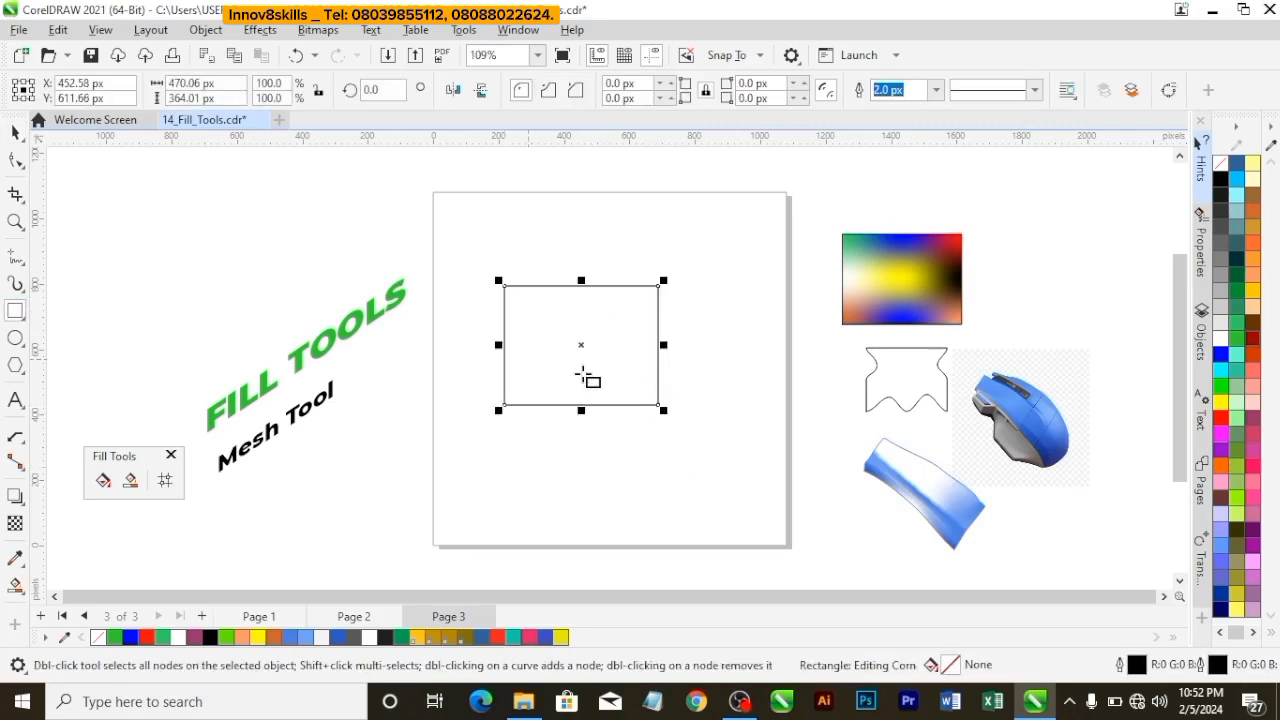
left_click(165, 480)
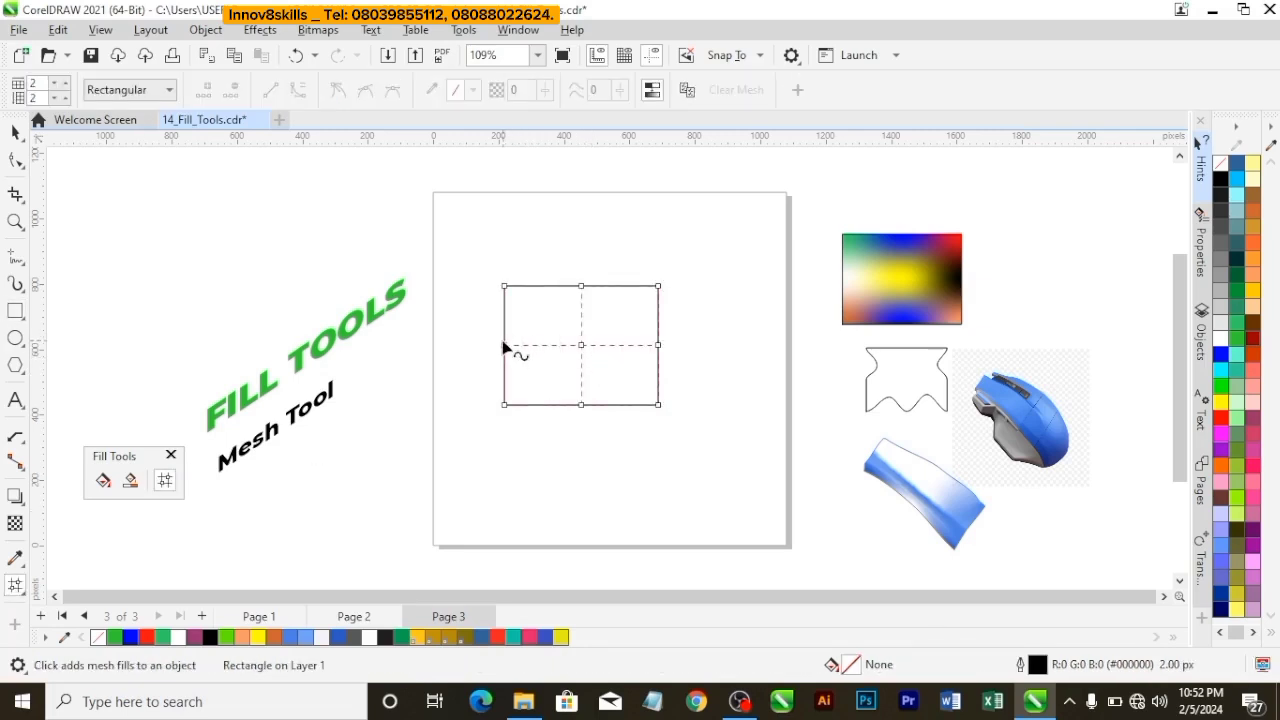
Colour the mesh's middle row of nodes: pink on the left edge, yellow #E4EB11 in the centre, bright yellow on the right edge.
left_click(659, 346)
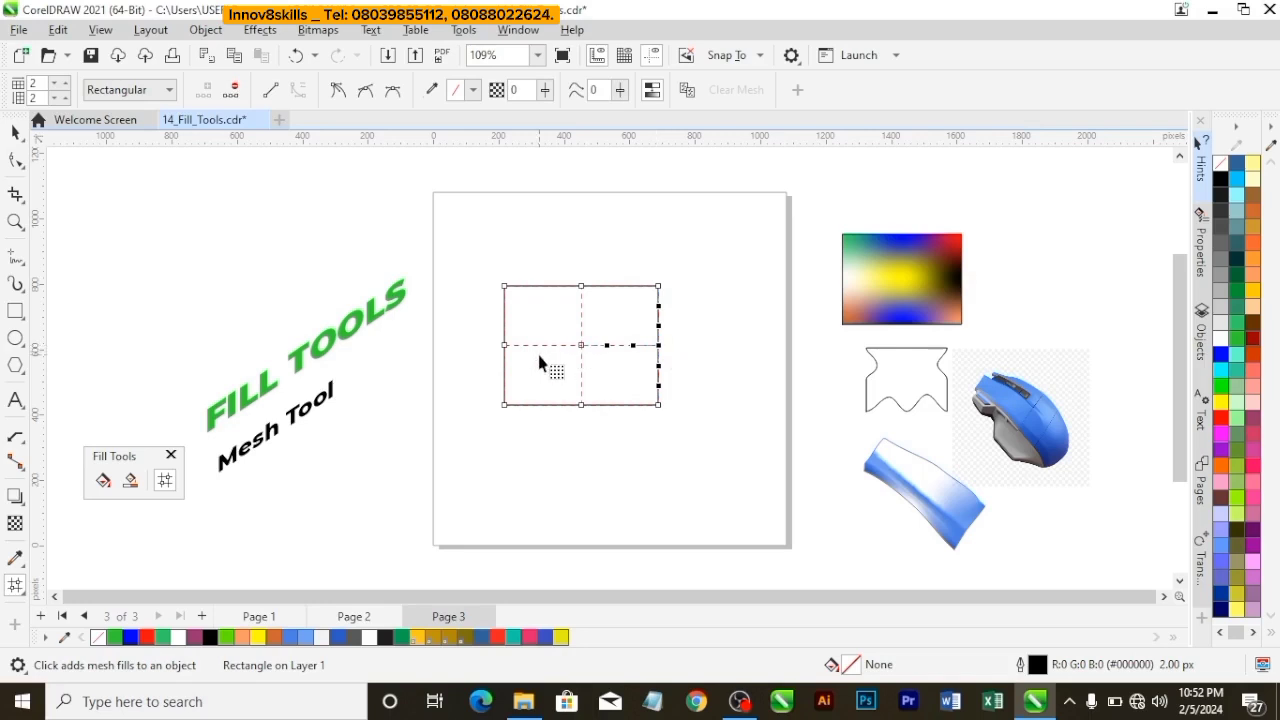
left_click(504, 346)
left_click(529, 637)
left_click(583, 346)
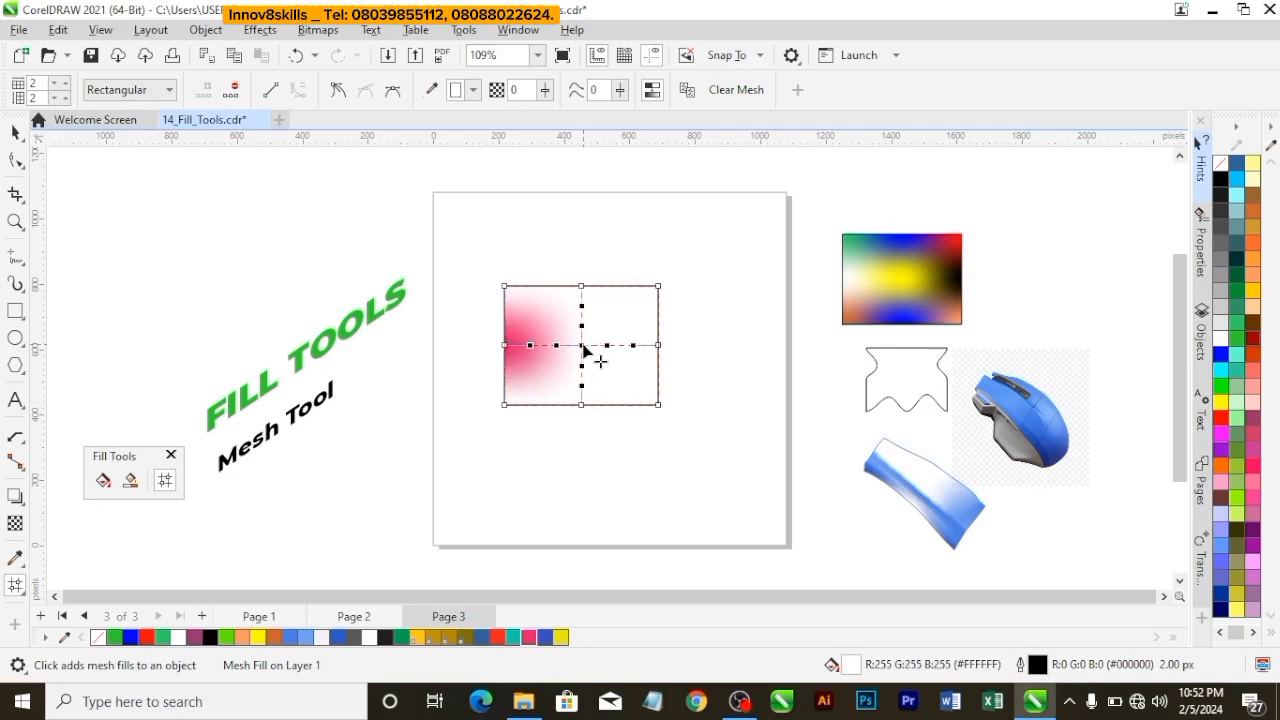
left_click(561, 637)
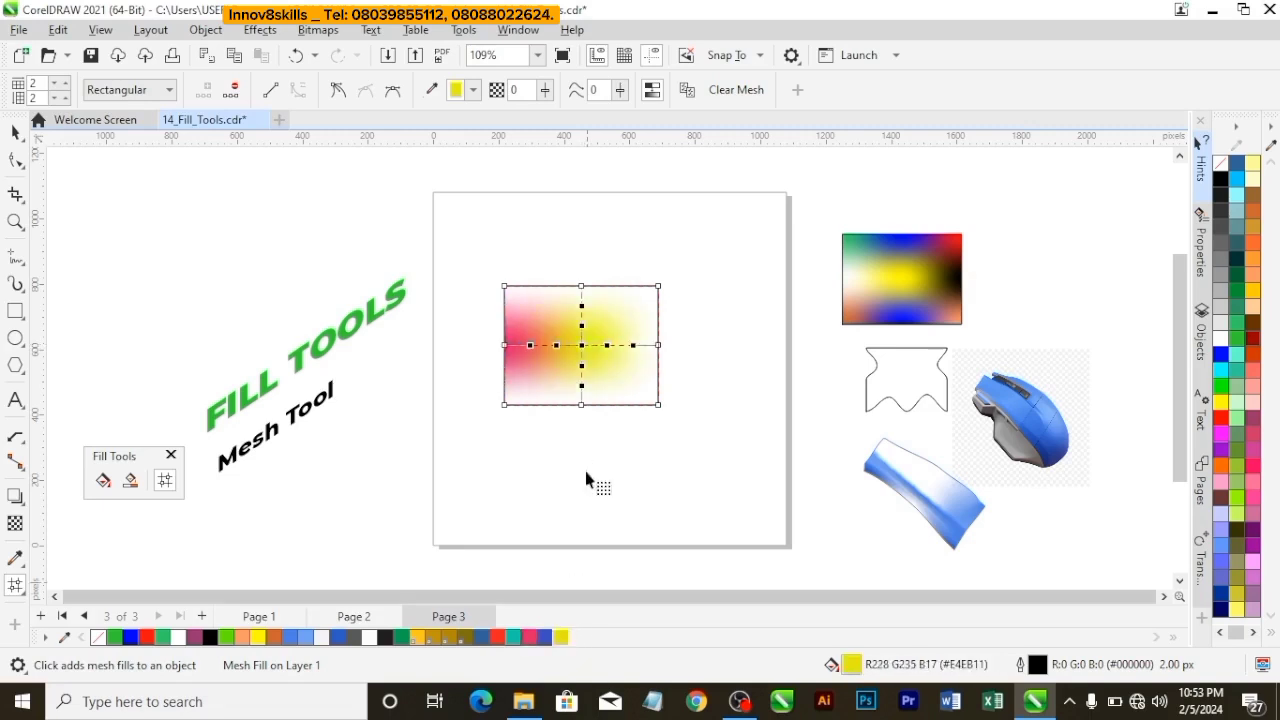
left_click(662, 346)
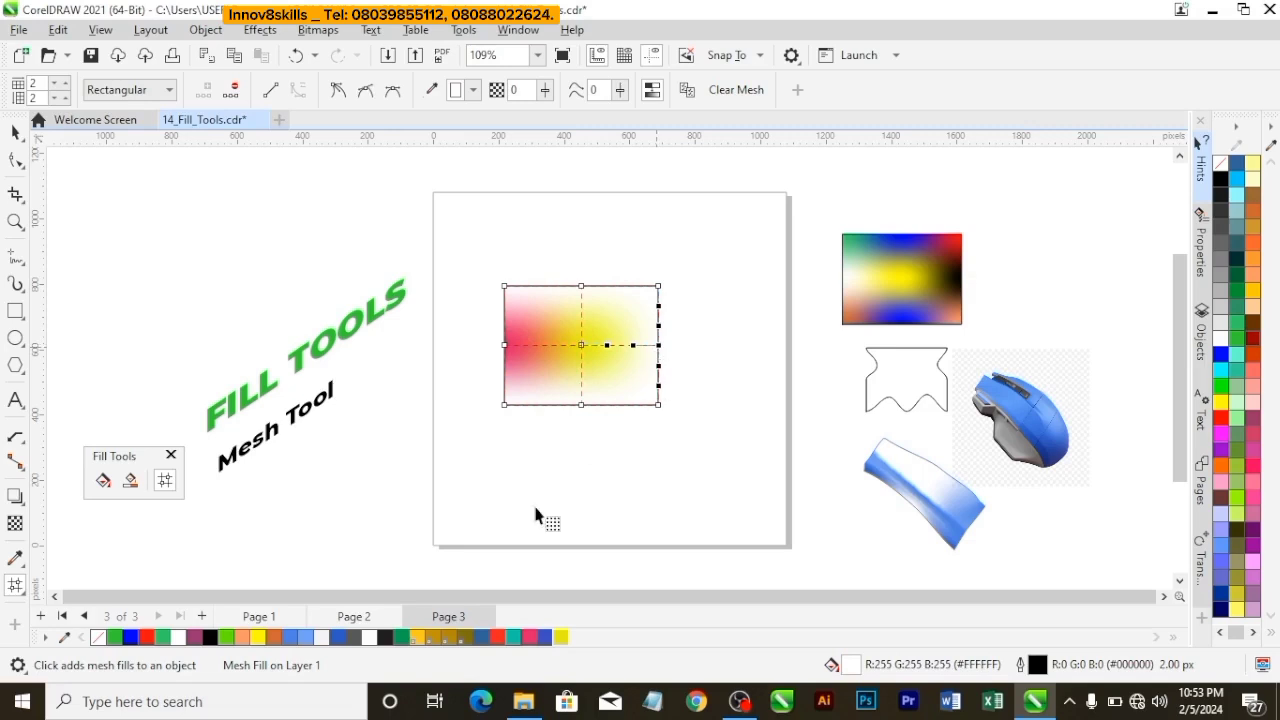
left_click(258, 637)
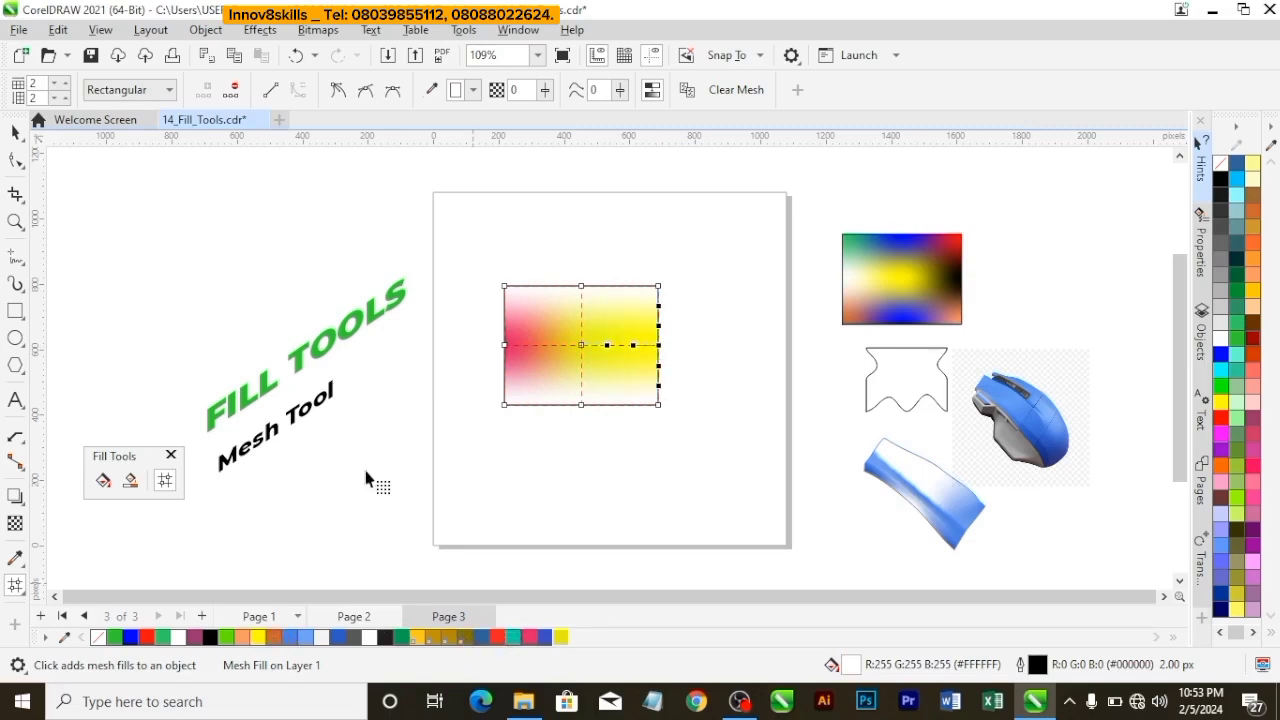
Colour the mesh's top-middle node blue #2C5BC5 and its bottom-middle node dark grey #5A5A5A.
left_click(581, 287)
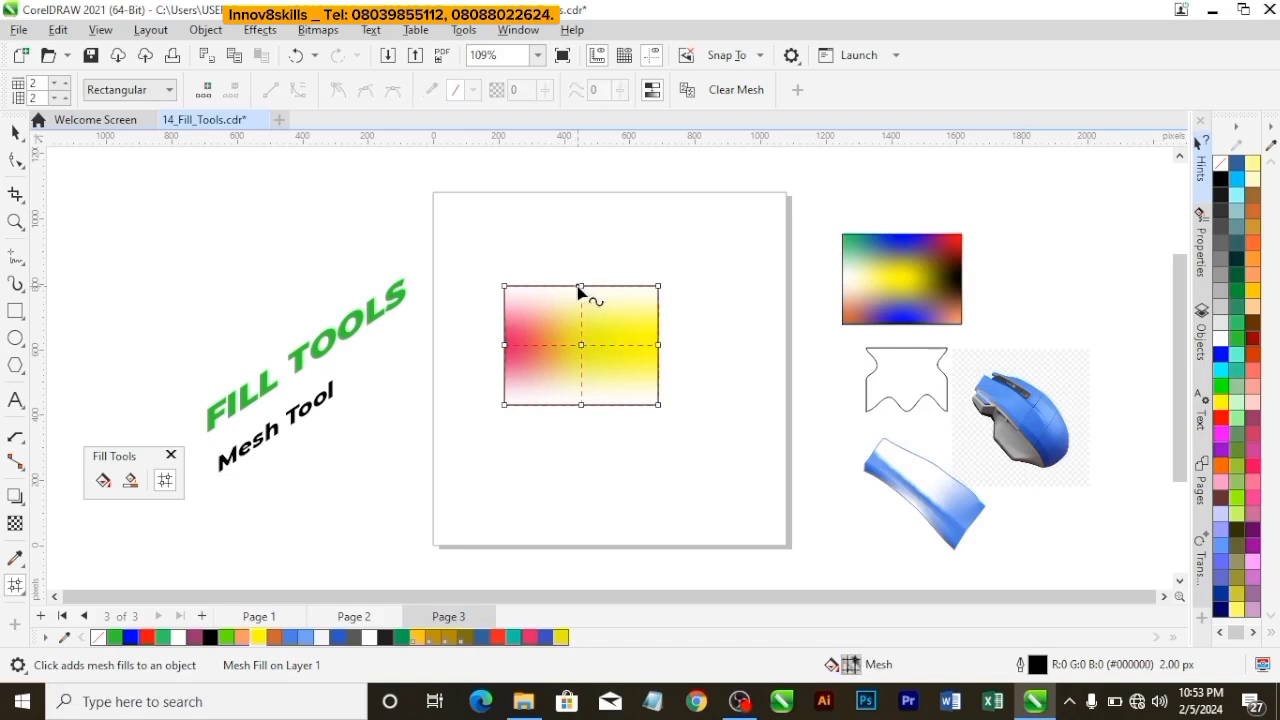
left_click(341, 638)
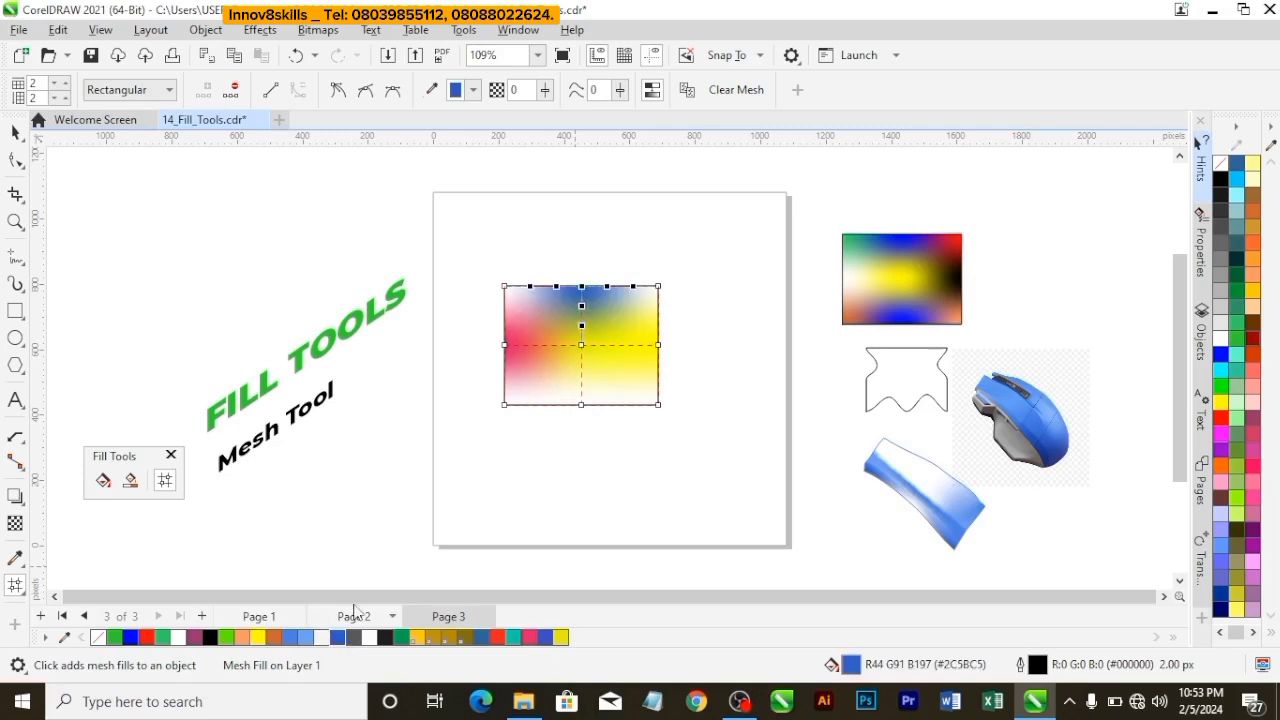
left_click(582, 406)
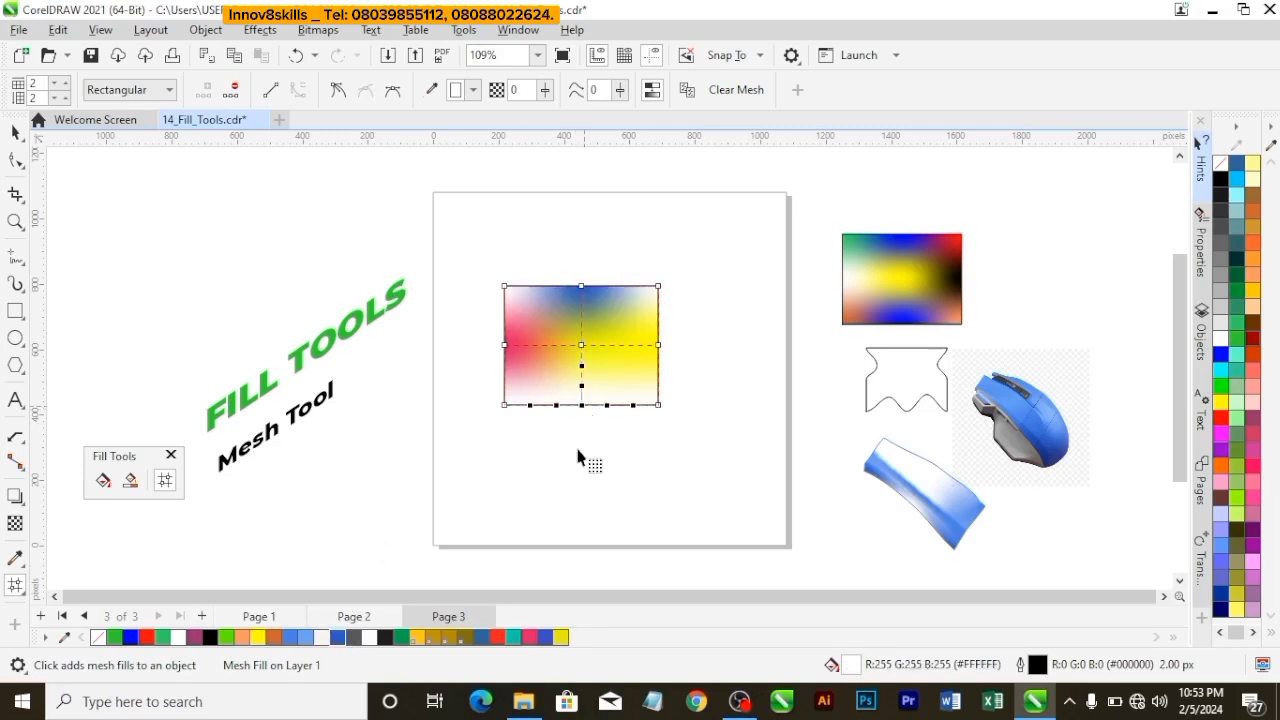
left_click(358, 638)
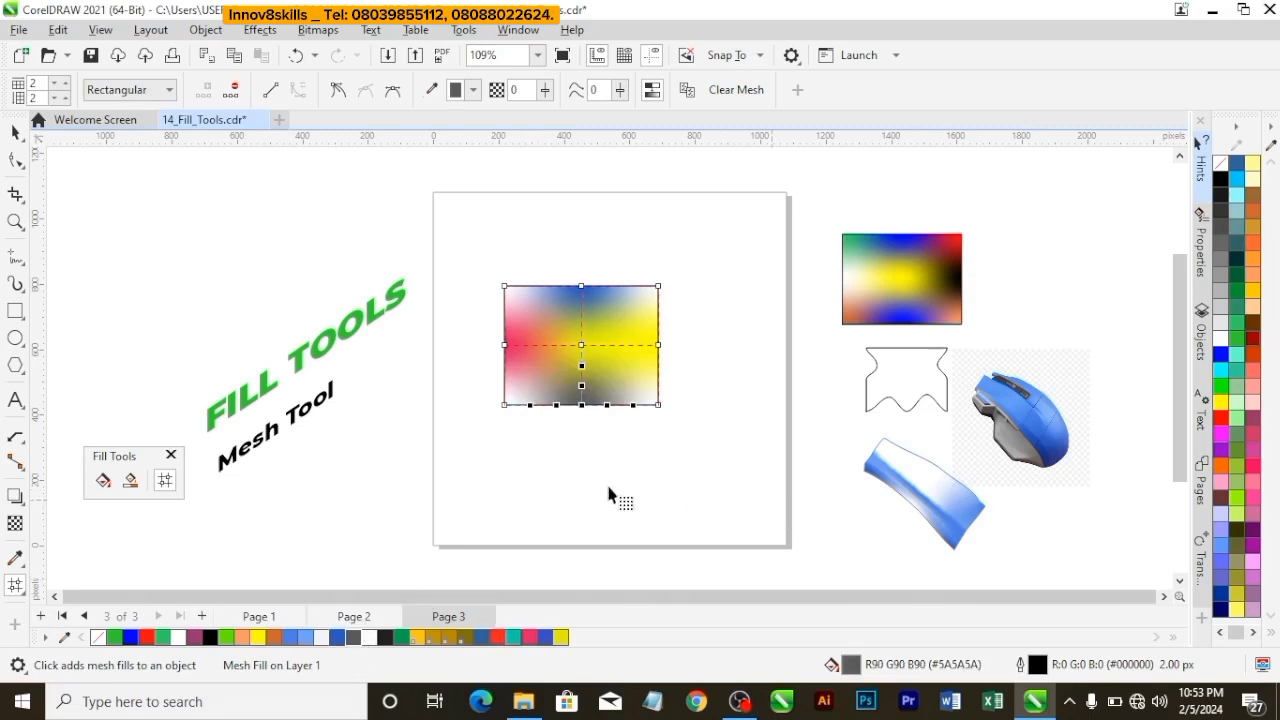
Delete the mesh-filled rectangle from the page.
left_click(15, 132)
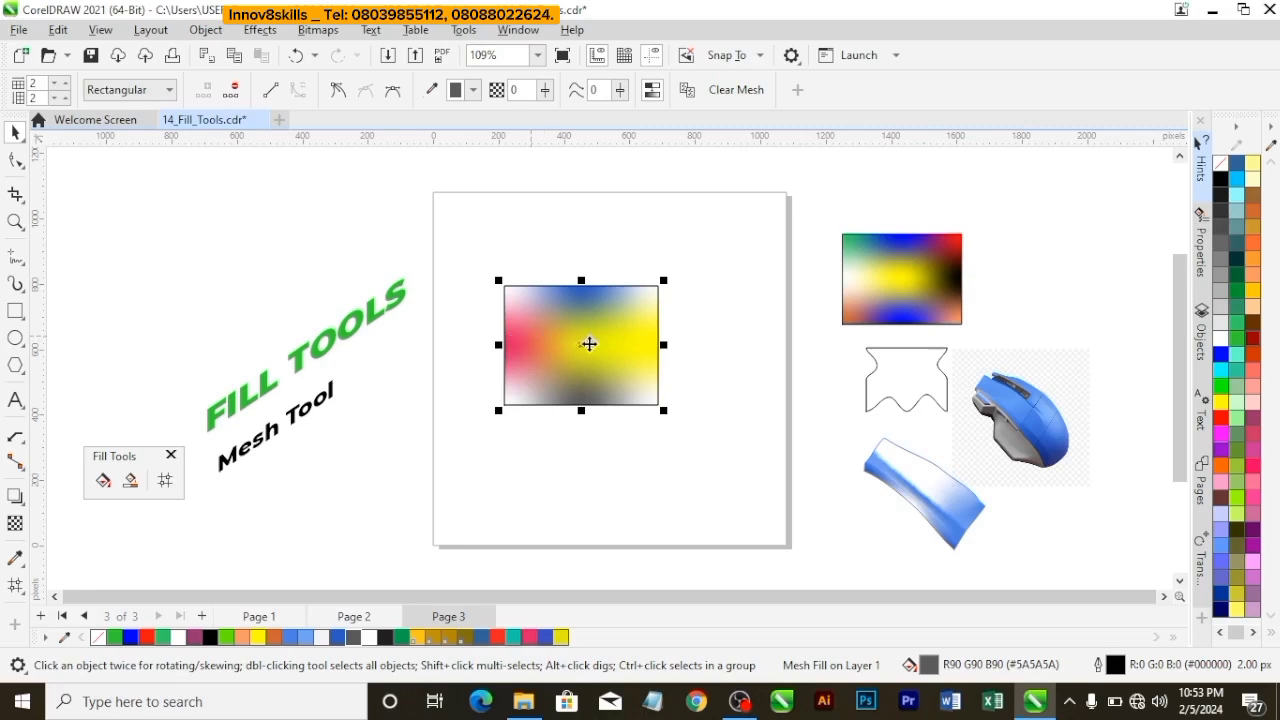
key("Delete")
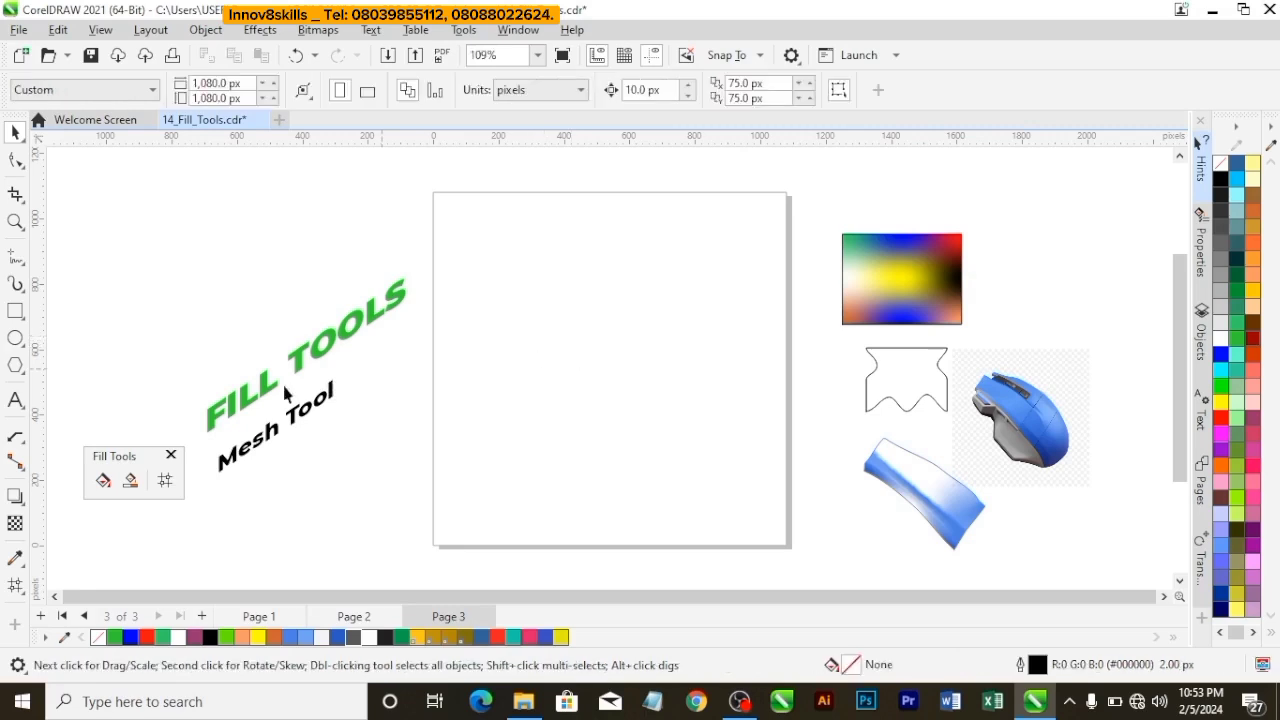
left_click(16, 313)
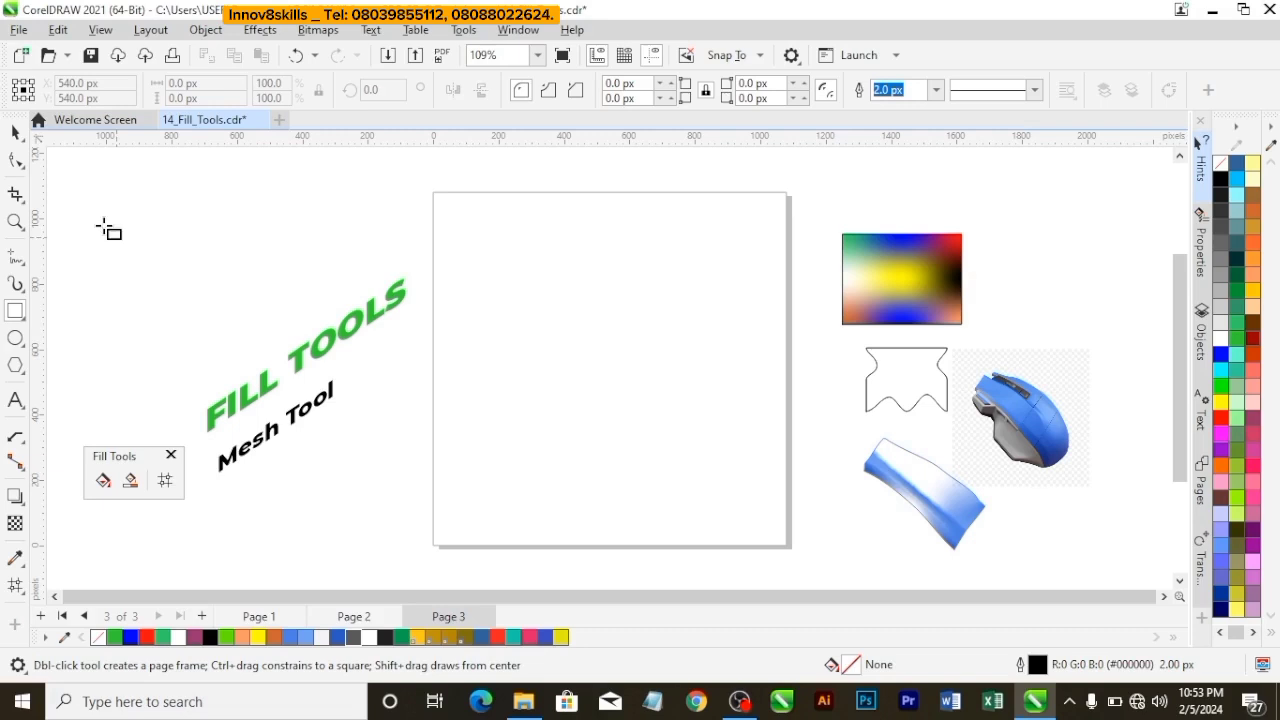
left_click(16, 133)
Centre the computer mouse image on the page and enlarge it proportionally to about 765 × 765 px.
left_click(989, 432)
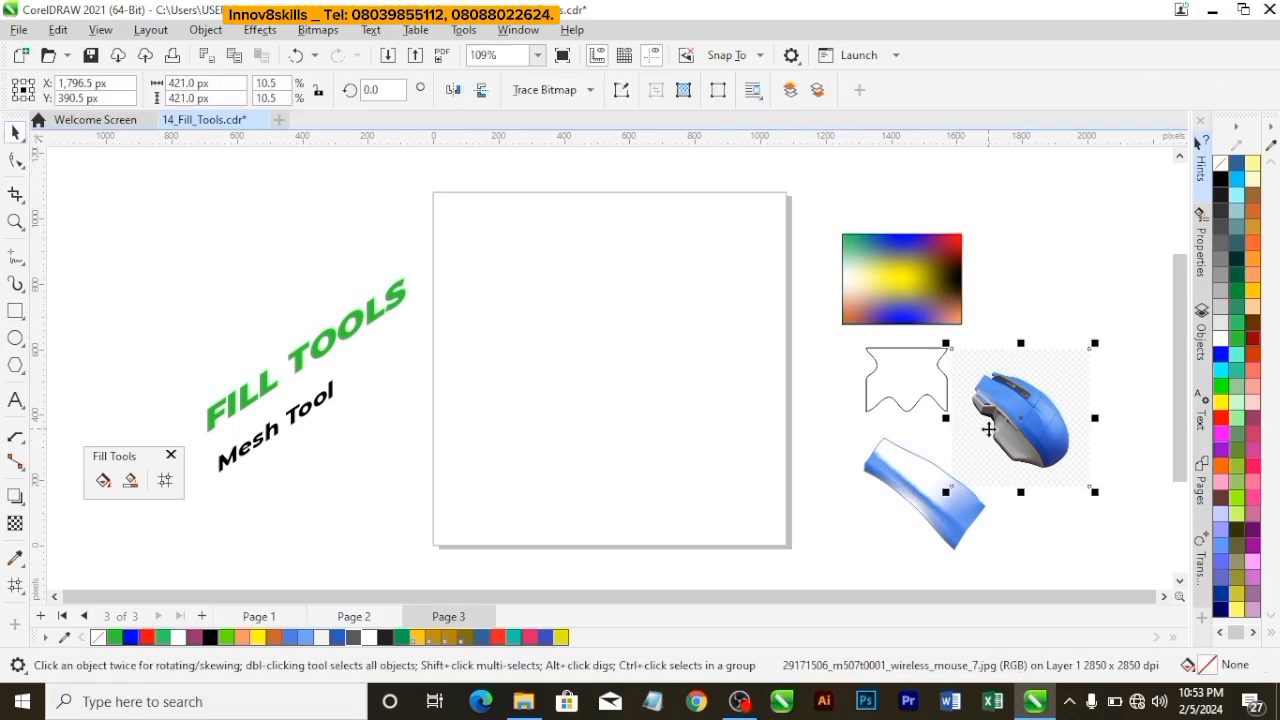
key("p")
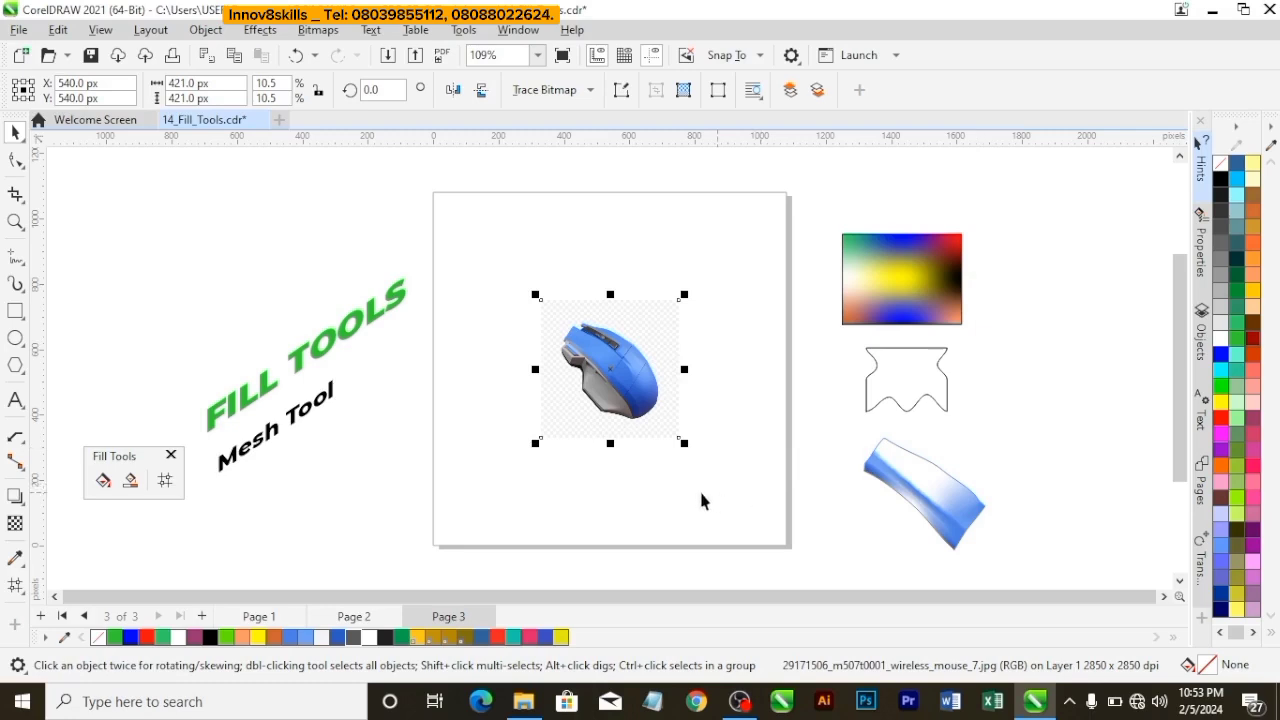
left_click_drag(685, 443, 740, 496)
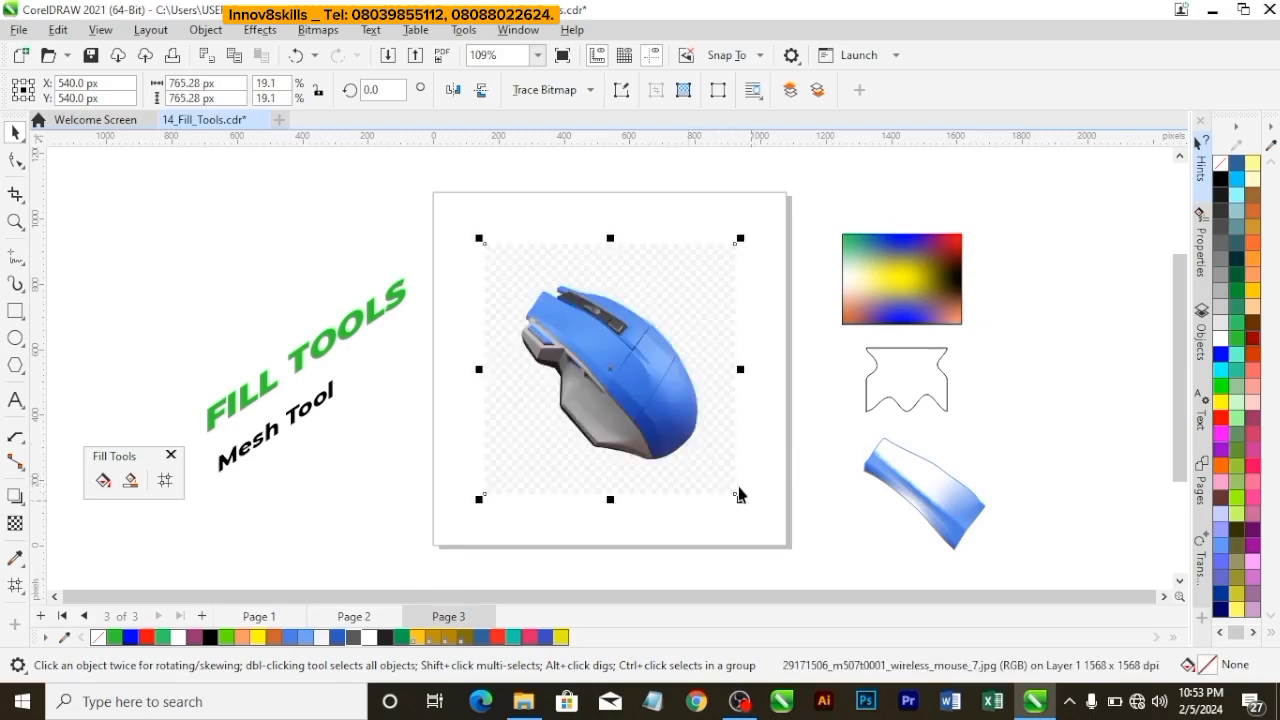
Lock the computer mouse image on the page so it stays fixed as the tracing reference.
left_click(205, 29)
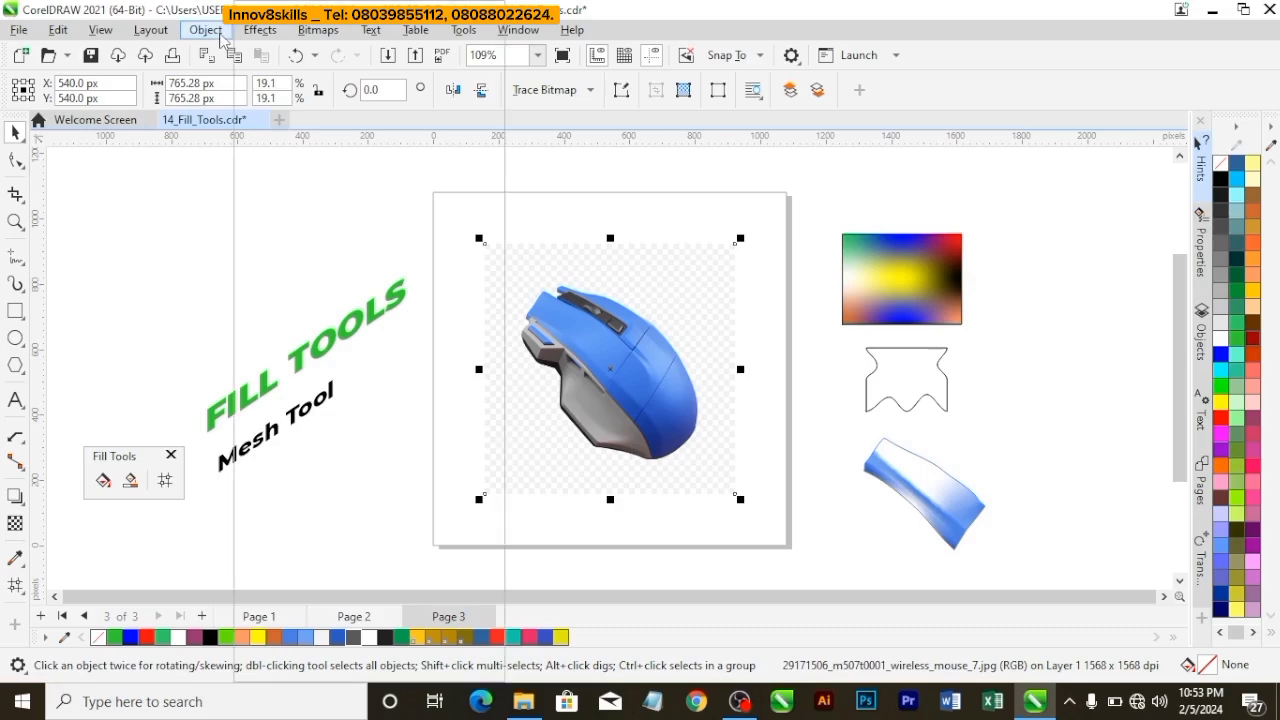
mouse_move(292, 356)
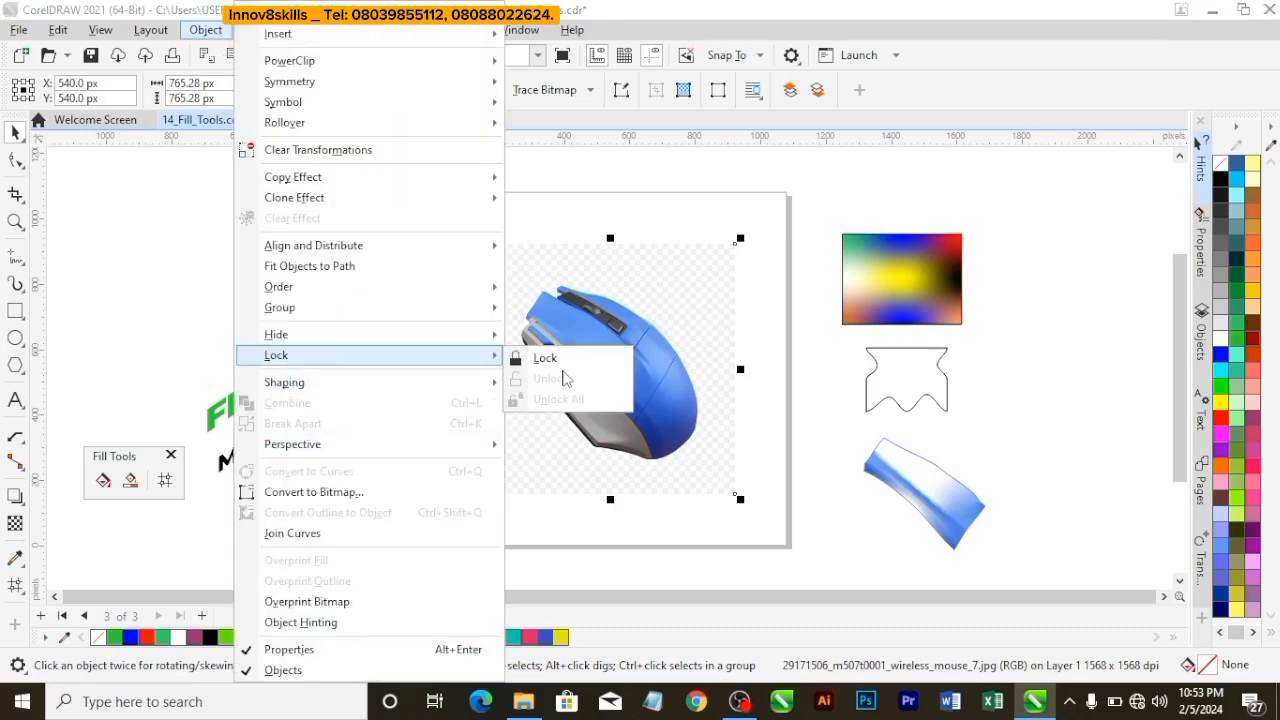
left_click(569, 364)
left_click(795, 363)
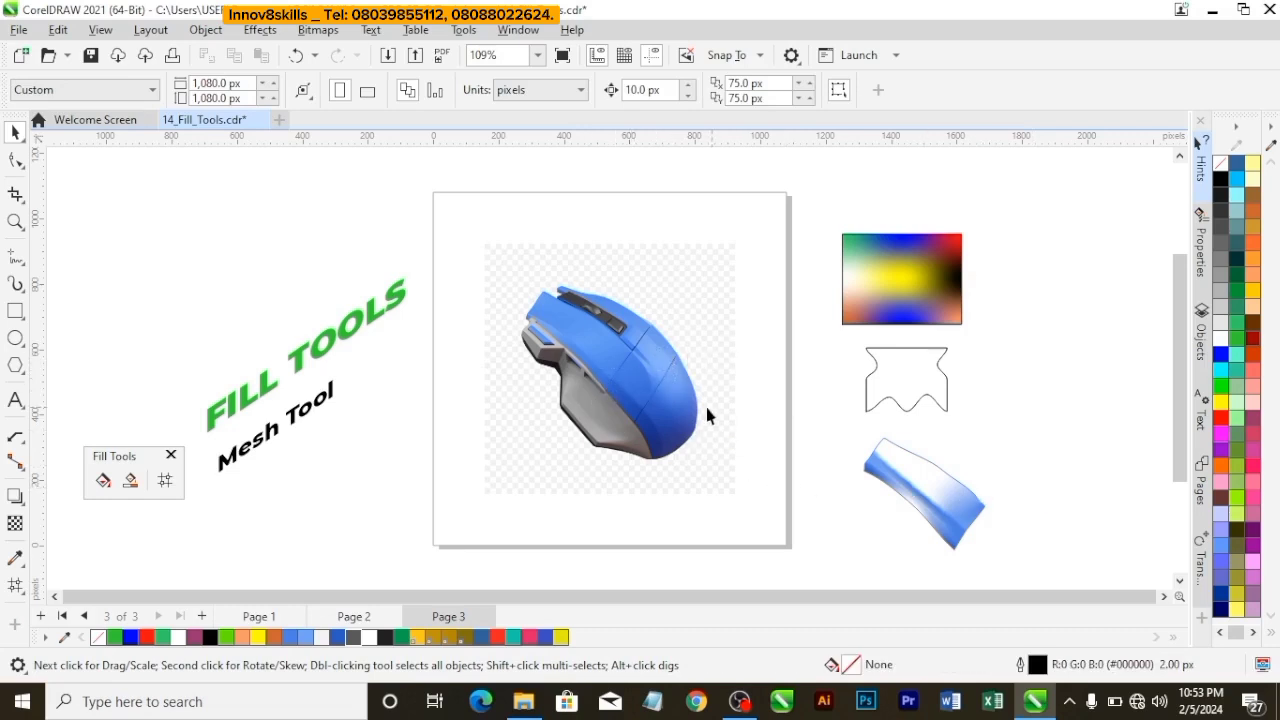
Draw a 3-point rectangle at an angle of about 55° over the mouse's long blue button panel beside the scroll-wheel strip.
left_click(27, 318)
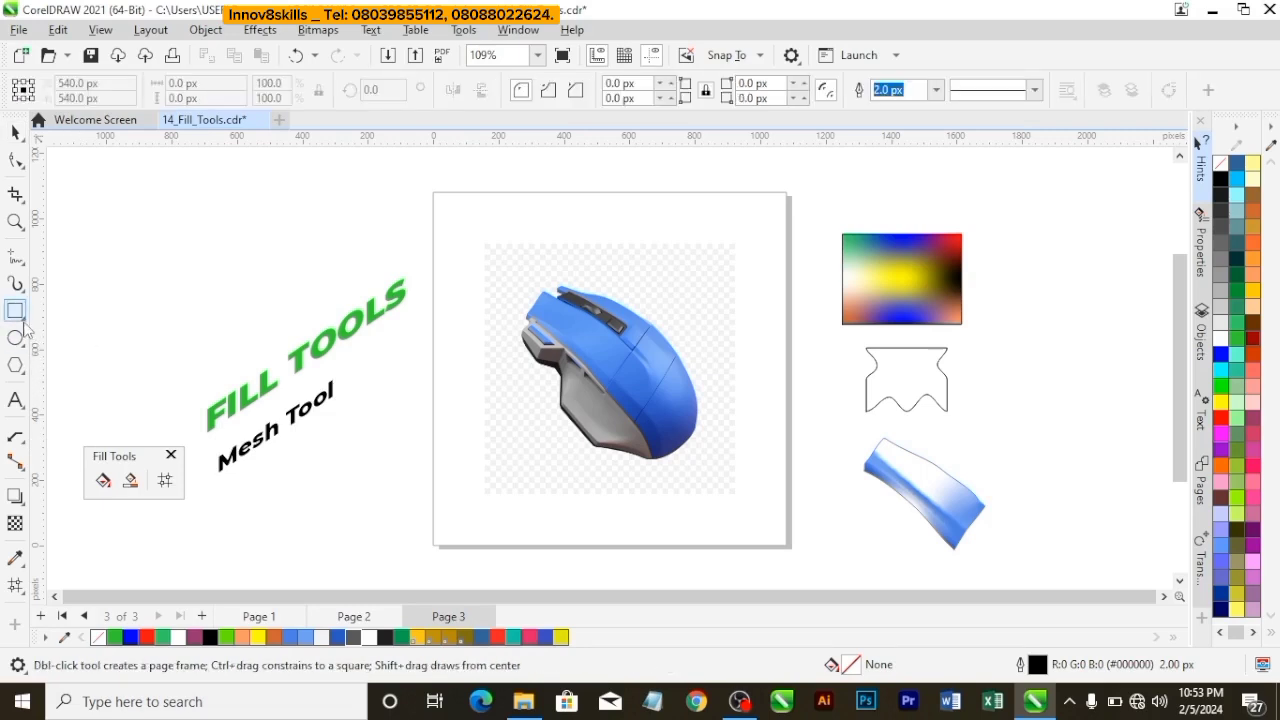
left_click(20, 314)
left_click(68, 339)
scroll(552, 362, "up", 3)
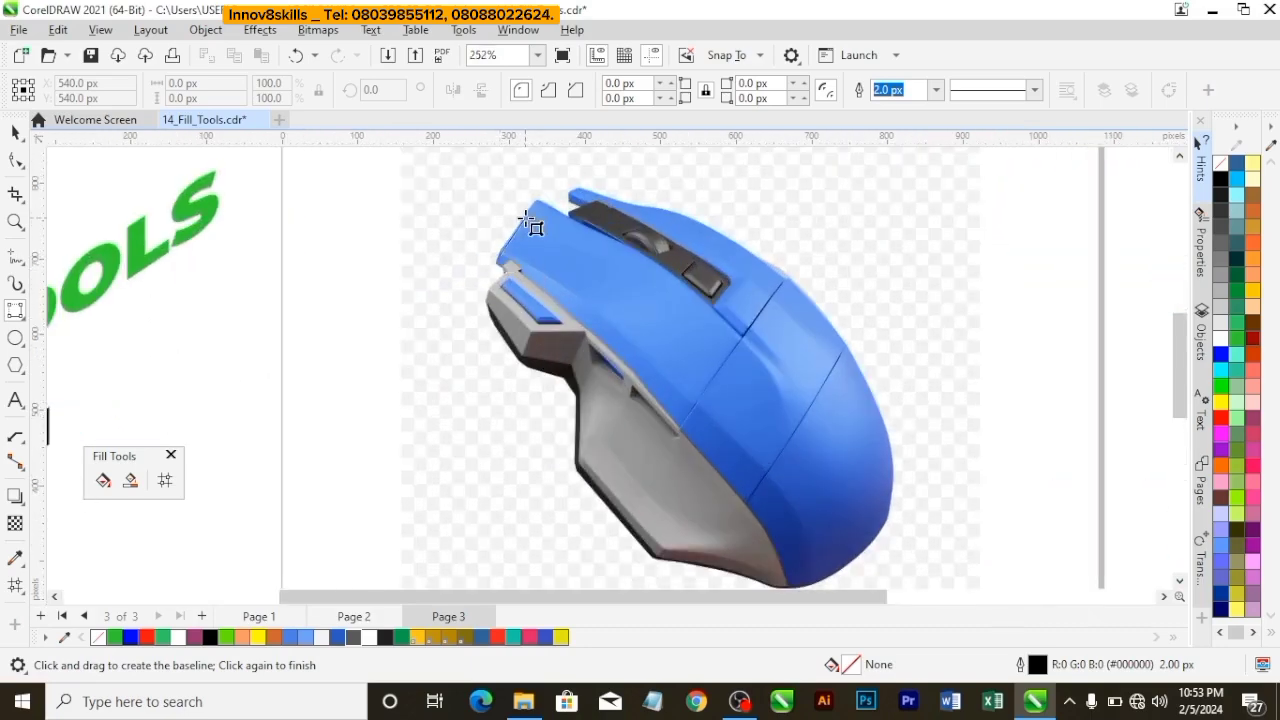
left_click_drag(497, 262, 540, 197)
left_click(707, 392)
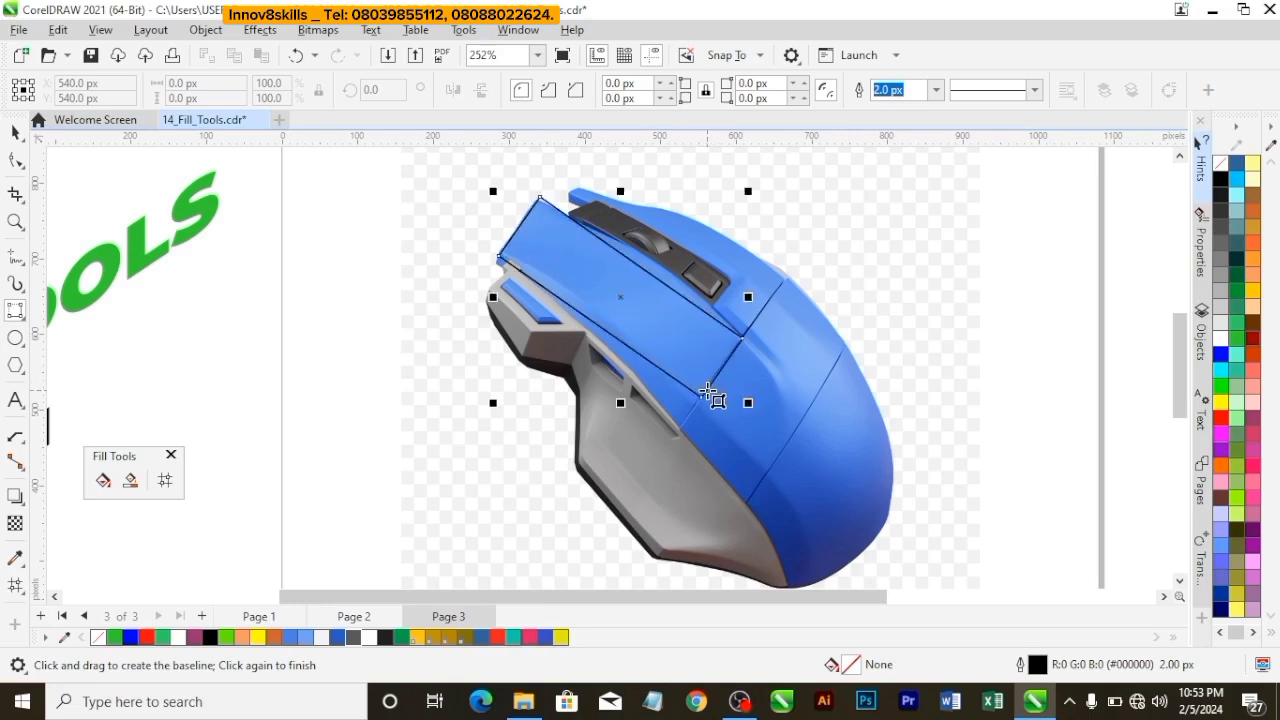
Apply a mesh fill to the rectangle, fit its lower-edge nodes to the blue panel's contour, and refine the mesh to a 4 × 2 grid.
left_click(165, 481)
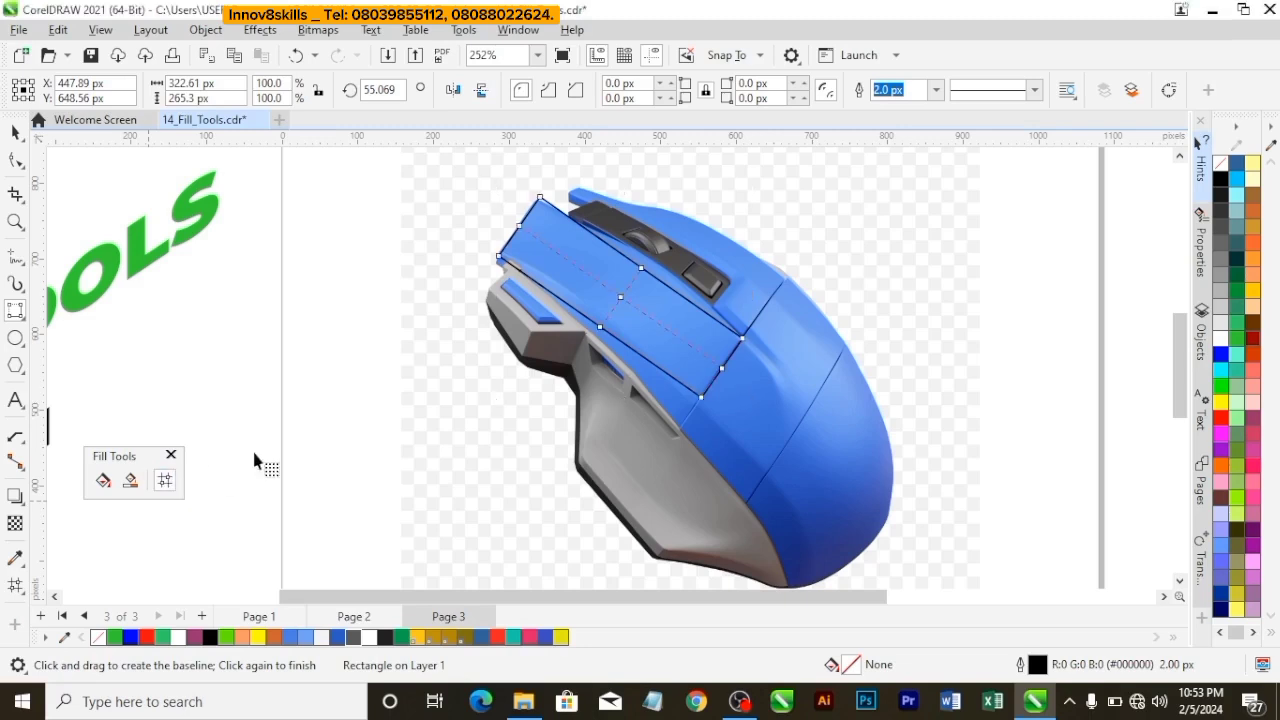
left_click(700, 398)
left_click_drag(695, 409, 681, 430)
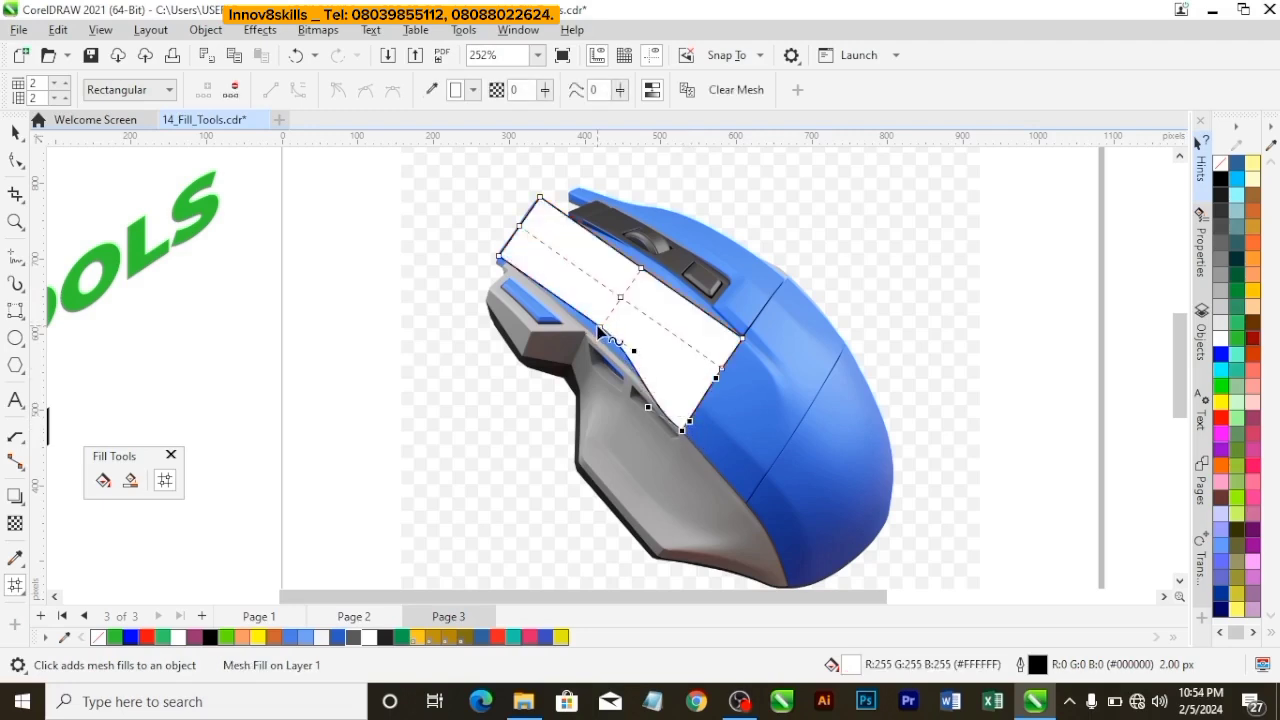
left_click_drag(597, 326, 594, 336)
left_click(499, 257)
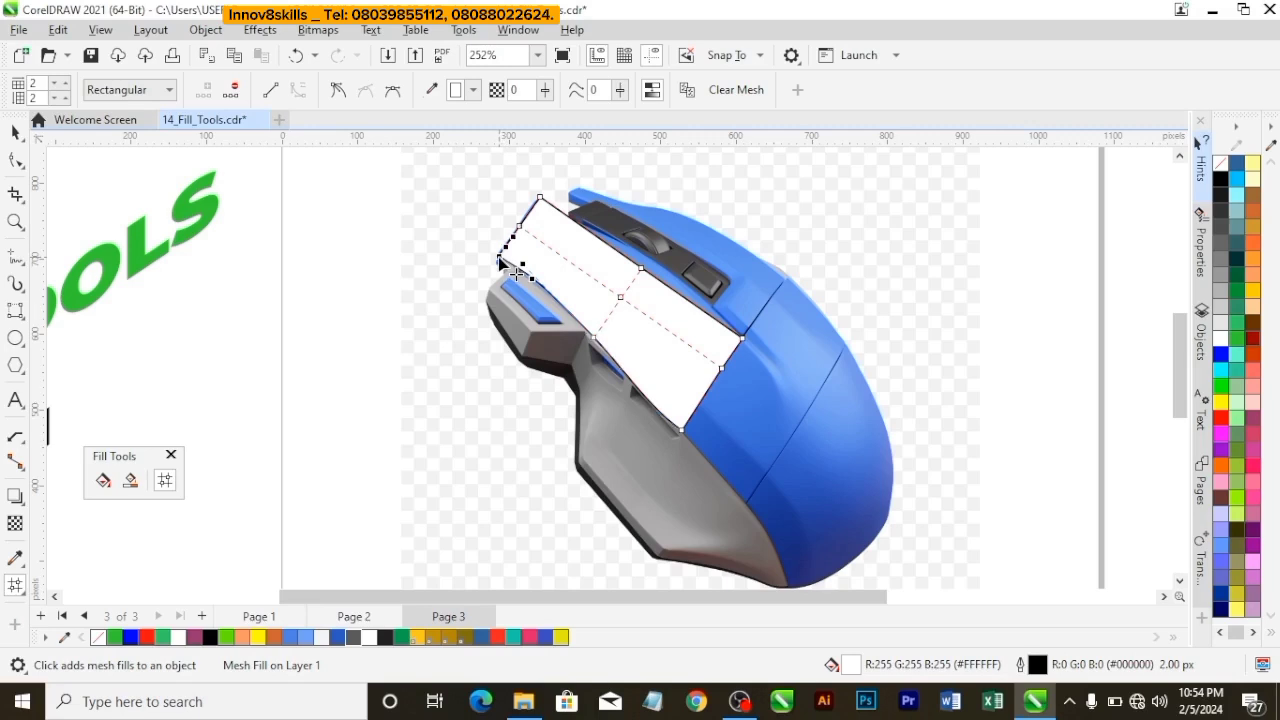
left_click_drag(498, 257, 527, 288)
left_click(503, 252)
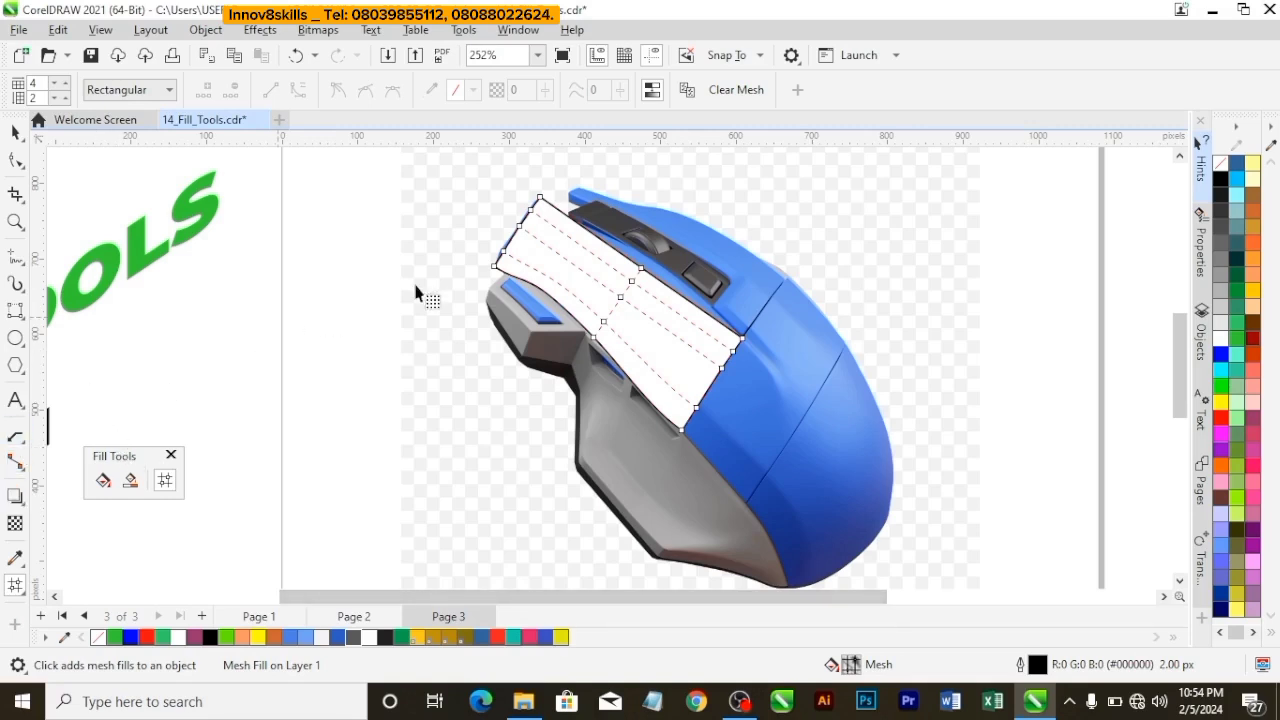
On the mesh's left end, colour the lower inner node blue #3E4EC2 and the middle node steel blue #336699.
left_click(498, 263)
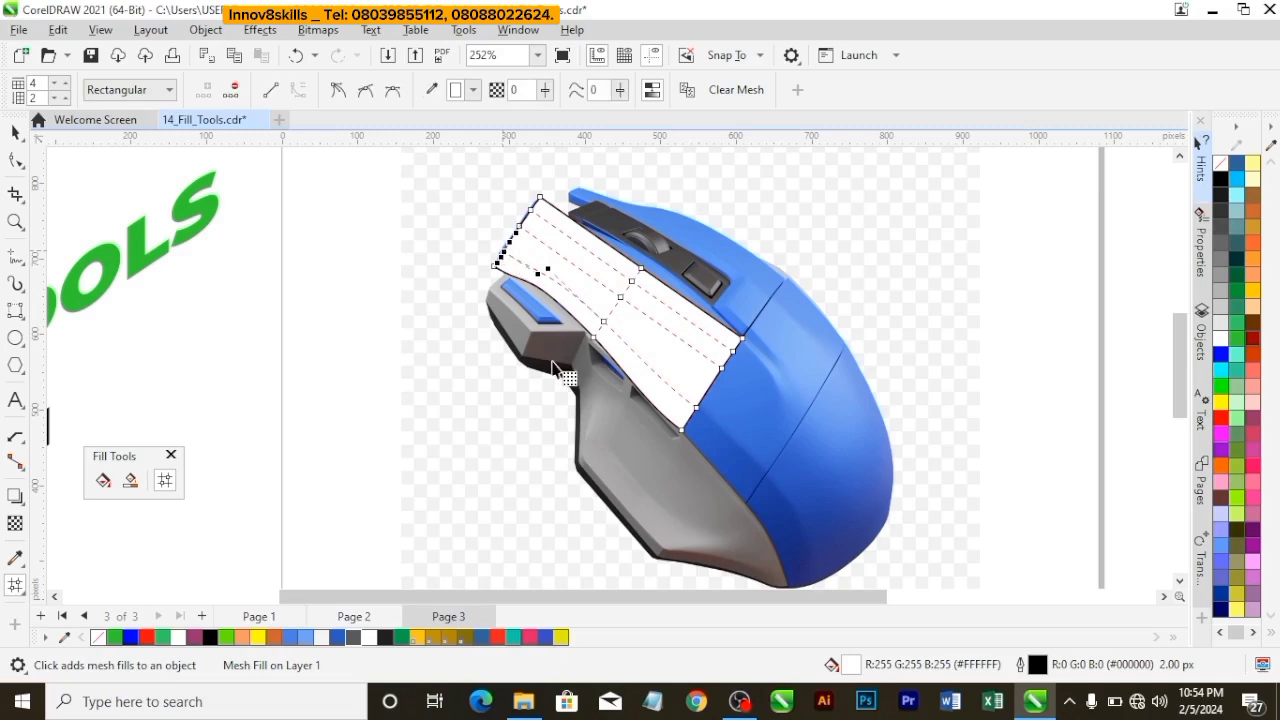
left_click(549, 637)
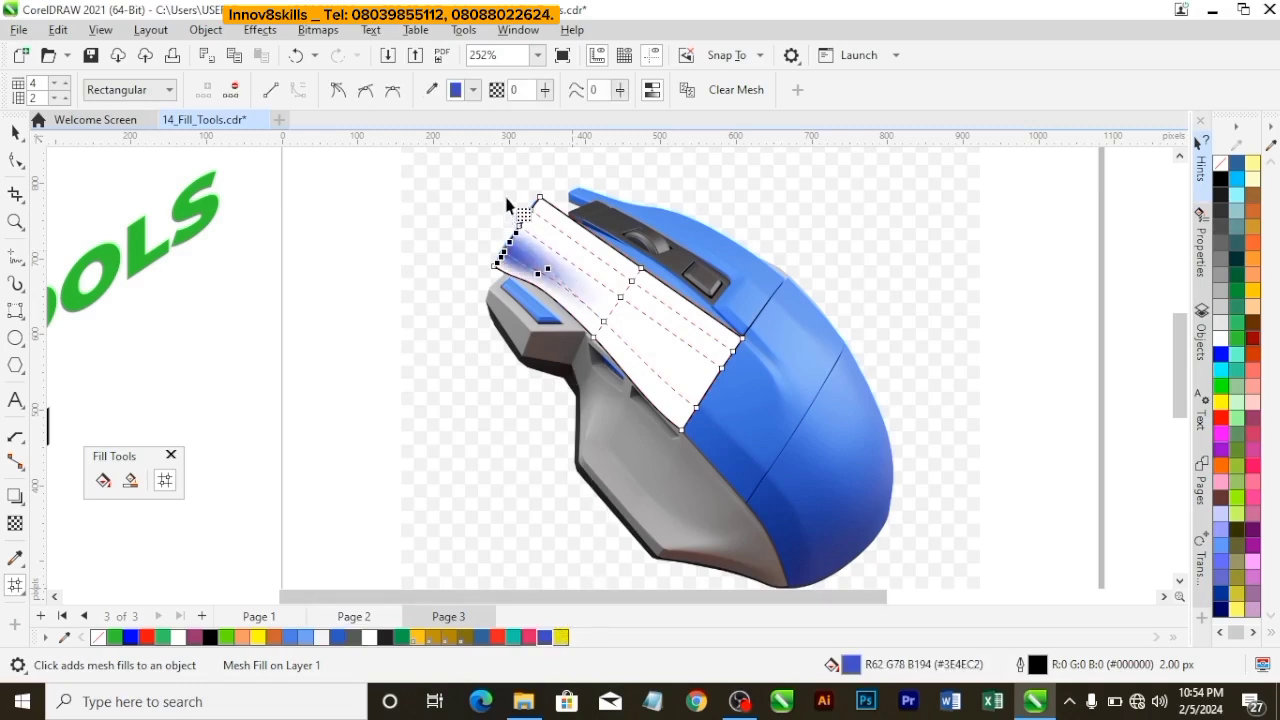
left_click(520, 232)
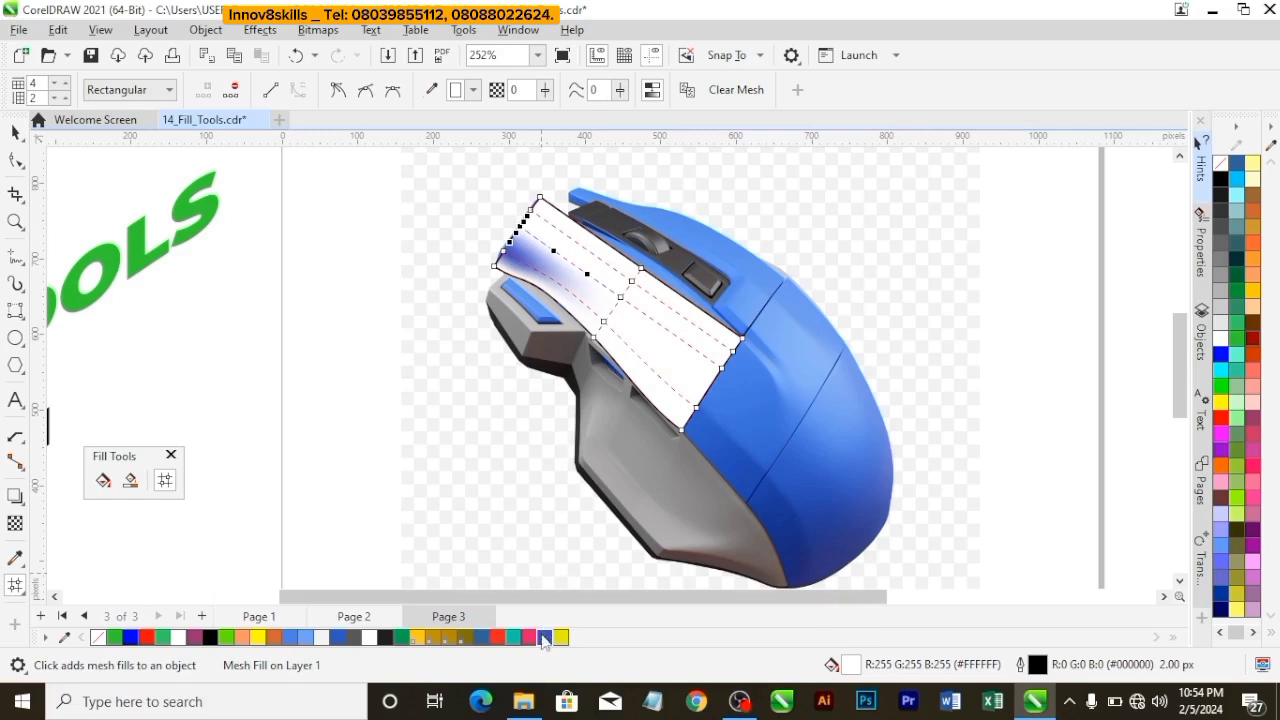
left_click(482, 637)
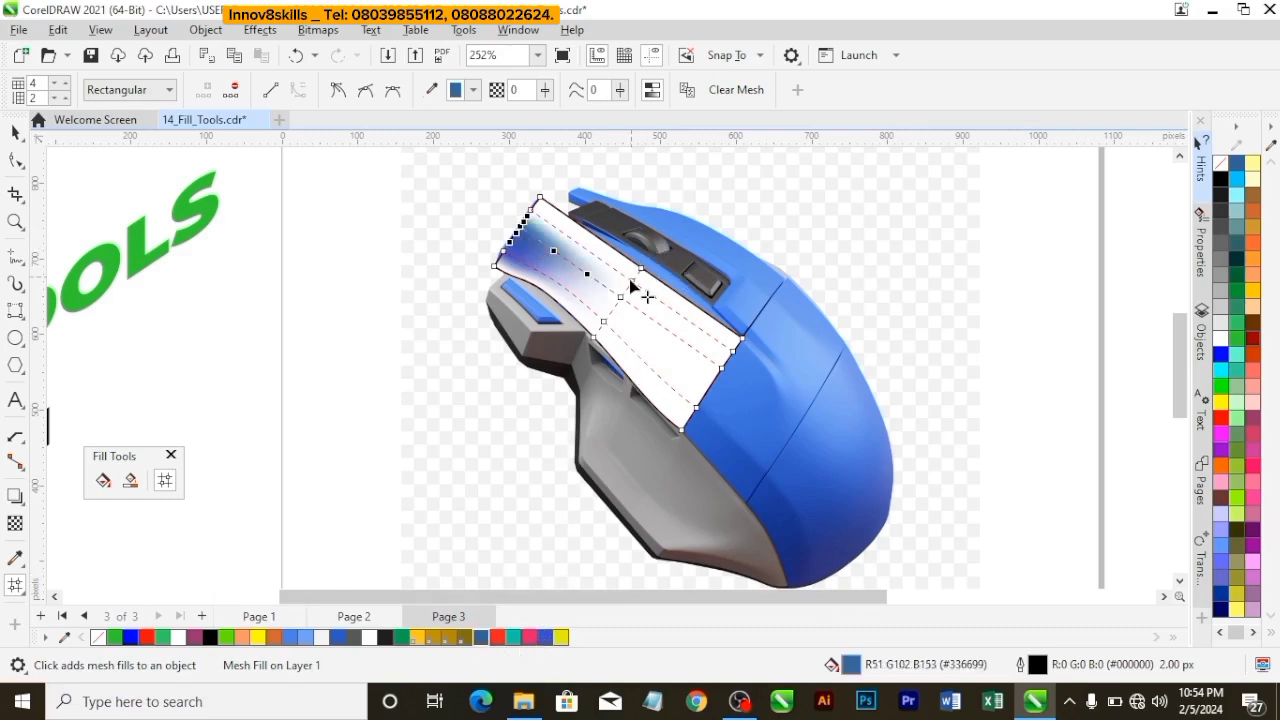
left_click(630, 287)
Move the ready-made blue mesh-filled panel beside the page a little closer to the page.
scroll(631, 335, "down", 3)
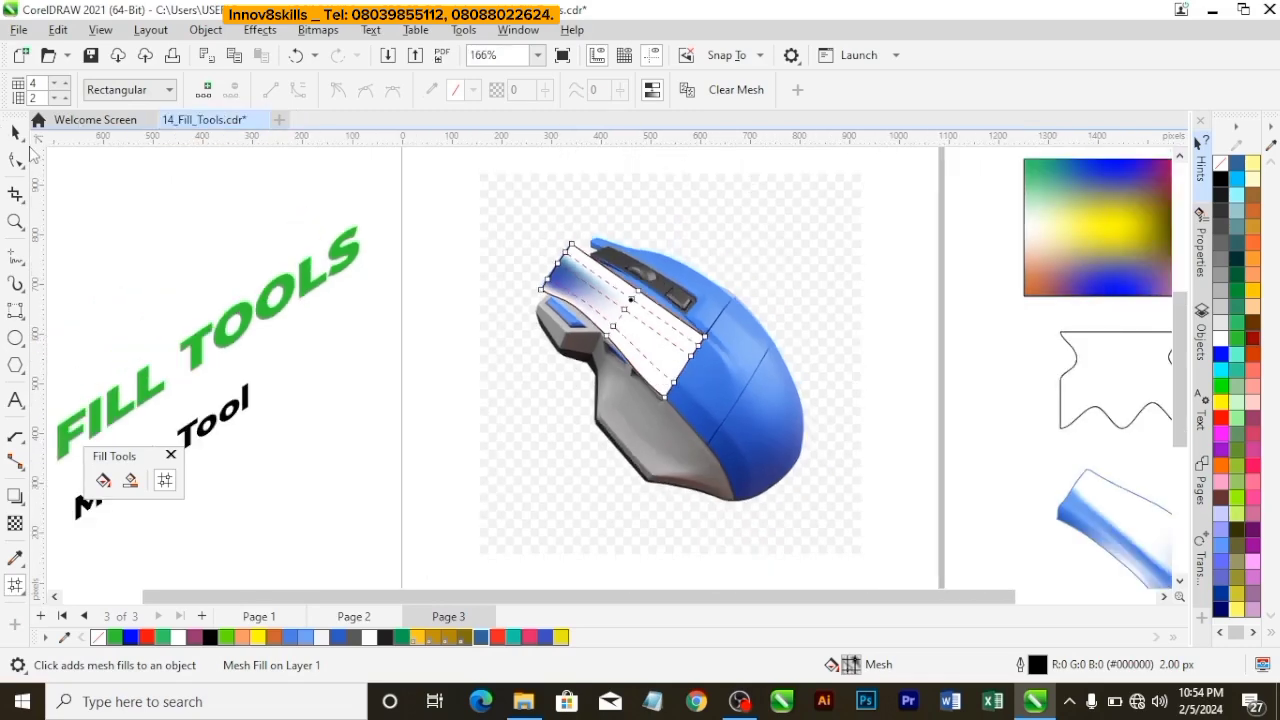
scroll(593, 487, "down", 2)
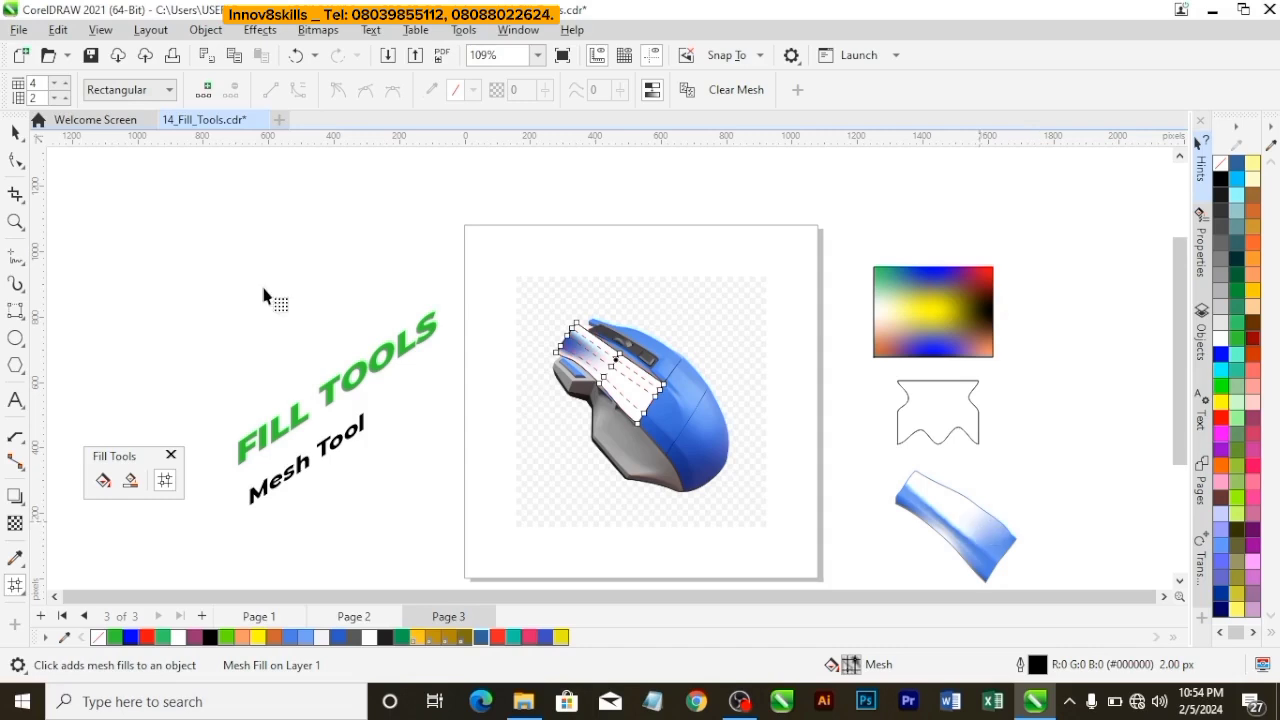
left_click(15, 133)
left_click(988, 555)
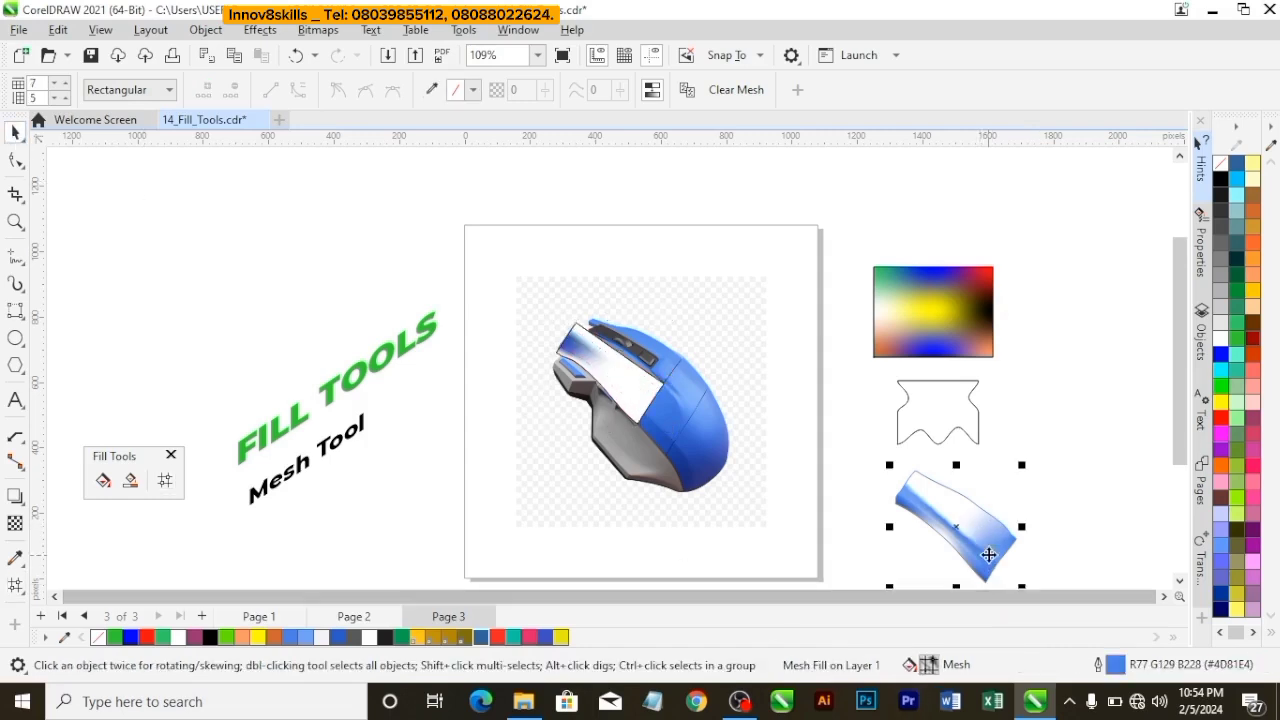
mouse_move(988, 555)
left_mouse_down()
mouse_move(930, 512)
mouse_move(941, 523)
left_mouse_up()
left_click(622, 392)
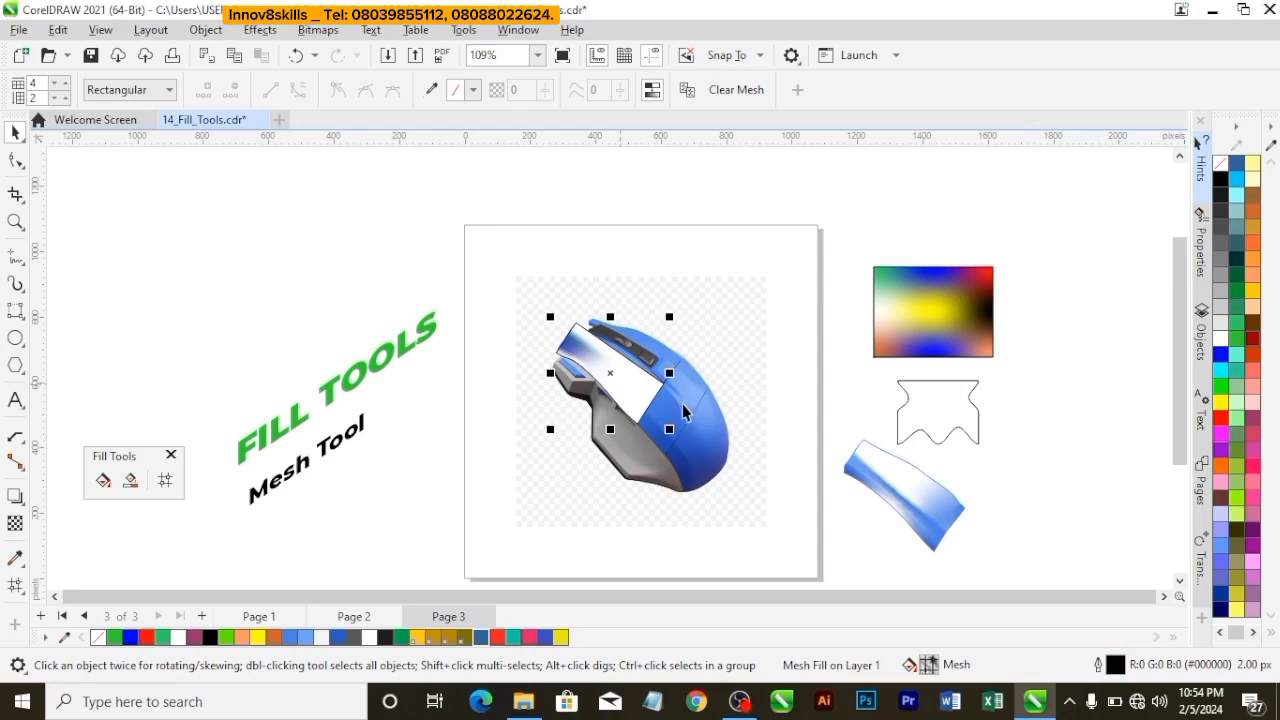
key("Escape")
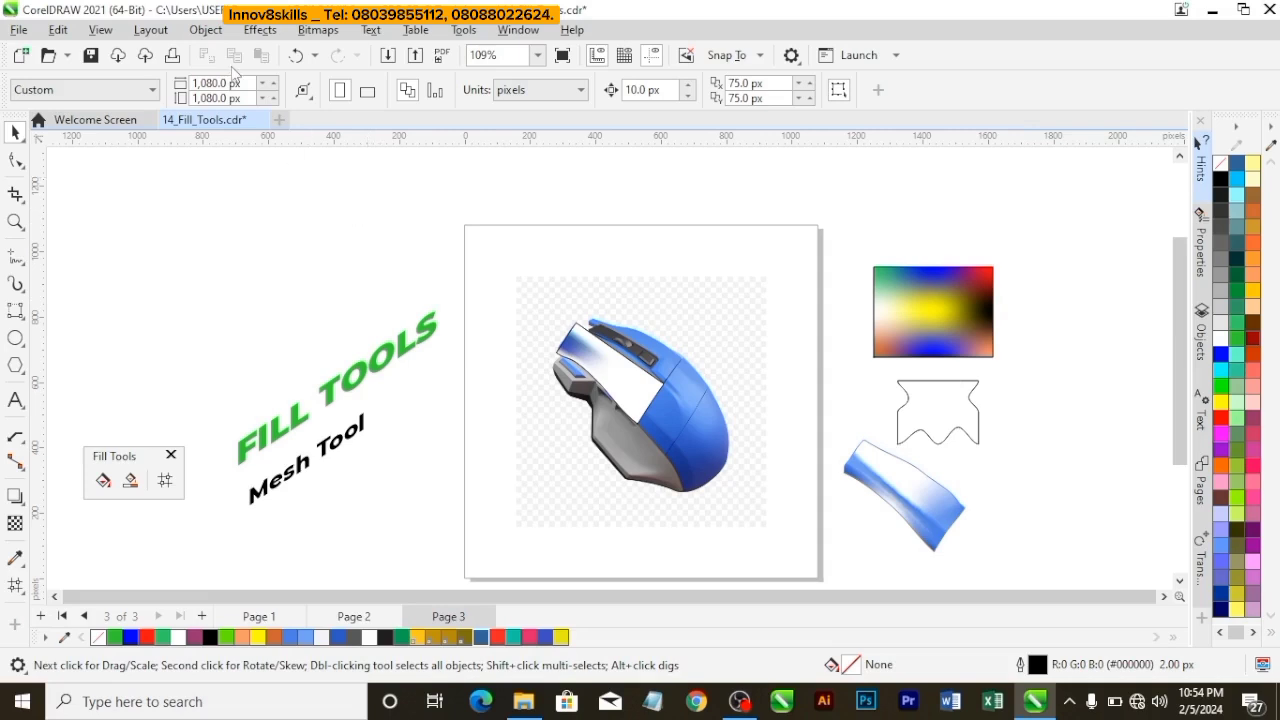
Unlock all locked objects, and delete the computer mouse image and the traced mesh shape from the page.
left_click(203, 29)
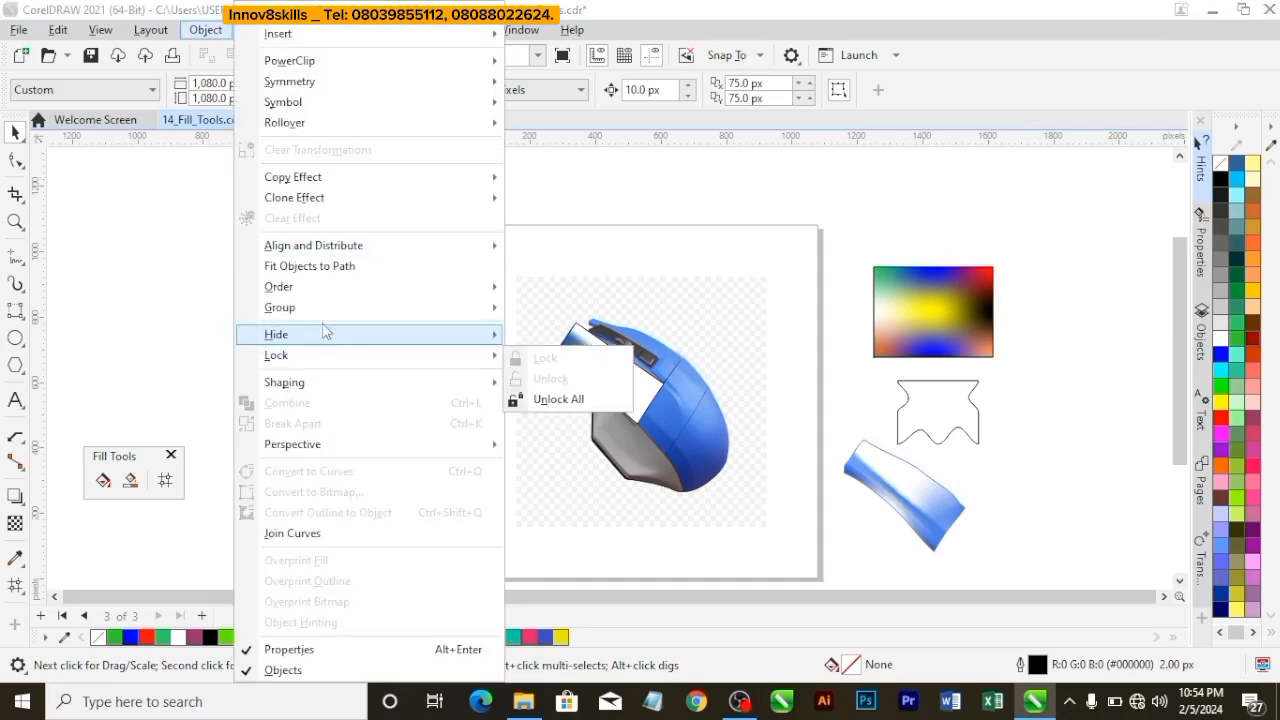
left_click(586, 399)
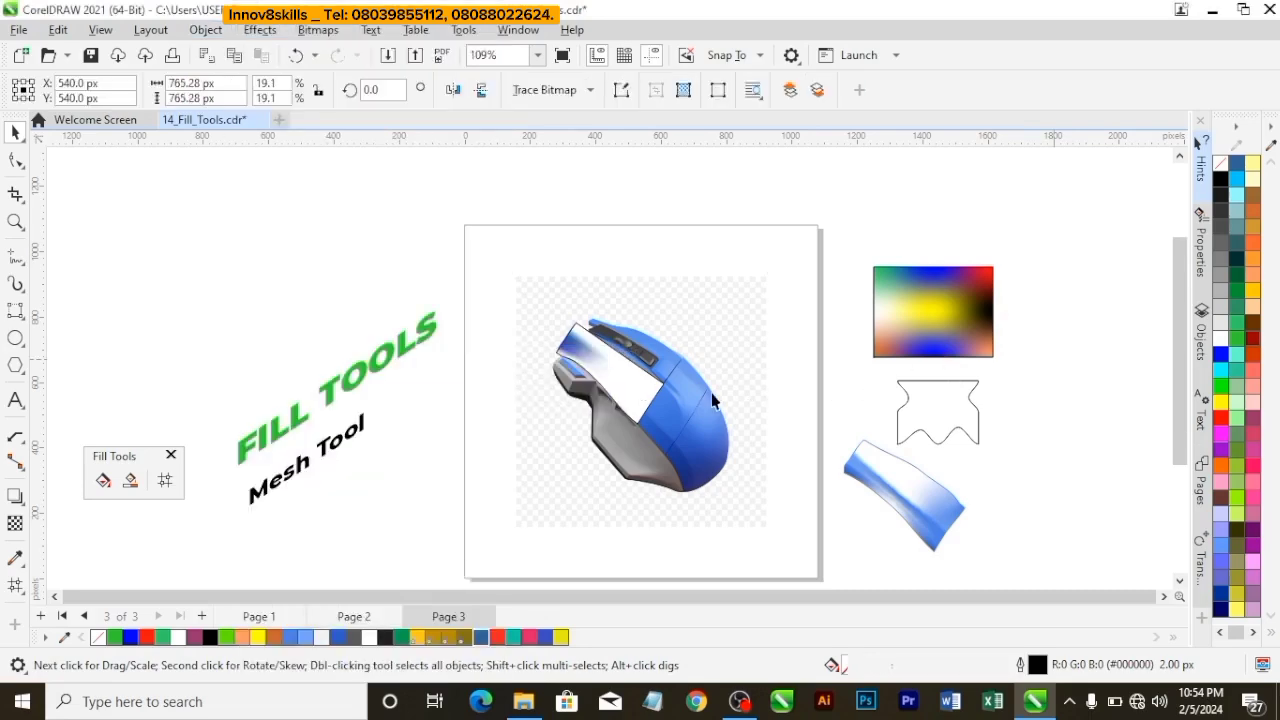
key("Delete")
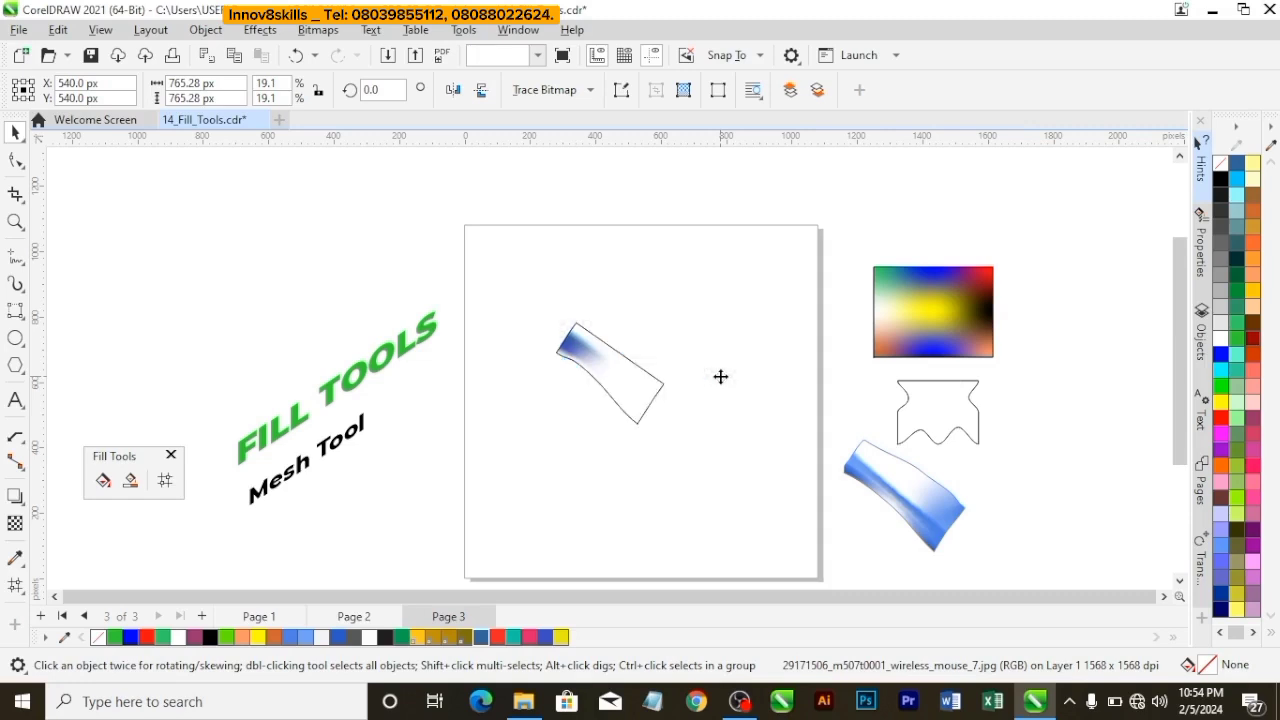
left_click(650, 388)
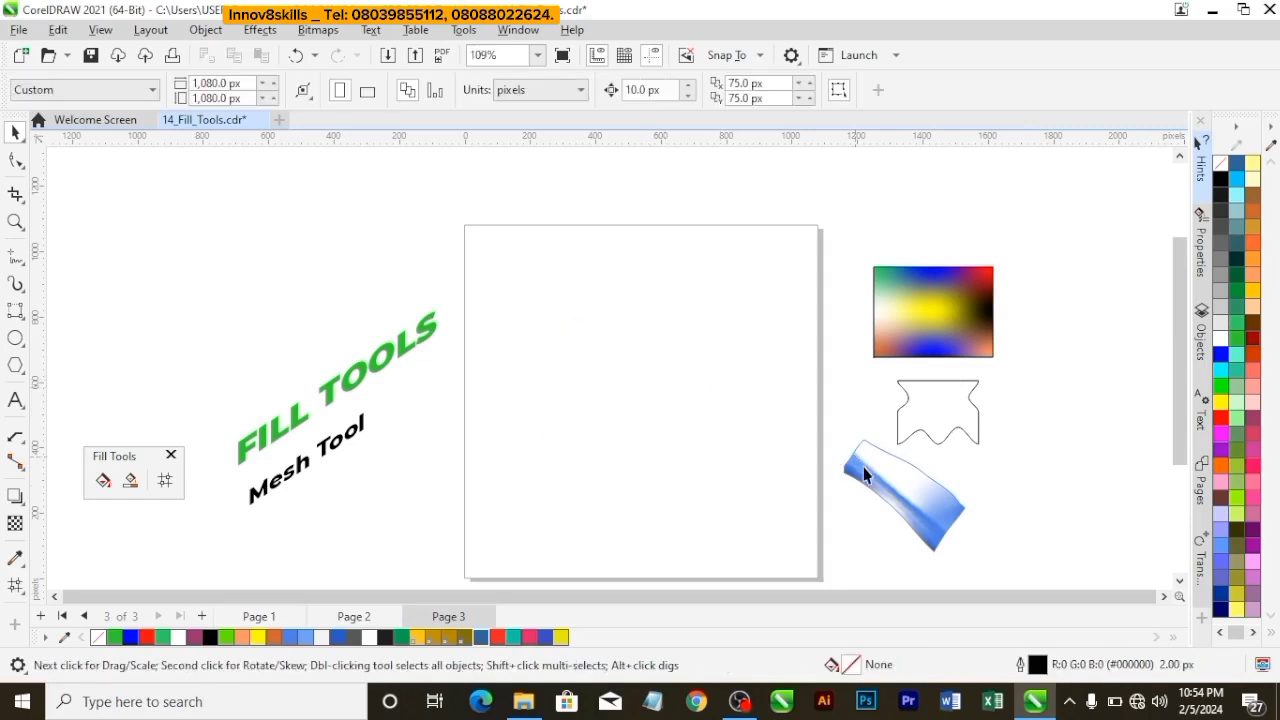
Move the ready-made blue mesh-filled panel onto the middle of the empty page.
left_click(898, 493)
left_click_drag(900, 494, 666, 449)
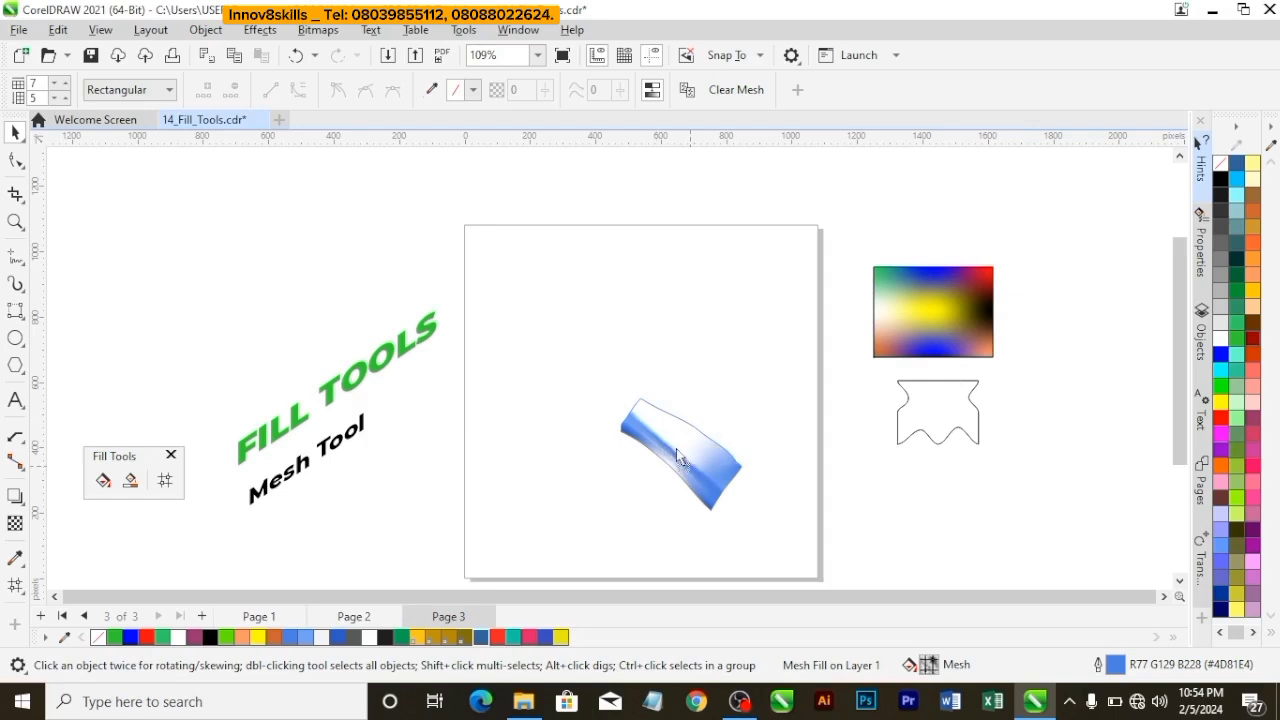
scroll(666, 449, "up", 3)
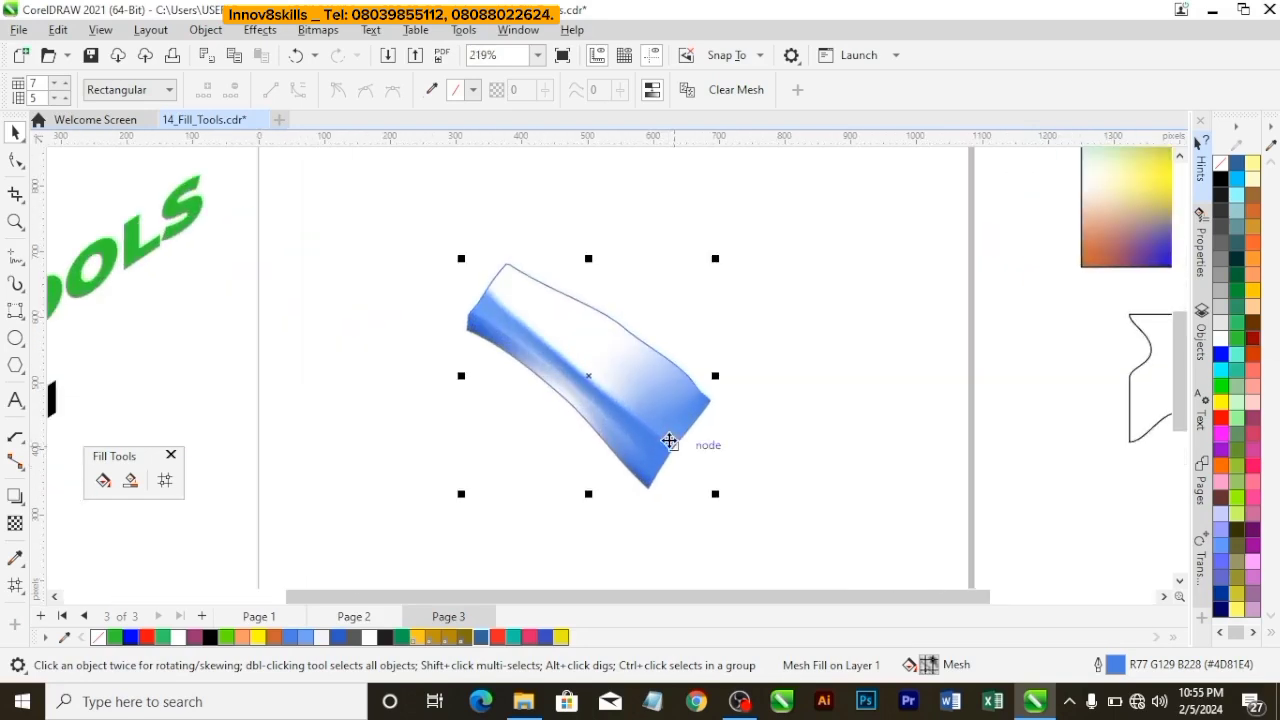
scroll(667, 442, "down", 3)
scroll(617, 398, "down", 2)
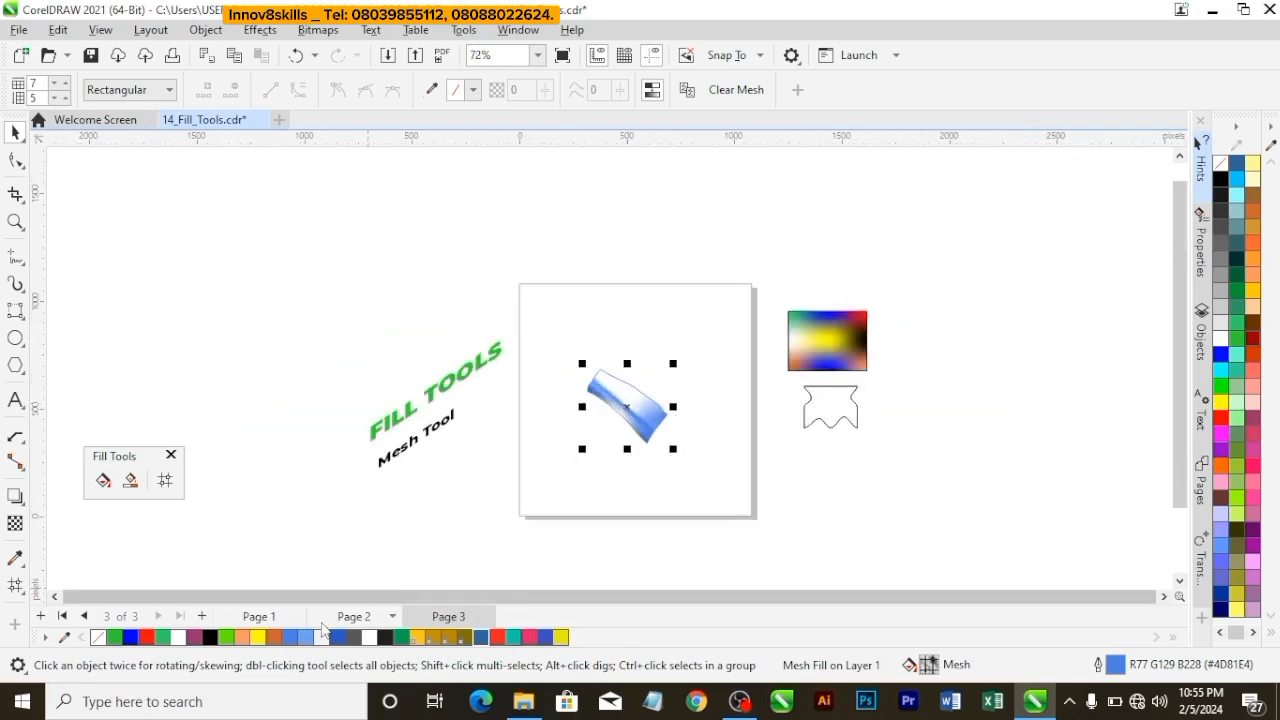
scroll(634, 354, "up", 2)
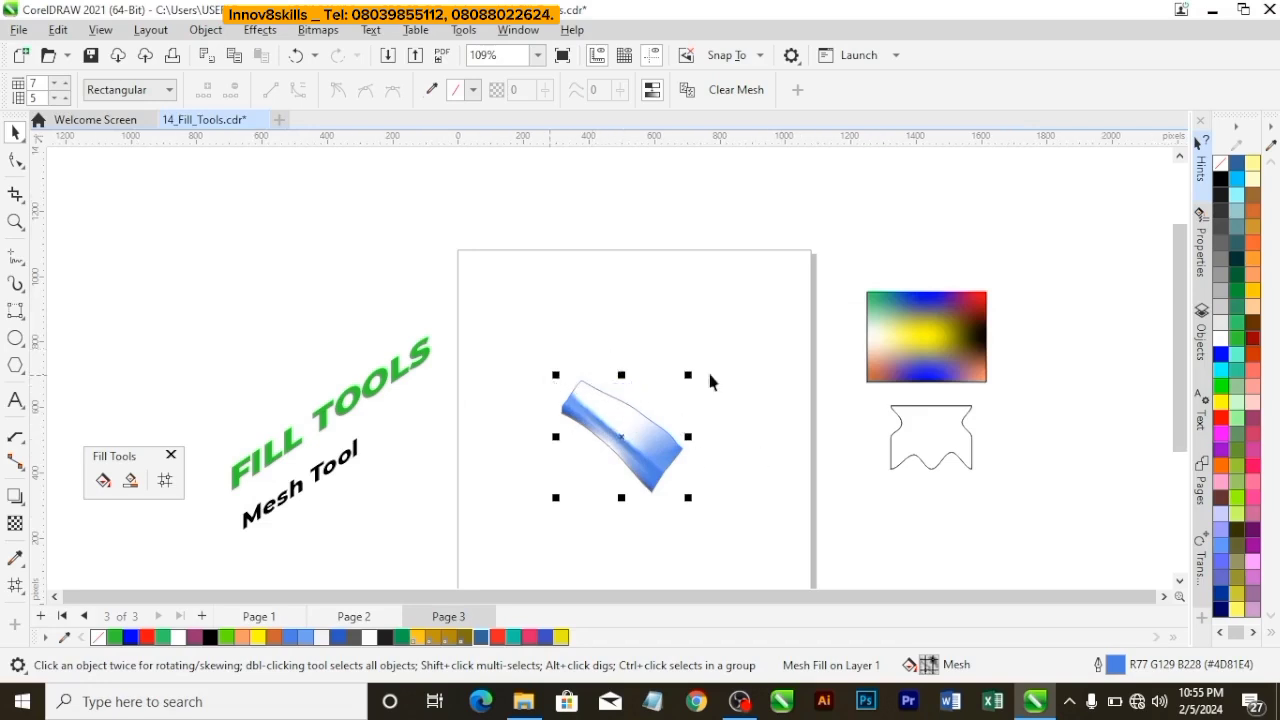
Fit the view to the page with the To Page zoom level, leaving no object selected.
left_click(965, 421)
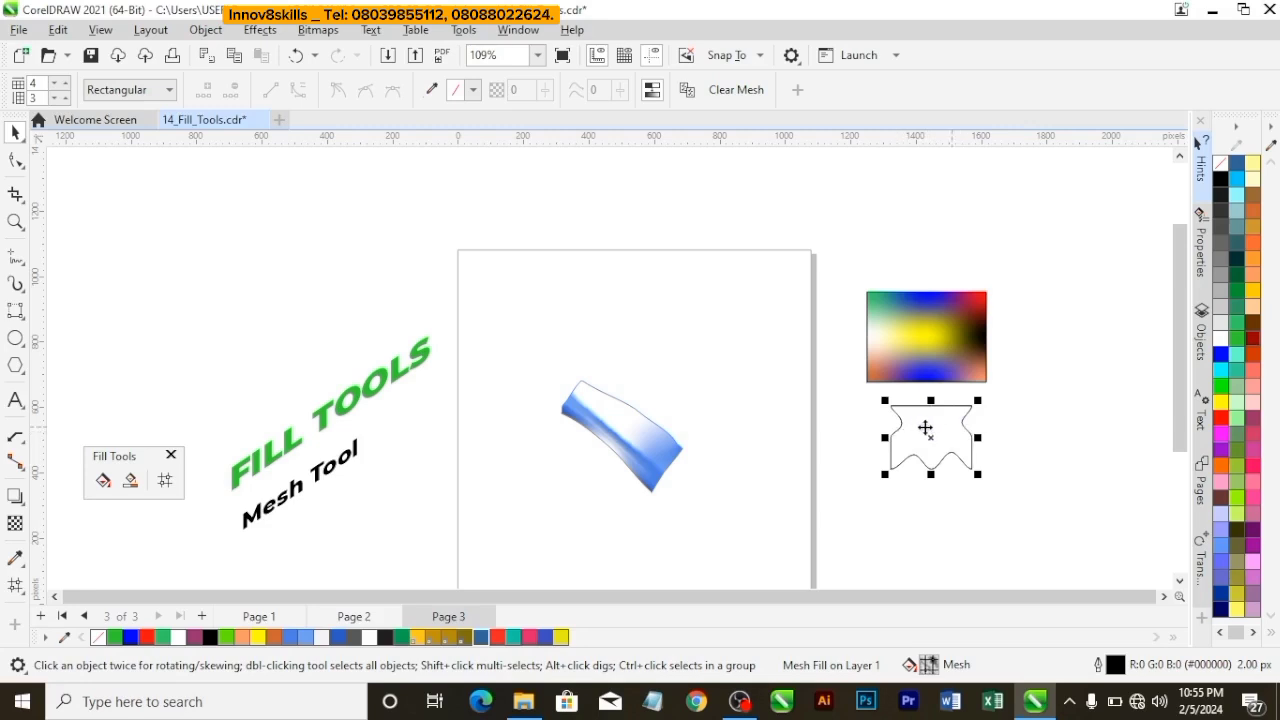
left_click(1044, 413)
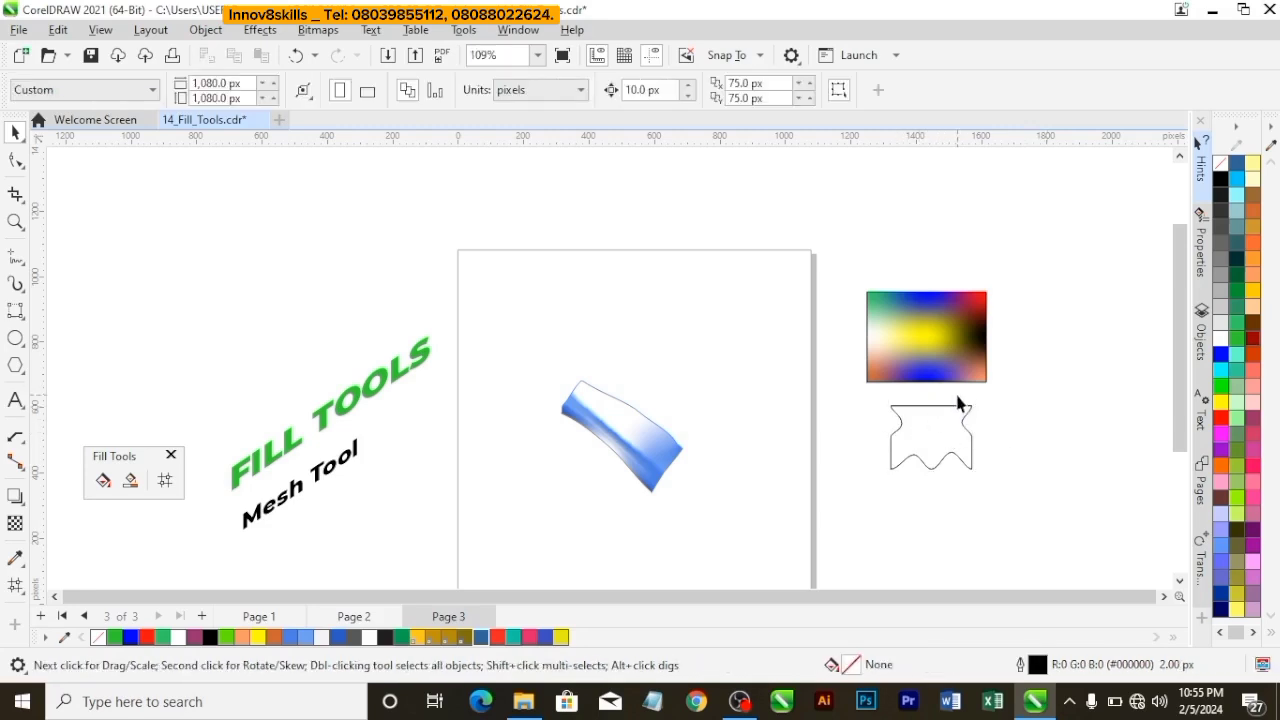
scroll(957, 404, "down", 1)
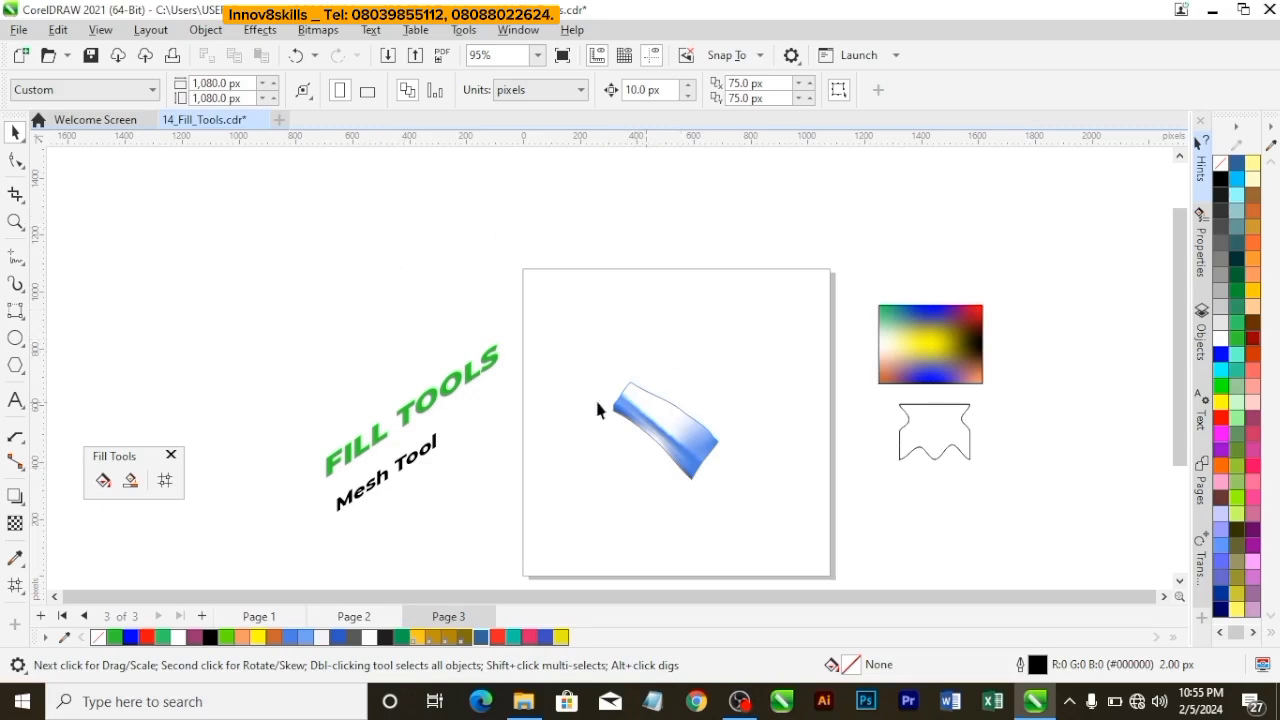
scroll(462, 389, "down", 2)
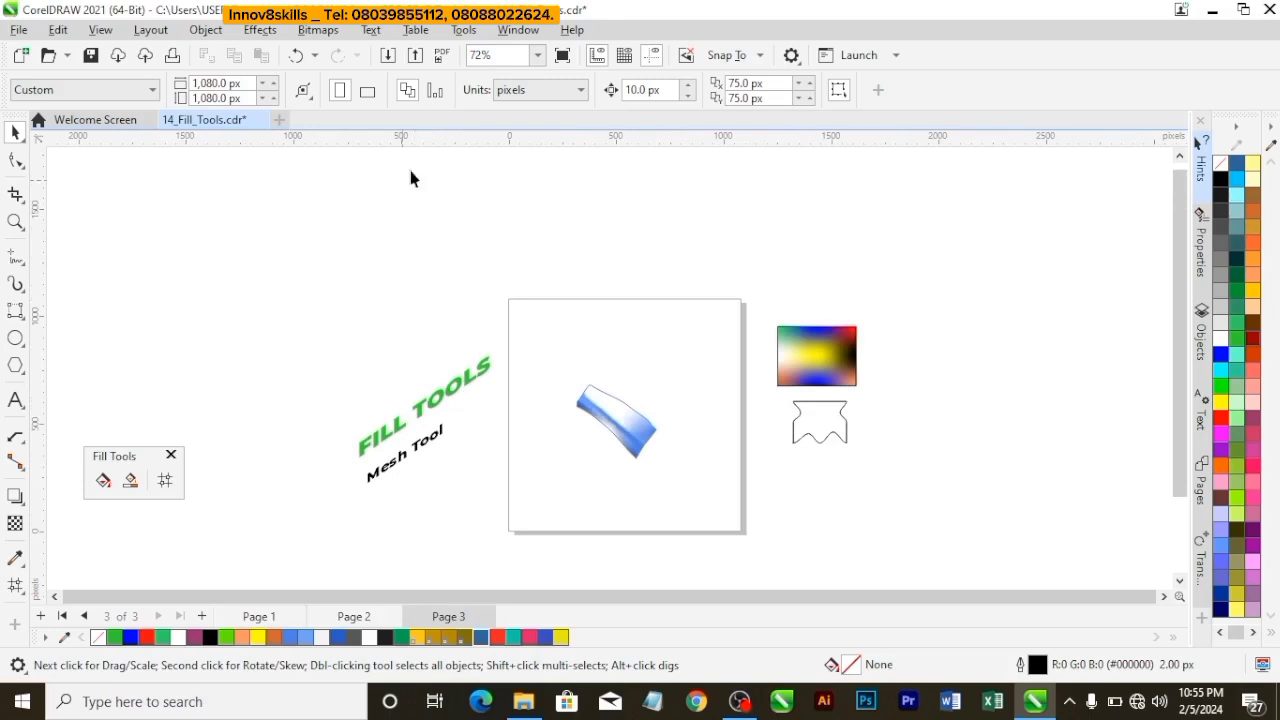
left_click(536, 55)
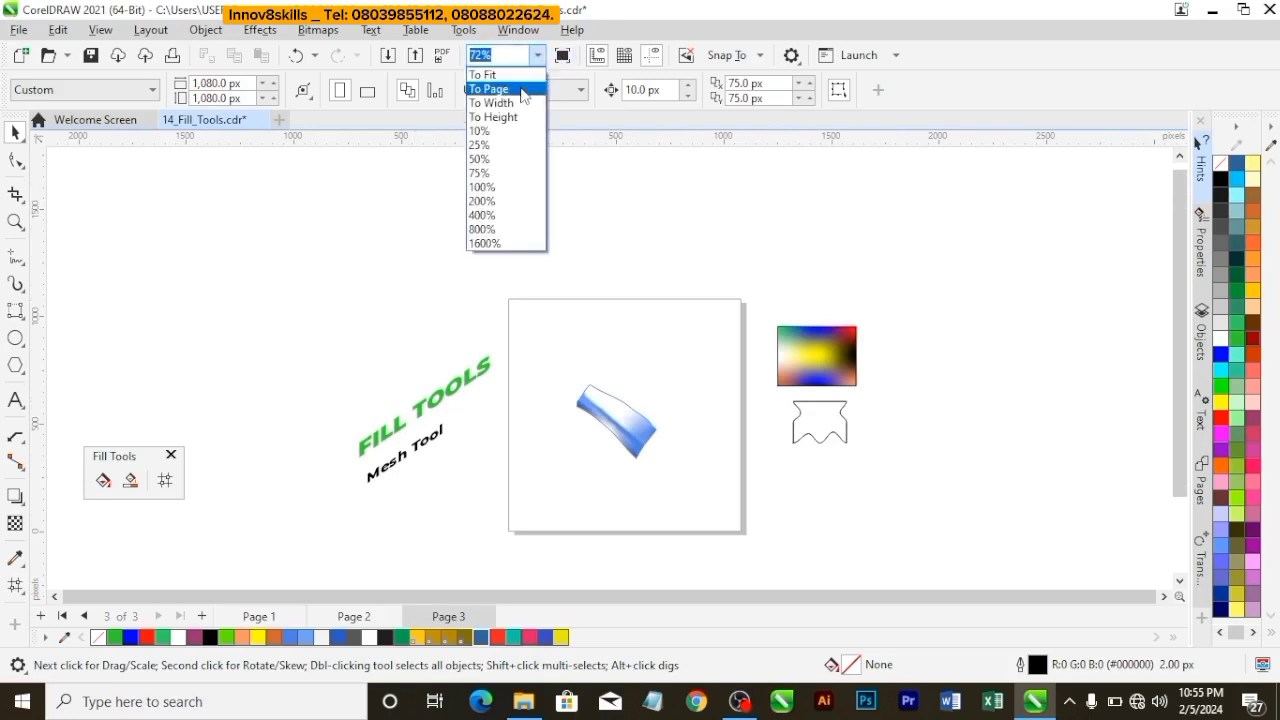
left_click(521, 90)
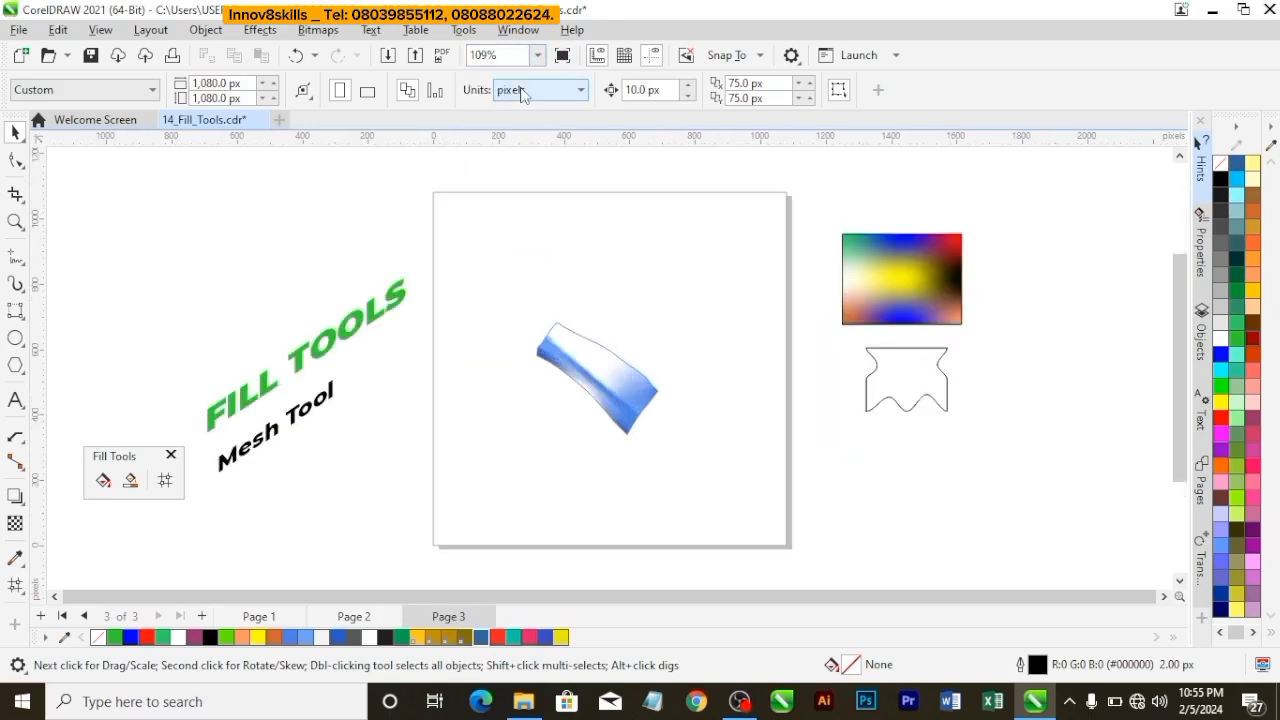